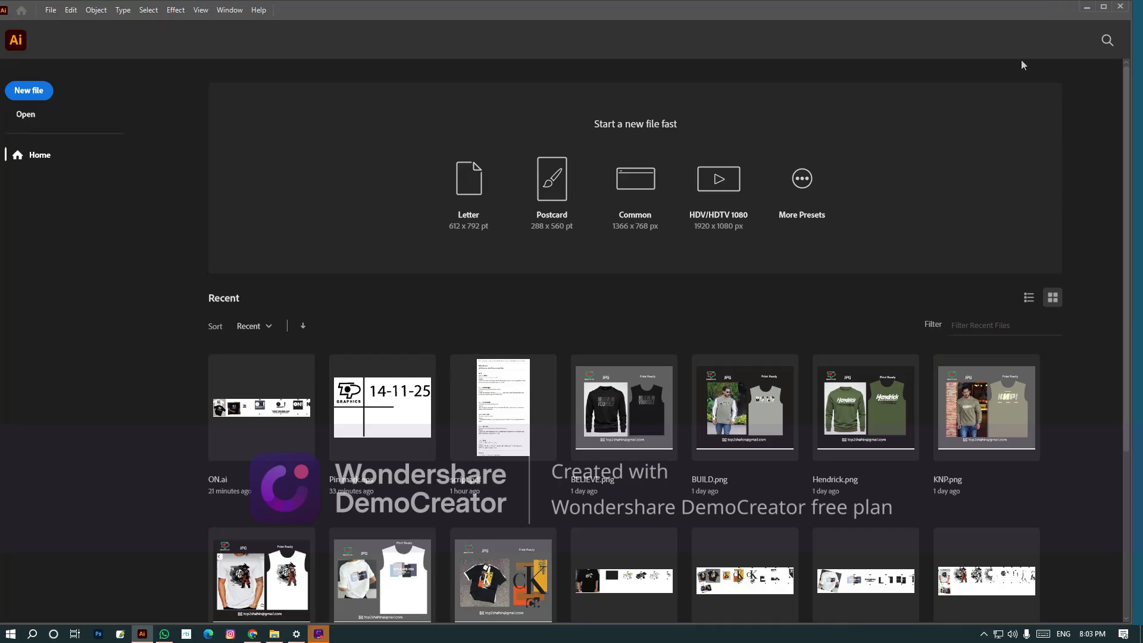
Maximize the application window, create a new portrait A4 document, and hide the floating panels.
{"action": "double_click", "coordinate": [846, 10]}
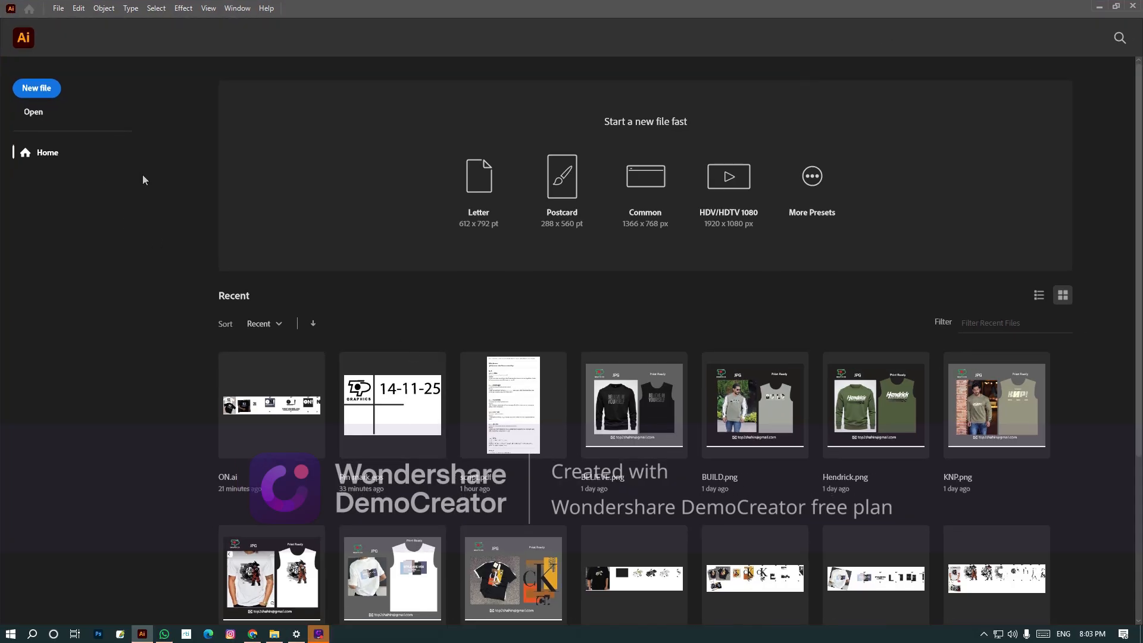
{"action": "key", "text": "ctrl+n"}
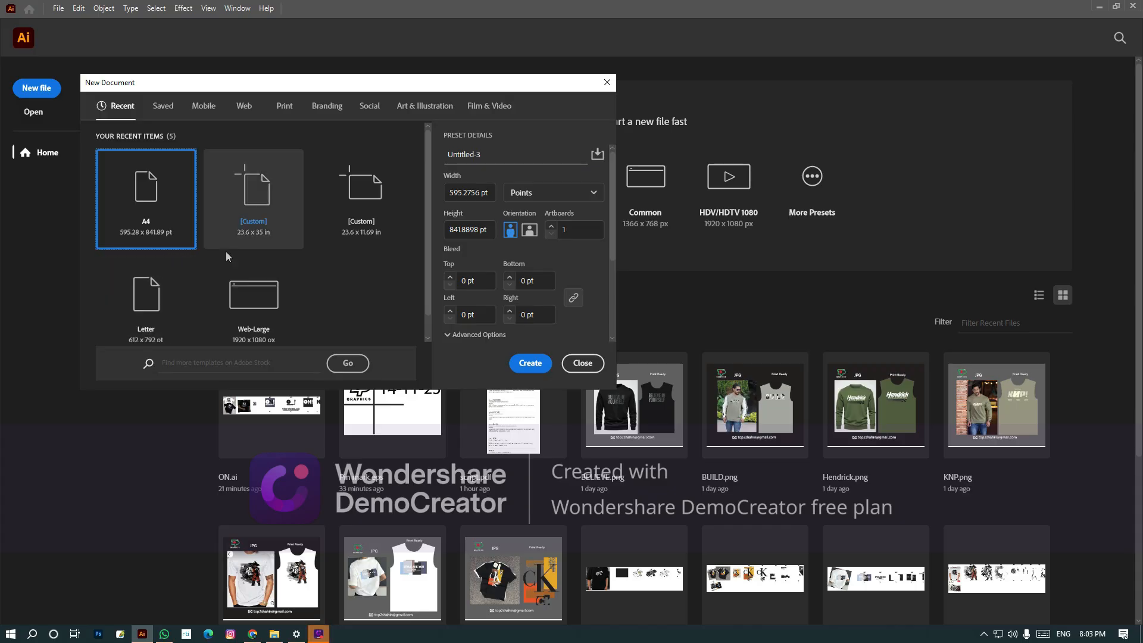
{"action": "left_click", "coordinate": [534, 365]}
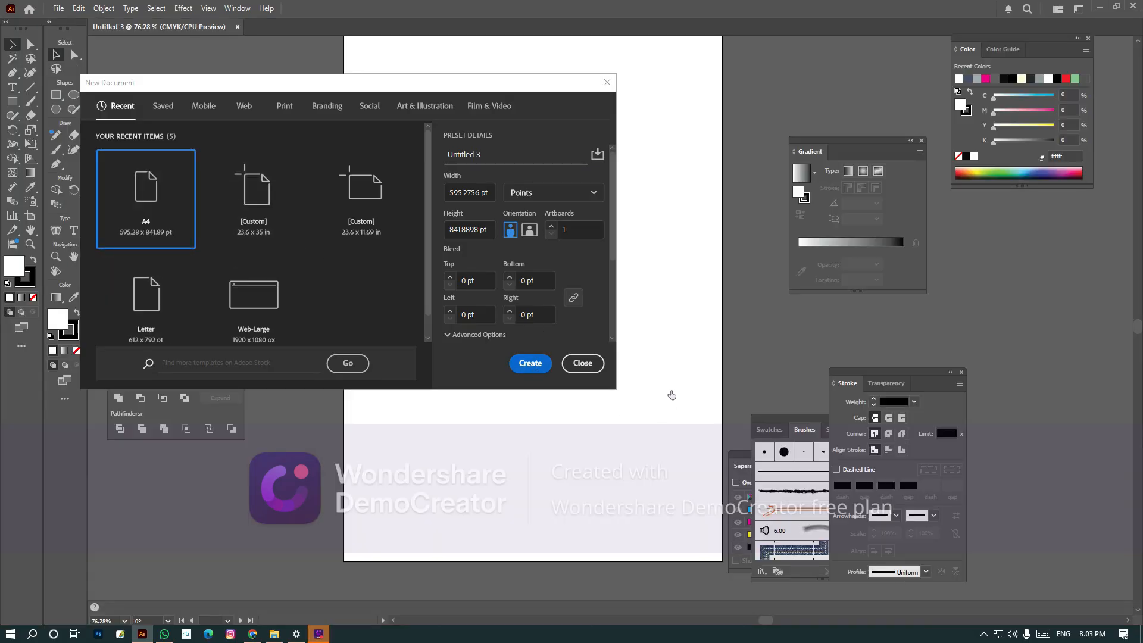
{"action": "key", "text": "Tab"}
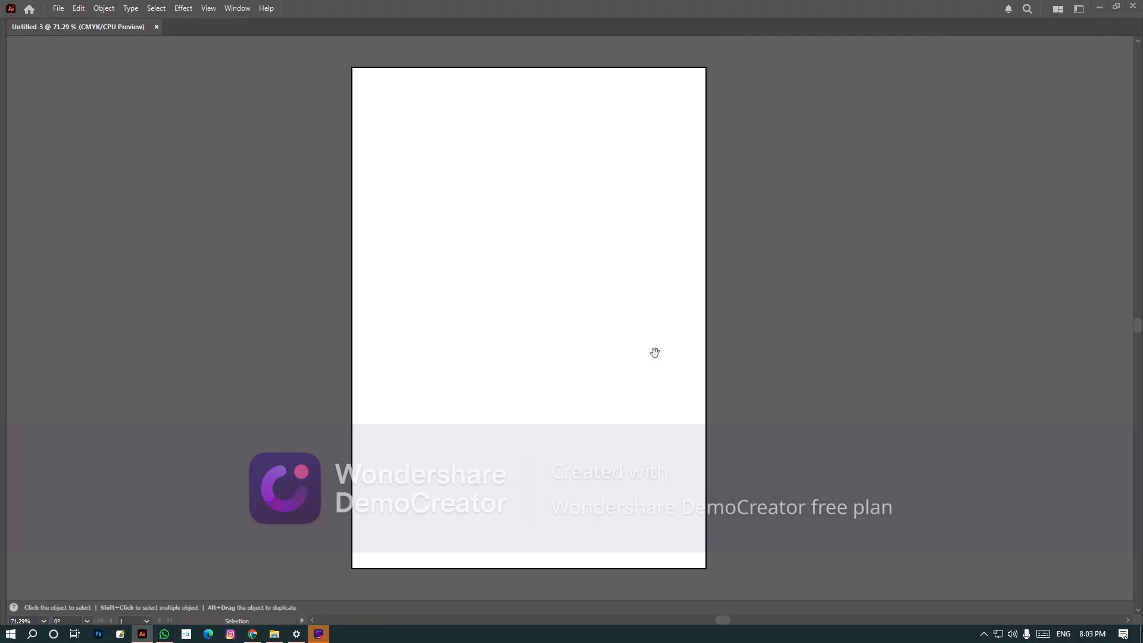
Paste the football shirt photo into the document and place it just outside the artboard's right edge.
{"action": "left_click_drag", "start_coordinate": [654, 353], "coordinate": [582, 398]}
{"action": "key", "text": "ctrl+v"}
{"action": "left_click_drag", "start_coordinate": [716, 406], "coordinate": [427, 393]}
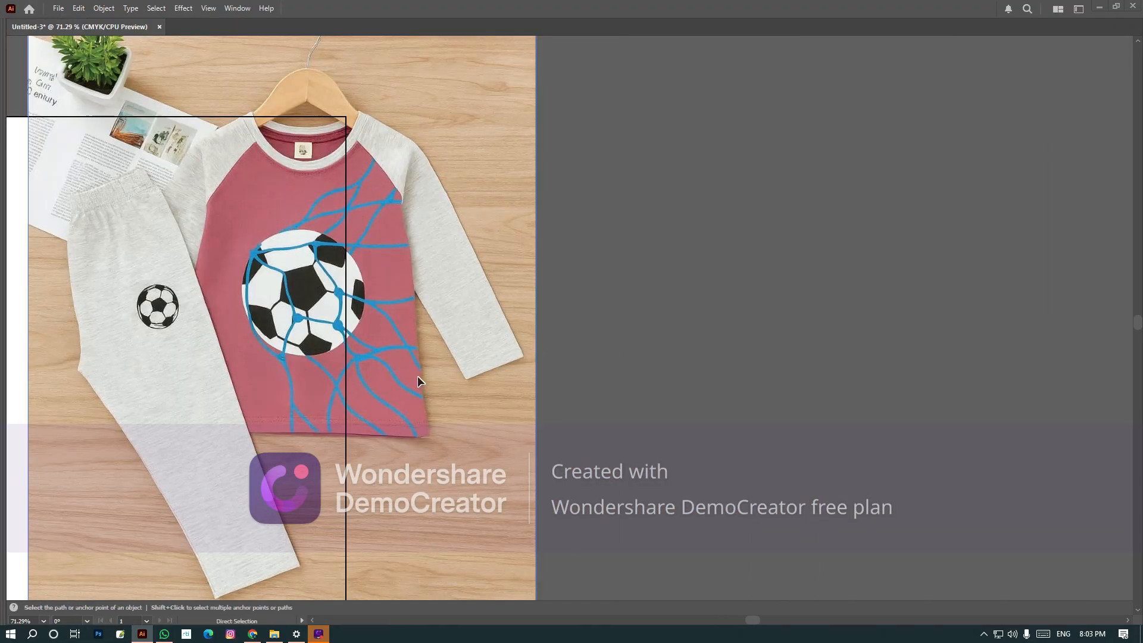
{"action": "left_click_drag", "start_coordinate": [281, 297], "coordinate": [626, 384]}
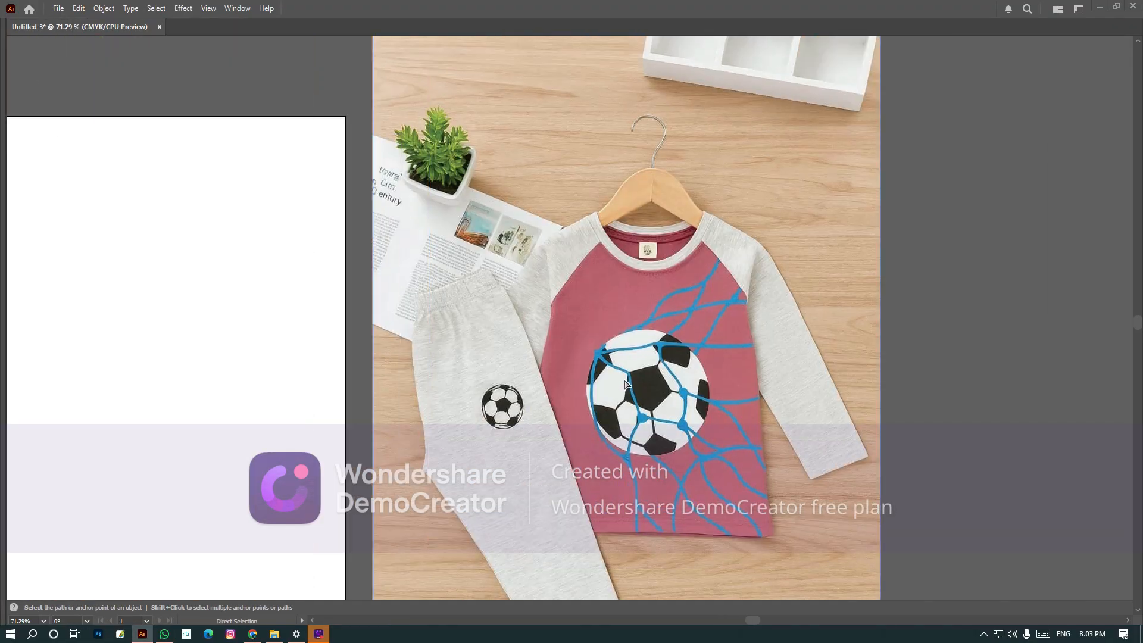
Lock the shirt photo in place as a tracing reference and activate the Pen tool.
{"action": "key", "text": "ctrl+2"}
{"action": "key", "text": "ctrl+space"}
{"action": "left_click_drag", "start_coordinate": [790, 192], "coordinate": [604, 498]}
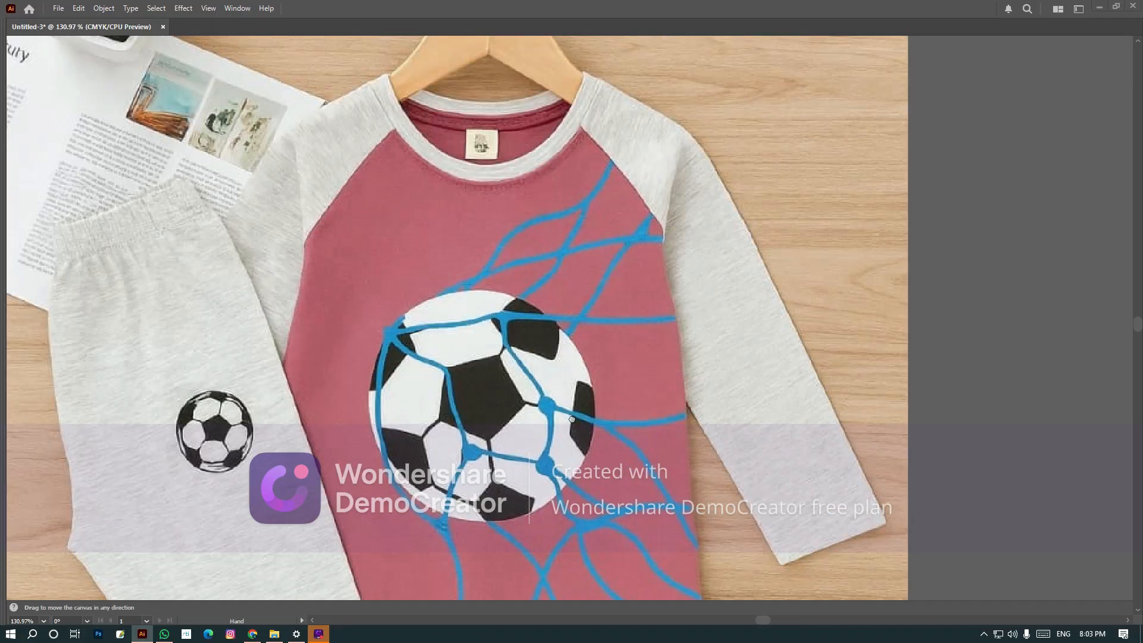
{"action": "left_click_drag", "start_coordinate": [571, 419], "coordinate": [621, 320]}
{"action": "key", "text": "ctrl+space"}
{"action": "left_click_drag", "start_coordinate": [336, 191], "coordinate": [726, 481]}
{"action": "left_click_drag", "start_coordinate": [533, 403], "coordinate": [555, 464]}
{"action": "key", "text": "ctrl+minus"}
{"action": "key", "text": "ctrl+minus"}
{"action": "key", "text": "Tab"}
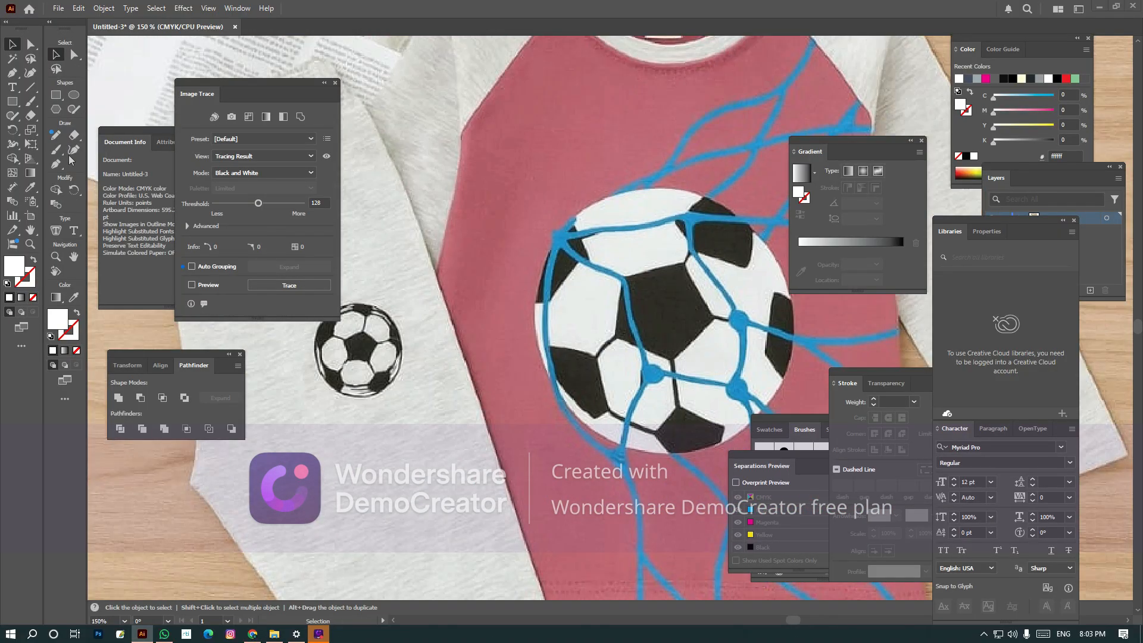
{"action": "left_click", "coordinate": [13, 73]}
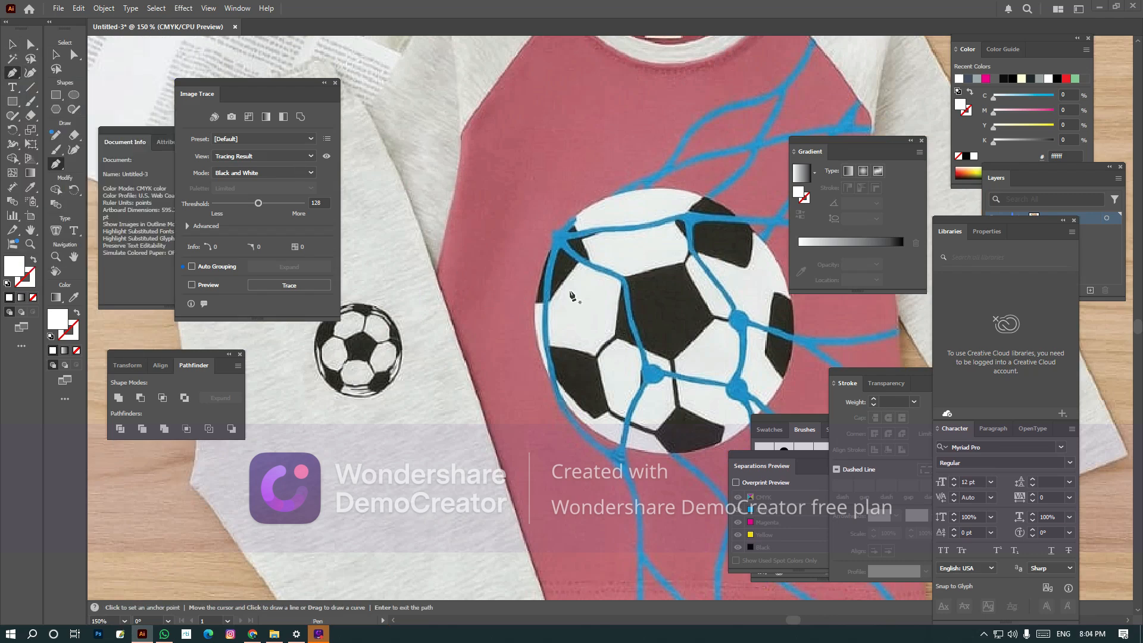
{"action": "key", "text": "ctrl+2"}
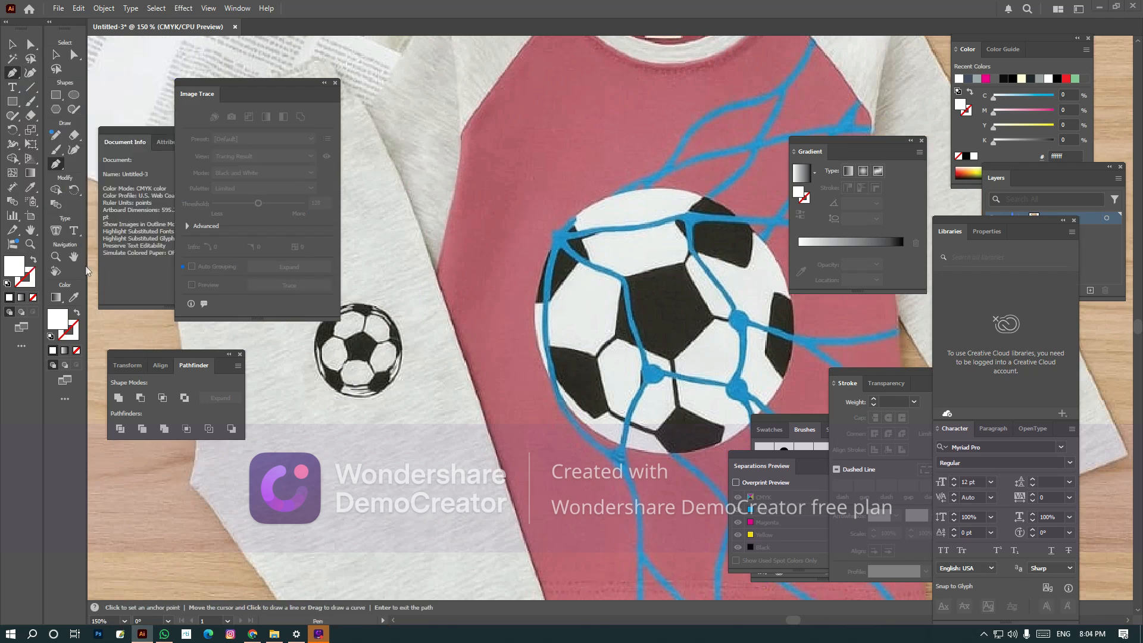
Set the fill to none and the stroke to magenta (M 100), and hide the panels again.
{"action": "left_click", "coordinate": [33, 298]}
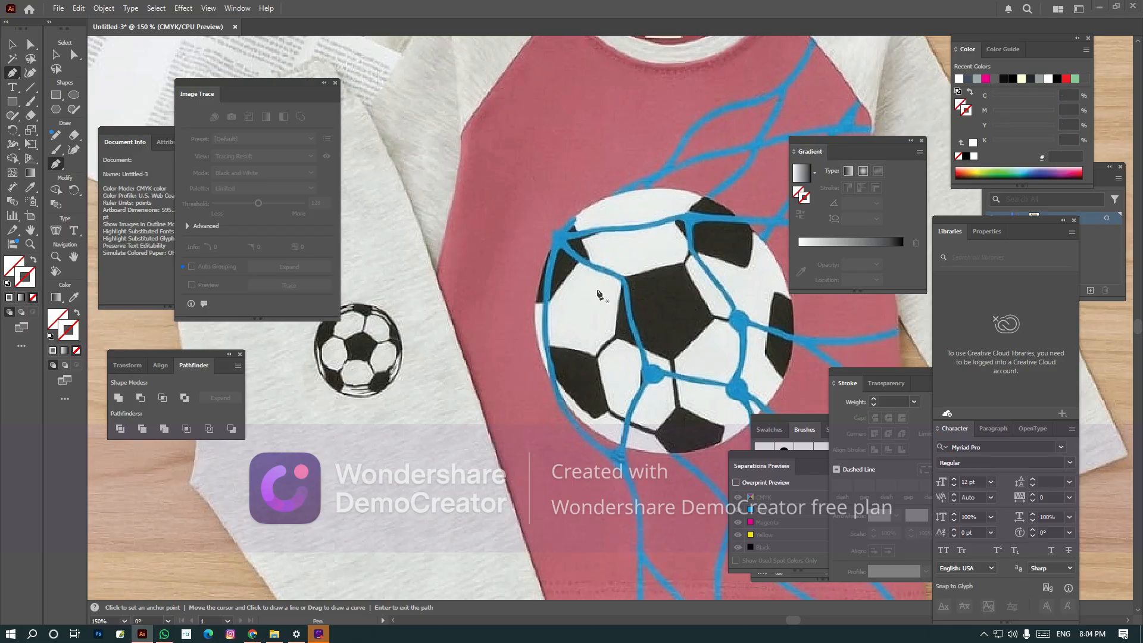
{"action": "left_click", "coordinate": [986, 80]}
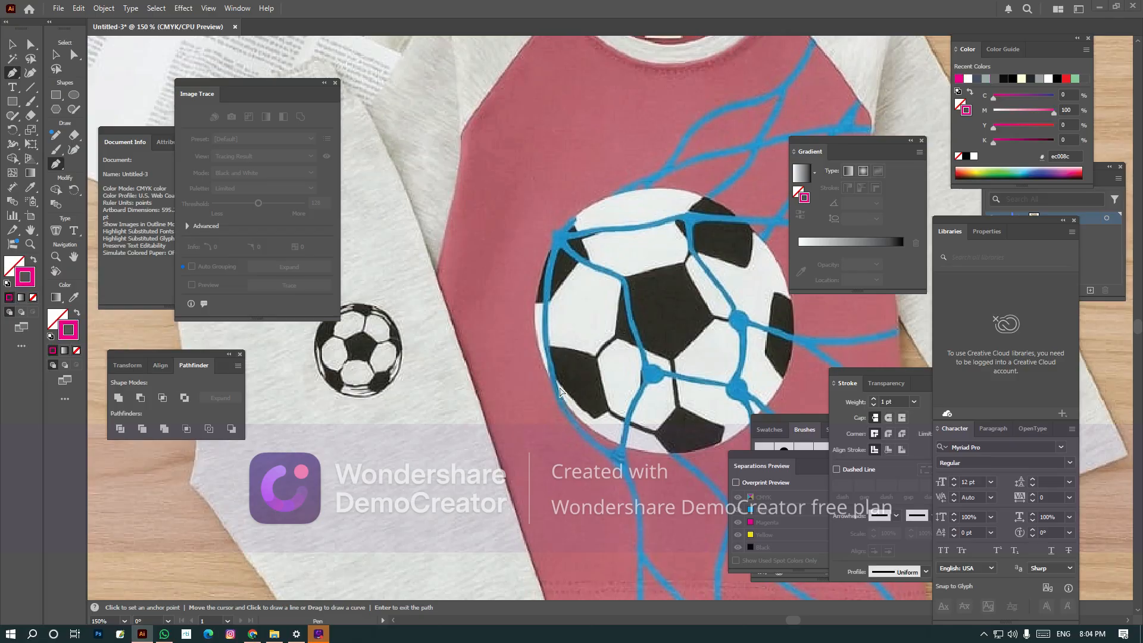
{"action": "key", "text": "a"}
{"action": "key", "text": "Tab"}
Draw a circle around the outline of the large football on the shirt.
{"action": "key", "text": "z"}
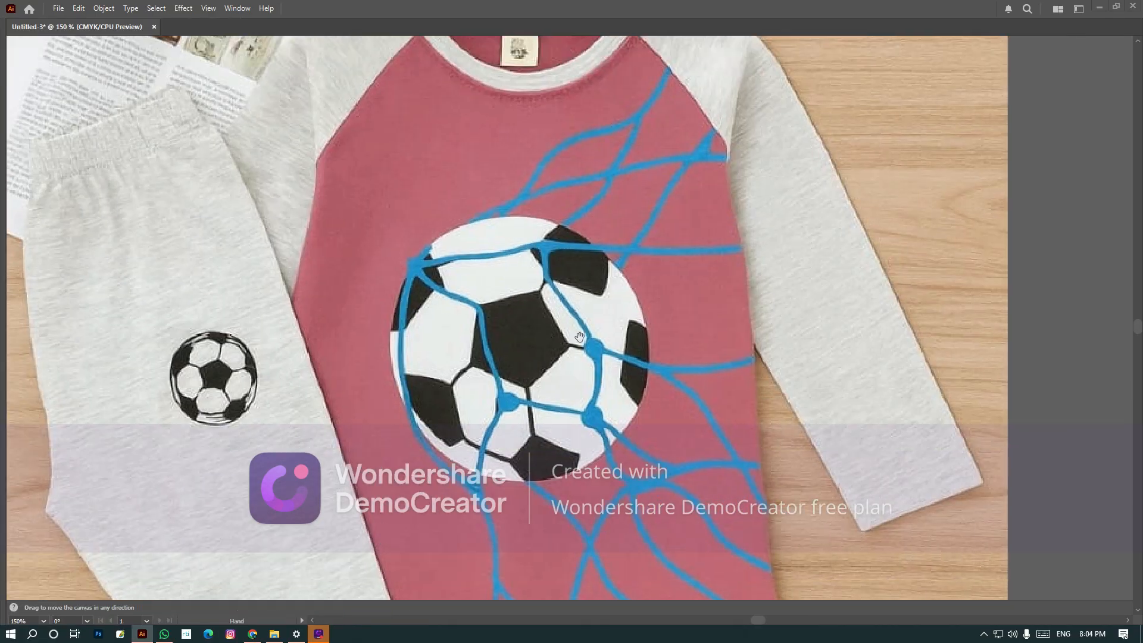
{"action": "left_click_drag", "start_coordinate": [764, 541], "coordinate": [781, 550]}
{"action": "left_click_drag", "start_coordinate": [573, 435], "coordinate": [650, 486]}
{"action": "key", "text": "ctrl+minus"}
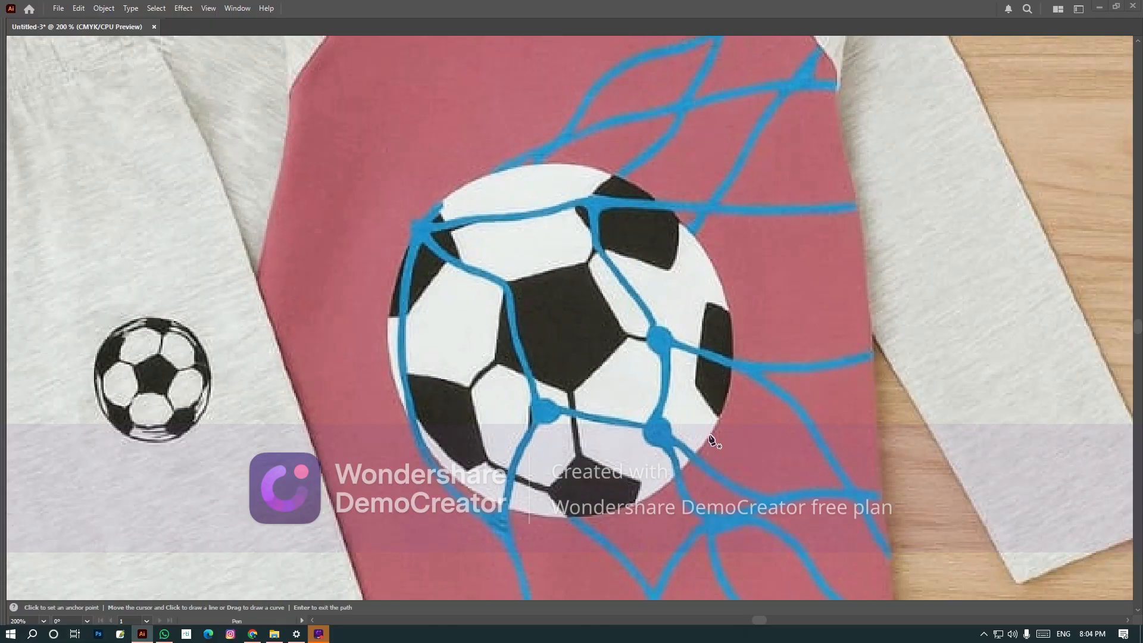
{"action": "key", "text": "l"}
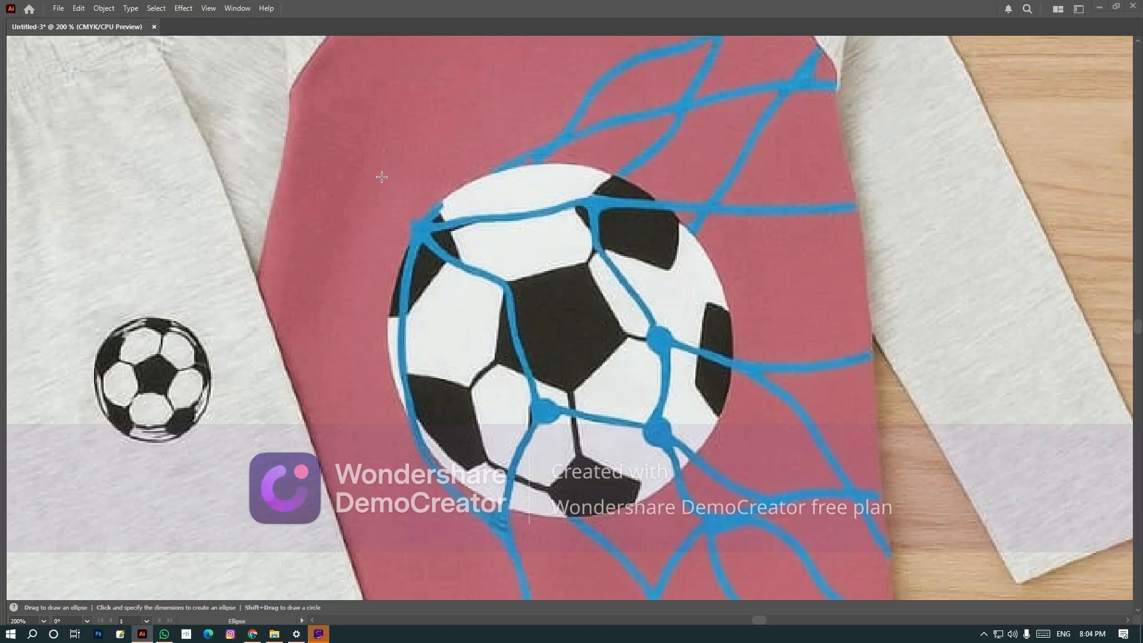
{"action": "left_click_drag", "start_coordinate": [387, 162], "coordinate": [735, 518]}
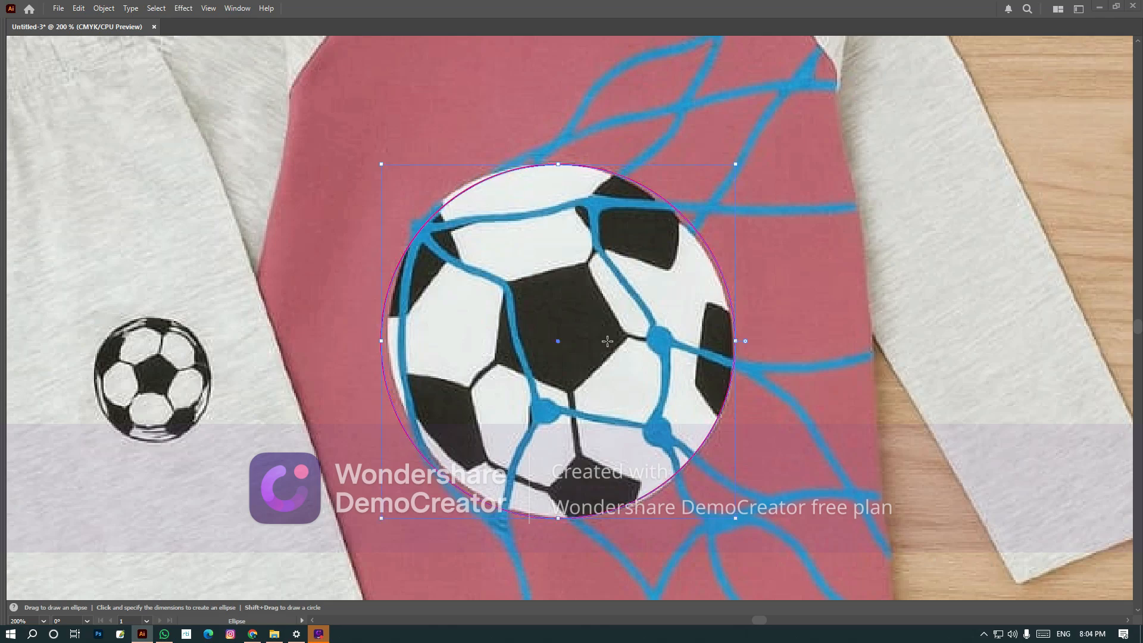
{"action": "key", "text": "v"}
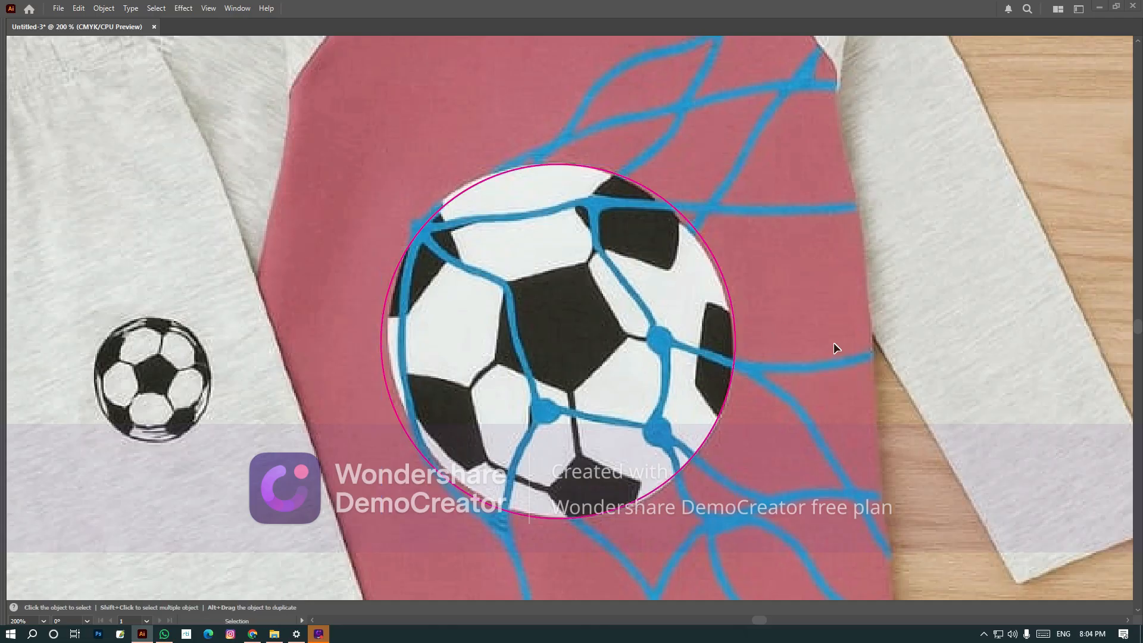
Nudge the circle slightly upward so it fits the football's outline better.
{"action": "key", "text": "ctrl+minus"}
{"action": "key", "text": "h"}
{"action": "left_click_drag", "start_coordinate": [716, 362], "coordinate": [707, 413]}
{"action": "key", "text": "v"}
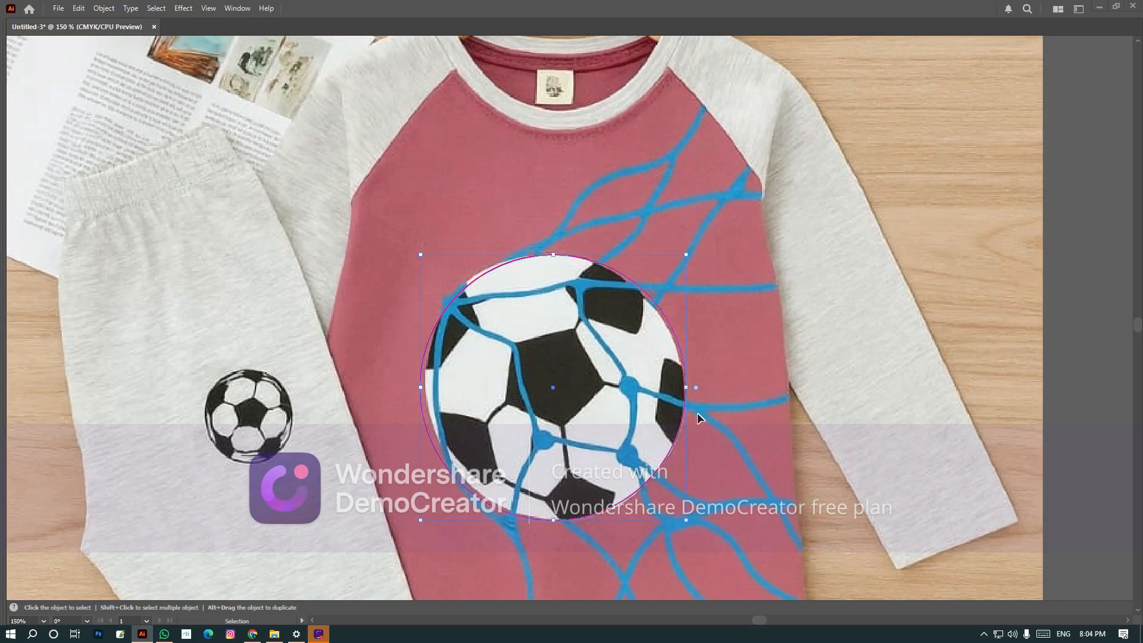
{"action": "key", "text": "Up"}
{"action": "key", "text": "Up"}
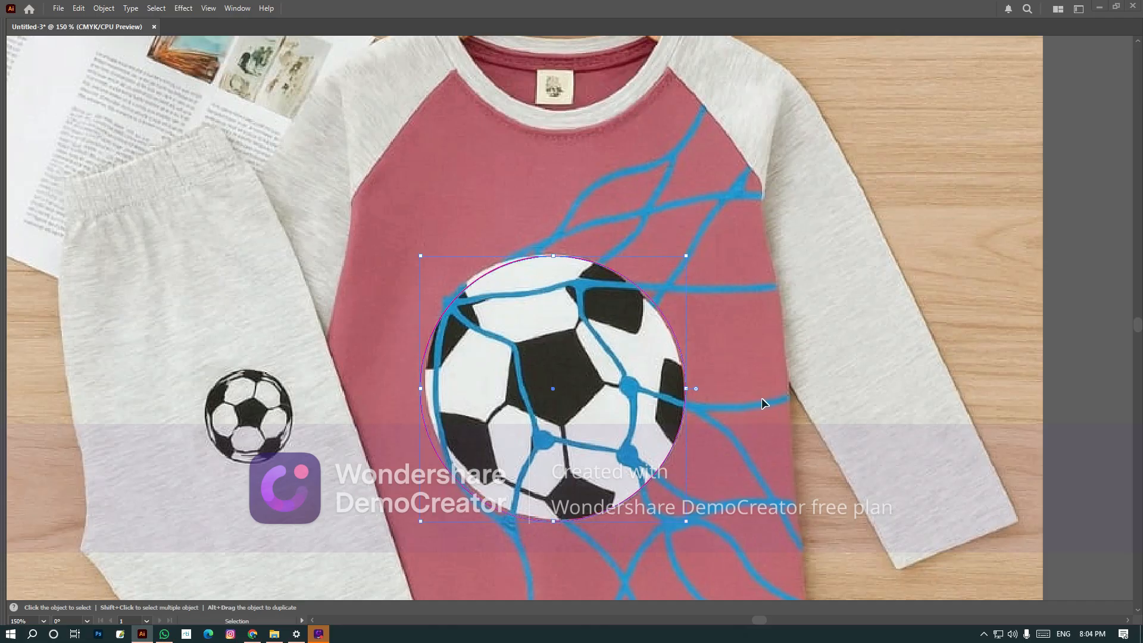
{"action": "key", "text": "Left"}
{"action": "key", "text": "Left"}
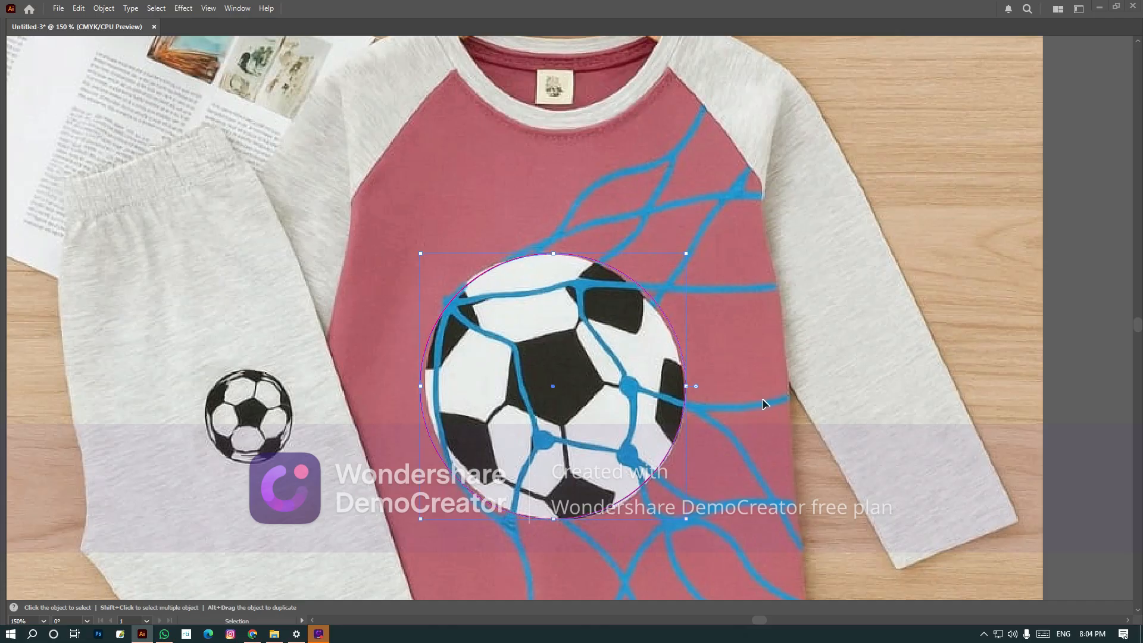
Trace the inner edges of the ball's upper-left black patch with the Pen tool, extending both ends past the circle.
{"action": "key", "text": "a"}
{"action": "key", "text": "p"}
{"action": "scroll", "coordinate": [596, 392], "scroll_direction": "up", "scroll_amount": 3}
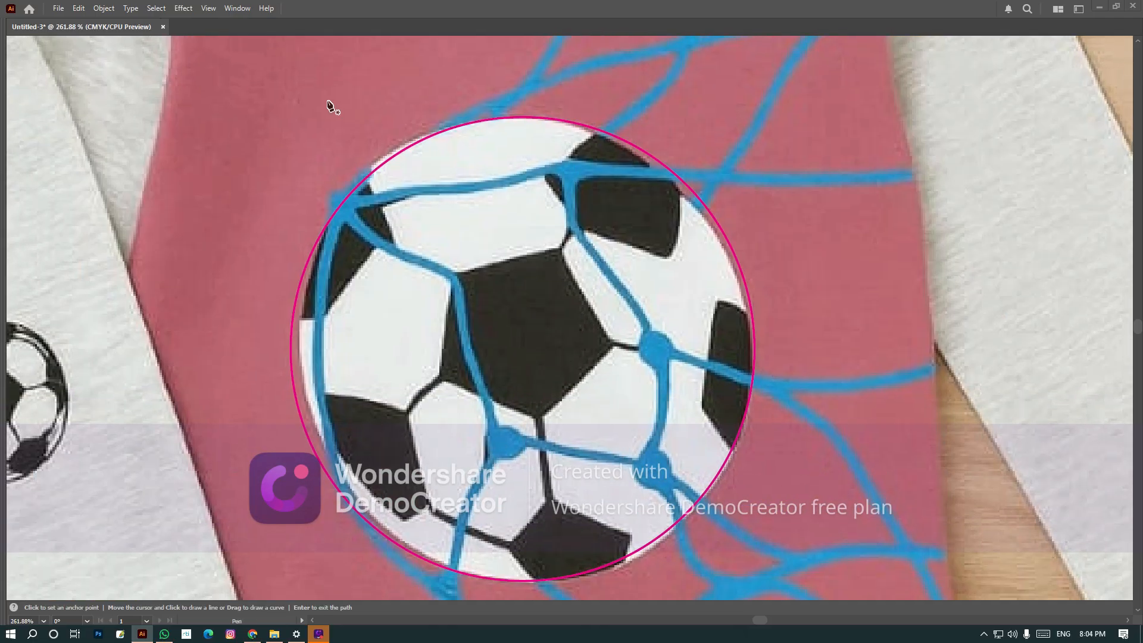
{"action": "left_click", "coordinate": [368, 173]}
{"action": "left_click_drag", "start_coordinate": [390, 259], "coordinate": [431, 253]}
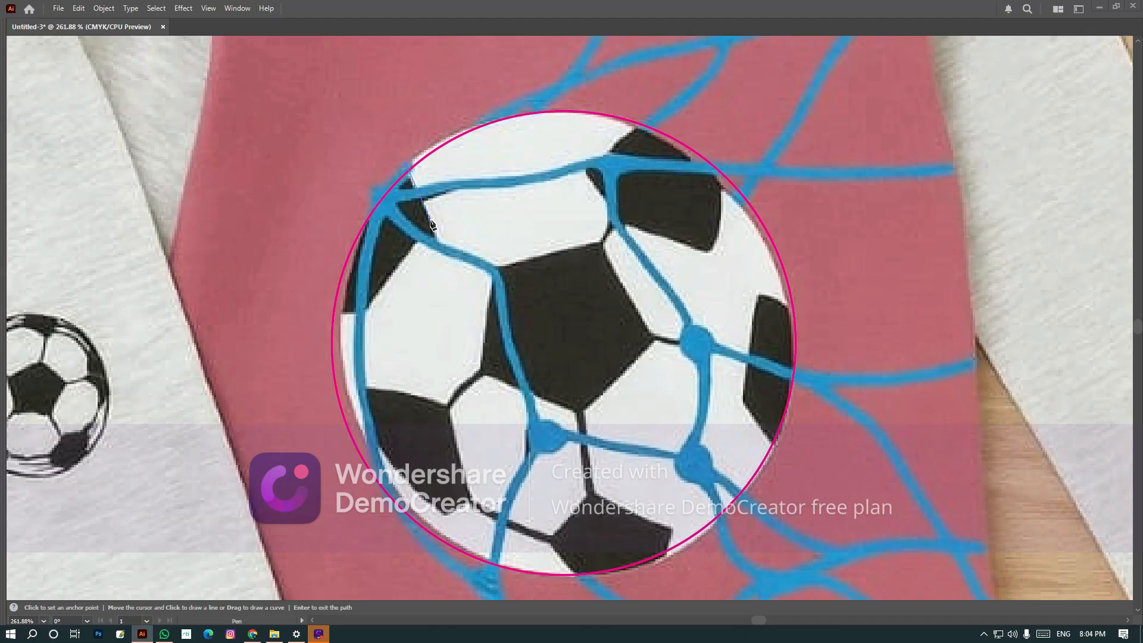
{"action": "left_click", "coordinate": [430, 220]}
{"action": "left_click", "coordinate": [364, 312]}
{"action": "left_click", "coordinate": [305, 310]}
{"action": "key", "text": "a"}
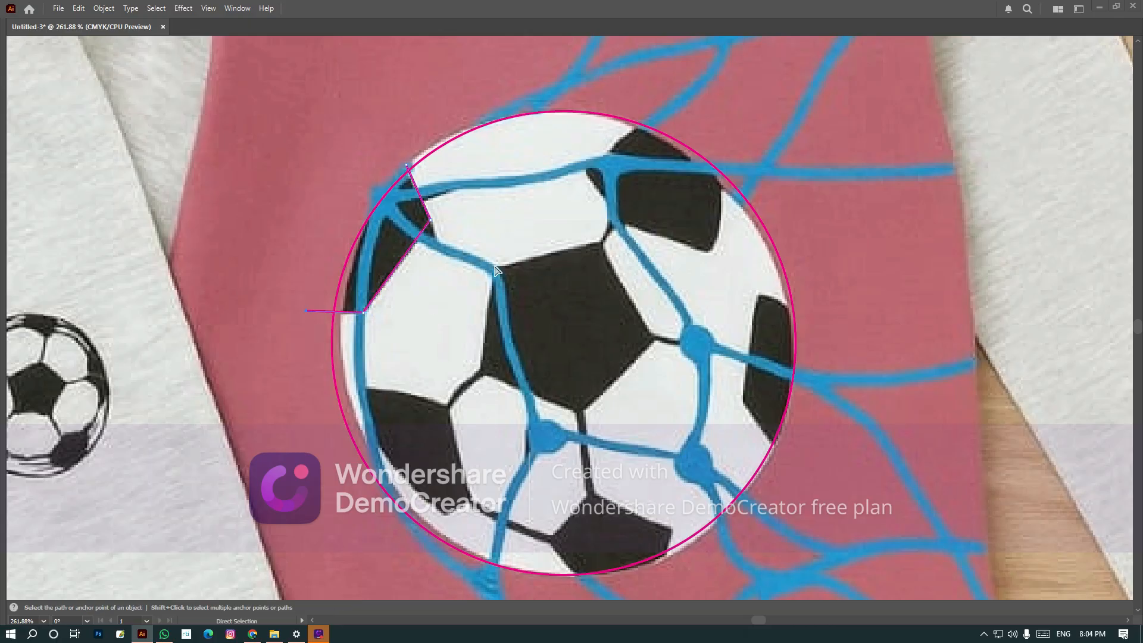
Trace the ball's upper-right black patch with an open path, curving its lower corner and running both ends past the circle.
{"action": "key", "text": "p"}
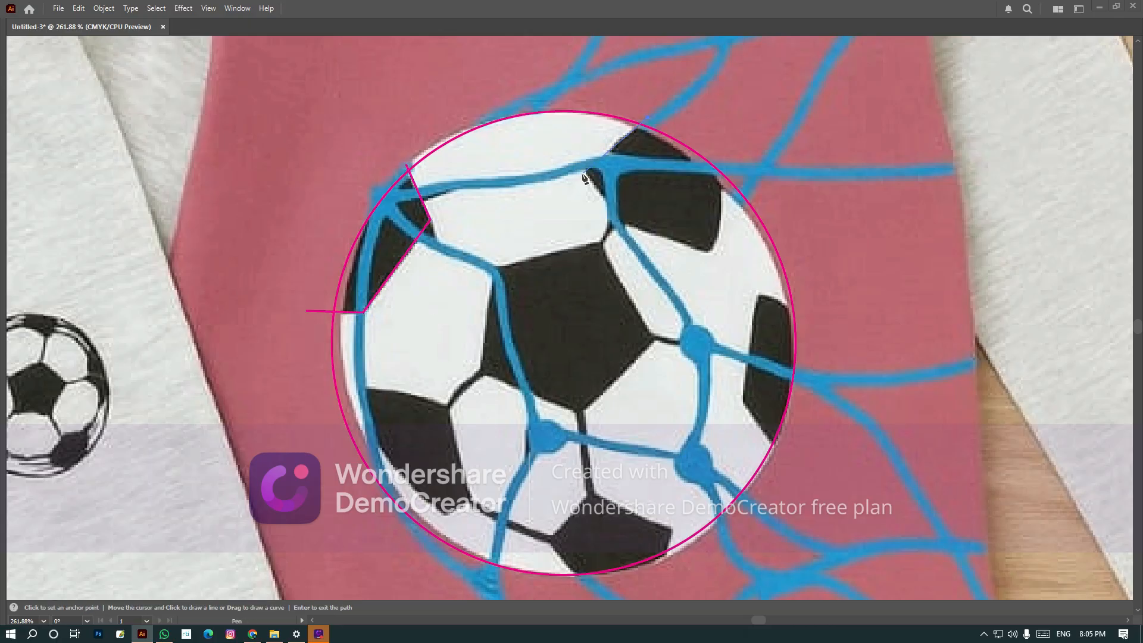
{"action": "left_click", "coordinate": [647, 117]}
{"action": "left_click", "coordinate": [585, 171]}
{"action": "left_click", "coordinate": [616, 220]}
{"action": "left_click_drag", "start_coordinate": [731, 229], "coordinate": [730, 235]}
{"action": "left_click", "coordinate": [725, 155]}
{"action": "key", "text": "a"}
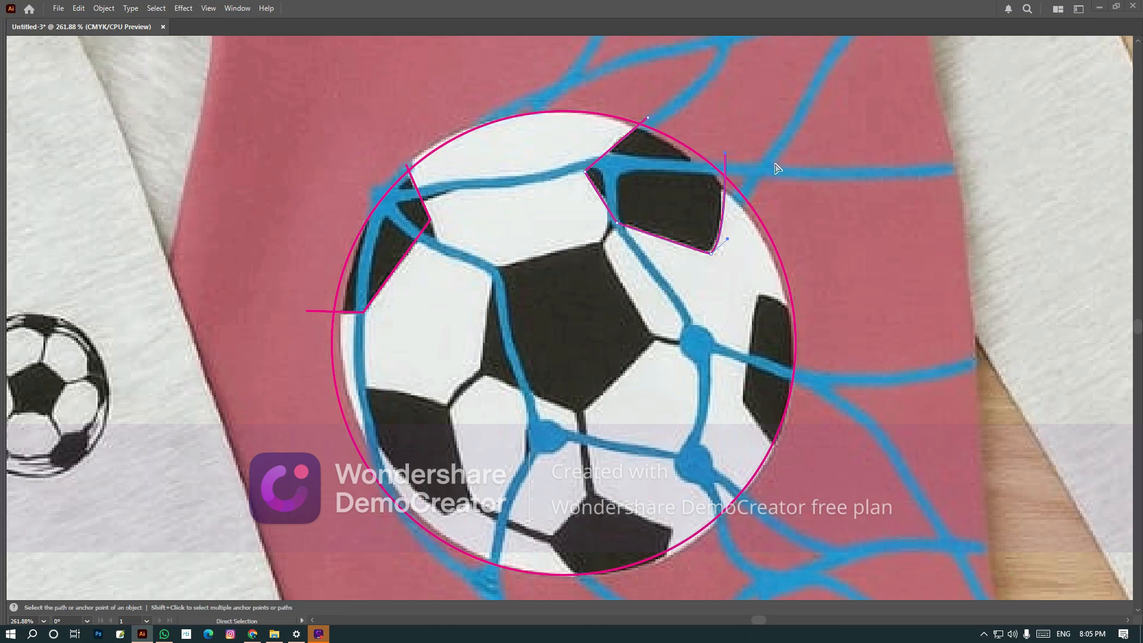
{"action": "left_click", "coordinate": [818, 224]}
Trace the inner edges of the black patch on the ball's right side, extending both ends past the circle.
{"action": "key", "text": "p"}
{"action": "scroll", "coordinate": [831, 237], "scroll_direction": "down", "scroll_amount": 2}
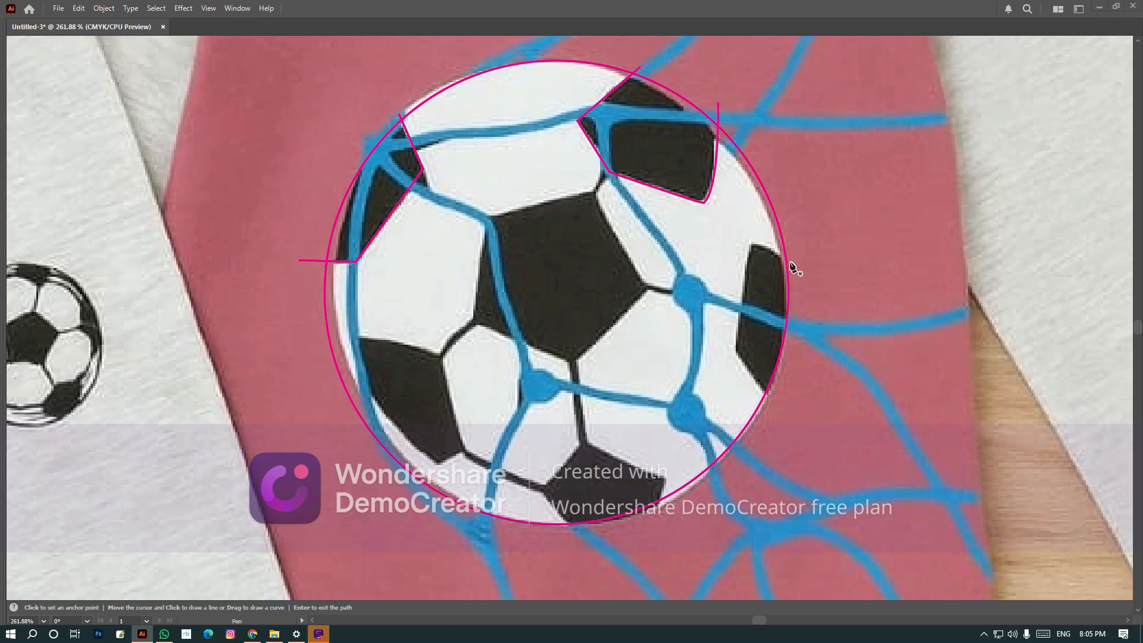
{"action": "left_click", "coordinate": [795, 269]}
{"action": "left_click_drag", "start_coordinate": [752, 244], "coordinate": [728, 243]}
{"action": "left_click_drag", "start_coordinate": [735, 350], "coordinate": [774, 406]}
{"action": "left_click", "coordinate": [775, 407]}
{"action": "left_click", "coordinate": [814, 391], "text": "ctrl"}
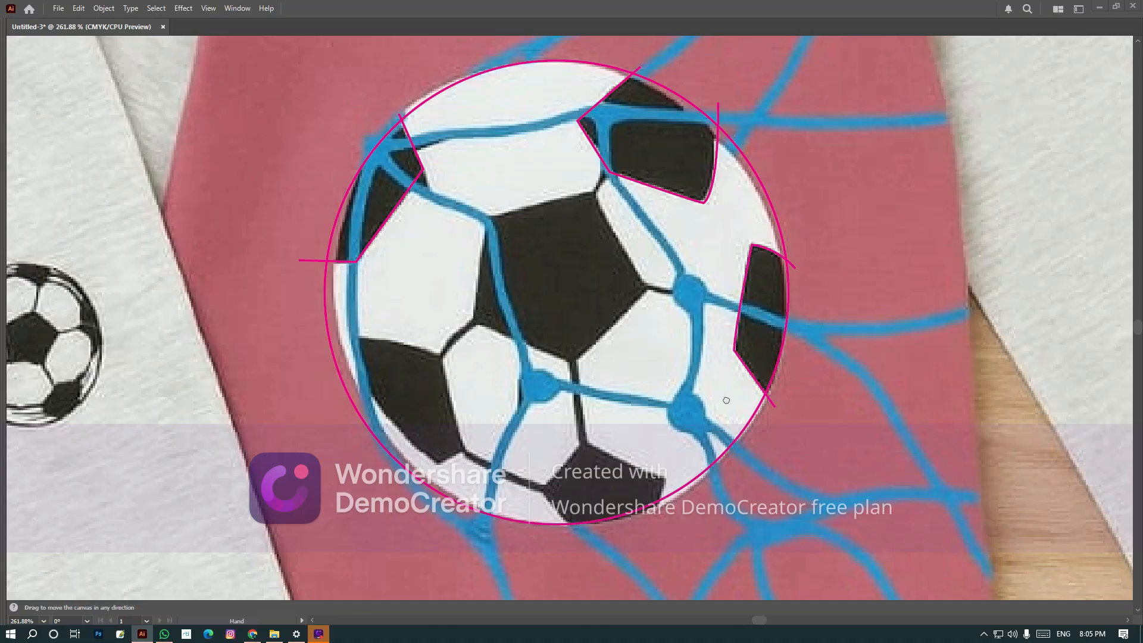
Trace the ball's bottom black patch with an open path whose ends cross the circle.
{"action": "left_click_drag", "start_coordinate": [646, 478], "coordinate": [695, 398]}
{"action": "left_click", "coordinate": [704, 437]}
{"action": "left_click", "coordinate": [714, 396]}
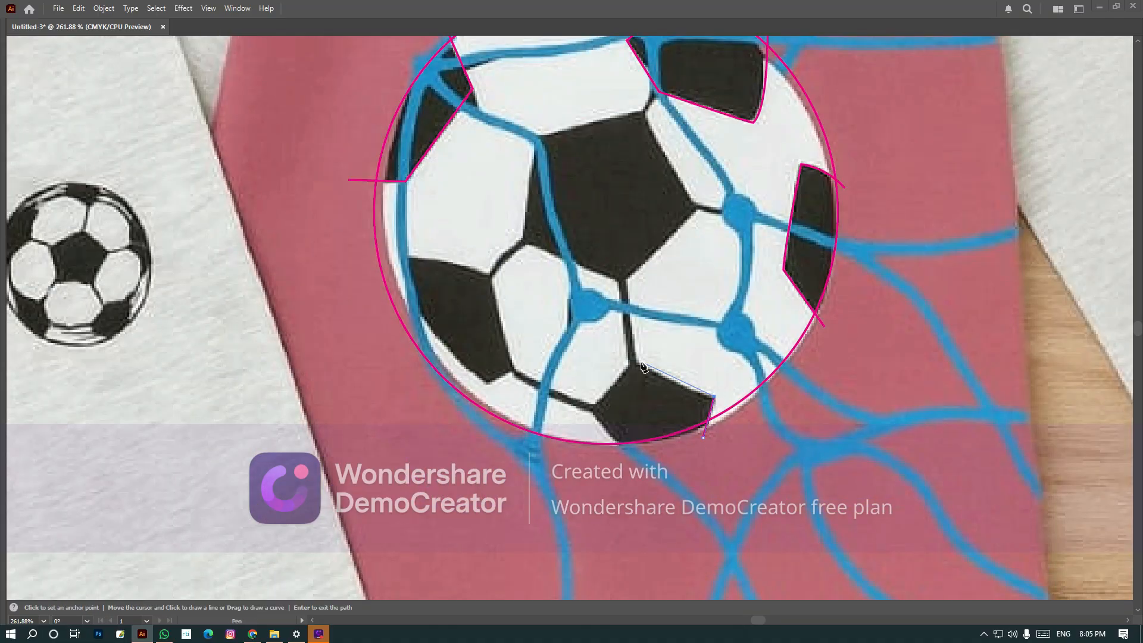
{"action": "left_click", "coordinate": [633, 362]}
{"action": "left_click", "coordinate": [590, 409]}
Trace the outline of the ball's lower-left black patch, with a curved top edge.
{"action": "left_click_drag", "start_coordinate": [465, 380], "coordinate": [542, 439]}
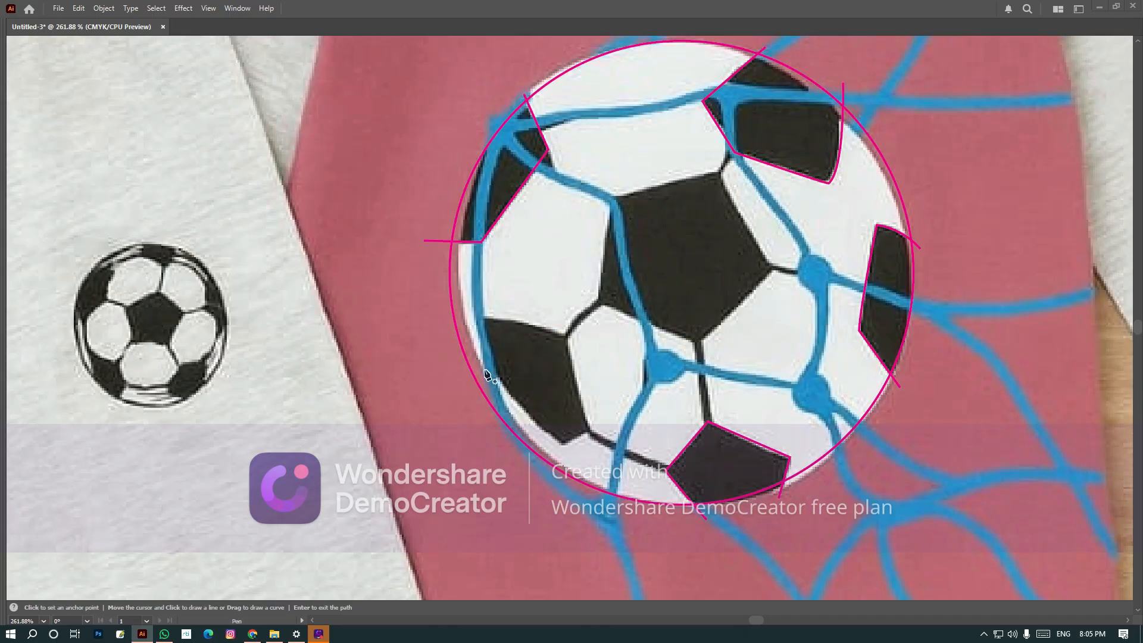
{"action": "left_click_drag", "start_coordinate": [468, 351], "coordinate": [450, 389]}
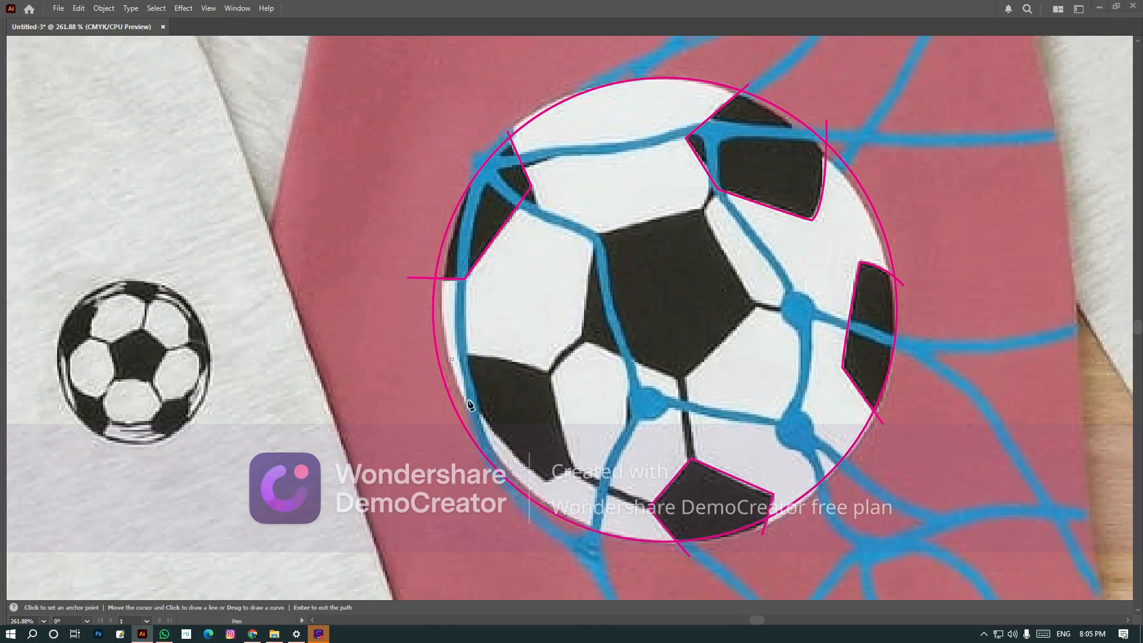
{"action": "left_click", "coordinate": [492, 444]}
{"action": "left_click", "coordinate": [546, 483]}
{"action": "left_click", "coordinate": [573, 468]}
{"action": "left_click", "coordinate": [548, 370]}
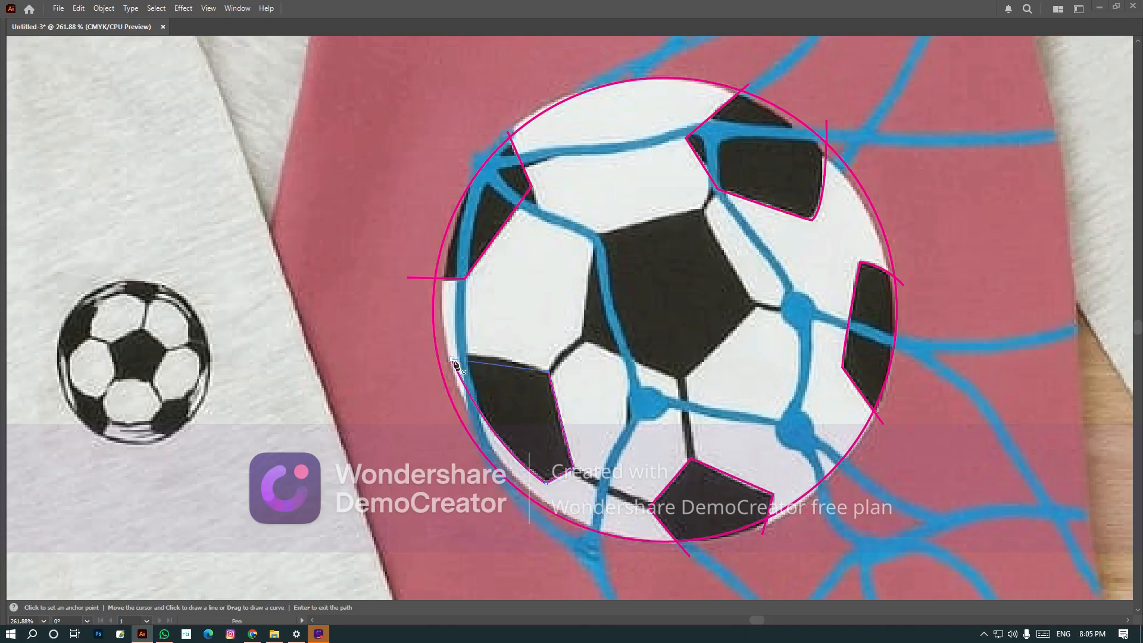
{"action": "left_click_drag", "start_coordinate": [452, 360], "coordinate": [406, 370]}
{"action": "left_click", "coordinate": [445, 364], "text": "ctrl"}
Trace the black pentagon at the ball's centre as a closed five-sided path.
{"action": "left_click_drag", "start_coordinate": [638, 302], "coordinate": [595, 375]}
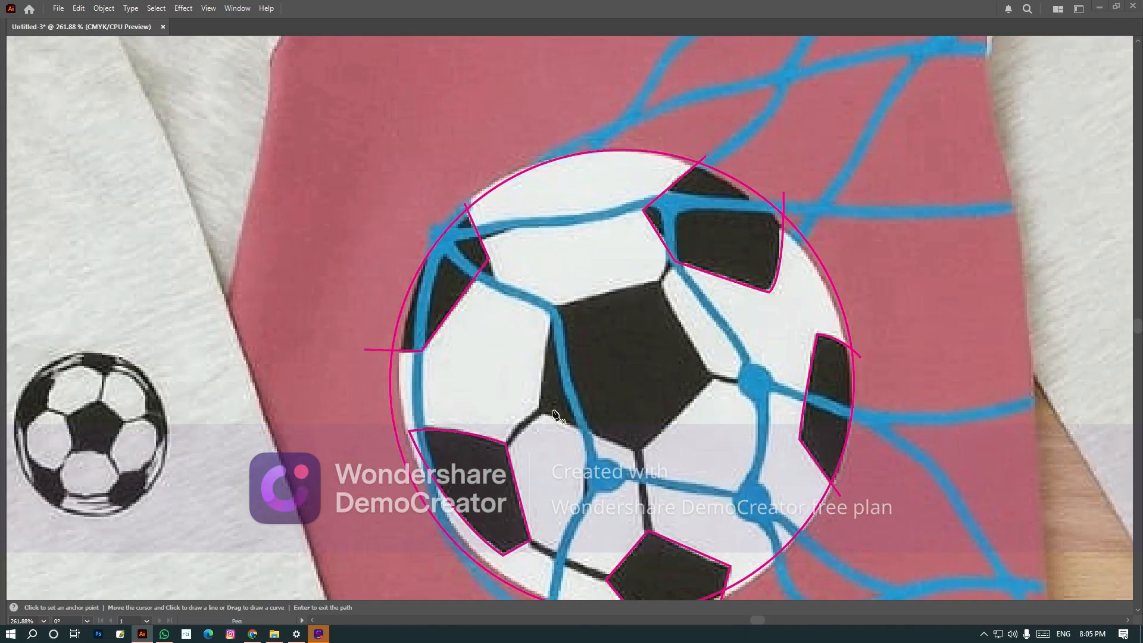
{"action": "left_click", "coordinate": [540, 411]}
{"action": "left_click", "coordinate": [550, 306]}
{"action": "left_click", "coordinate": [658, 281]}
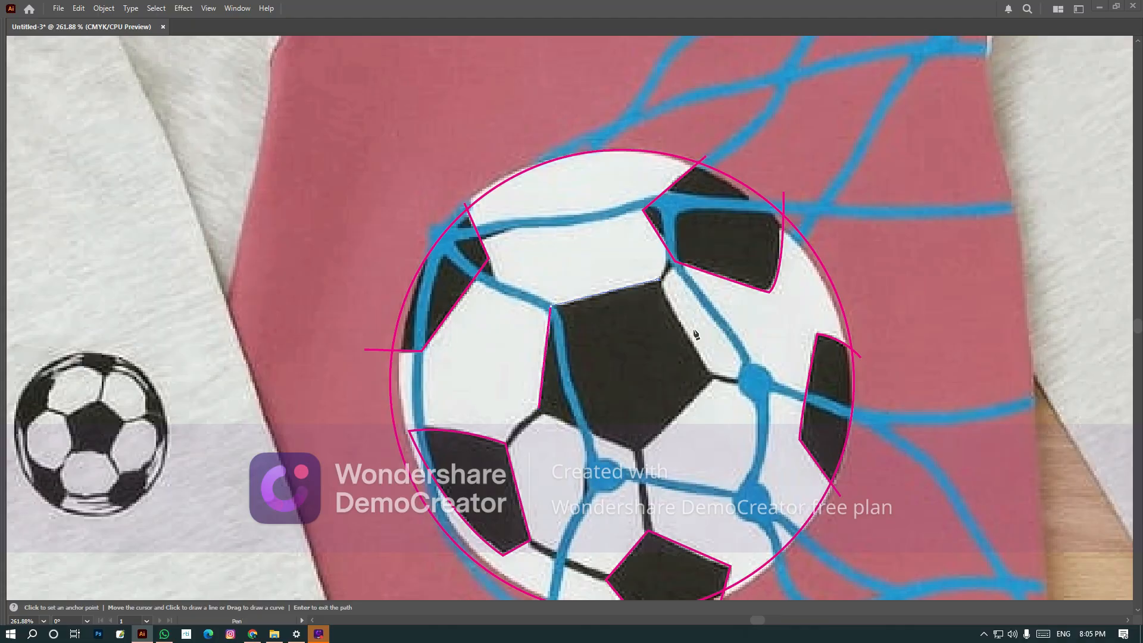
{"action": "left_click", "coordinate": [714, 379]}
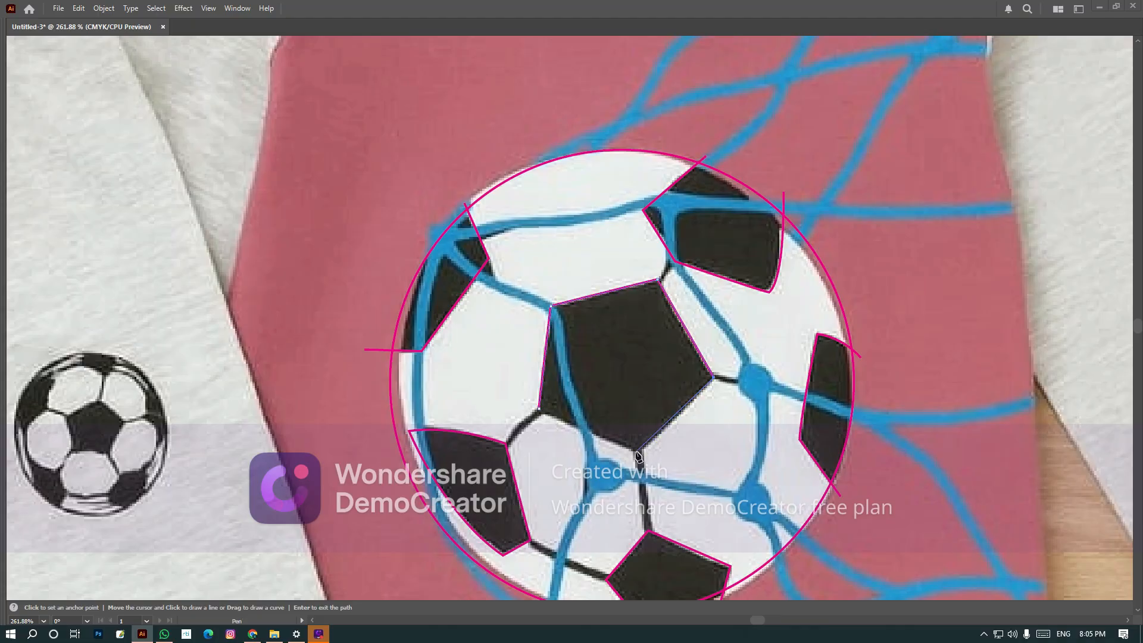
{"action": "left_click", "coordinate": [638, 451]}
{"action": "left_click", "coordinate": [539, 410]}
{"action": "left_click", "coordinate": [603, 381], "text": "ctrl"}
{"action": "left_click_drag", "start_coordinate": [686, 365], "coordinate": [596, 309]}
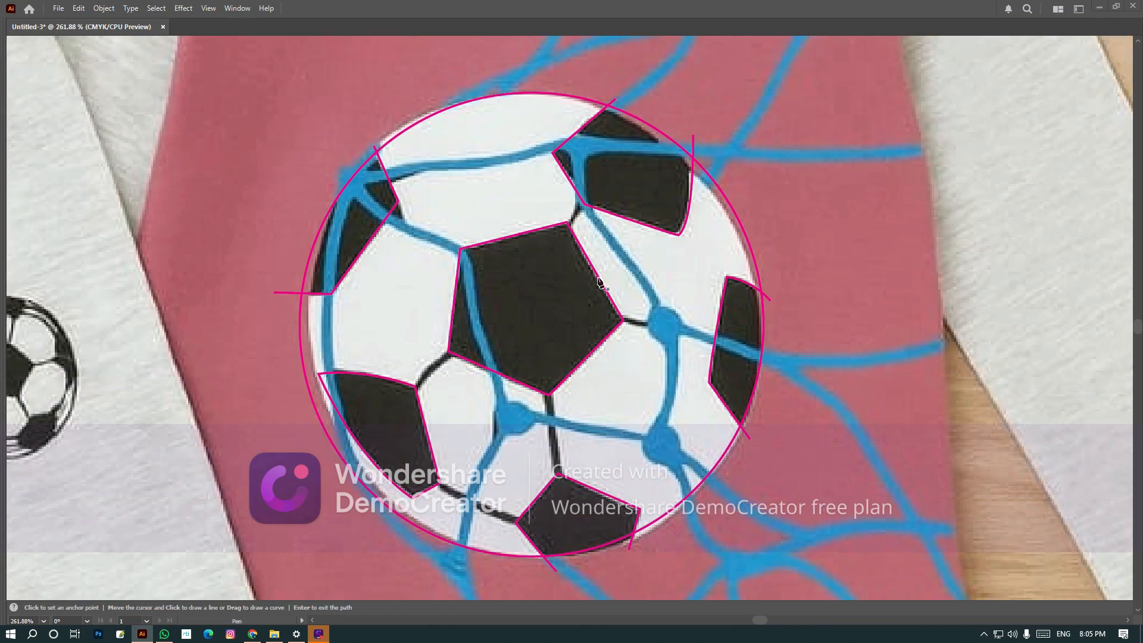
Select all of the traced ball paths and split them where they cross using the Pathfinder's Divide operation.
{"action": "left_click_drag", "start_coordinate": [455, 406], "coordinate": [508, 405]}
{"action": "left_click_drag", "start_coordinate": [594, 380], "coordinate": [501, 310]}
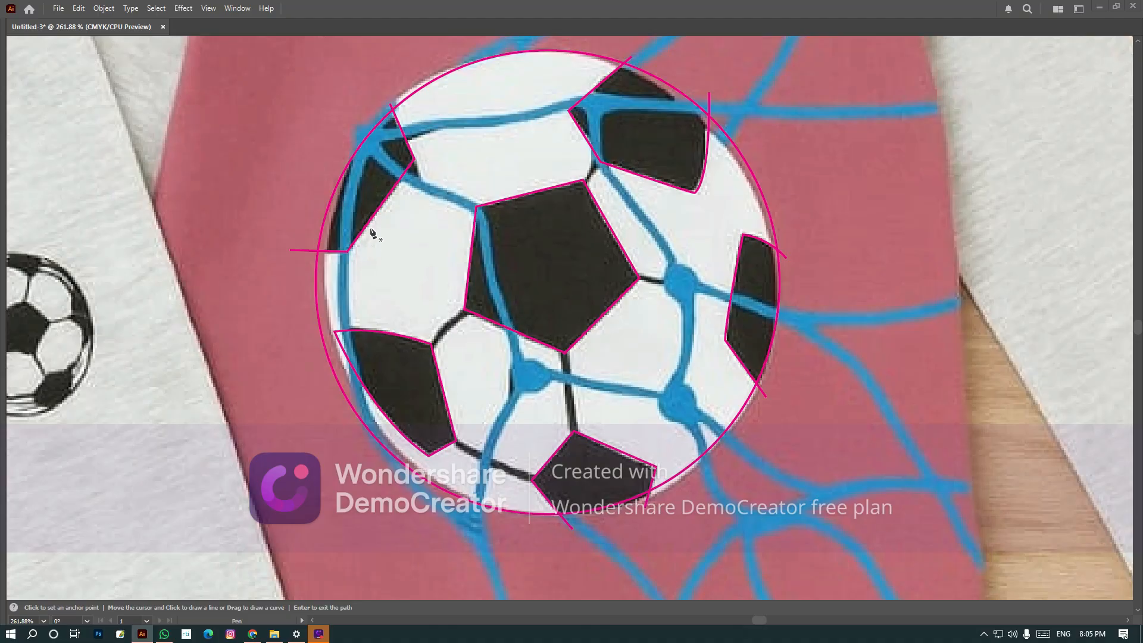
{"action": "key", "text": "v"}
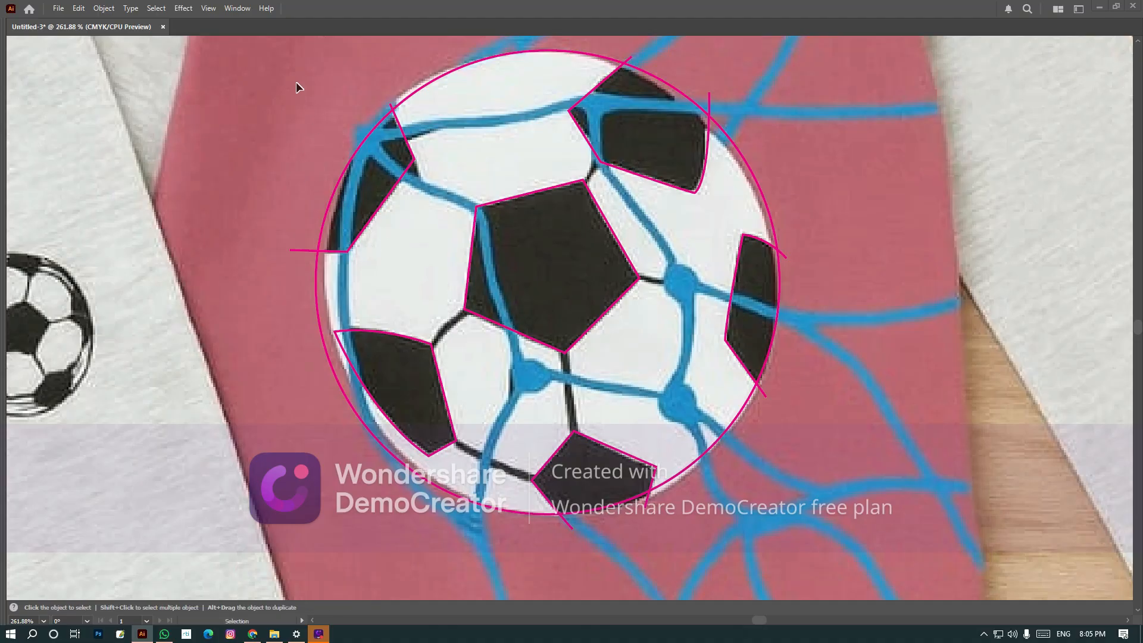
{"action": "left_click_drag", "start_coordinate": [296, 83], "coordinate": [800, 519]}
{"action": "left_click", "coordinate": [367, 137]}
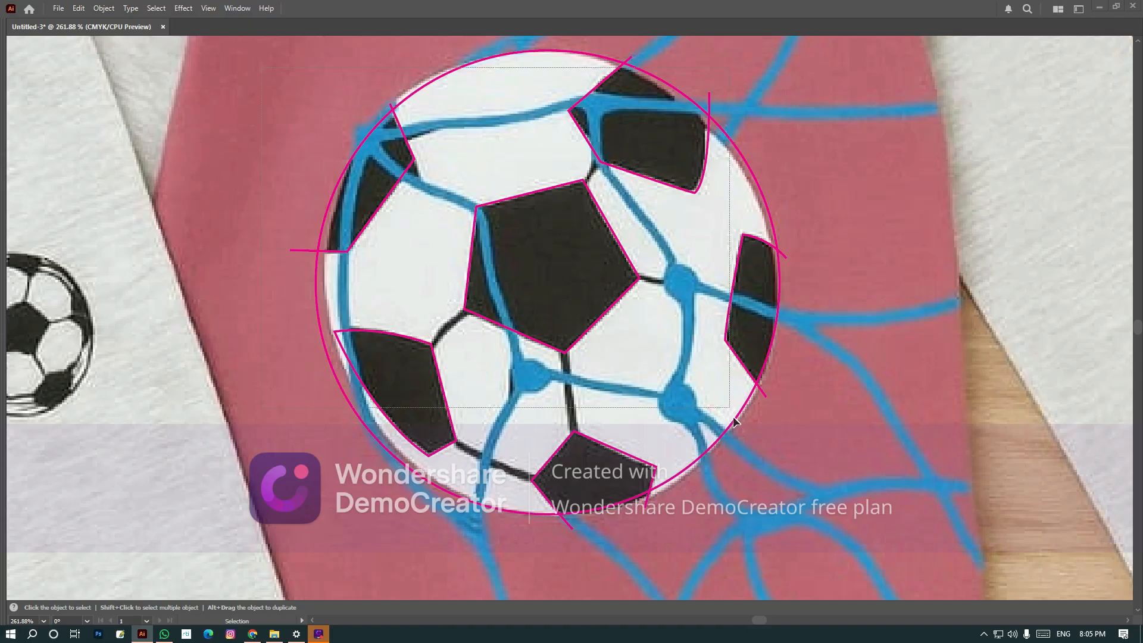
{"action": "key", "text": "Tab"}
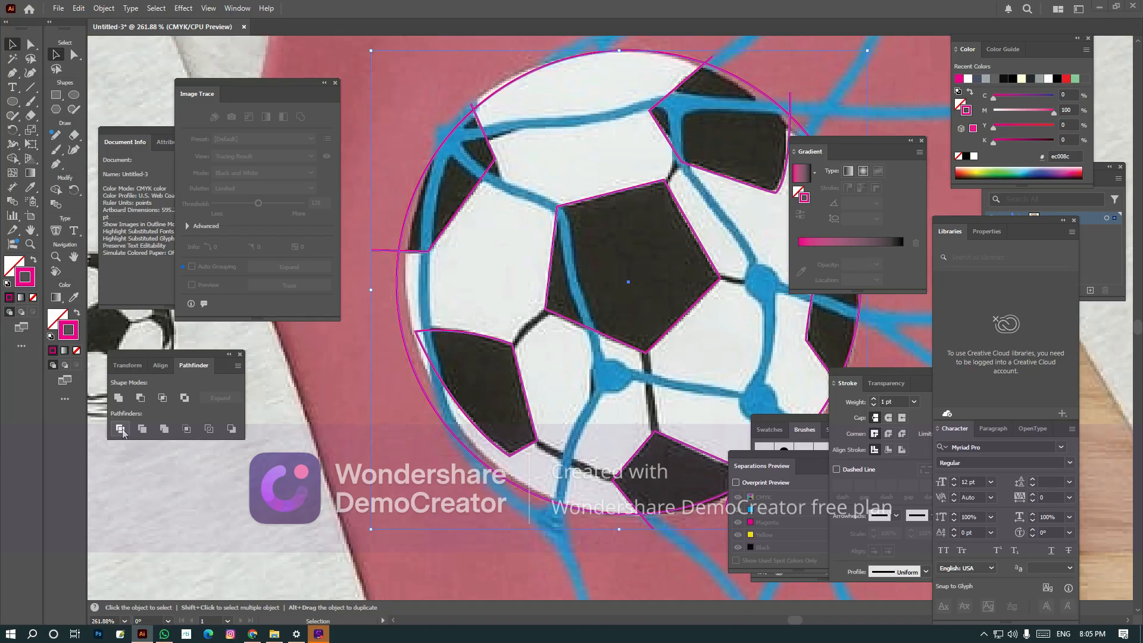
{"action": "key", "text": "Tab"}
{"action": "key", "text": "space"}
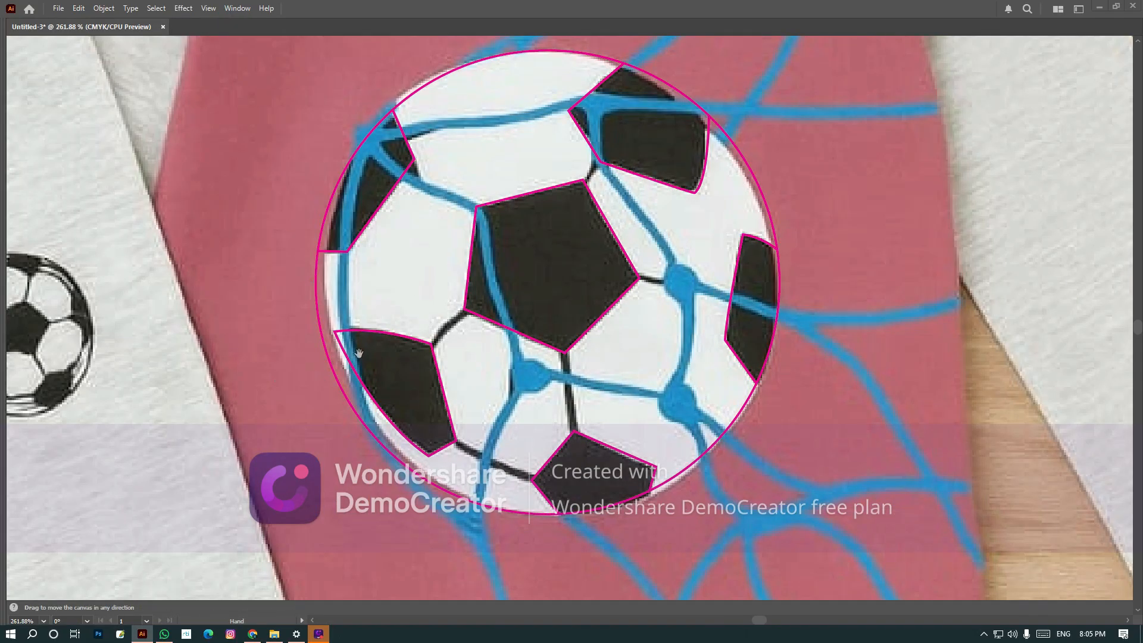
Swap the magenta outline to a solid fill on the ball's upper-left, upper-right, right and bottom patches.
{"action": "left_click_drag", "start_coordinate": [358, 354], "coordinate": [273, 417]}
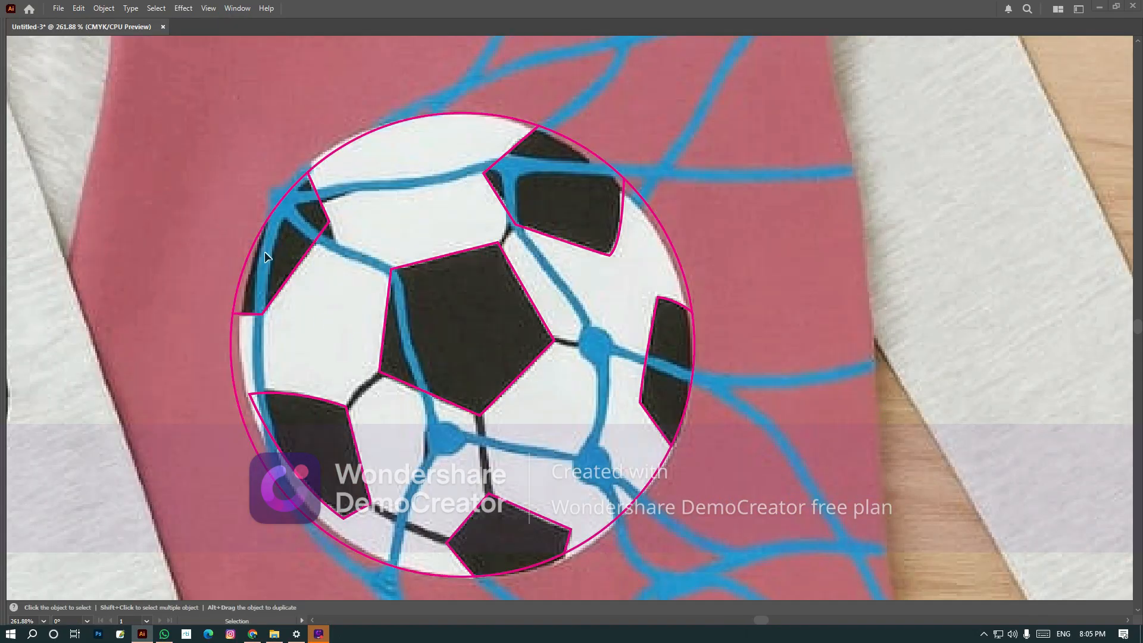
{"action": "key", "text": "a"}
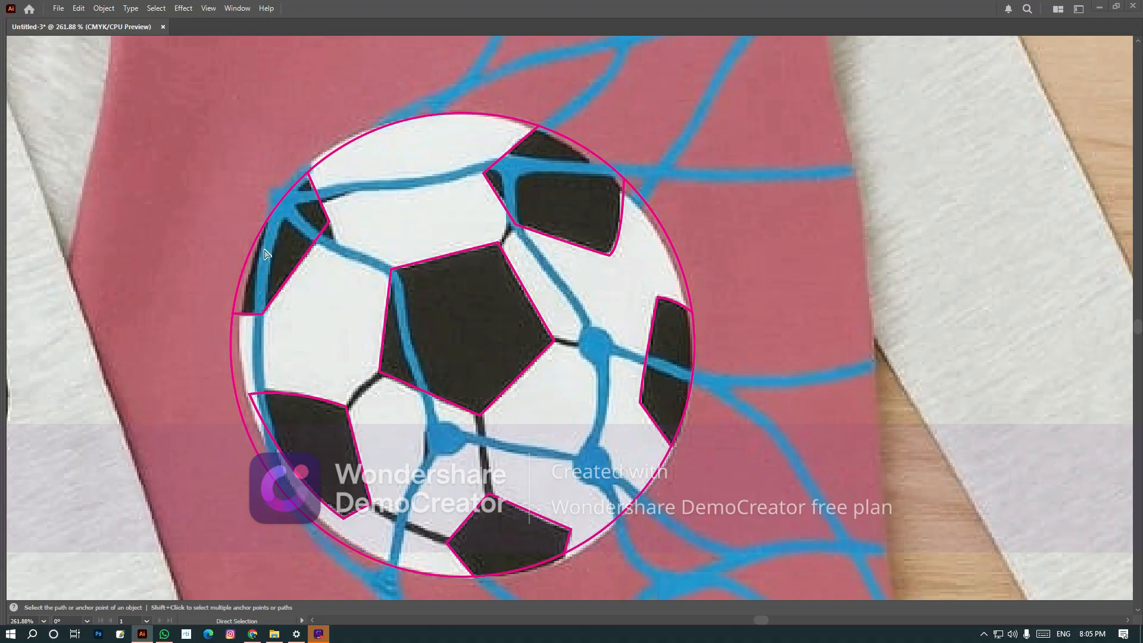
{"action": "left_click_drag", "start_coordinate": [266, 254], "coordinate": [230, 240]}
{"action": "key", "text": "ctrl"}
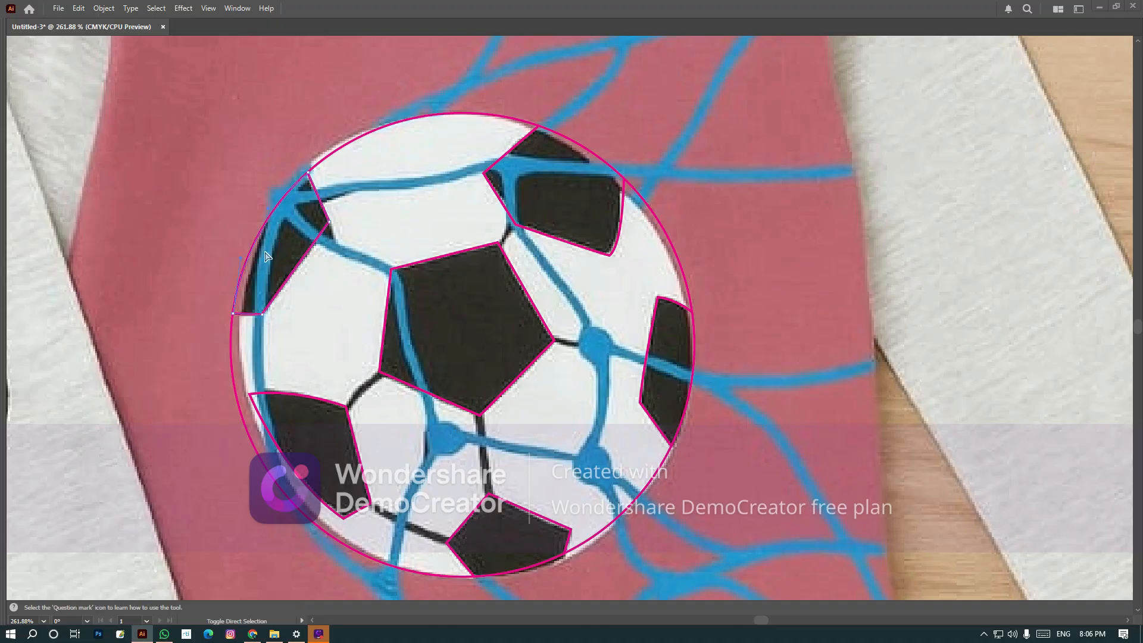
{"action": "key", "text": "shift+x"}
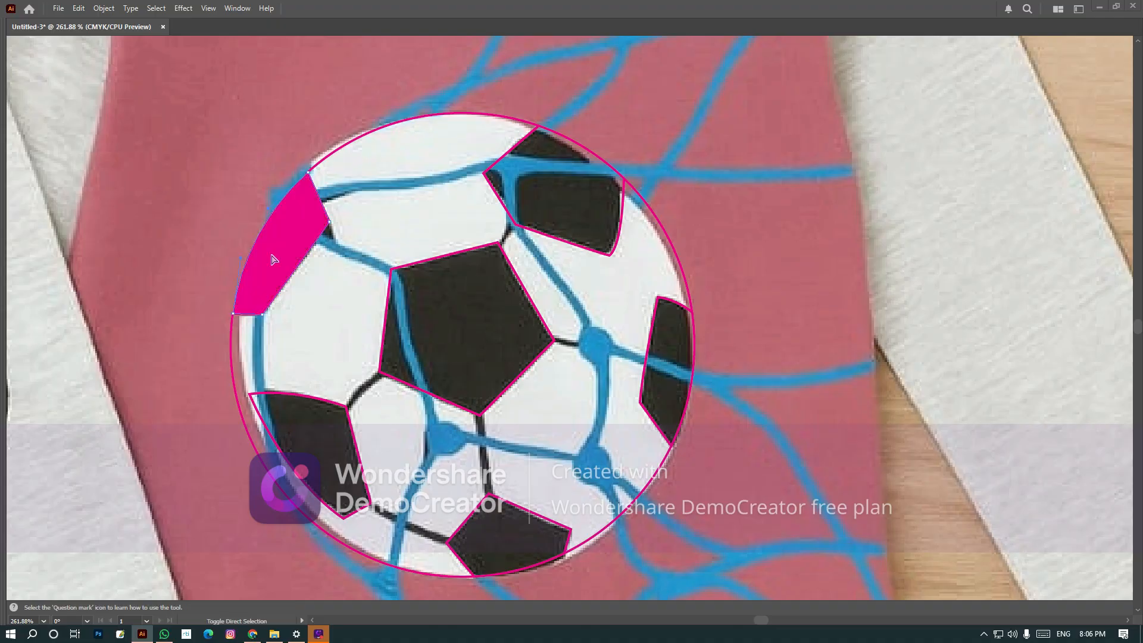
{"action": "left_click", "coordinate": [576, 154]}
{"action": "key", "text": "shift+x"}
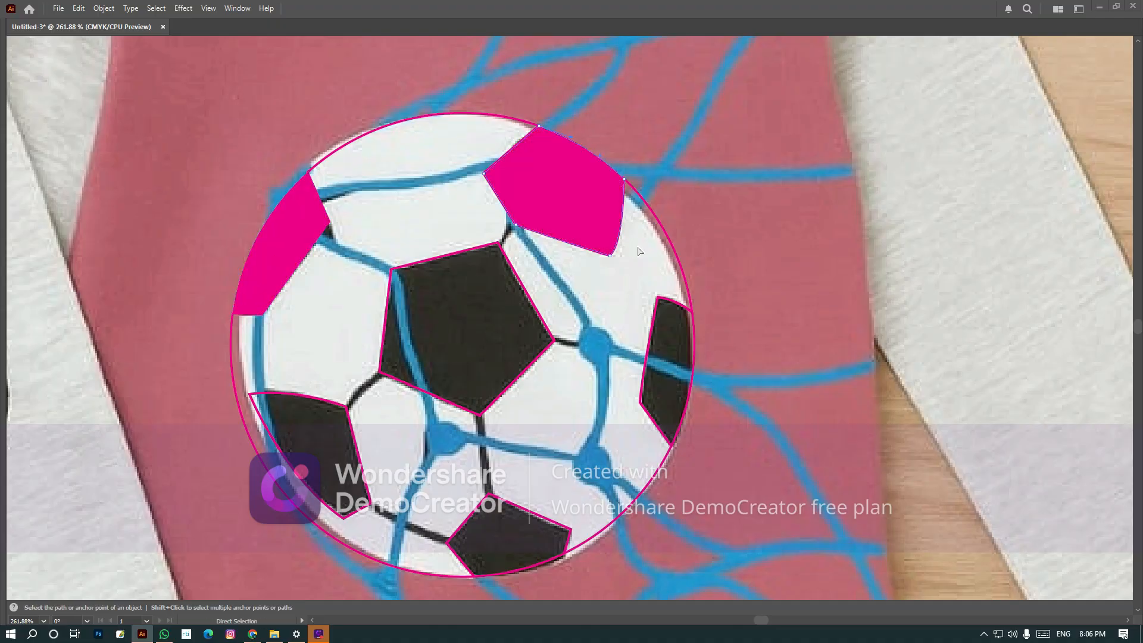
{"action": "left_click", "coordinate": [679, 396]}
{"action": "key", "text": "shift+x"}
{"action": "left_click", "coordinate": [524, 556]}
{"action": "key", "text": "shift+x"}
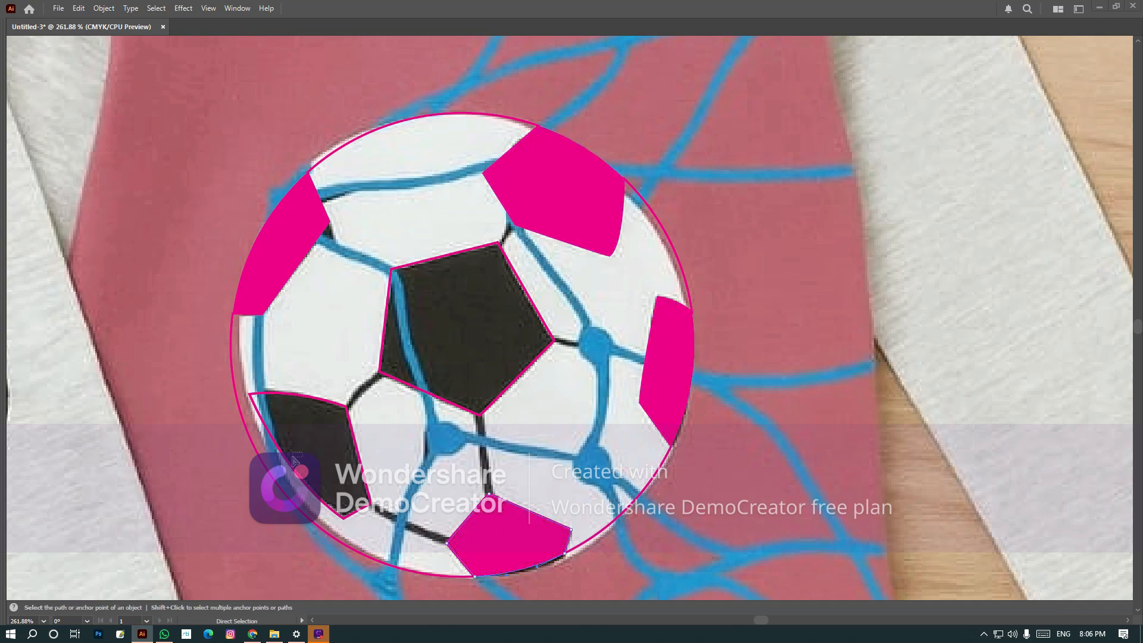
Swap the magenta outline to a solid fill on the lower-left patch and the centre pentagon, undoing any mistaken fill.
{"action": "left_click", "coordinate": [290, 459]}
{"action": "key", "text": "shift+x"}
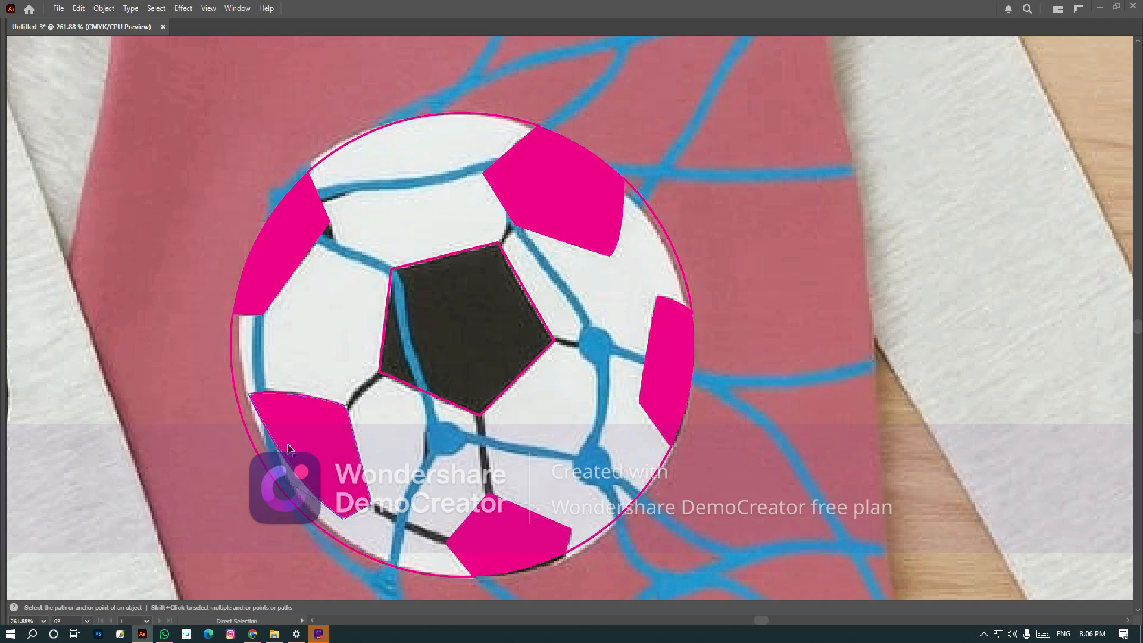
{"action": "key", "text": "ctrl+z"}
{"action": "key", "text": "ctrl+z"}
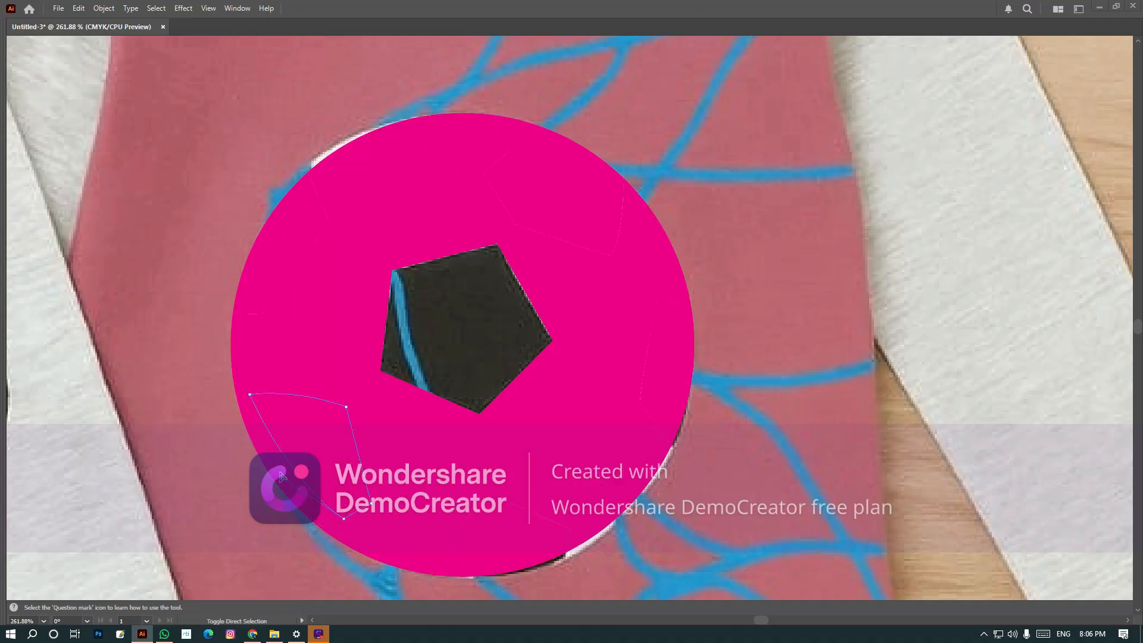
{"action": "key", "text": "ctrl+z"}
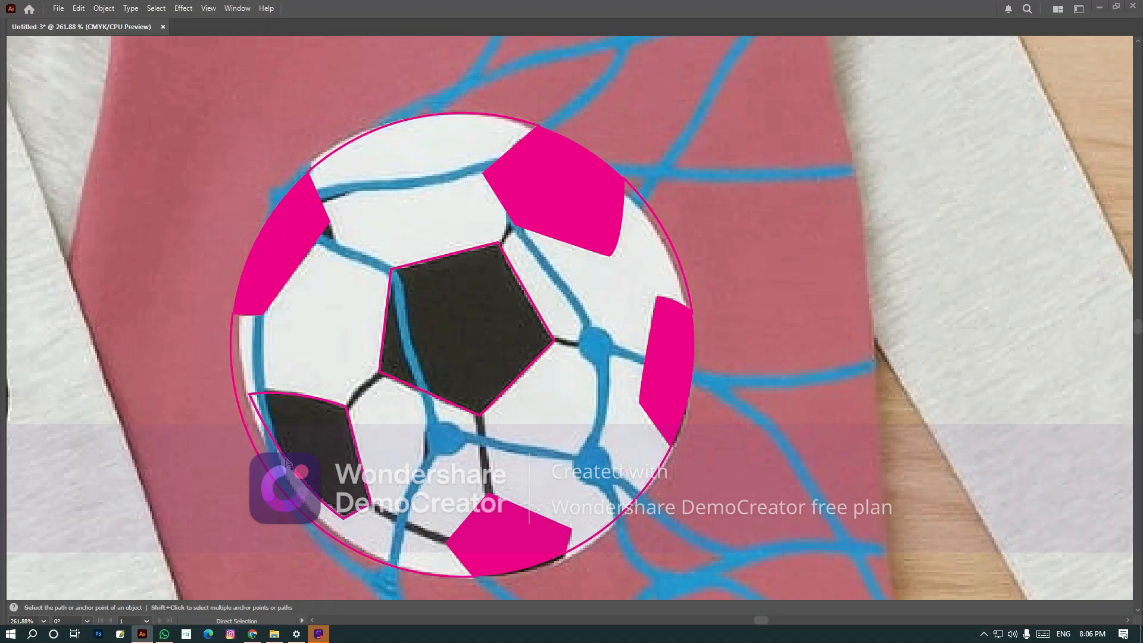
{"action": "key", "text": "shift+x"}
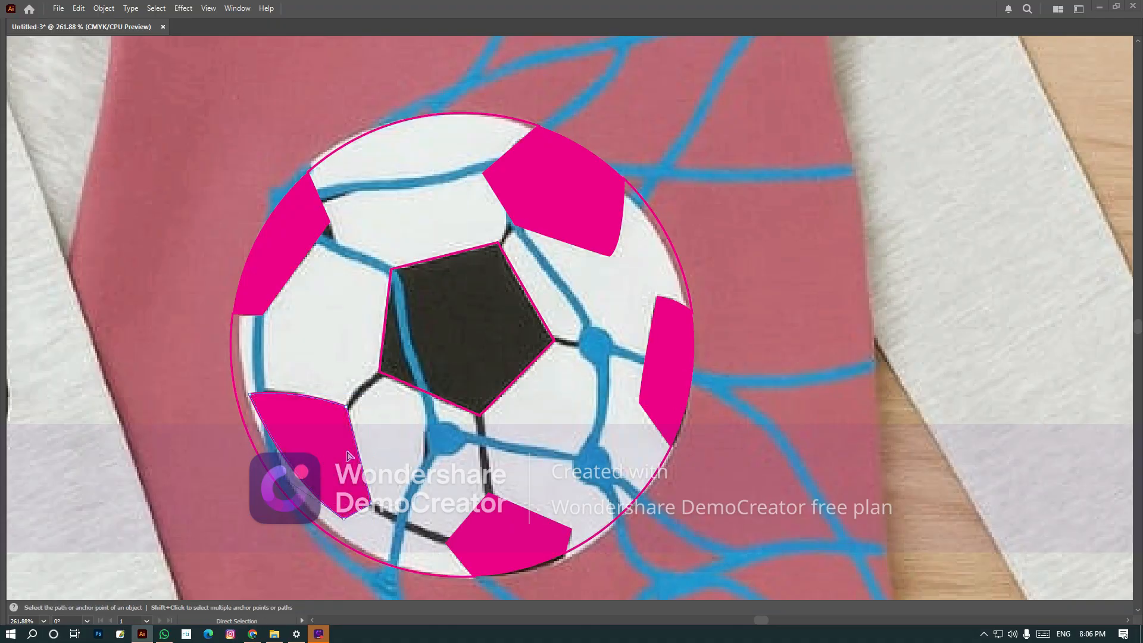
{"action": "left_click", "coordinate": [384, 377]}
{"action": "key", "text": "shift+x"}
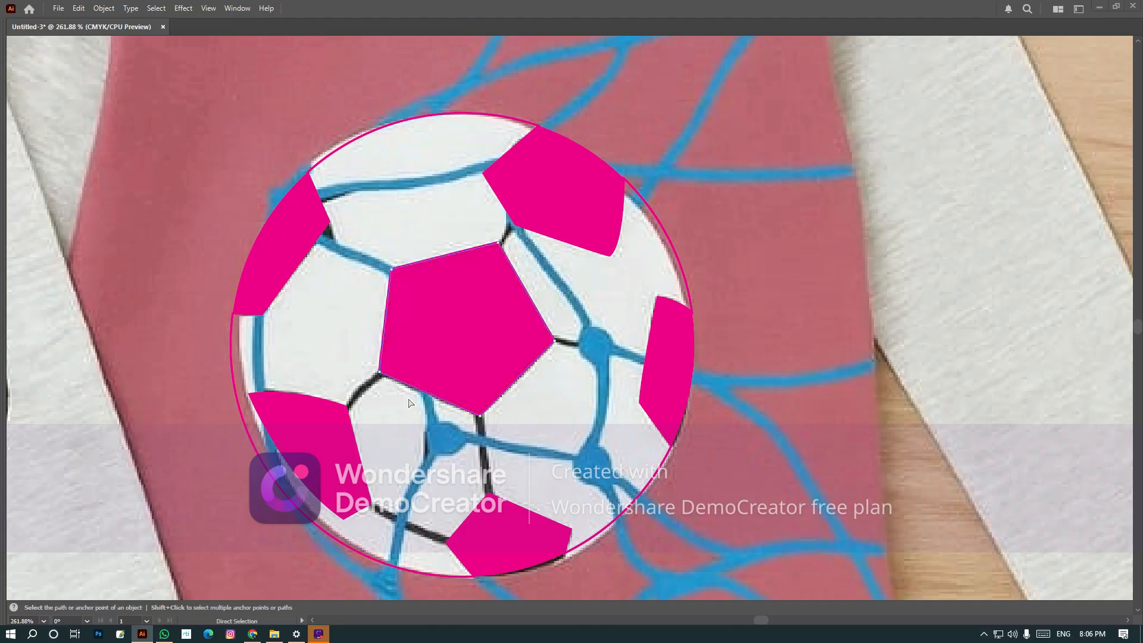
{"action": "left_click", "coordinate": [553, 411], "text": "ctrl"}
Set the drawing style to a 3 pt magenta stroke with no fill.
{"action": "key", "text": "Tab"}
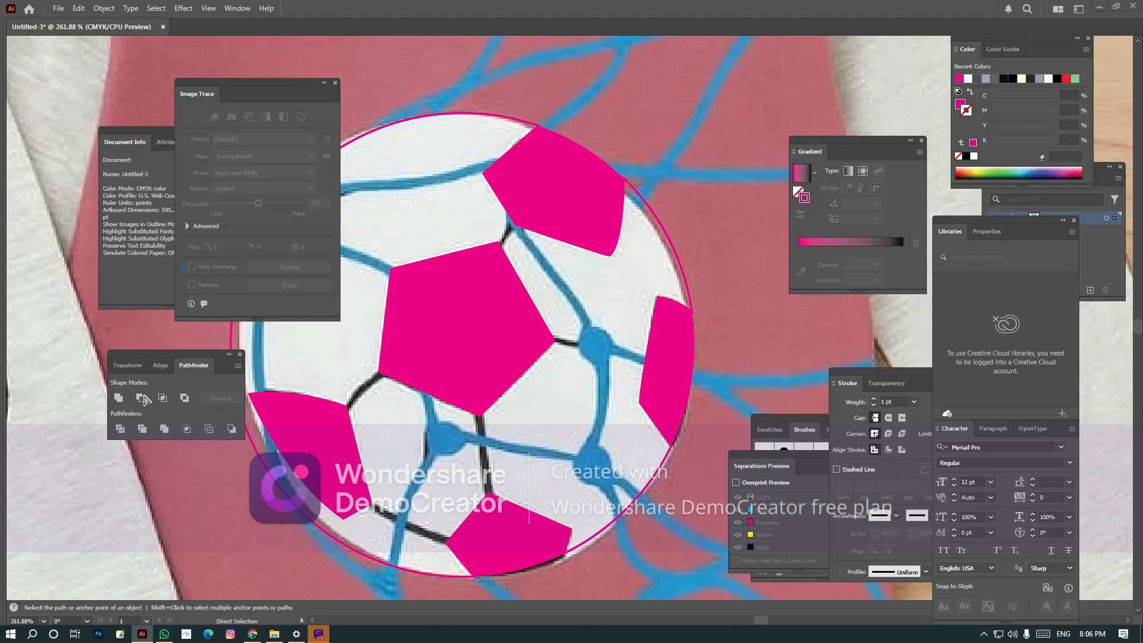
{"action": "key", "text": "shift+x"}
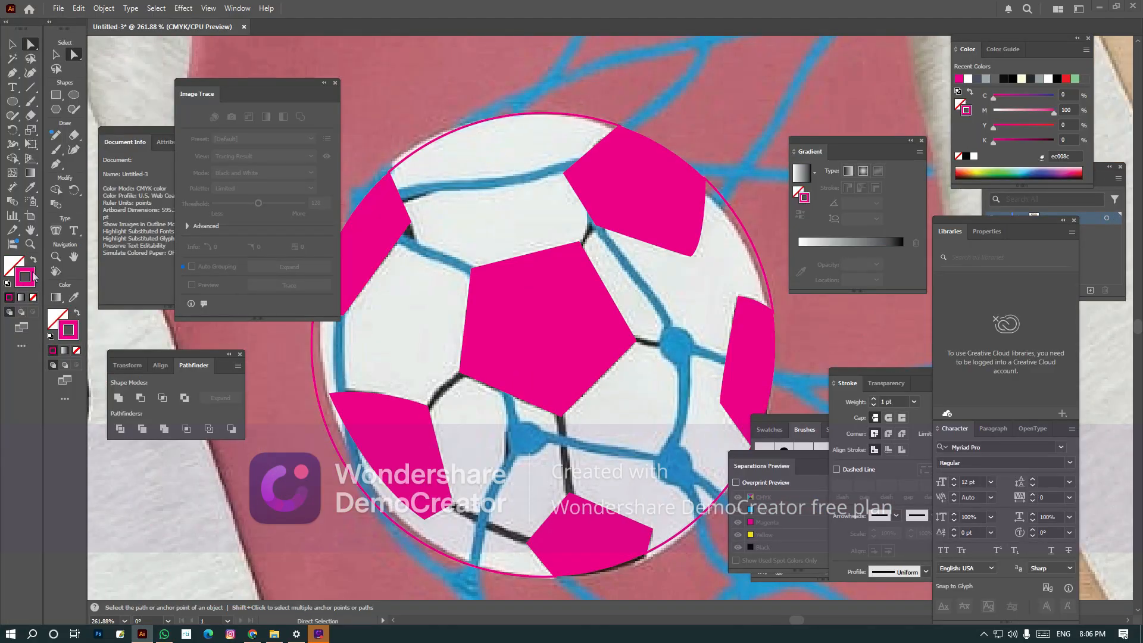
{"action": "left_click", "coordinate": [874, 400]}
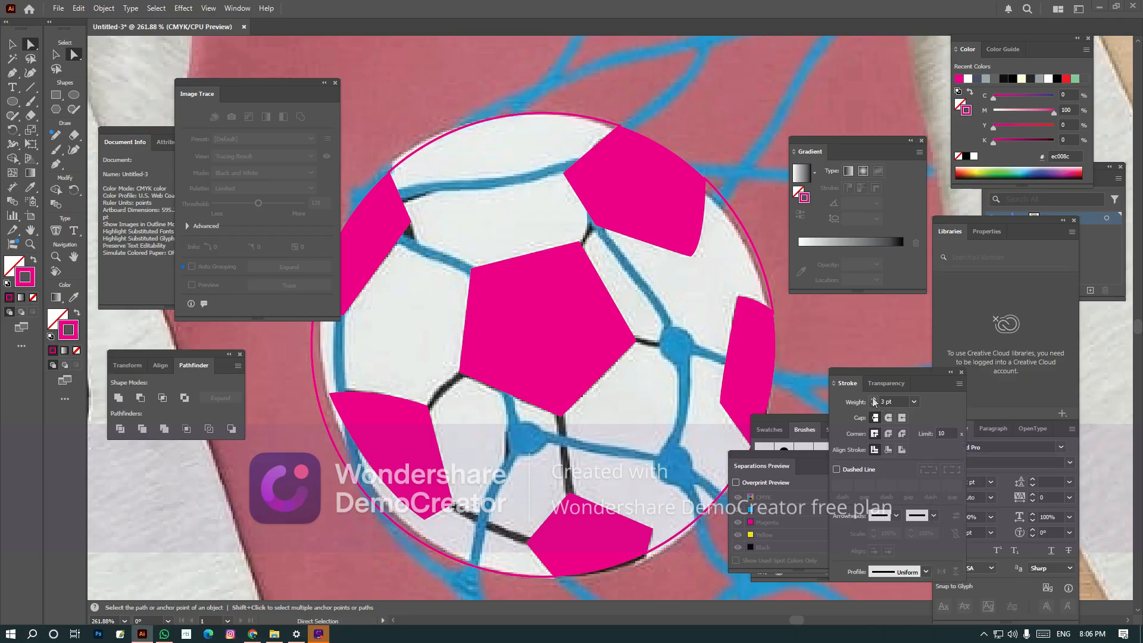
{"action": "key", "text": "Tab"}
Draw seam lines linking the centre pentagon to the bottom and lower-left patches, and the lower-left patch to the bottom one.
{"action": "key", "text": "p"}
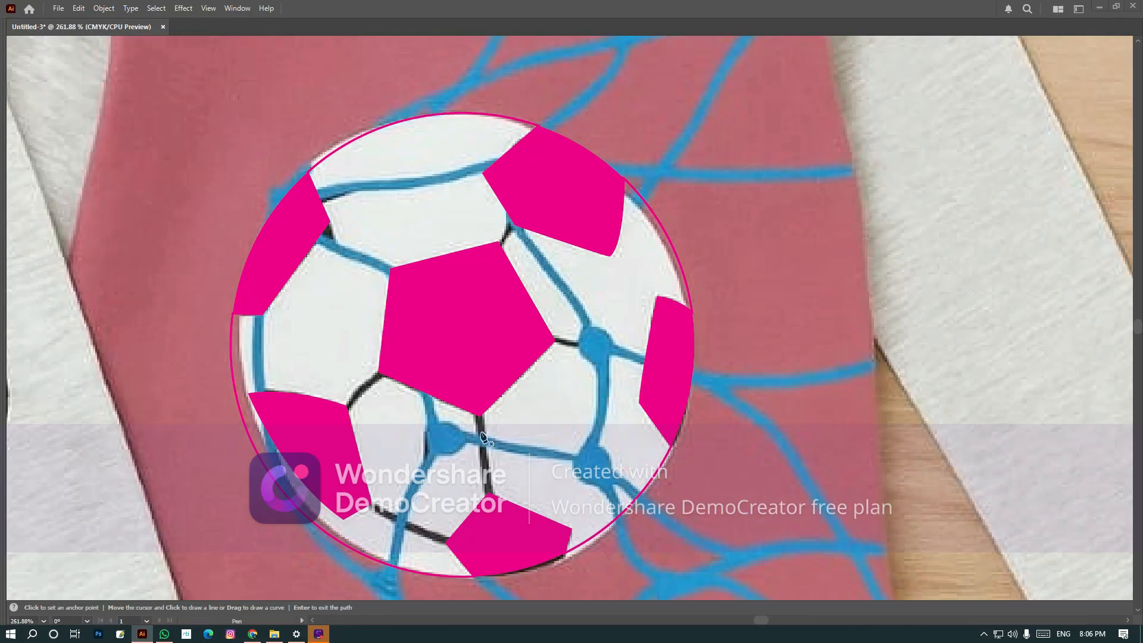
{"action": "left_click", "coordinate": [478, 402]}
{"action": "left_click", "coordinate": [491, 505]}
{"action": "key", "text": "Return"}
{"action": "left_click", "coordinate": [388, 369]}
{"action": "left_click_drag", "start_coordinate": [339, 416], "coordinate": [318, 443]}
{"action": "key", "text": "Return"}
{"action": "left_click_drag", "start_coordinate": [393, 527], "coordinate": [393, 527]}
{"action": "left_click", "coordinate": [459, 542]}
{"action": "left_click", "coordinate": [536, 452], "text": "ctrl"}
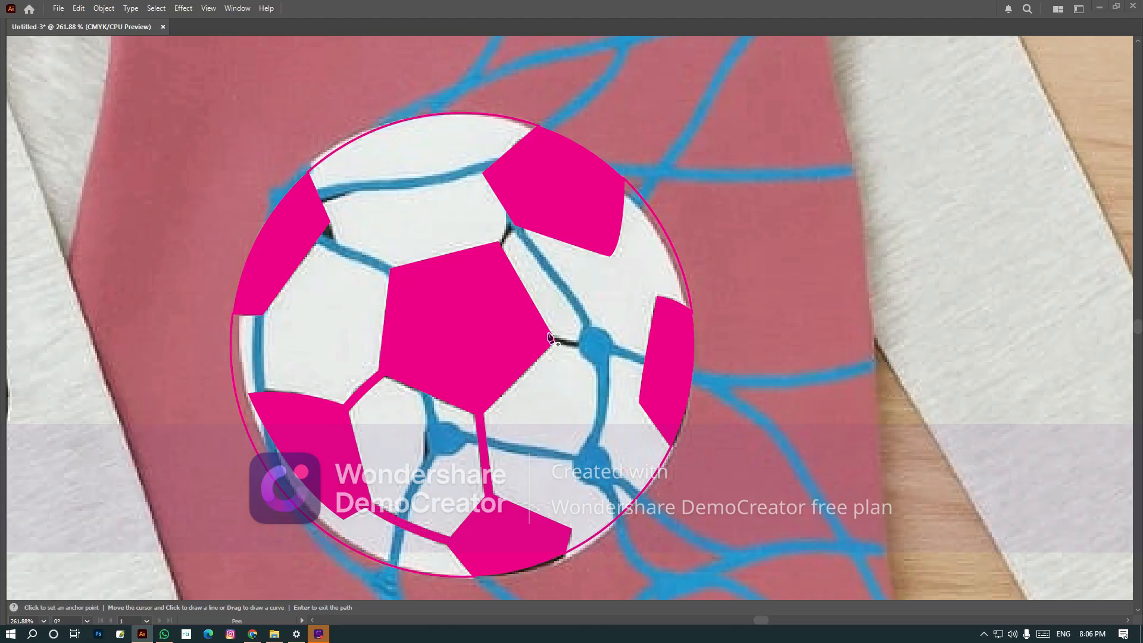
Draw seam lines from the centre pentagon to the ball's right, upper-right and upper-left patches.
{"action": "key", "text": "Return"}
{"action": "left_click_drag", "start_coordinate": [695, 369], "coordinate": [695, 369]}
{"action": "key", "text": "Return"}
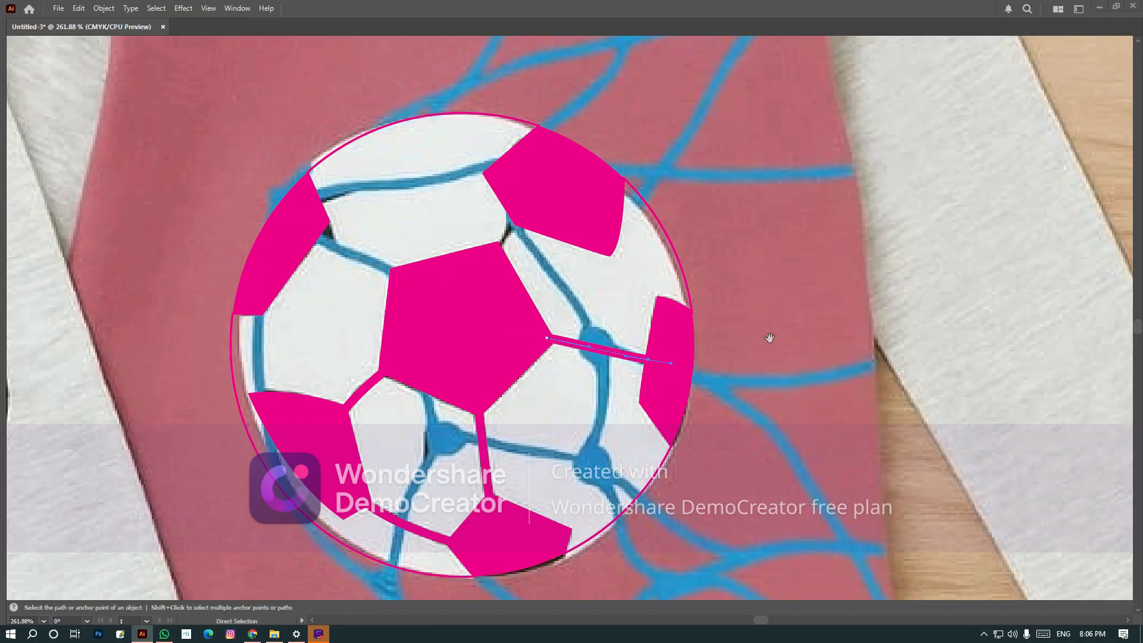
{"action": "scroll", "coordinate": [543, 301], "scroll_direction": "up", "scroll_amount": 3}
{"action": "left_click_drag", "start_coordinate": [521, 287], "coordinate": [510, 326]}
{"action": "left_click", "coordinate": [509, 325]}
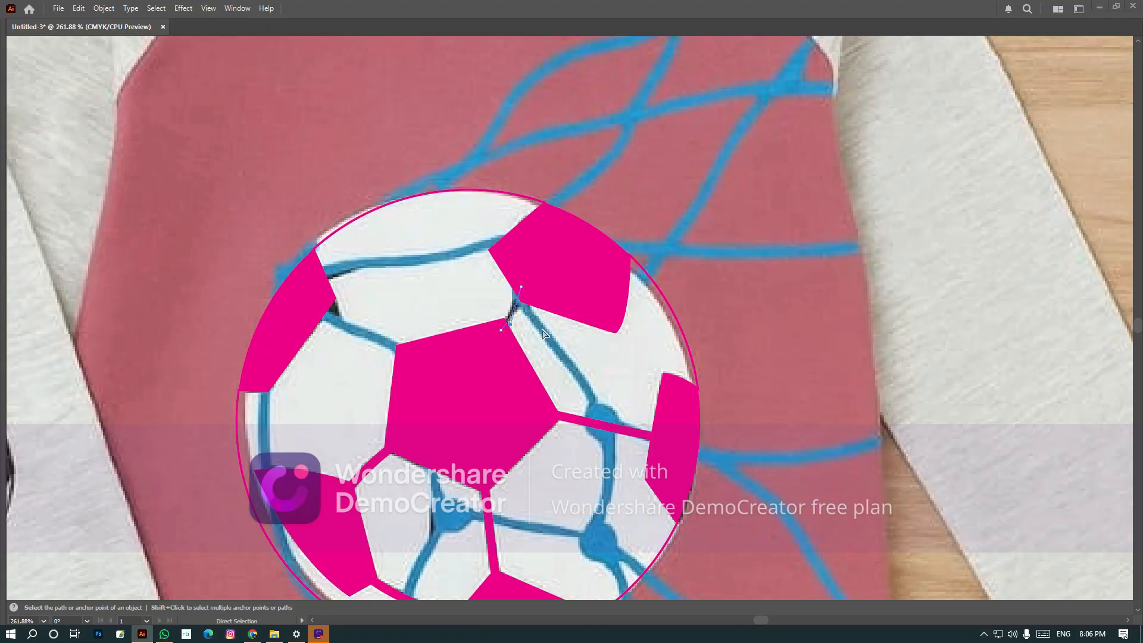
{"action": "left_click", "coordinate": [543, 330], "text": "ctrl"}
{"action": "key", "text": "space"}
{"action": "left_click_drag", "start_coordinate": [359, 323], "coordinate": [381, 367]}
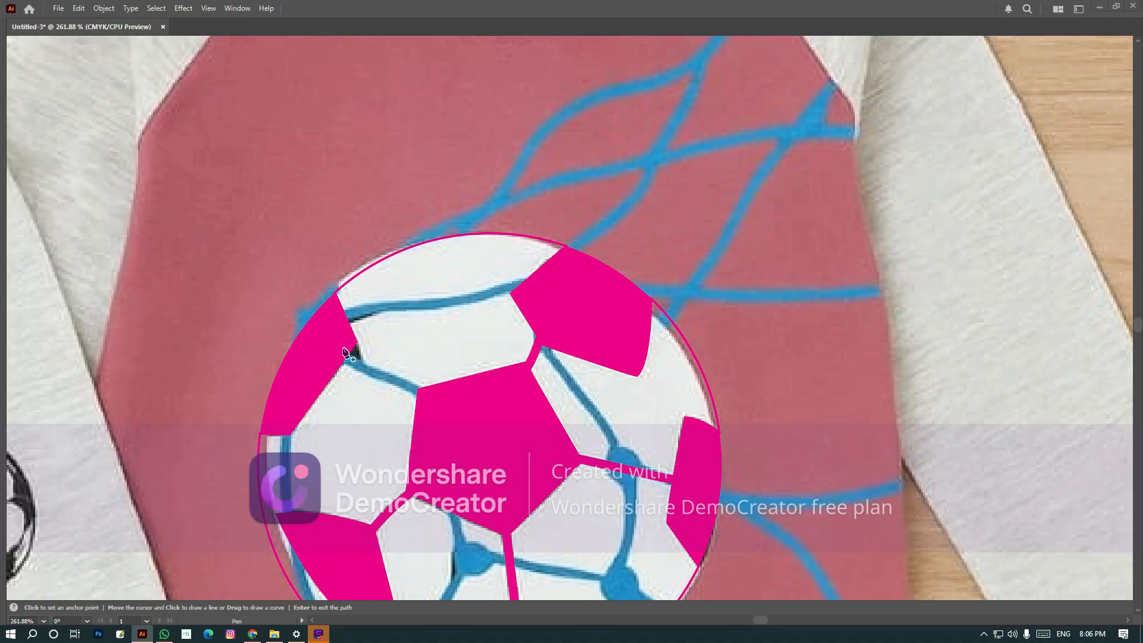
{"action": "key", "text": "ctrl+minus"}
{"action": "key", "text": "ctrl+minus"}
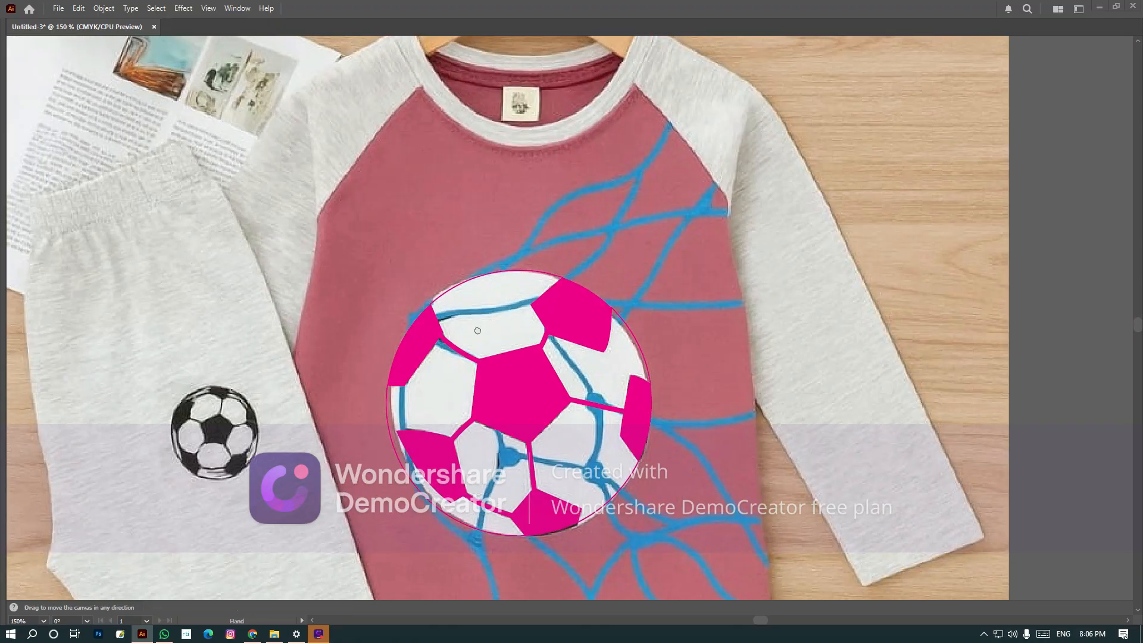
Select the ball's background shape and give it a solid white fill with no stroke.
{"action": "scroll", "coordinate": [506, 291], "scroll_direction": "right", "scroll_amount": 1}
{"action": "left_click_drag", "start_coordinate": [538, 333], "coordinate": [469, 310]}
{"action": "left_click_drag", "start_coordinate": [512, 497], "coordinate": [536, 508]}
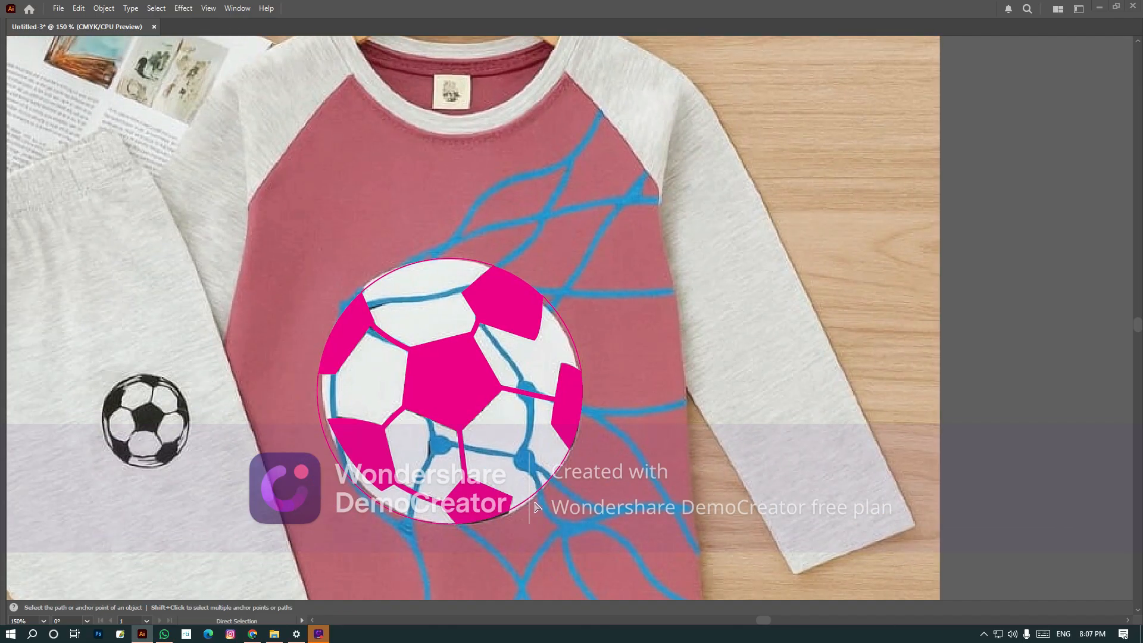
{"action": "left_click", "coordinate": [539, 487]}
{"action": "key", "text": "Tab"}
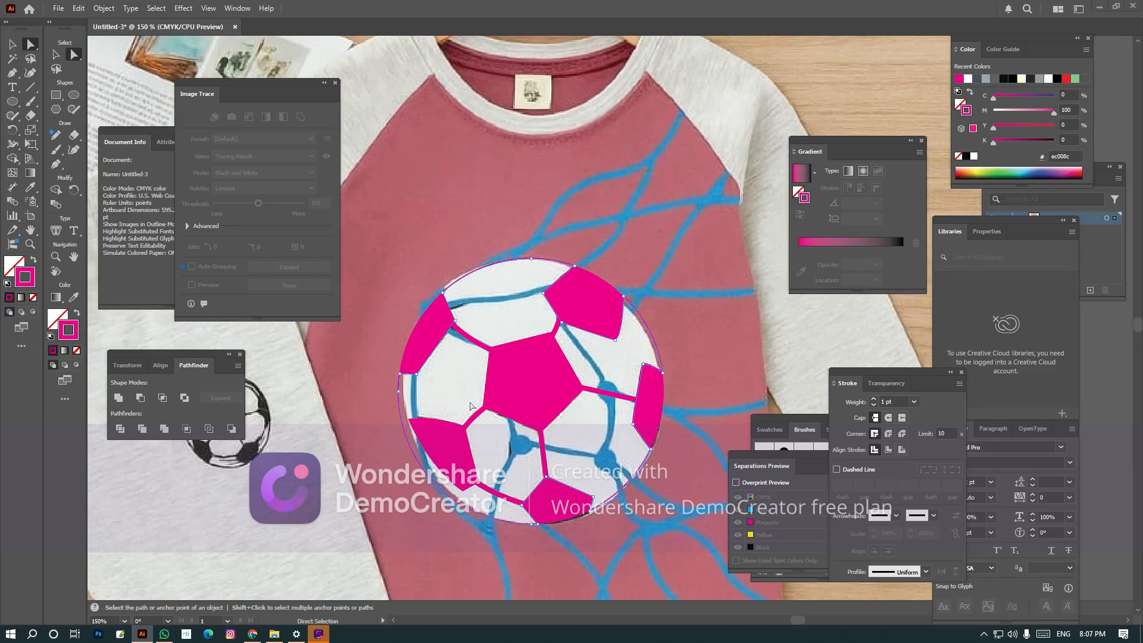
{"action": "key", "text": "shift+x"}
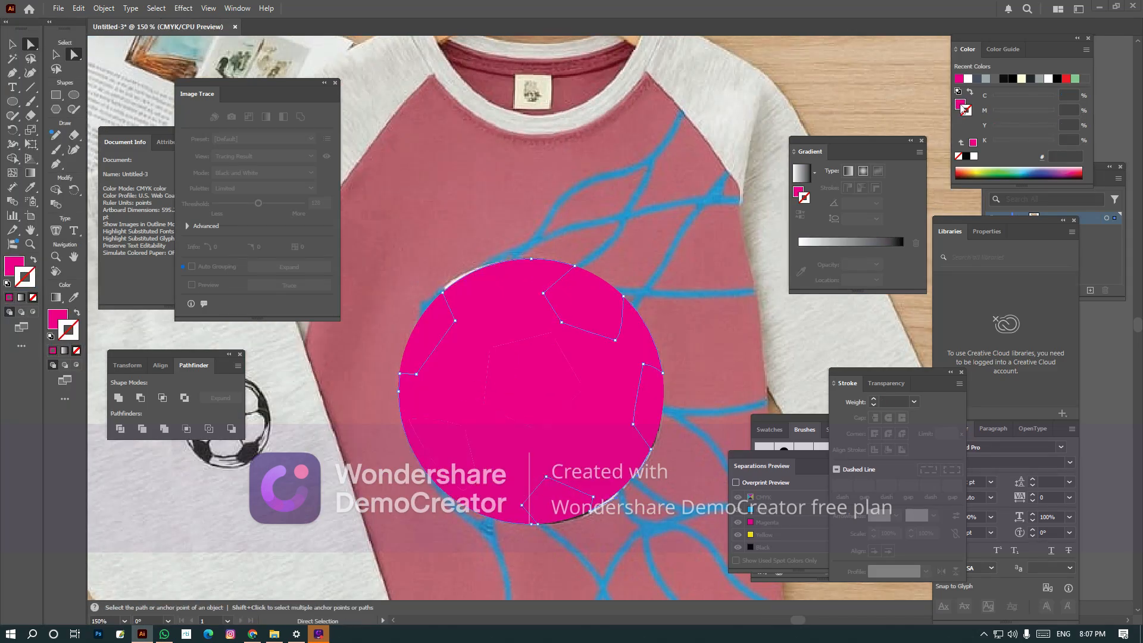
{"action": "left_click", "coordinate": [961, 106]}
{"action": "left_click", "coordinate": [973, 156]}
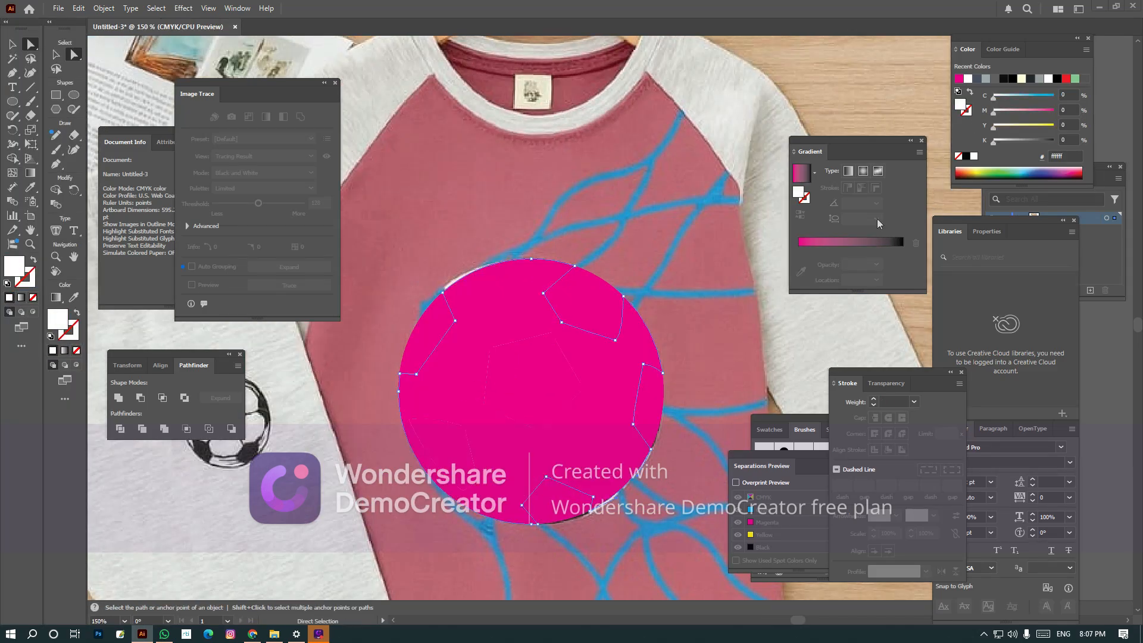
{"action": "key", "text": "v"}
{"action": "key", "text": "Tab"}
{"action": "key", "text": "a"}
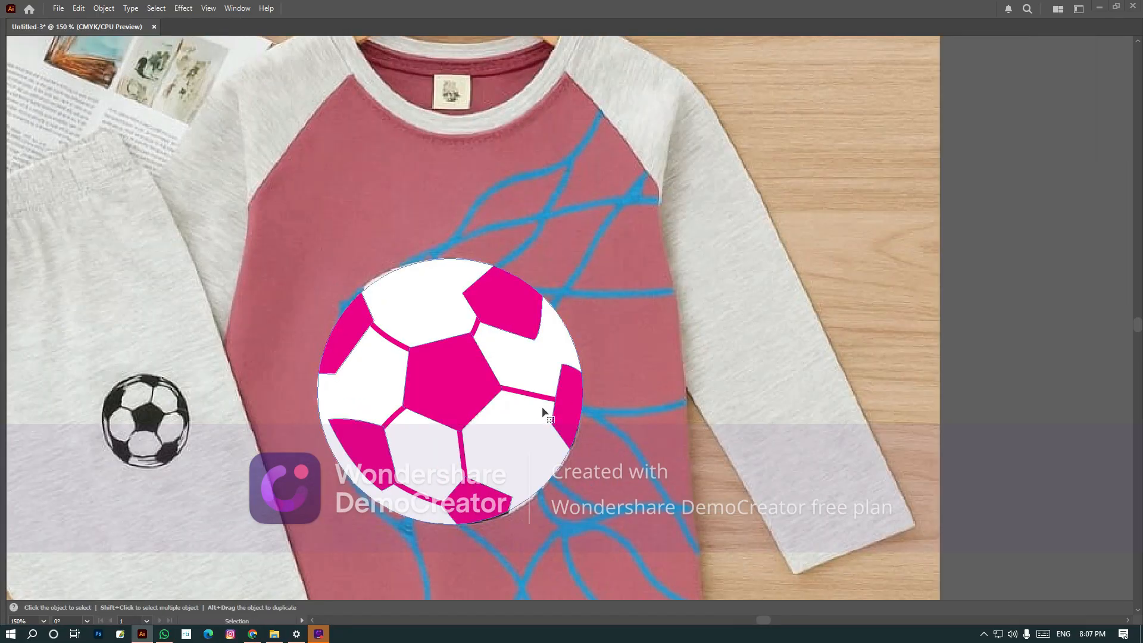
{"action": "key", "text": "ctrl+3"}
{"action": "key", "text": "ctrl+alt+3"}
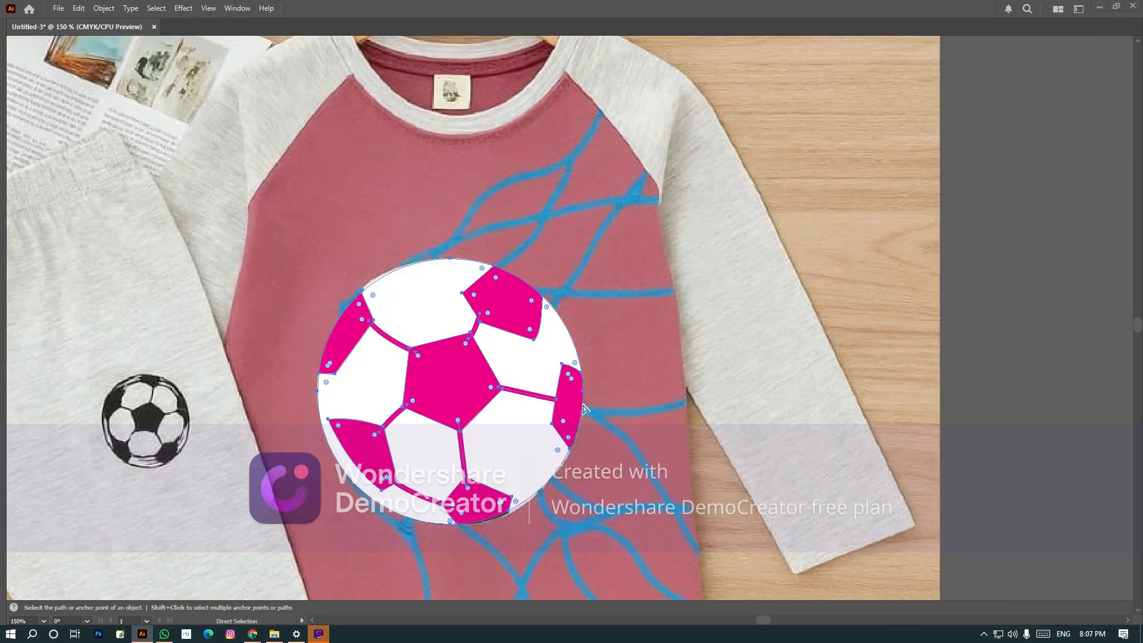
{"action": "key", "text": "ctrl+a"}
{"action": "key", "text": "ctrl+3"}
{"action": "key", "text": "ctrl+alt+3"}
{"action": "key", "text": "v"}
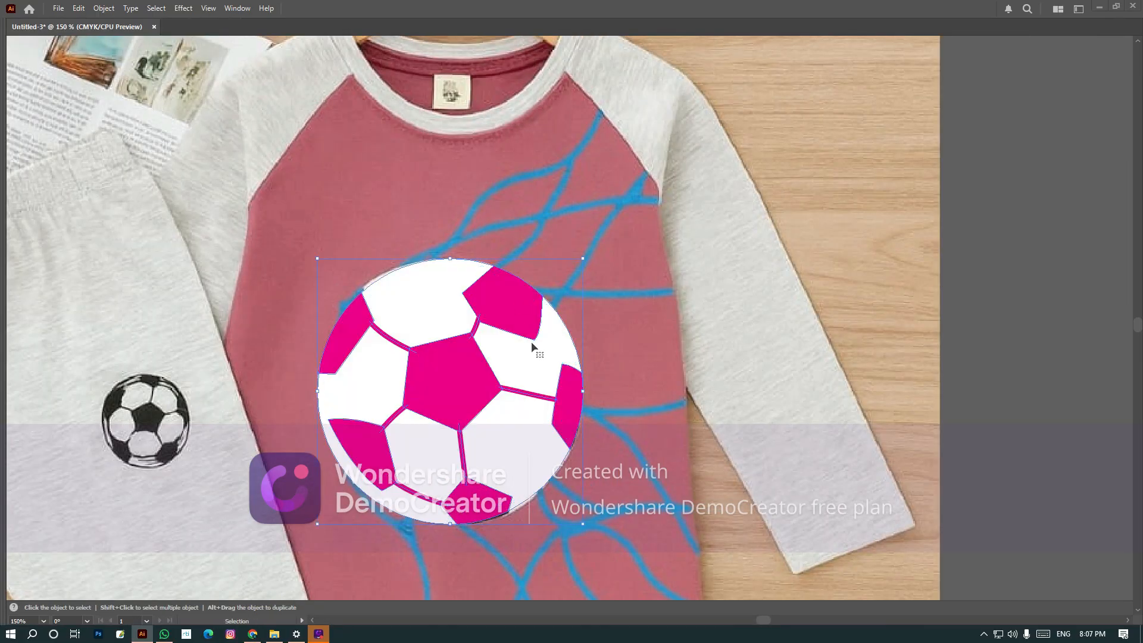
{"action": "left_click", "coordinate": [559, 221]}
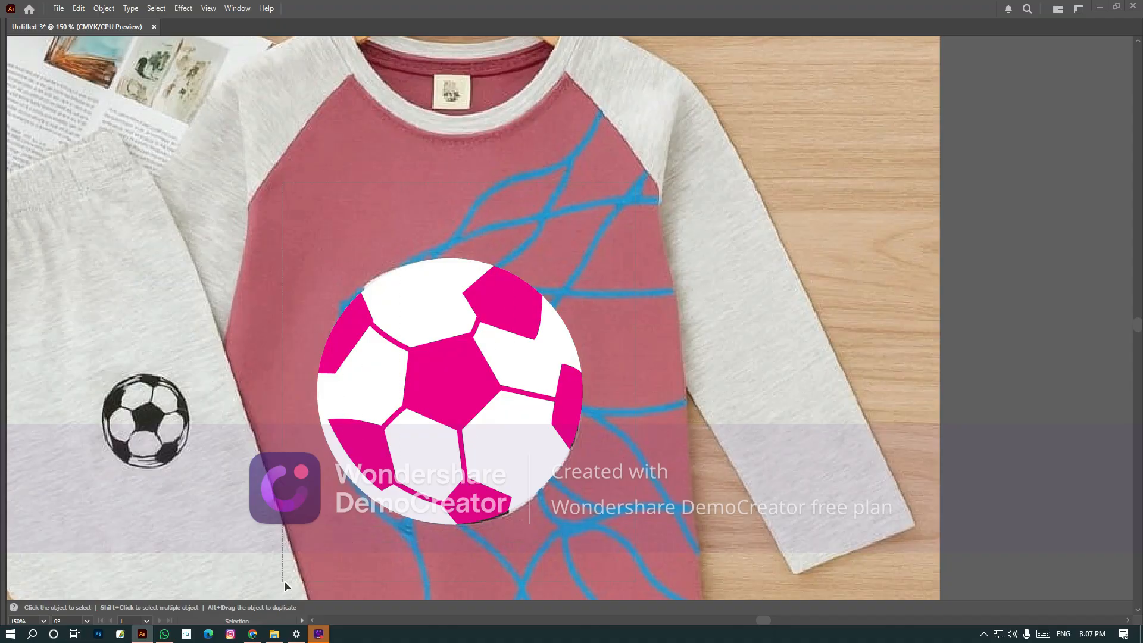
Group all of the ball's patches, seams and white background into one object.
{"action": "left_click", "coordinate": [430, 377]}
{"action": "right_click", "coordinate": [430, 376]}
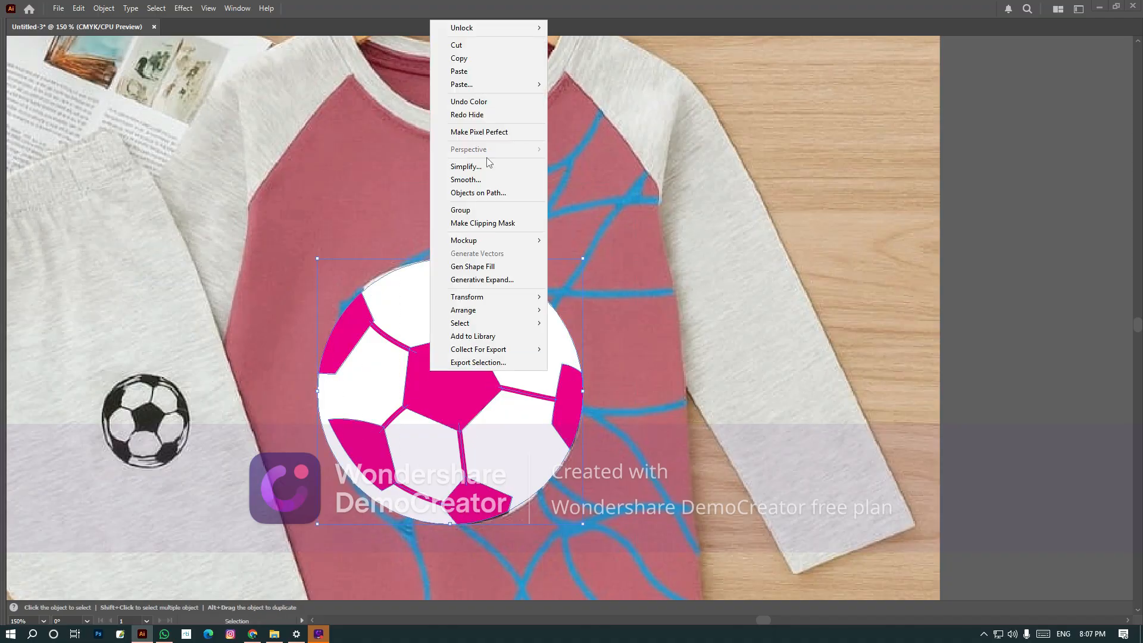
{"action": "left_click", "coordinate": [470, 209]}
{"action": "key", "text": "a"}
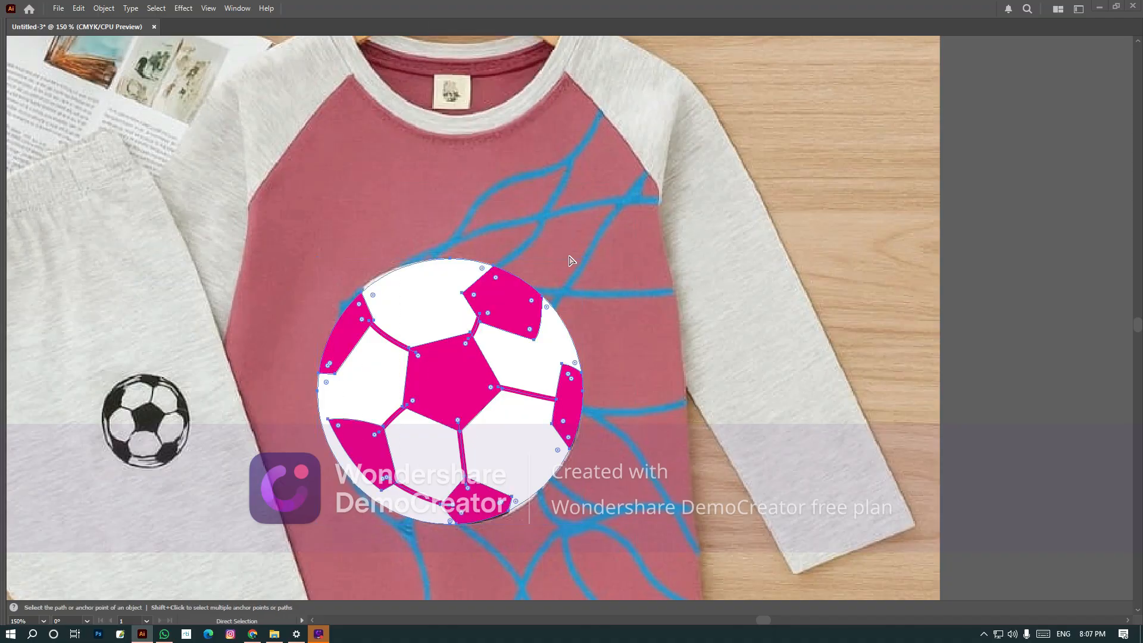
Hide the grouped ball artwork to expose the net printed on the shirt photo.
{"action": "key", "text": "ctrl+3"}
{"action": "key", "text": "space"}
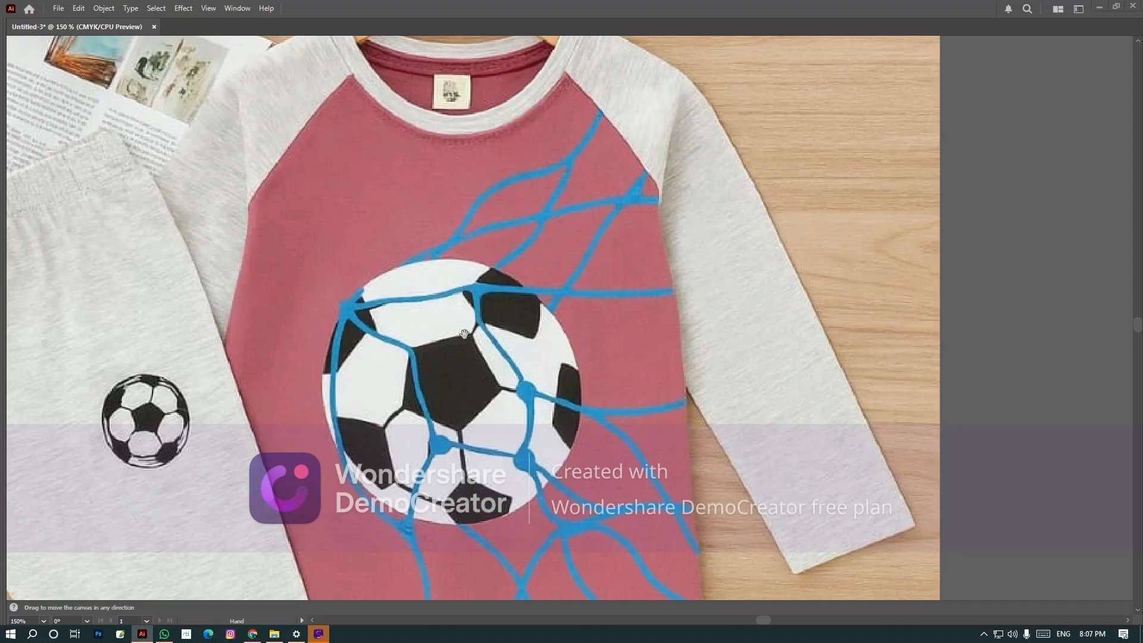
{"action": "left_click_drag", "start_coordinate": [464, 396], "coordinate": [436, 188]}
{"action": "key", "text": "space"}
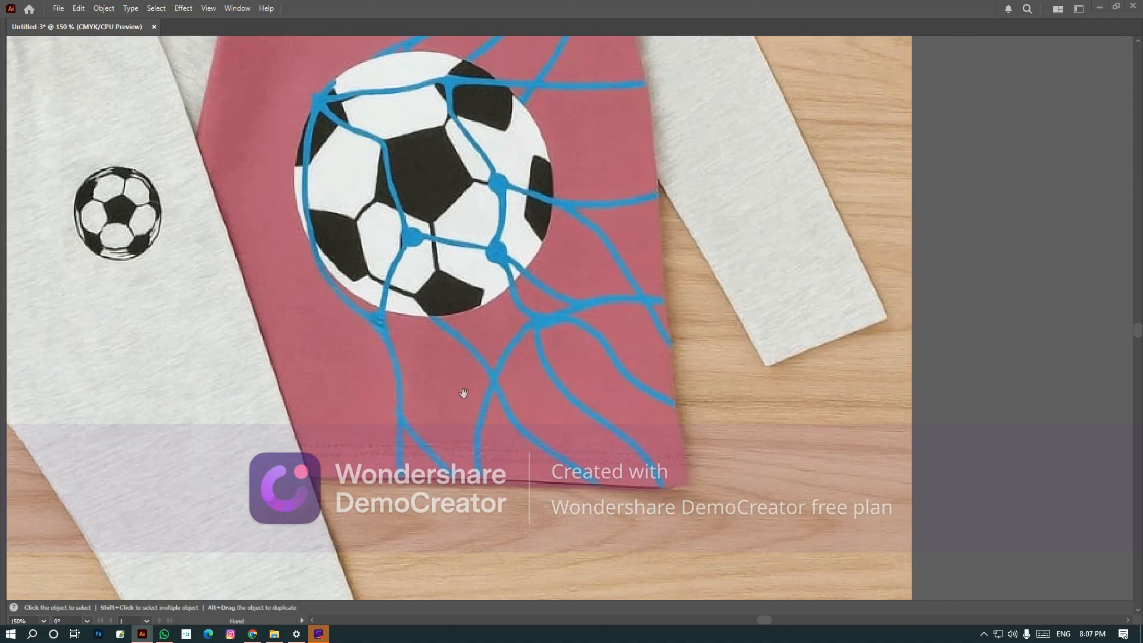
{"action": "left_click_drag", "start_coordinate": [450, 234], "coordinate": [498, 392]}
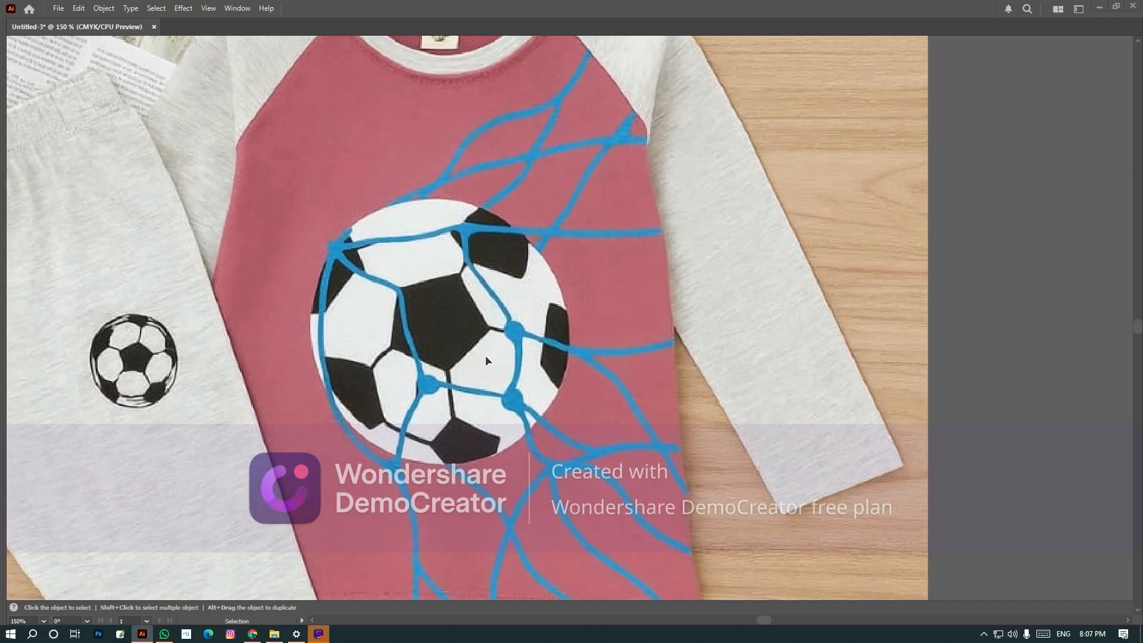
Set the drawing colour to a magenta stroke with no fill.
{"action": "key", "text": "Tab"}
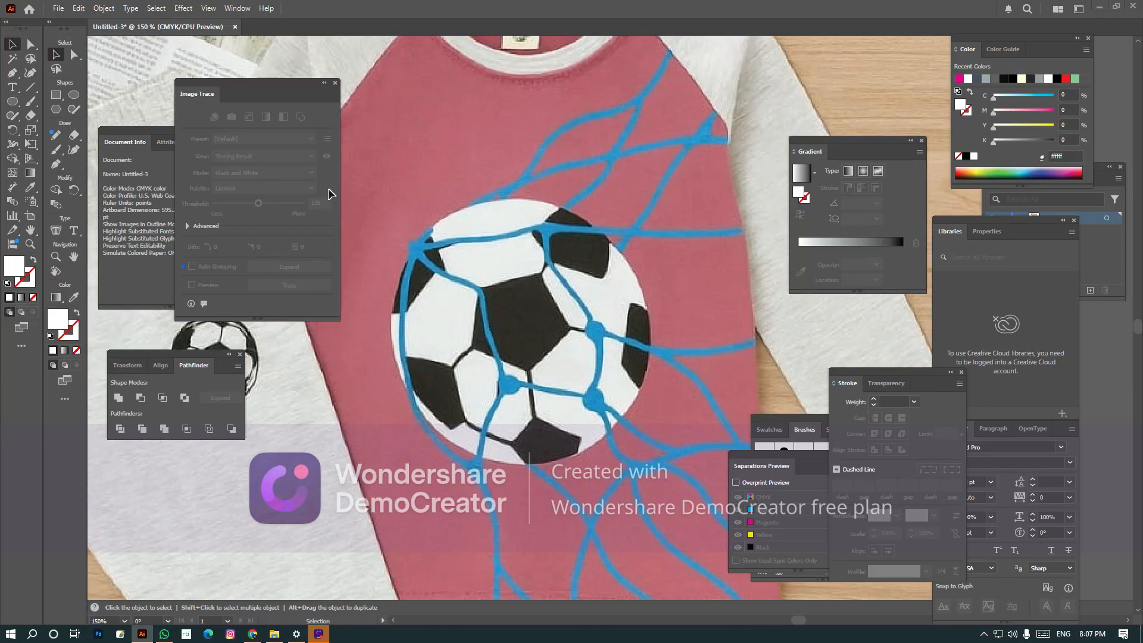
{"action": "left_click", "coordinate": [1051, 97]}
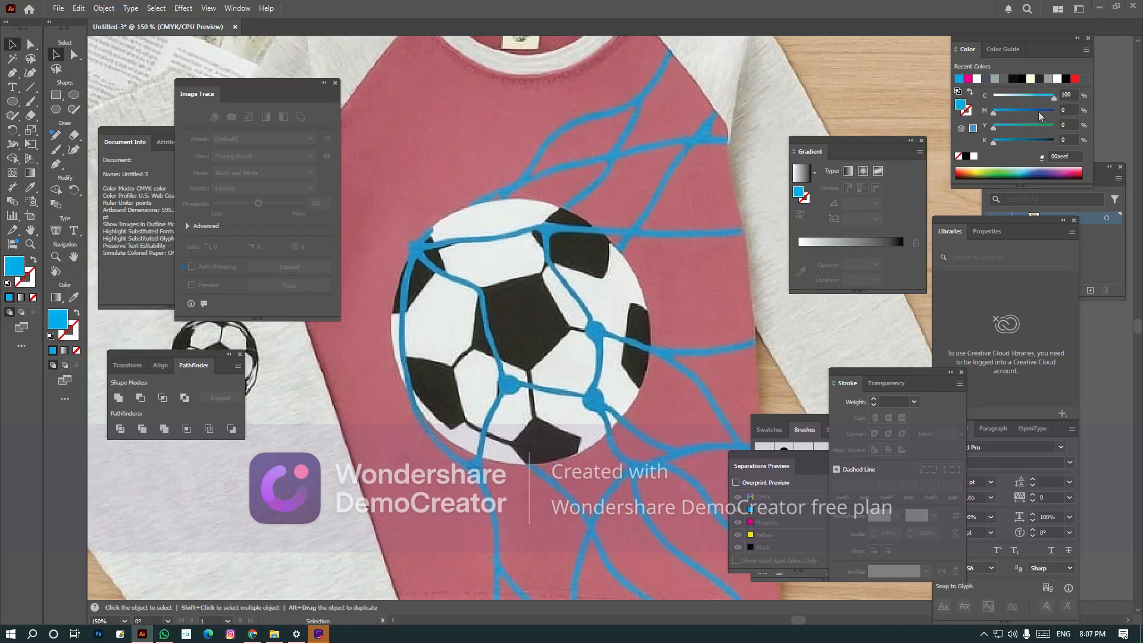
{"action": "left_click_drag", "start_coordinate": [1055, 97], "coordinate": [992, 97]}
{"action": "left_click", "coordinate": [1054, 112]}
{"action": "key", "text": "shift+x"}
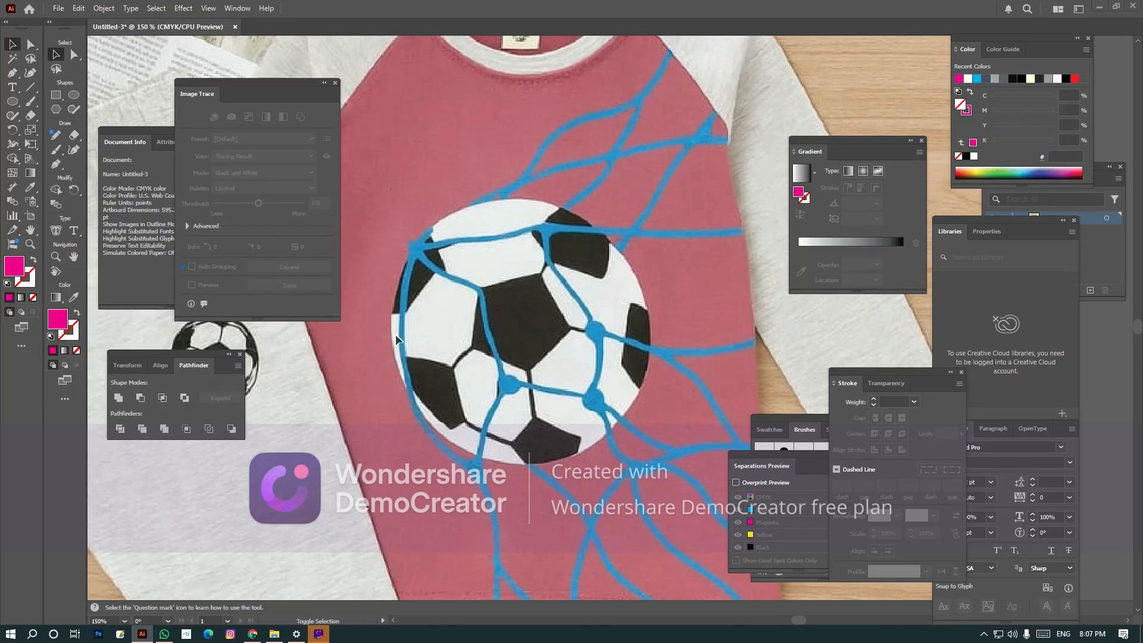
Draw circles around the two net knots on the right half of the photographed ball.
{"action": "key", "text": "ctrl+space"}
{"action": "mouse_move", "coordinate": [424, 451]}
{"action": "left_mouse_down"}
{"action": "mouse_move", "coordinate": [601, 262]}
{"action": "mouse_move", "coordinate": [672, 152]}
{"action": "left_mouse_up"}
{"action": "key", "text": "Tab"}
{"action": "left_click_drag", "start_coordinate": [482, 412], "coordinate": [444, 346]}
{"action": "key", "text": "l"}
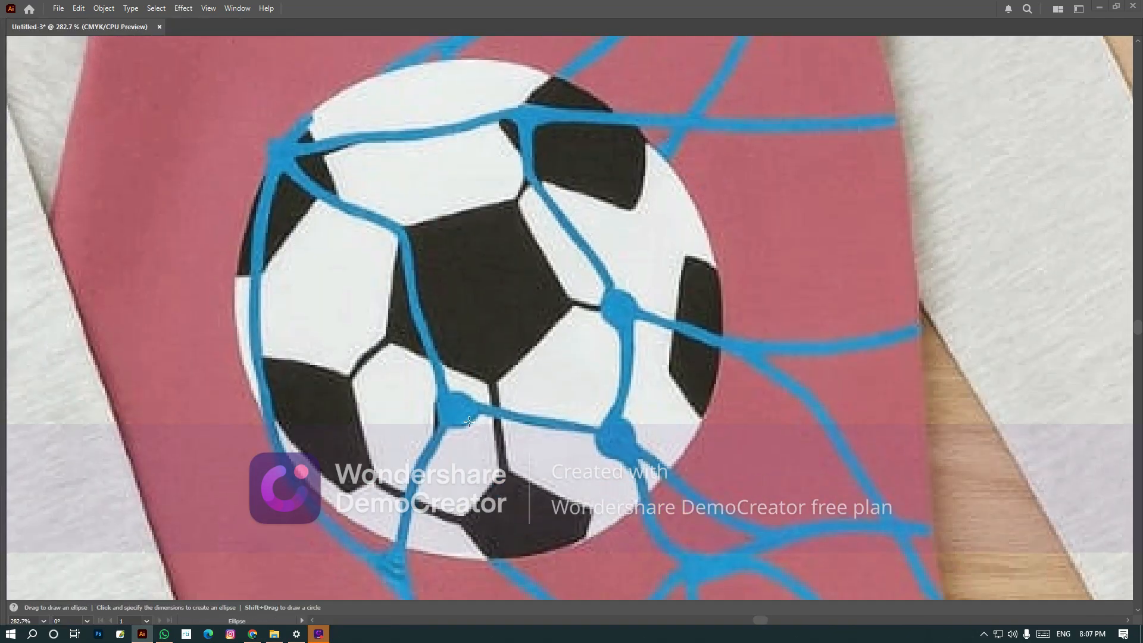
{"action": "left_click_drag", "start_coordinate": [469, 421], "coordinate": [487, 327]}
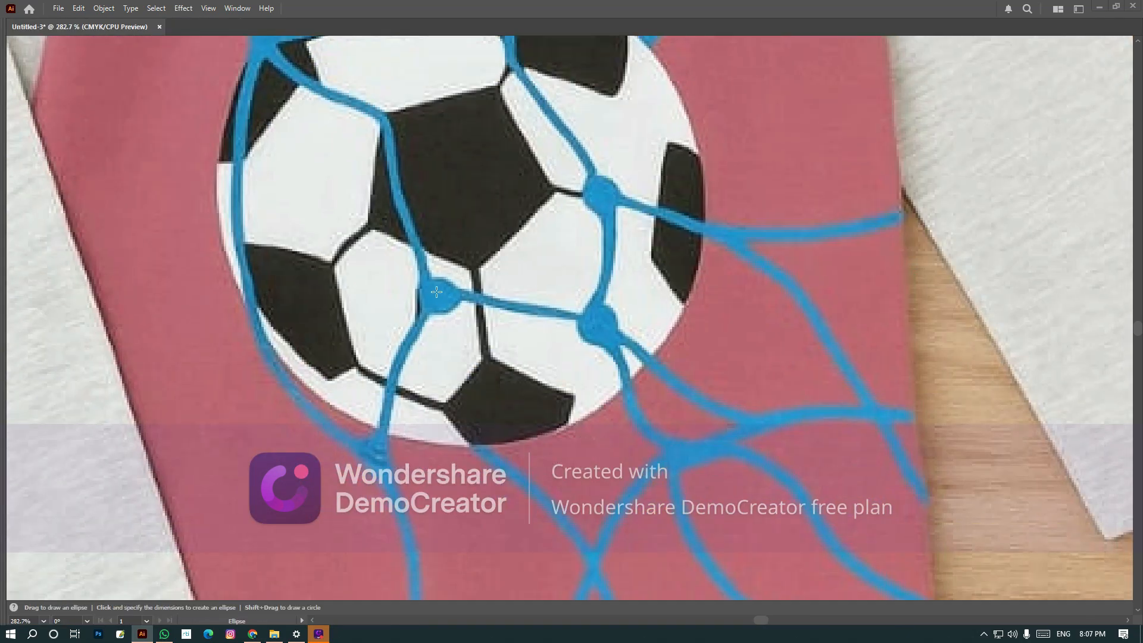
{"action": "left_click_drag", "start_coordinate": [462, 311], "coordinate": [464, 433]}
{"action": "key", "text": "ctrl+z"}
{"action": "key", "text": "v"}
{"action": "left_click", "coordinate": [506, 338]}
{"action": "key", "text": "l"}
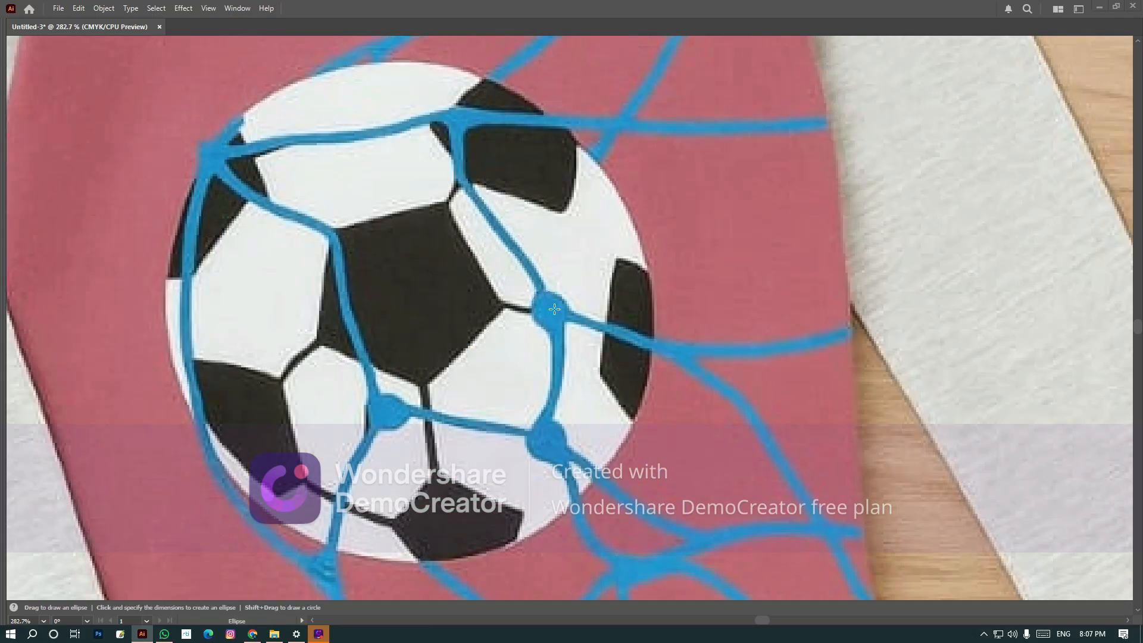
{"action": "left_click_drag", "start_coordinate": [567, 329], "coordinate": [532, 291]}
{"action": "left_click_drag", "start_coordinate": [566, 461], "coordinate": [527, 417]}
Trace the curved net strand running from the ball's bottom edge diagonally down past the shirt hem with the Pen tool.
{"action": "left_click_drag", "start_coordinate": [526, 340], "coordinate": [531, 207]}
{"action": "left_click_drag", "start_coordinate": [519, 369], "coordinate": [526, 260]}
{"action": "left_click_drag", "start_coordinate": [473, 359], "coordinate": [489, 473]}
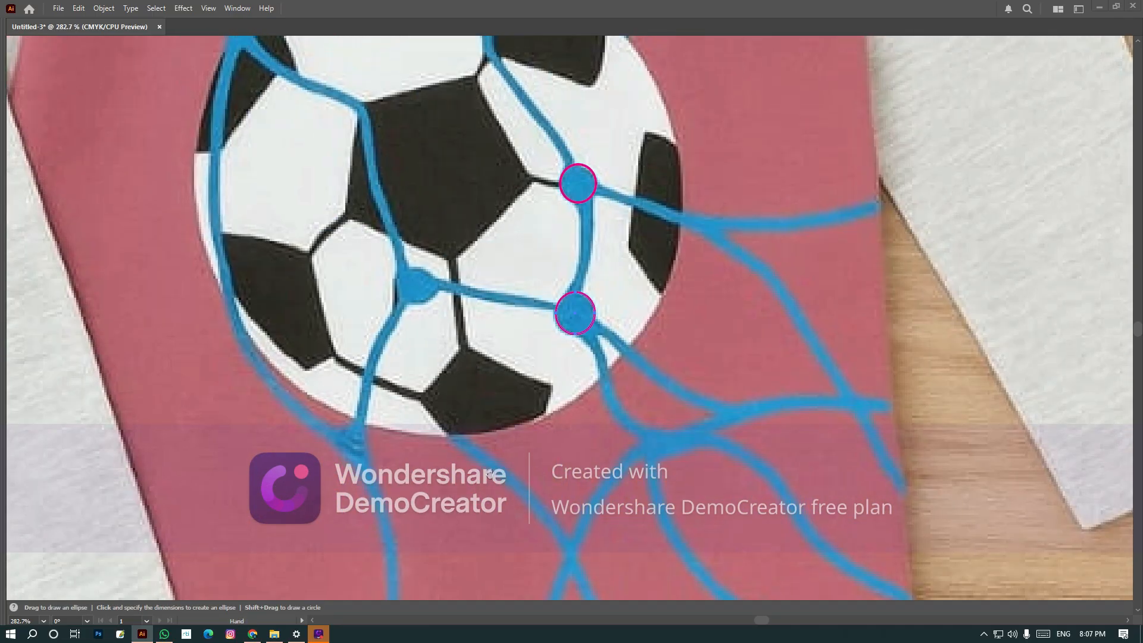
{"action": "left_click_drag", "start_coordinate": [450, 196], "coordinate": [467, 386]}
{"action": "left_click_drag", "start_coordinate": [482, 309], "coordinate": [506, 271]}
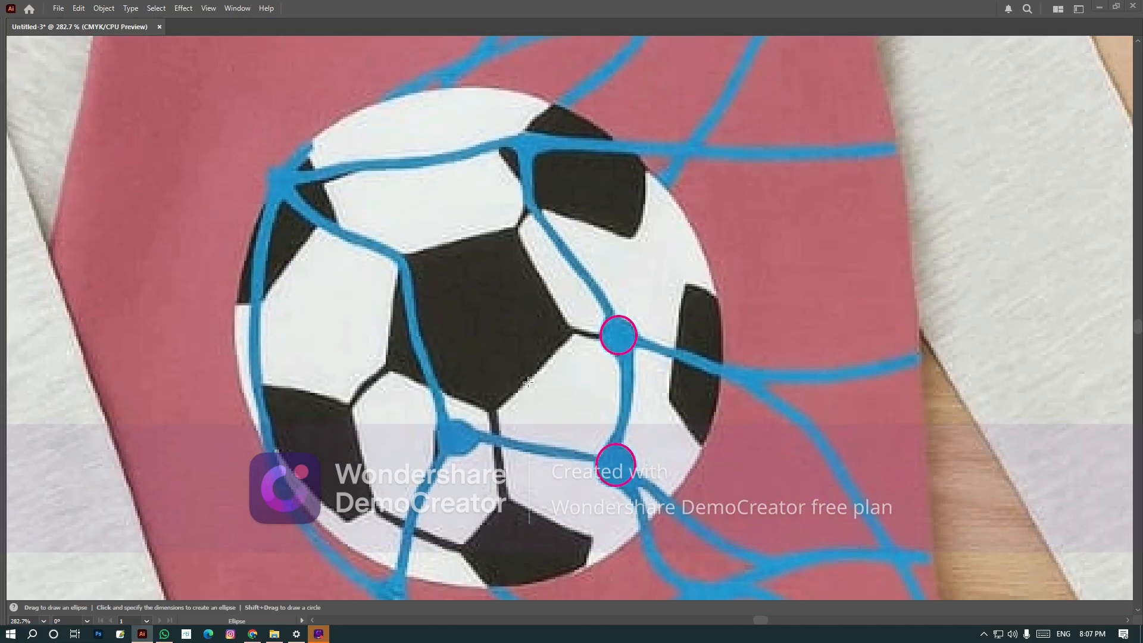
{"action": "key", "text": "p"}
{"action": "left_click_drag", "start_coordinate": [366, 226], "coordinate": [258, 289]}
{"action": "key", "text": "ctrl+minus"}
{"action": "key", "text": "ctrl+minus"}
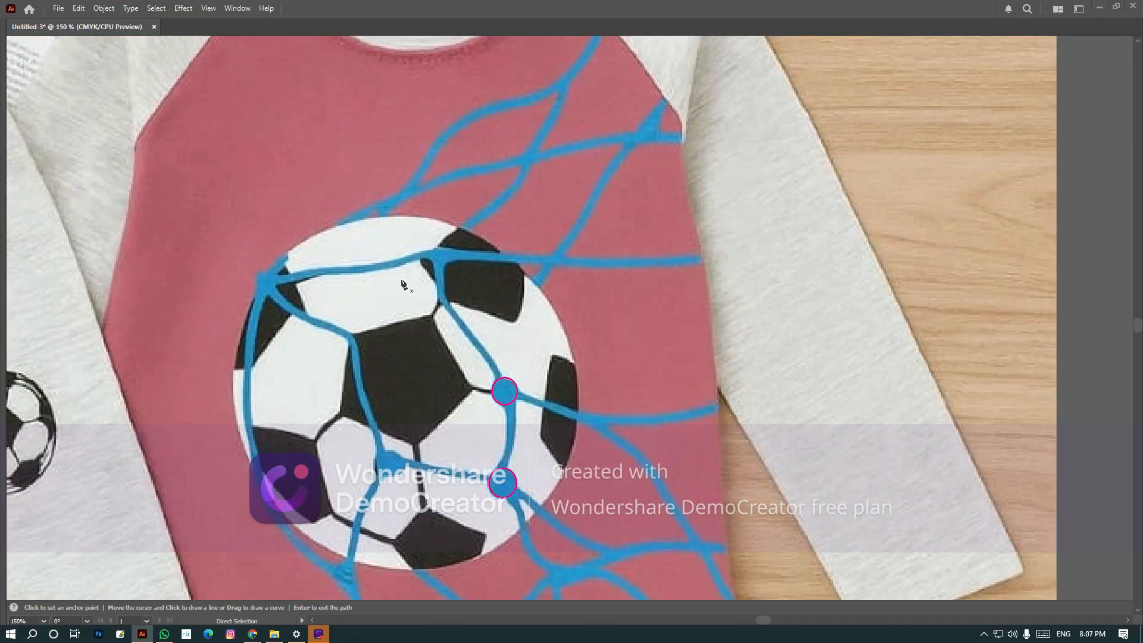
{"action": "left_click_drag", "start_coordinate": [438, 322], "coordinate": [396, 169]}
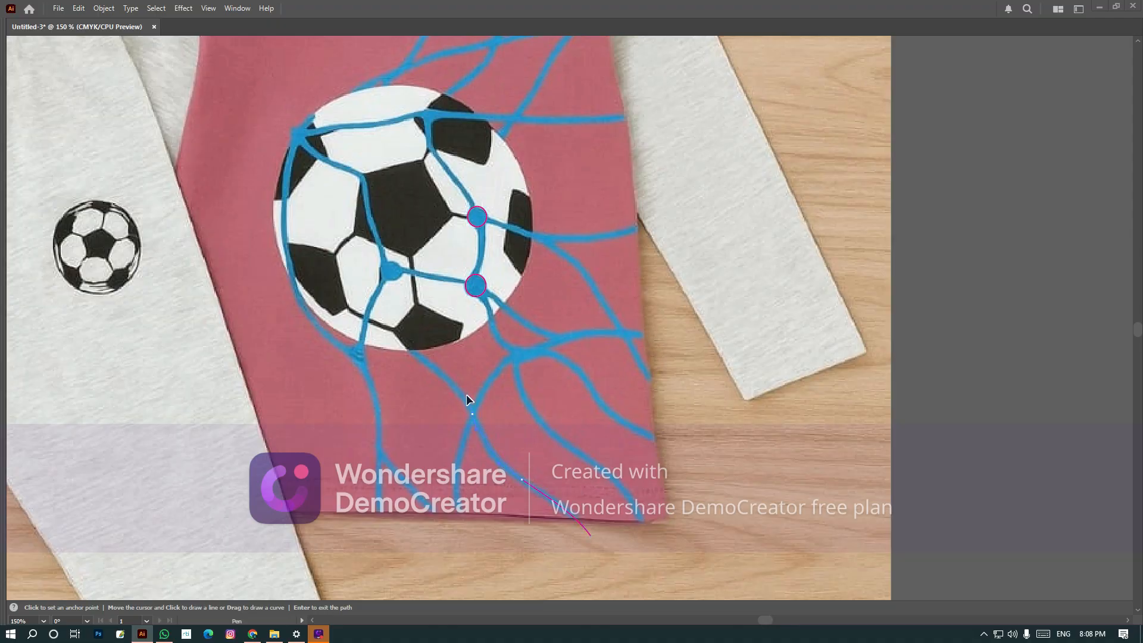
{"action": "left_click_drag", "start_coordinate": [407, 350], "coordinate": [373, 328]}
{"action": "left_click_drag", "start_coordinate": [367, 300], "coordinate": [674, 569]}
Set the traced strand's stroke weight to 7 pt and deselect it.
{"action": "key", "text": "Tab"}
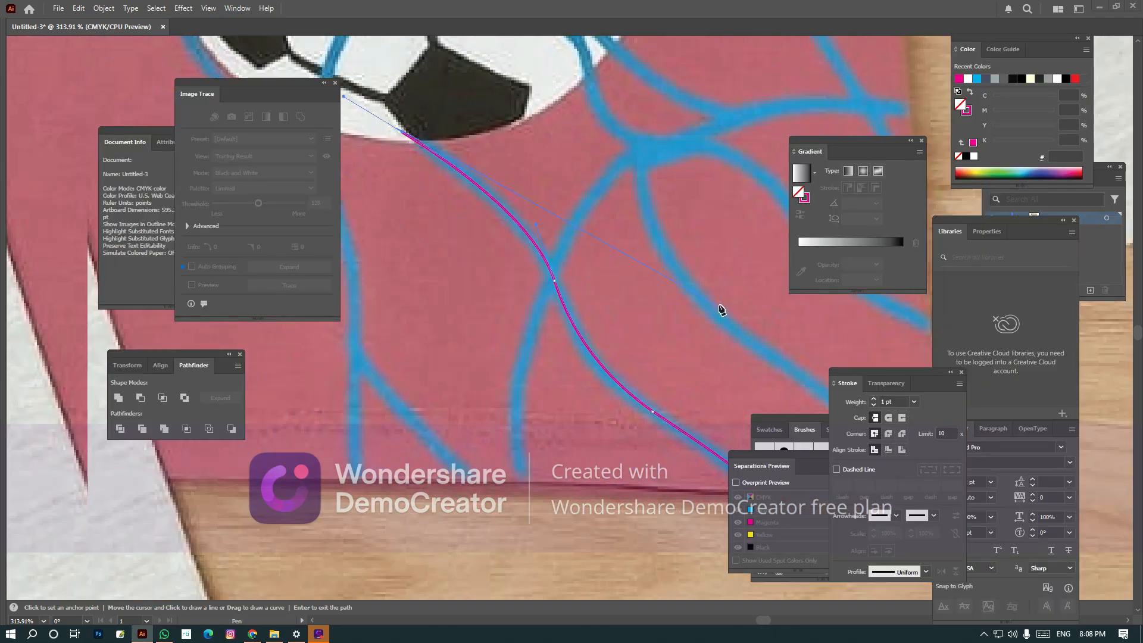
{"action": "left_click", "coordinate": [874, 400]}
{"action": "left_click", "coordinate": [874, 399]}
{"action": "left_click", "coordinate": [874, 400]}
{"action": "left_click", "coordinate": [874, 399]}
{"action": "left_click", "coordinate": [873, 400]}
{"action": "left_click", "coordinate": [874, 399]}
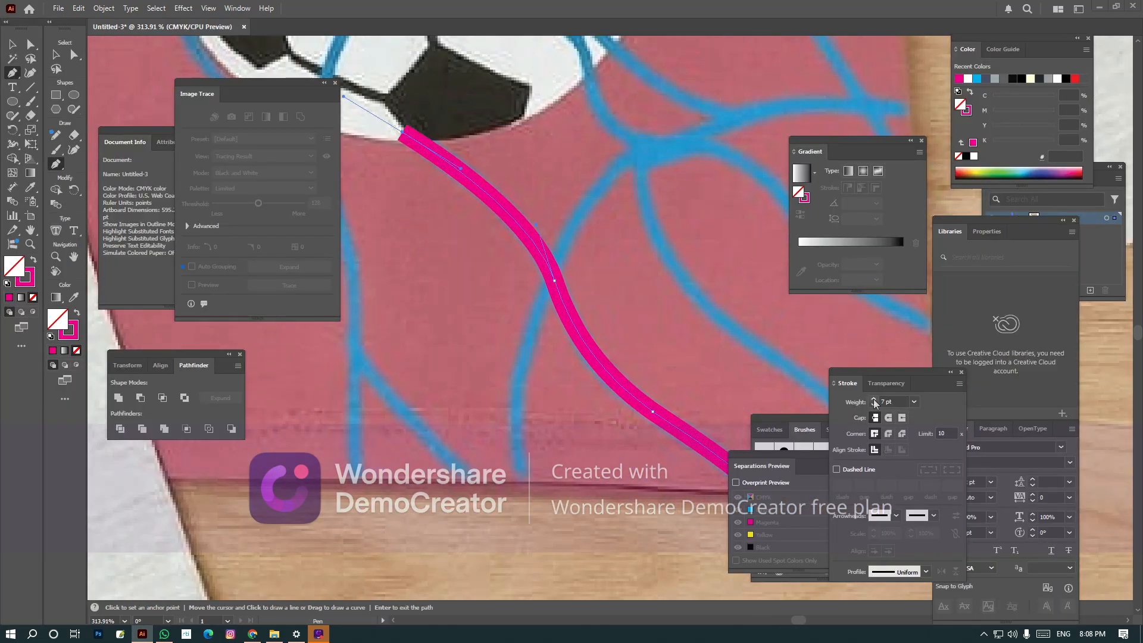
{"action": "key", "text": "Tab"}
{"action": "key", "text": "a"}
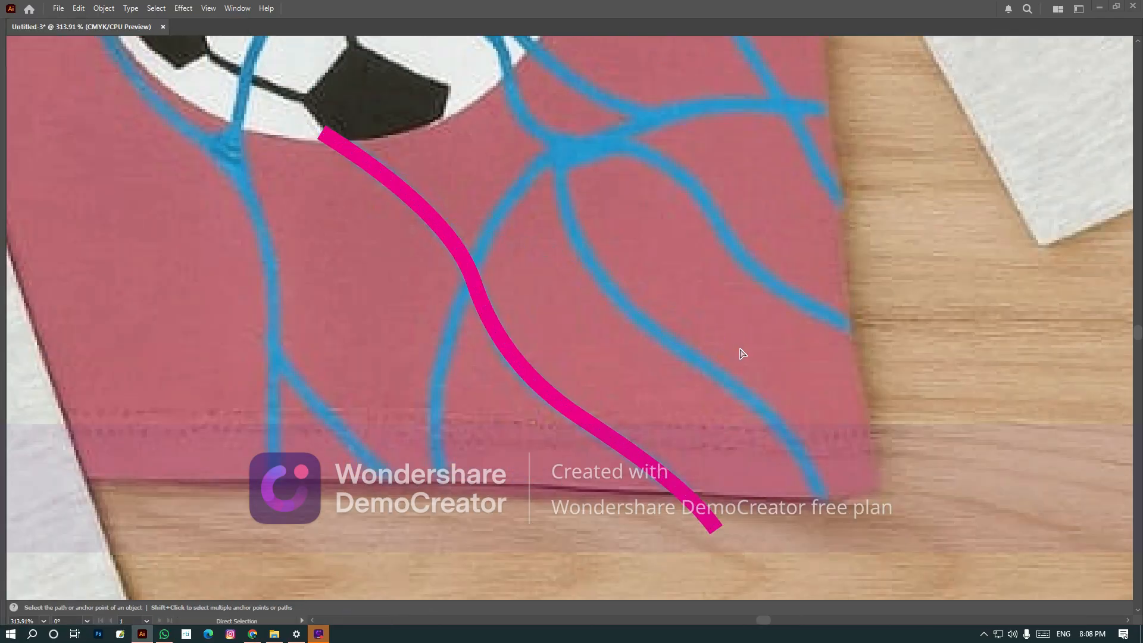
Trace the looping strand from the hem's right end up to the junction below the ball and back down to the shirt's right edge.
{"action": "key", "text": "ctrl+minus"}
{"action": "key", "text": "ctrl+minus"}
{"action": "key", "text": "p"}
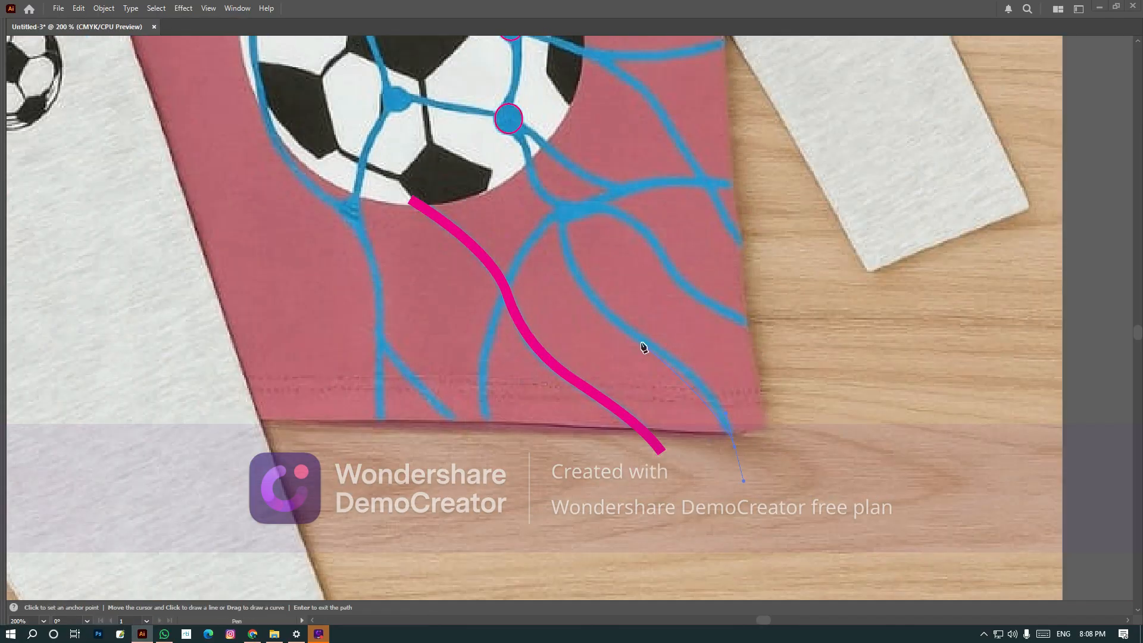
{"action": "left_click_drag", "start_coordinate": [571, 252], "coordinate": [582, 353]}
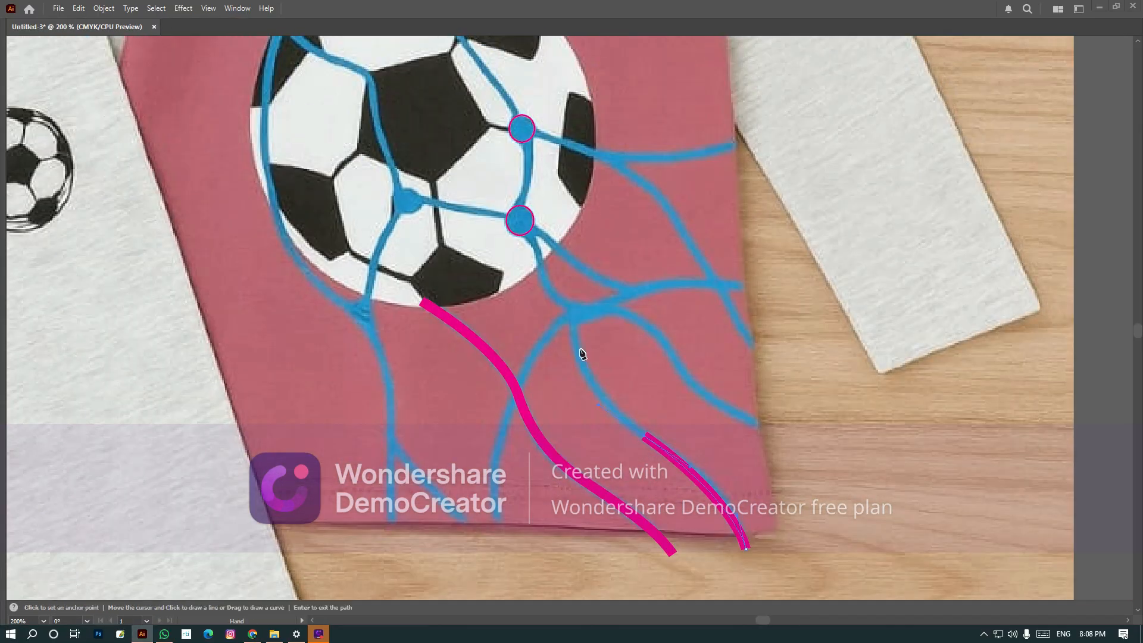
{"action": "left_click", "coordinate": [575, 319]}
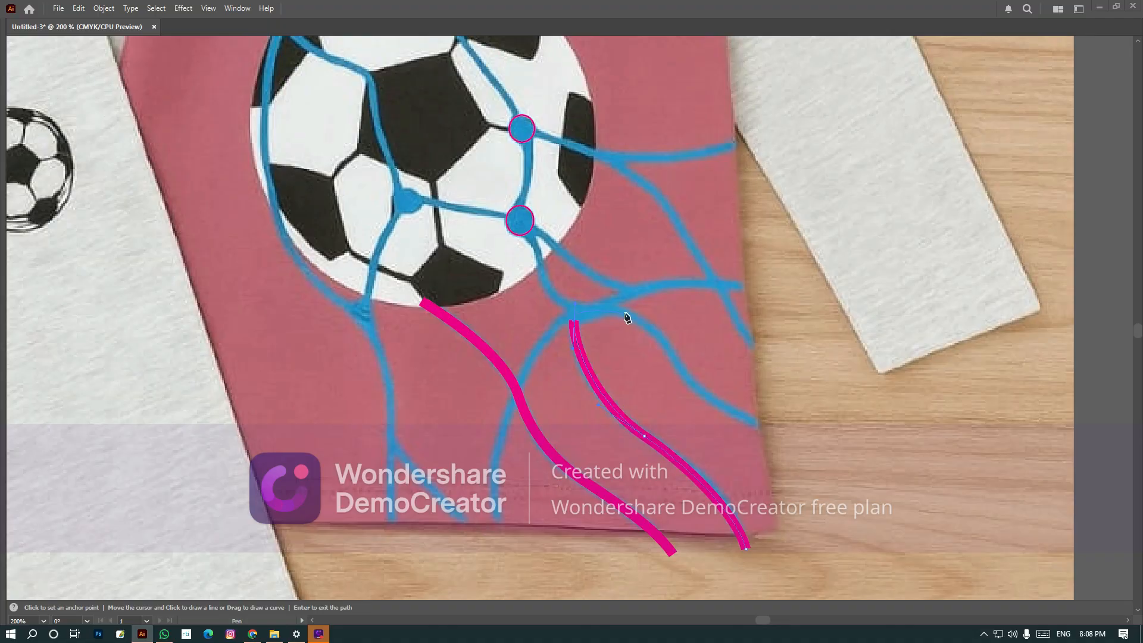
{"action": "left_click_drag", "start_coordinate": [687, 376], "coordinate": [804, 435]}
{"action": "left_click", "coordinate": [806, 383], "text": "ctrl"}
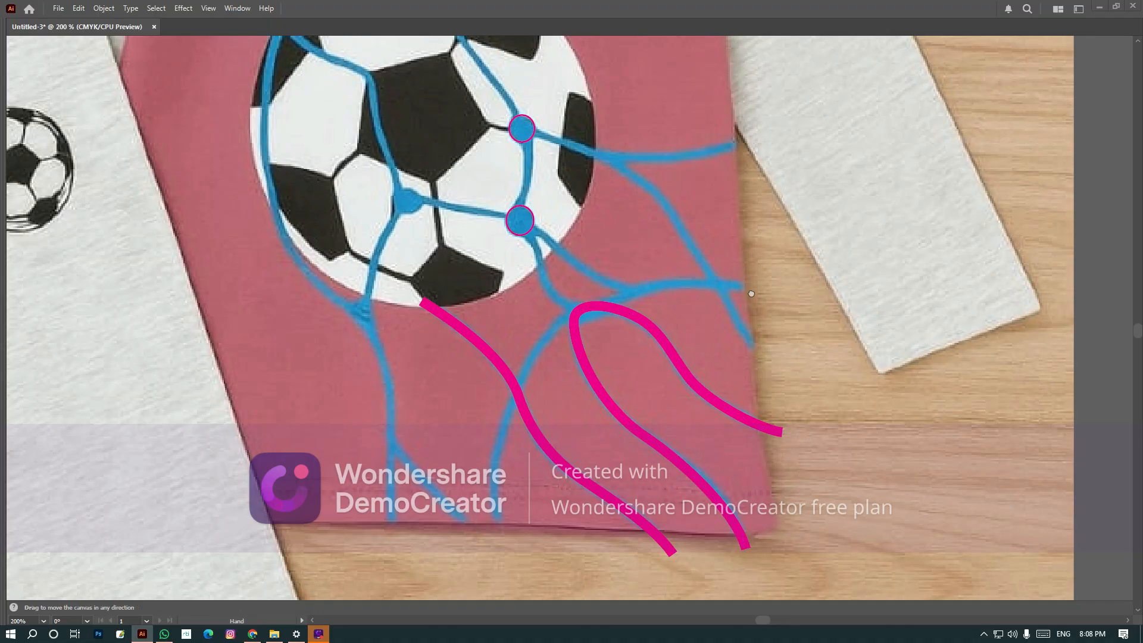
Trace the two net strands that fan out from the ball's upper-right knot to the shirt's right edge.
{"action": "left_click_drag", "start_coordinate": [752, 294], "coordinate": [754, 411]}
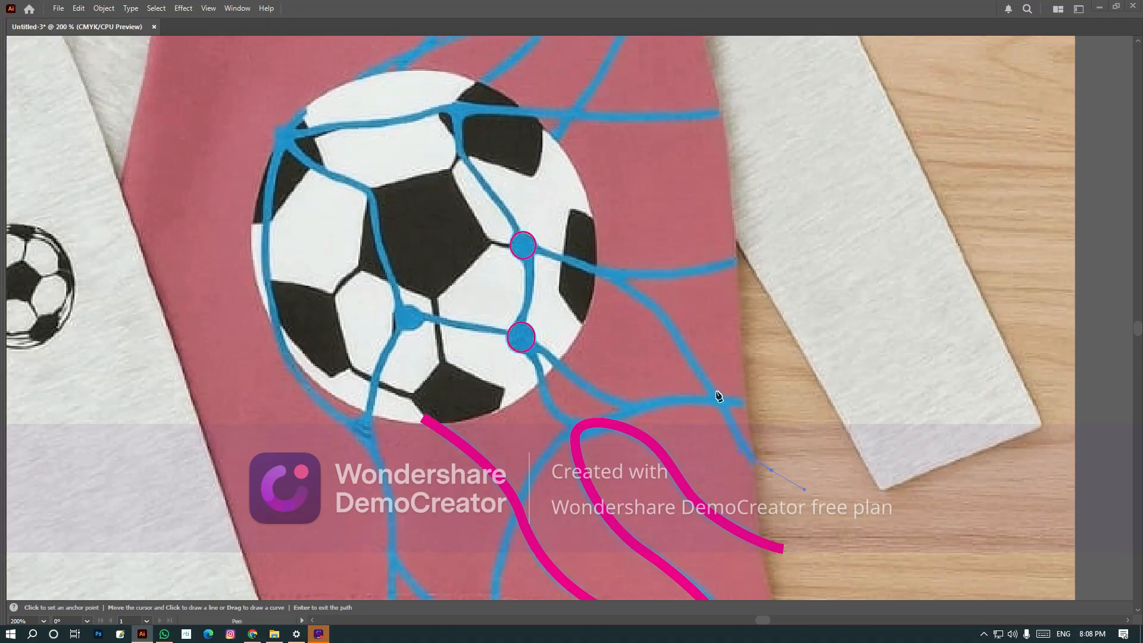
{"action": "left_click_drag", "start_coordinate": [692, 362], "coordinate": [745, 452]}
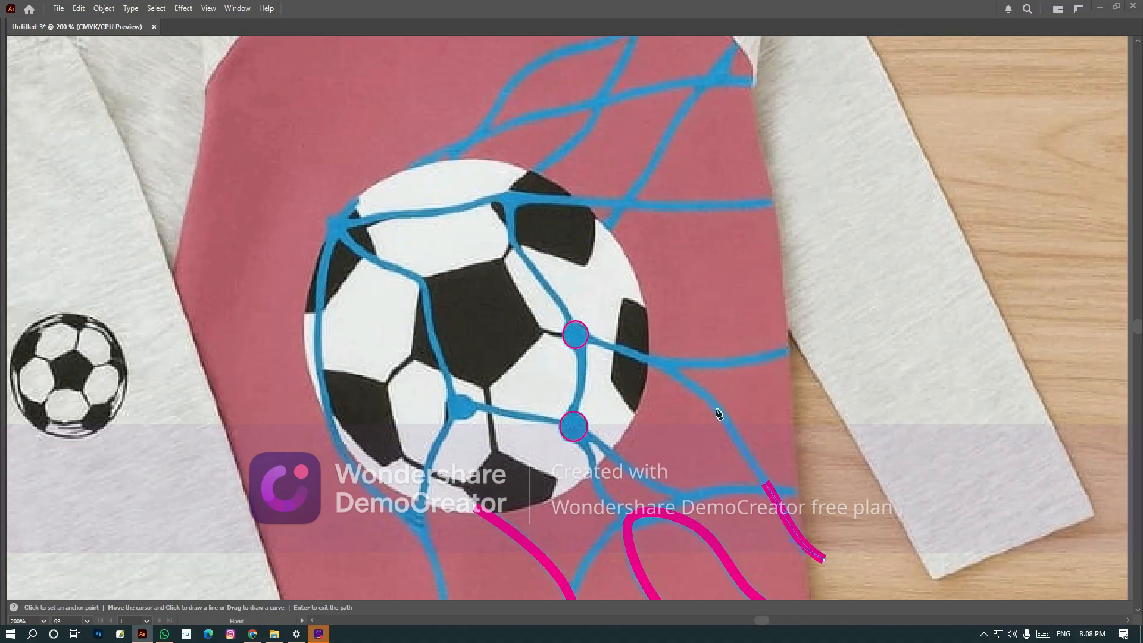
{"action": "left_click_drag", "start_coordinate": [657, 365], "coordinate": [589, 338]}
{"action": "left_click", "coordinate": [582, 334]}
{"action": "left_click", "coordinate": [733, 365], "text": "ctrl"}
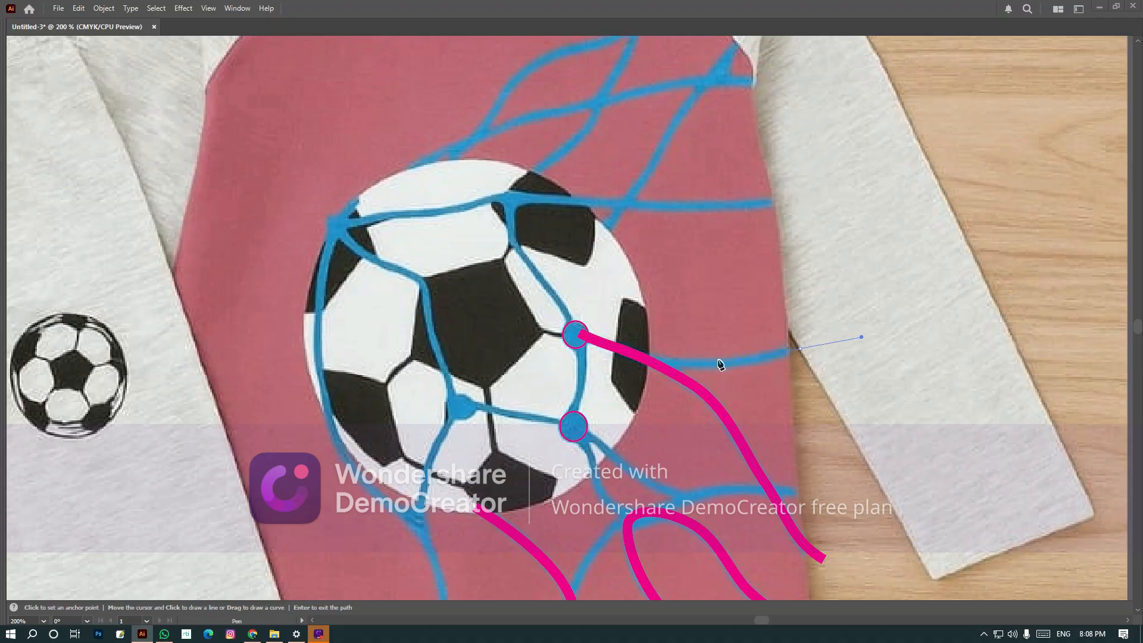
{"action": "left_click", "coordinate": [647, 360]}
{"action": "left_click_drag", "start_coordinate": [582, 348], "coordinate": [581, 347]}
{"action": "left_click", "coordinate": [778, 452], "text": "ctrl"}
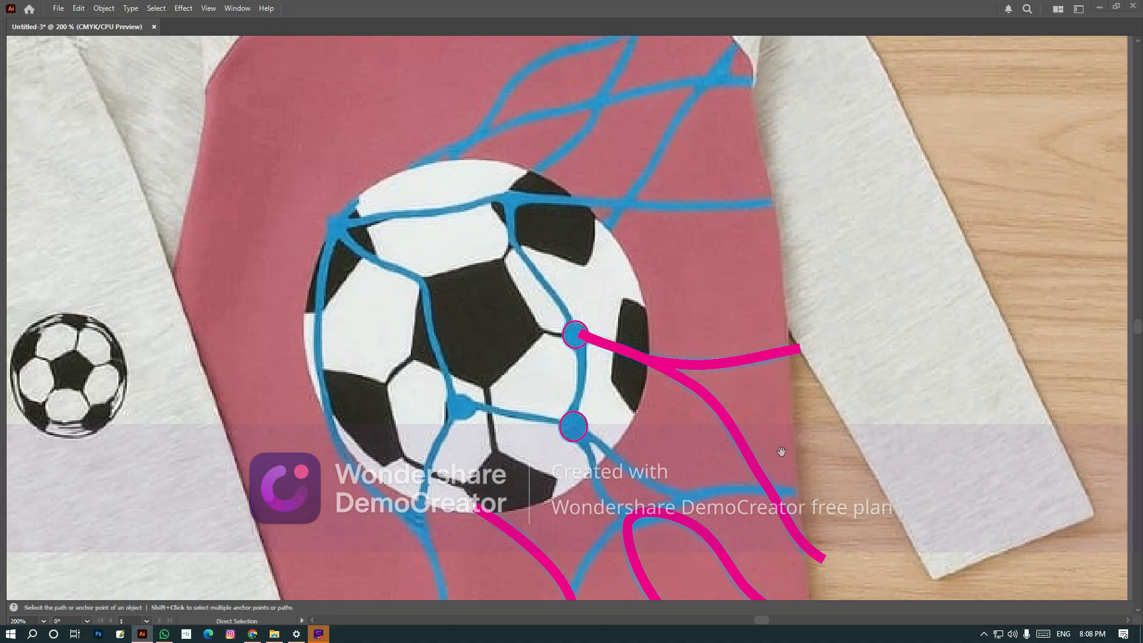
Trace the arched strand from the shirt's right edge down to the hem, and the short branch strand farther left at the hem.
{"action": "left_click_drag", "start_coordinate": [806, 511], "coordinate": [837, 432]}
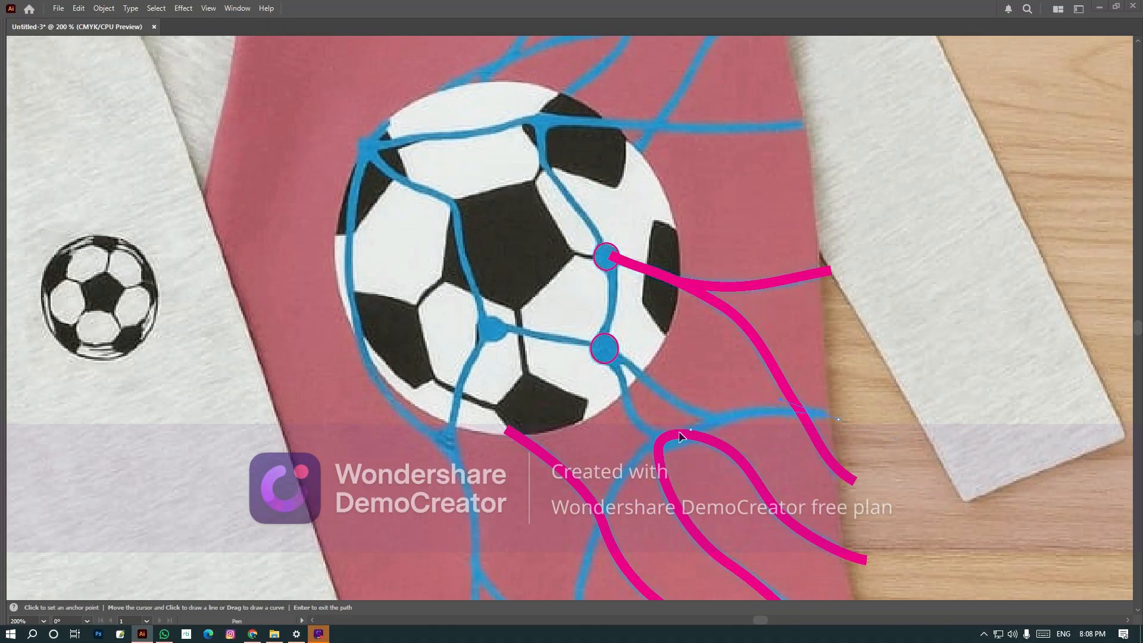
{"action": "left_click_drag", "start_coordinate": [650, 438], "coordinate": [653, 442]}
{"action": "left_click_drag", "start_coordinate": [655, 420], "coordinate": [681, 344]}
{"action": "left_click_drag", "start_coordinate": [624, 452], "coordinate": [608, 507]}
{"action": "left_click_drag", "start_coordinate": [608, 508], "coordinate": [631, 356]}
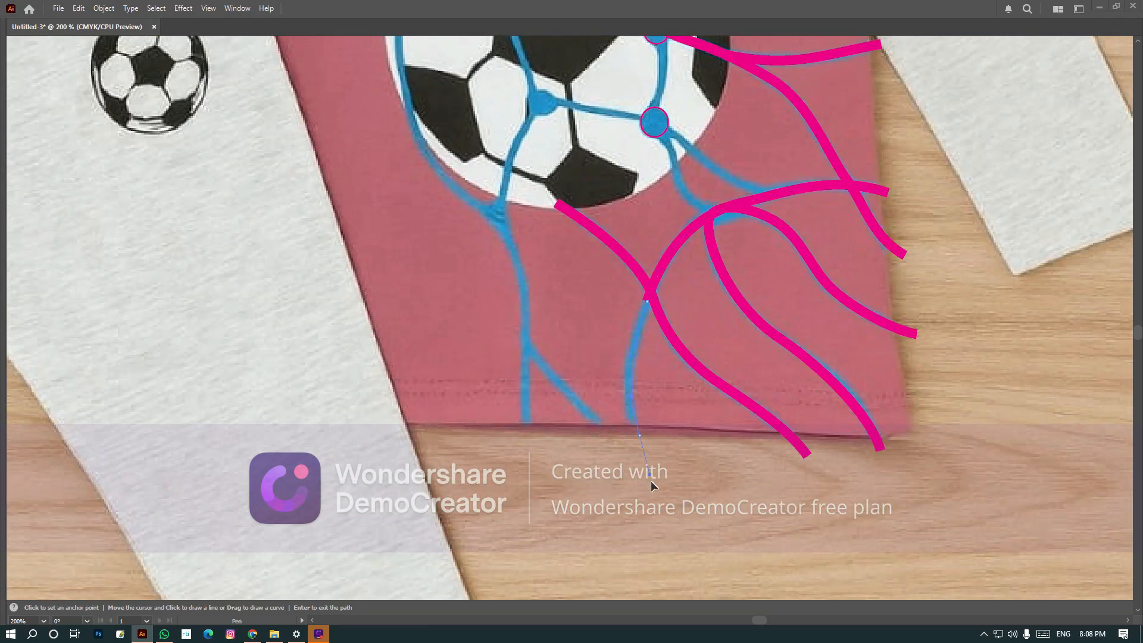
{"action": "left_click_drag", "start_coordinate": [651, 480], "coordinate": [654, 481]}
{"action": "left_click", "coordinate": [638, 418], "text": "ctrl"}
{"action": "left_click_drag", "start_coordinate": [575, 368], "coordinate": [643, 481]}
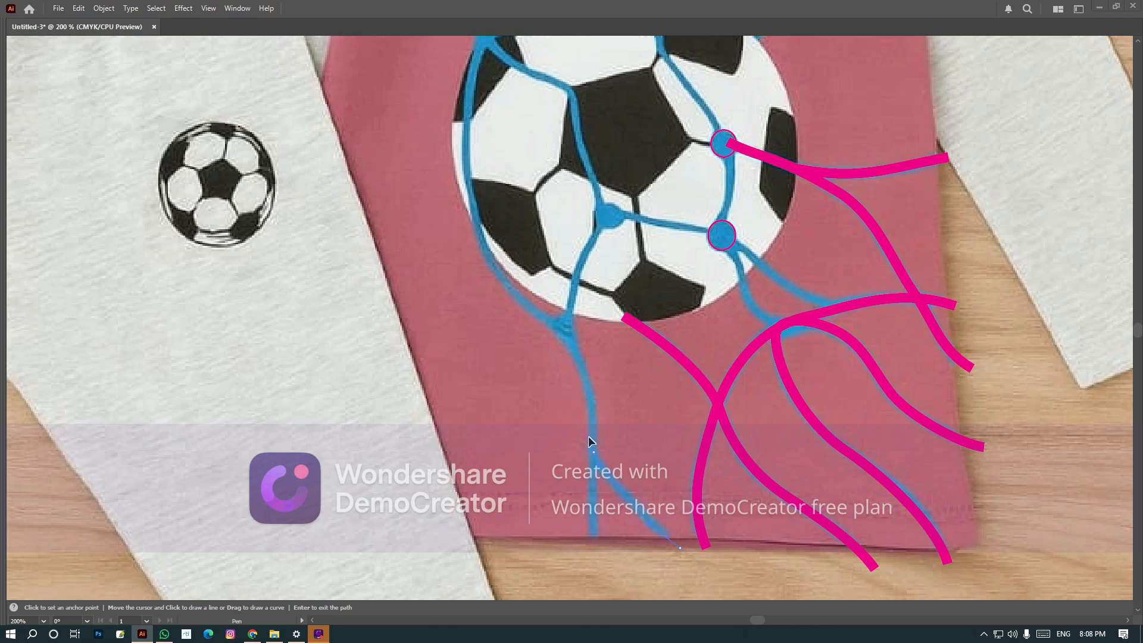
{"action": "mouse_move", "coordinate": [591, 430]}
{"action": "left_mouse_down"}
{"action": "mouse_move", "coordinate": [594, 343]}
{"action": "mouse_move", "coordinate": [605, 483]}
{"action": "left_mouse_up"}
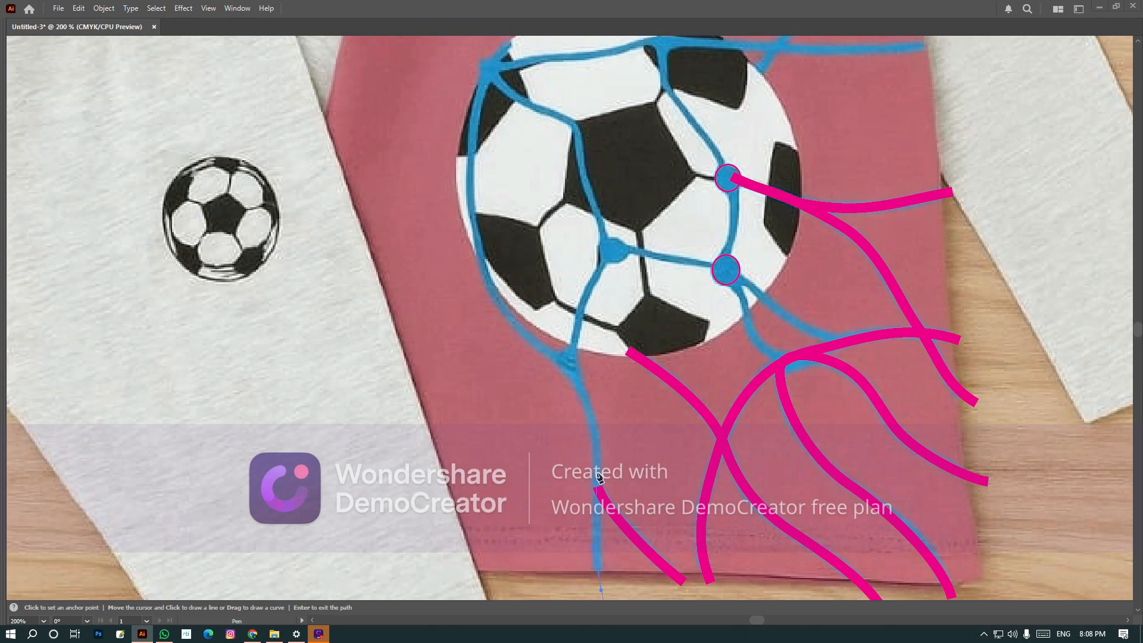
Trace the long strand from the hem's left part up around the ball's left edge, over its top and onto the right-hand sleeve.
{"action": "left_click_drag", "start_coordinate": [569, 371], "coordinate": [579, 469]}
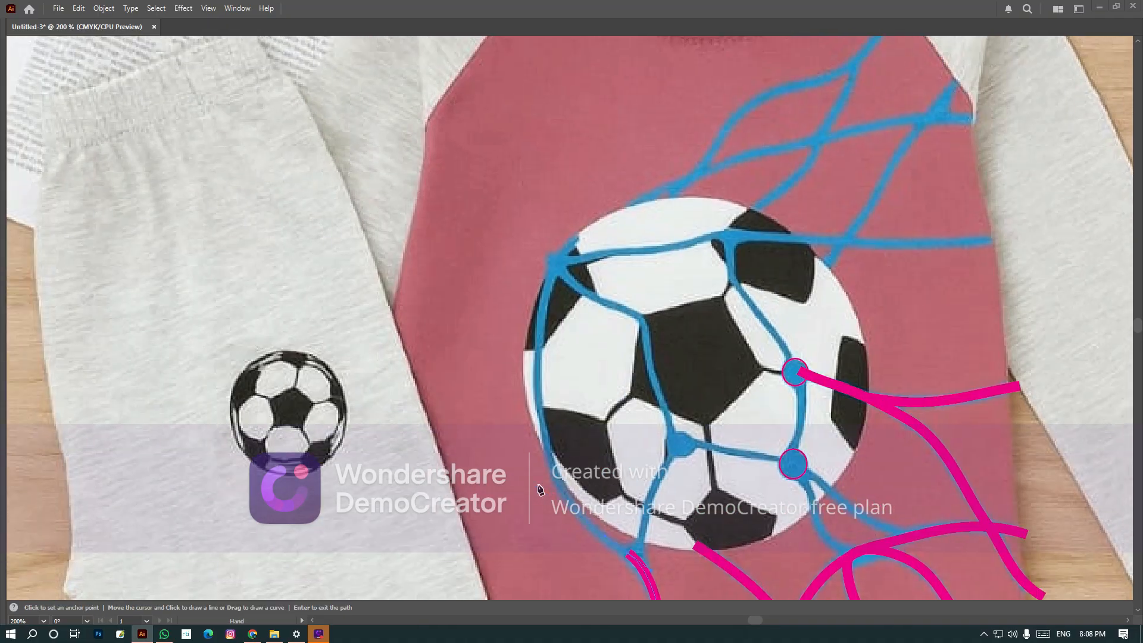
{"action": "left_click_drag", "start_coordinate": [490, 357], "coordinate": [549, 454]}
{"action": "left_click", "coordinate": [549, 452]}
{"action": "scroll", "coordinate": [542, 384], "scroll_direction": "up", "scroll_amount": 3}
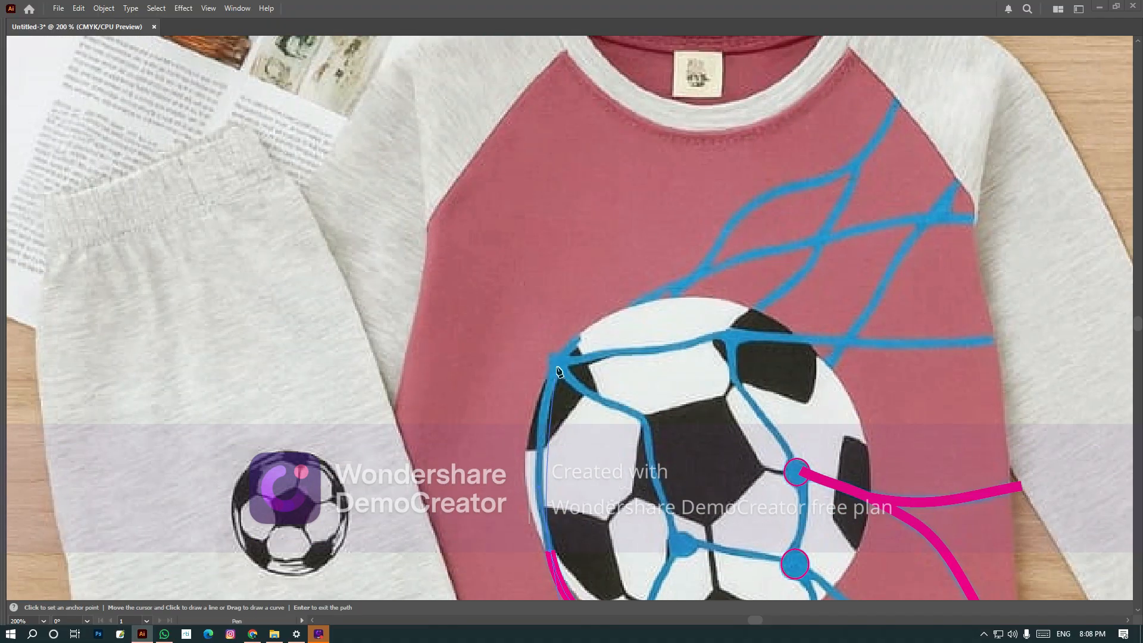
{"action": "left_click_drag", "start_coordinate": [559, 343], "coordinate": [581, 288]}
{"action": "left_click_drag", "start_coordinate": [643, 361], "coordinate": [595, 444]}
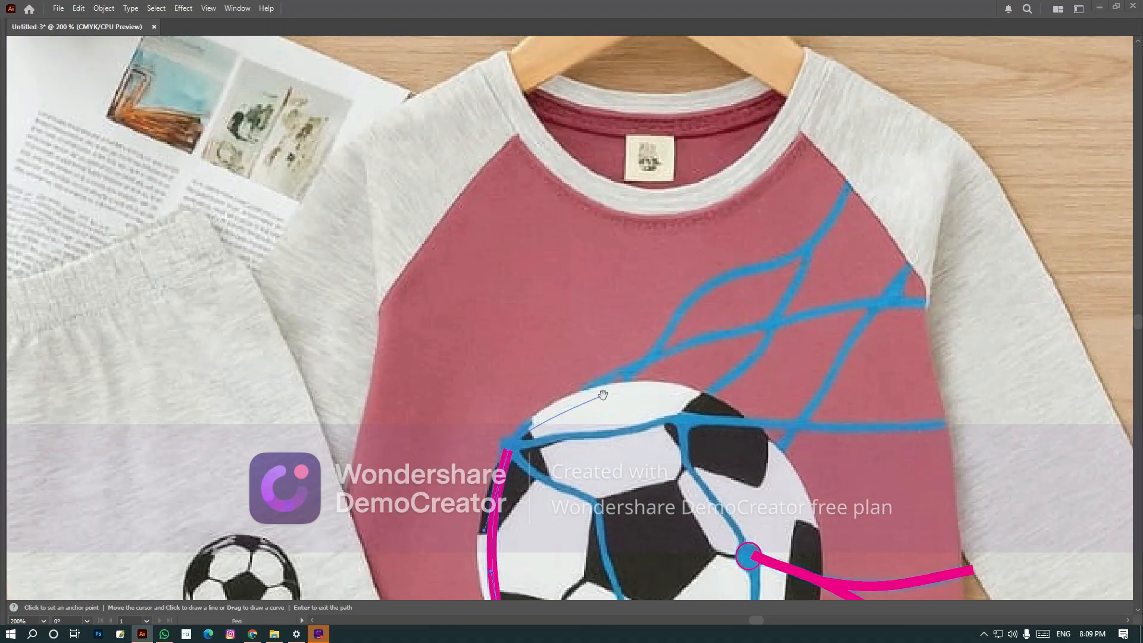
{"action": "left_click_drag", "start_coordinate": [603, 395], "coordinate": [561, 438]}
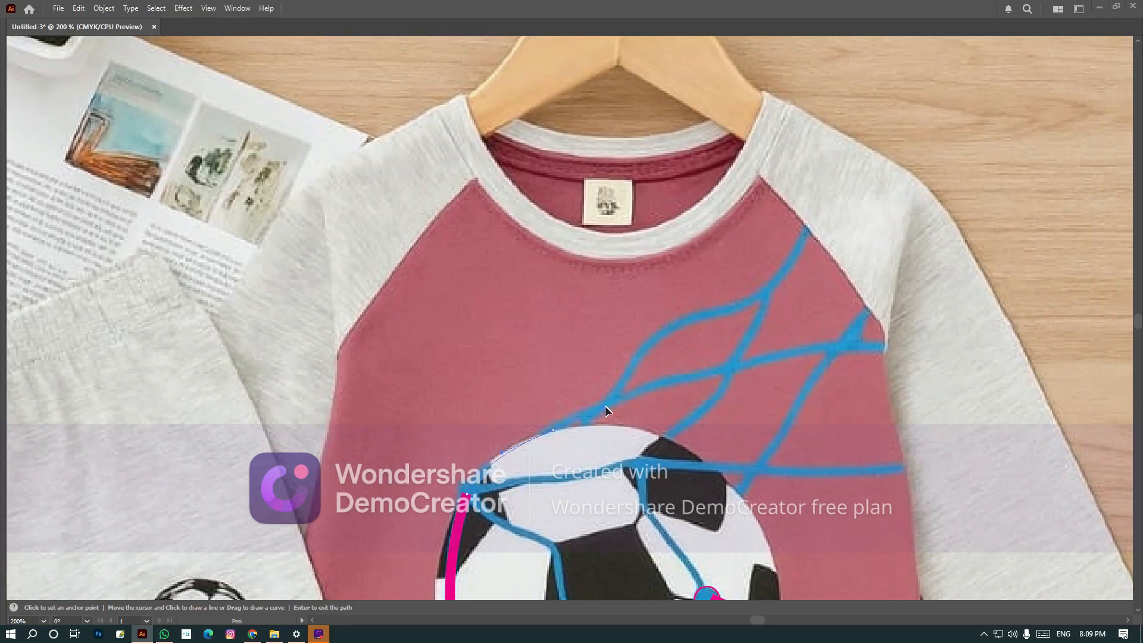
{"action": "mouse_move", "coordinate": [677, 376]}
{"action": "left_mouse_down"}
{"action": "mouse_move", "coordinate": [583, 457]}
{"action": "mouse_move", "coordinate": [608, 453]}
{"action": "left_mouse_up"}
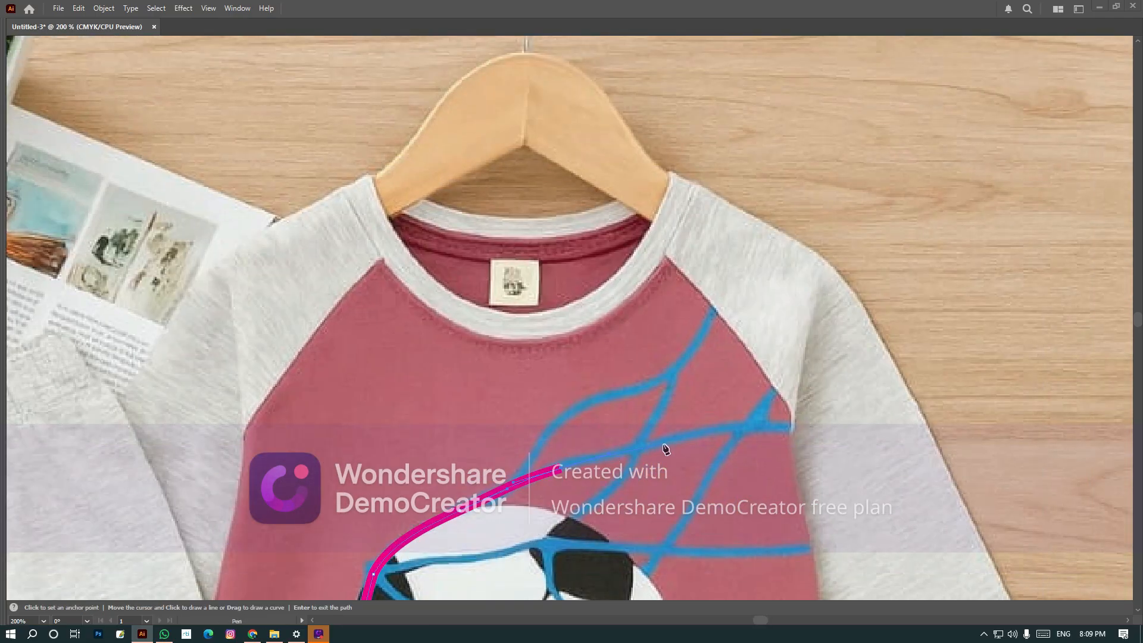
{"action": "left_click_drag", "start_coordinate": [720, 426], "coordinate": [722, 426]}
{"action": "mouse_move", "coordinate": [834, 436]}
{"action": "left_mouse_down"}
{"action": "mouse_move", "coordinate": [742, 412]}
{"action": "mouse_move", "coordinate": [733, 399]}
{"action": "mouse_move", "coordinate": [796, 404]}
{"action": "left_mouse_up"}
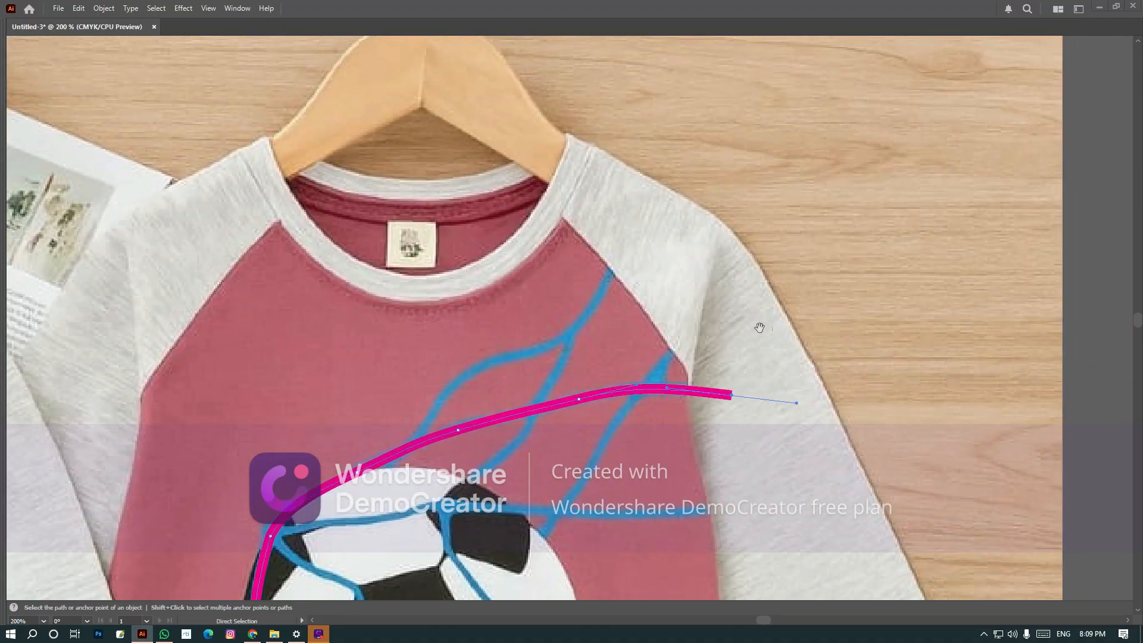
{"action": "left_click", "coordinate": [757, 327], "text": "ctrl"}
Trace the wavy strand from the right-hand shoulder down to the long strand just above the ball.
{"action": "left_click_drag", "start_coordinate": [614, 368], "coordinate": [659, 231]}
{"action": "left_click_drag", "start_coordinate": [689, 44], "coordinate": [672, 238]}
{"action": "mouse_move", "coordinate": [589, 352]}
{"action": "left_mouse_down"}
{"action": "mouse_move", "coordinate": [541, 370]}
{"action": "mouse_move", "coordinate": [634, 243]}
{"action": "left_mouse_up"}
{"action": "mouse_move", "coordinate": [570, 283]}
{"action": "left_mouse_down"}
{"action": "mouse_move", "coordinate": [545, 320]}
{"action": "mouse_move", "coordinate": [614, 212]}
{"action": "left_mouse_up"}
{"action": "key", "text": "space"}
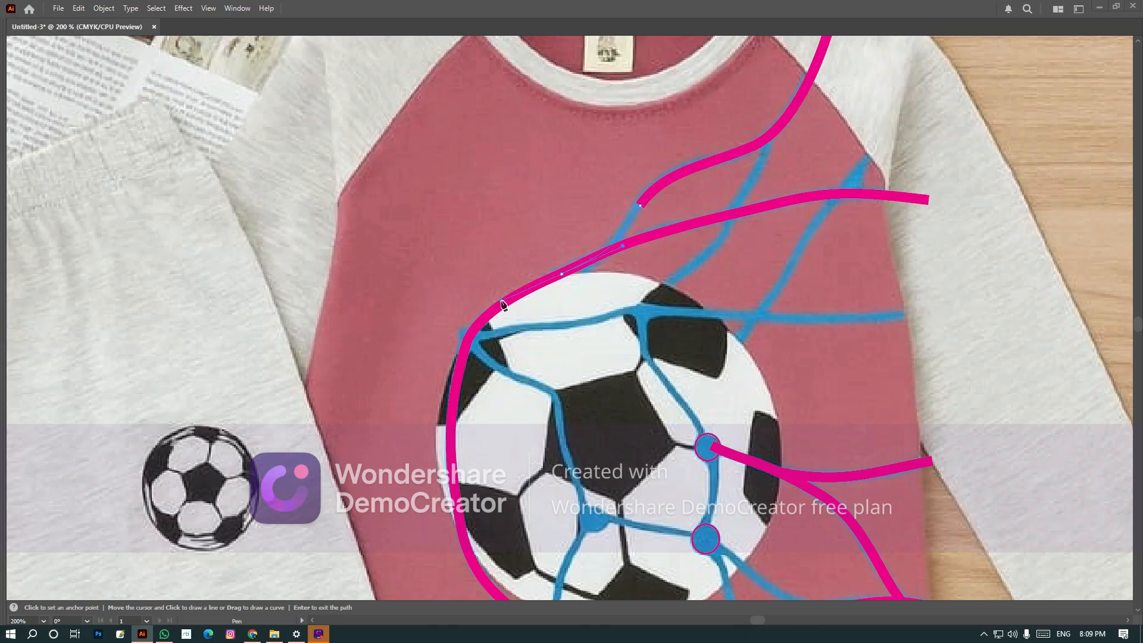
{"action": "left_click_drag", "start_coordinate": [502, 301], "coordinate": [502, 301]}
{"action": "key", "text": "space"}
{"action": "left_click_drag", "start_coordinate": [504, 302], "coordinate": [566, 241]}
{"action": "left_click", "coordinate": [553, 280], "text": "ctrl"}
Trace the branch from the bend in the shoulder strand across the long strand to the black patch at the ball's upper right.
{"action": "key", "text": "space"}
{"action": "left_click_drag", "start_coordinate": [805, 135], "coordinate": [724, 244]}
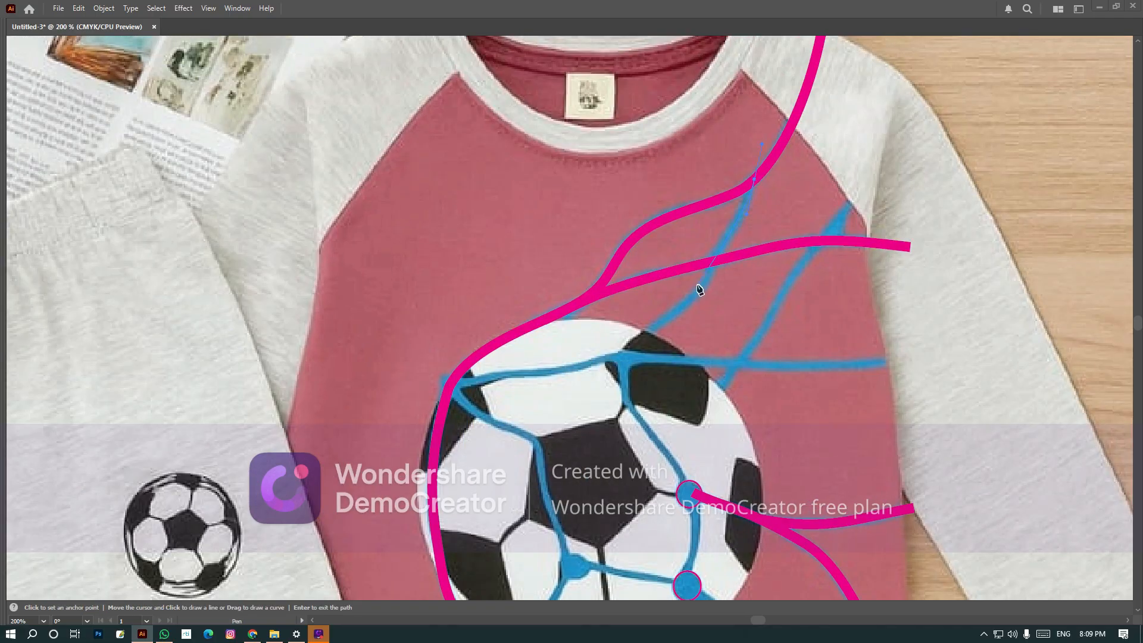
{"action": "left_click_drag", "start_coordinate": [708, 273], "coordinate": [702, 284]}
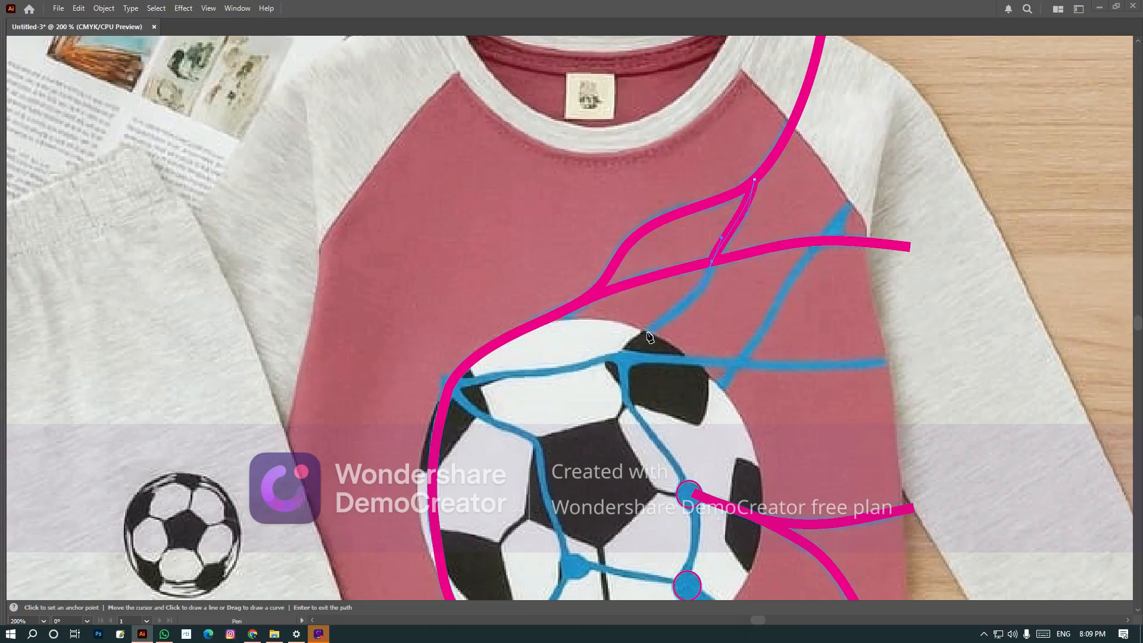
{"action": "left_click_drag", "start_coordinate": [609, 348], "coordinate": [614, 347]}
{"action": "left_click", "coordinate": [791, 301], "text": "ctrl"}
Trace the strand from the outer edge of the right-hand sleeve diagonally down to the ball's upper-right edge.
{"action": "key", "text": "space"}
{"action": "left_click_drag", "start_coordinate": [803, 262], "coordinate": [723, 343]}
{"action": "key", "text": "space"}
{"action": "left_click_drag", "start_coordinate": [872, 172], "coordinate": [823, 221]}
{"action": "left_click_drag", "start_coordinate": [764, 247], "coordinate": [763, 248]}
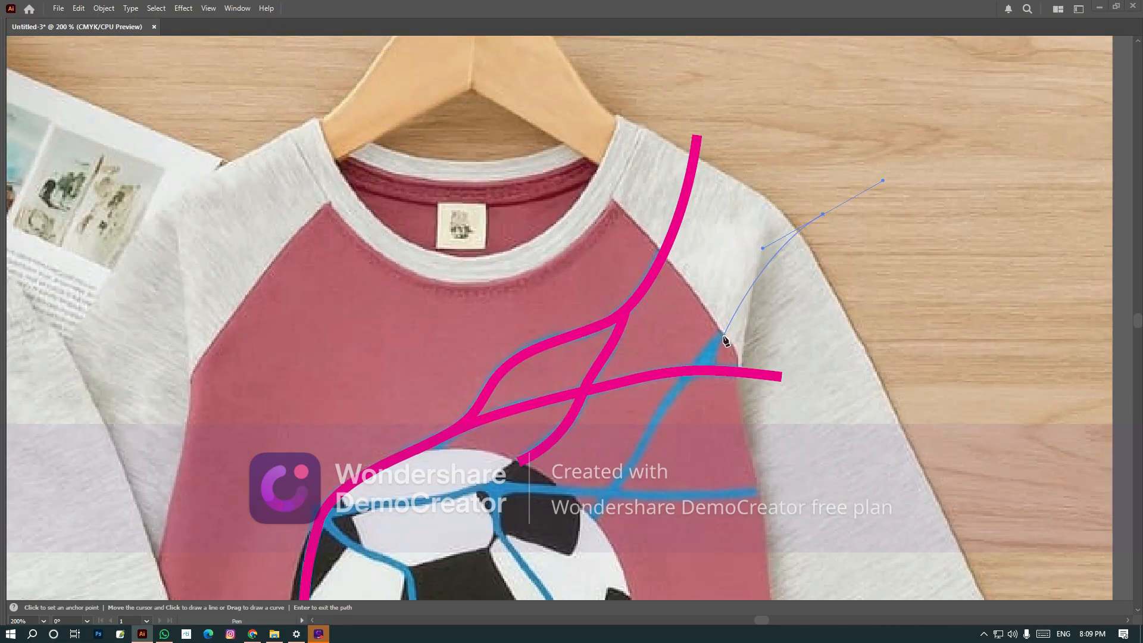
{"action": "left_click_drag", "start_coordinate": [714, 344], "coordinate": [700, 364]}
{"action": "key", "text": "space"}
{"action": "left_click_drag", "start_coordinate": [647, 437], "coordinate": [707, 308]}
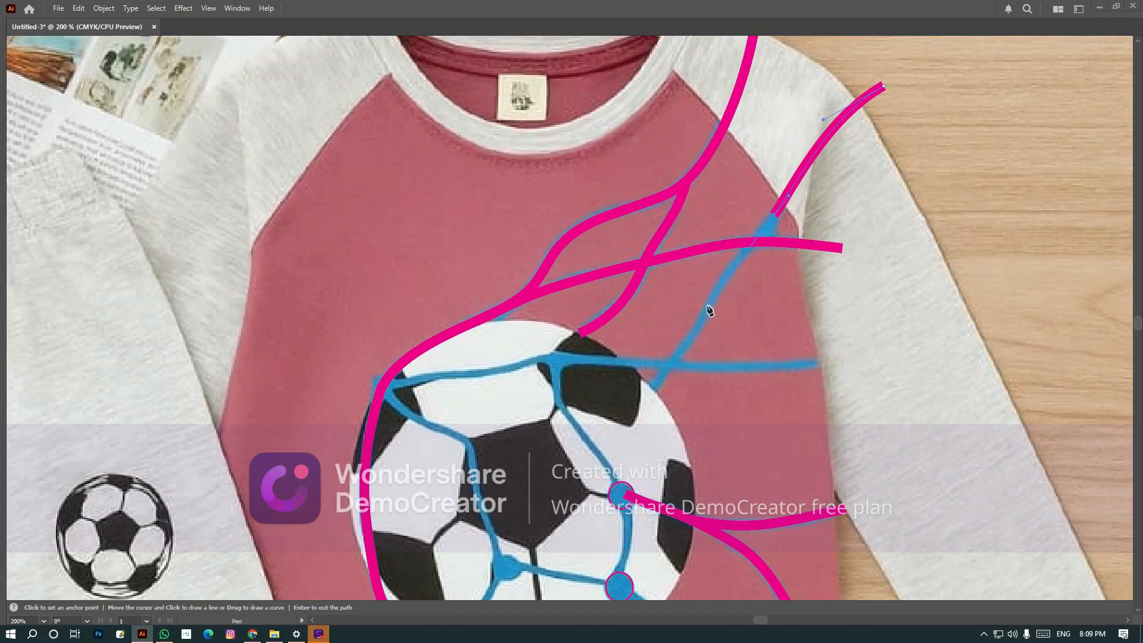
{"action": "left_click", "coordinate": [653, 388]}
{"action": "left_click", "coordinate": [802, 388], "text": "ctrl"}
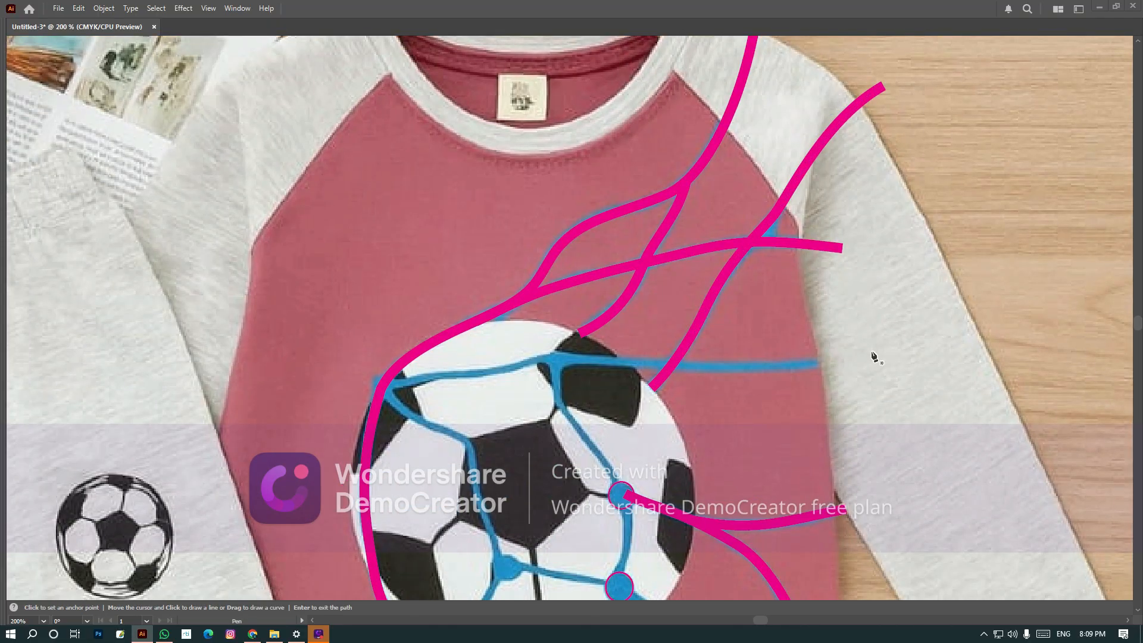
Trace the strand from the right-hand sleeve across the ball's top to its upper-left knot, turning there, and give the path round corner joins.
{"action": "key", "text": "space"}
{"action": "mouse_move", "coordinate": [853, 364]}
{"action": "left_mouse_down"}
{"action": "mouse_move", "coordinate": [840, 329]}
{"action": "mouse_move", "coordinate": [925, 297]}
{"action": "left_mouse_up"}
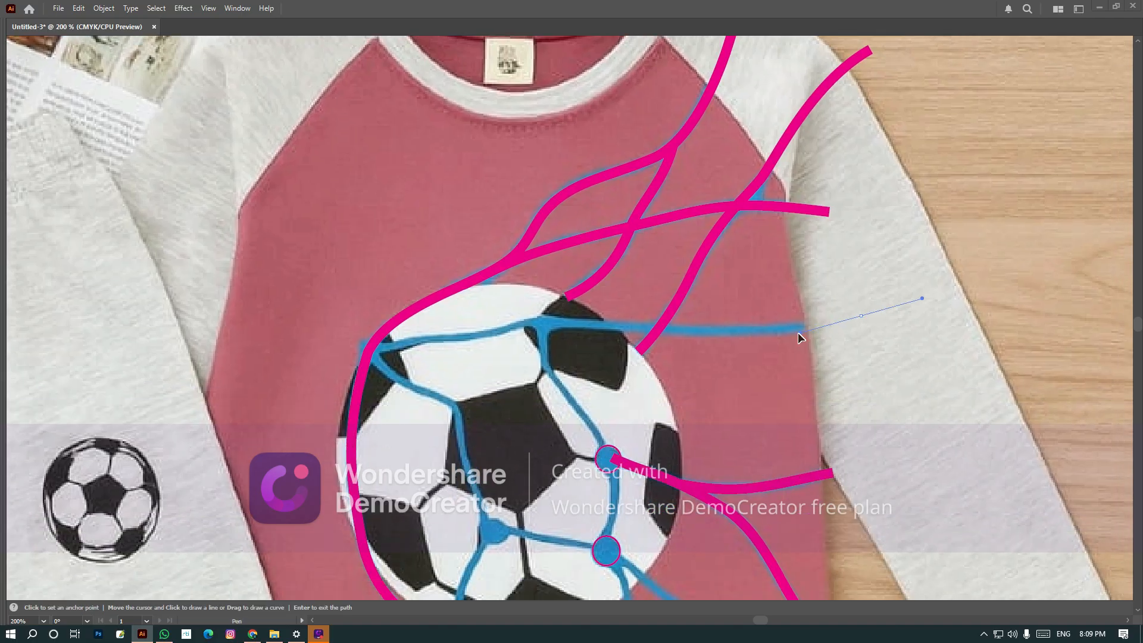
{"action": "left_click", "coordinate": [637, 327]}
{"action": "left_click", "coordinate": [592, 325], "text": "ctrl"}
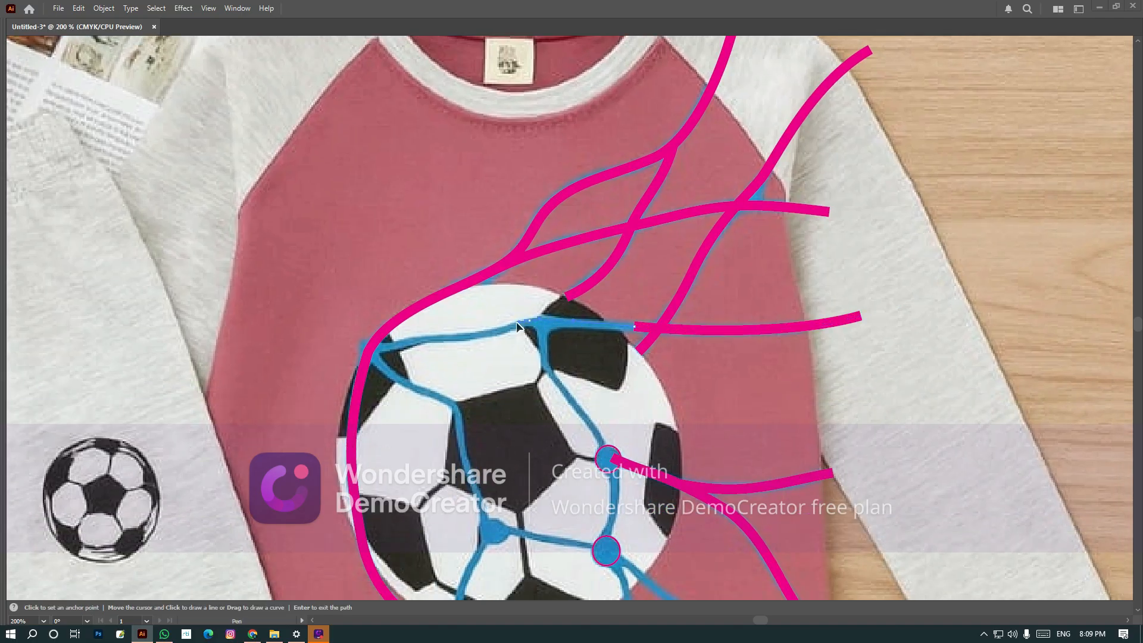
{"action": "key", "text": "space"}
{"action": "left_click_drag", "start_coordinate": [506, 326], "coordinate": [622, 289]}
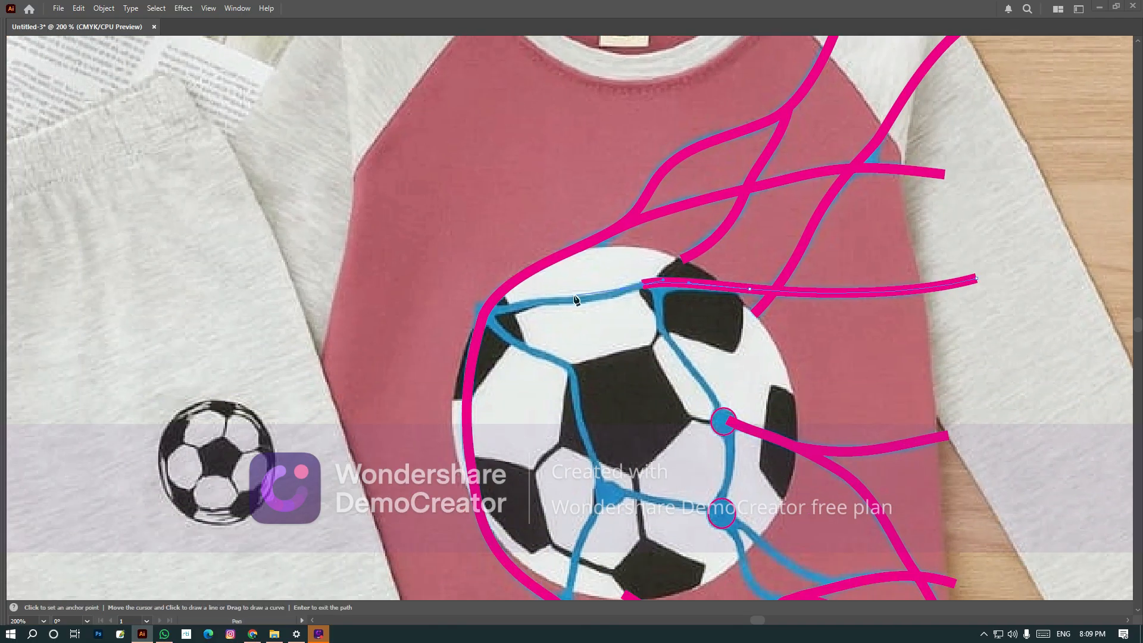
{"action": "left_click", "coordinate": [560, 298]}
{"action": "left_click_drag", "start_coordinate": [517, 302], "coordinate": [559, 359]}
{"action": "key", "text": "Return"}
{"action": "left_click", "coordinate": [480, 307]}
{"action": "key", "text": "Tab"}
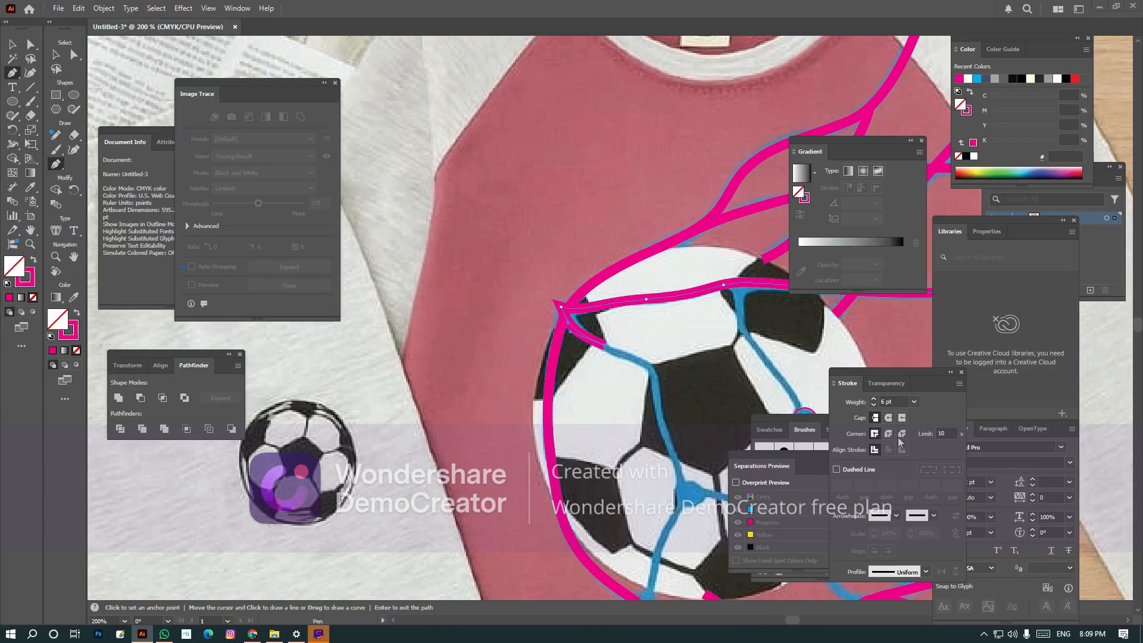
{"action": "left_click", "coordinate": [888, 433]}
Continue the path from the ball's upper-left knot down past the central black patch and inner left knot to the junction at the ball's lower-left edge.
{"action": "key", "text": "space"}
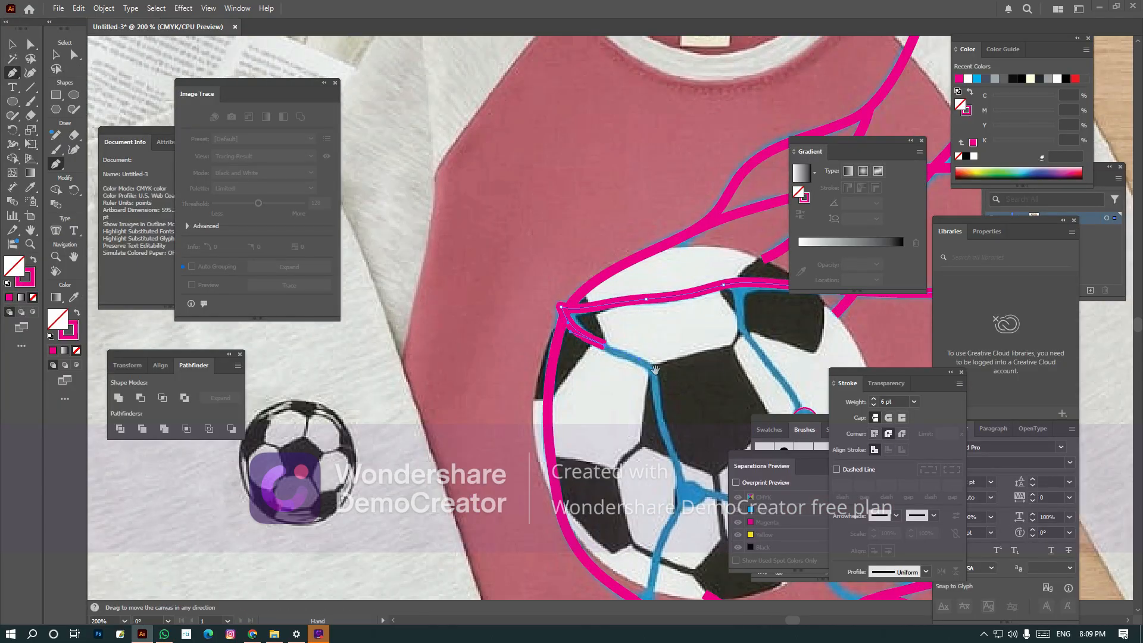
{"action": "left_click_drag", "start_coordinate": [654, 370], "coordinate": [559, 318]}
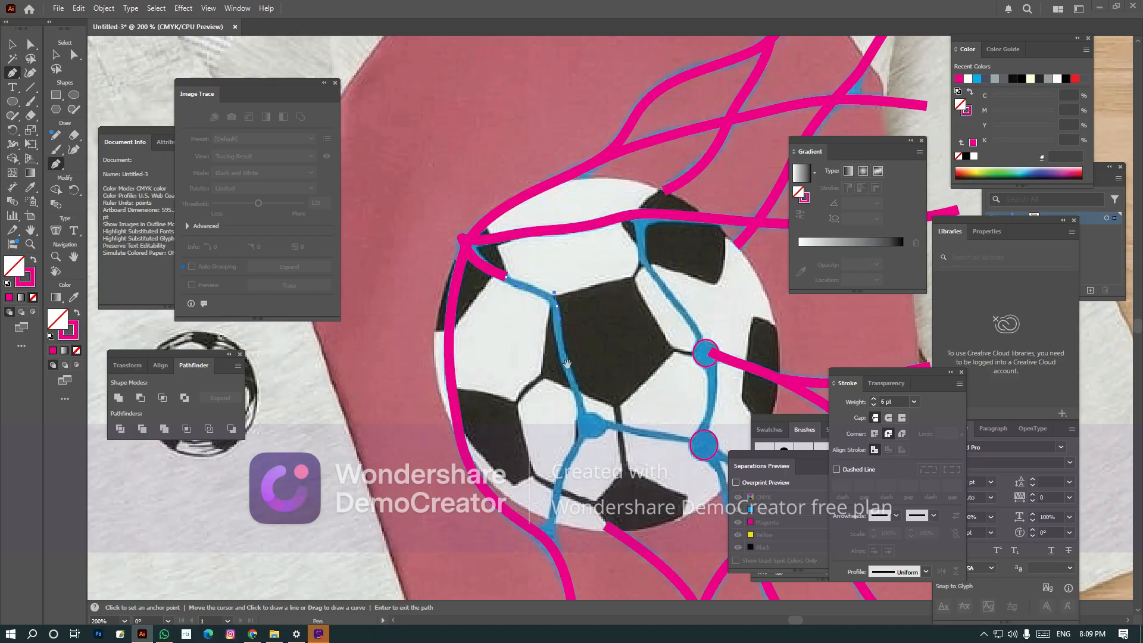
{"action": "left_click_drag", "start_coordinate": [566, 364], "coordinate": [571, 299]}
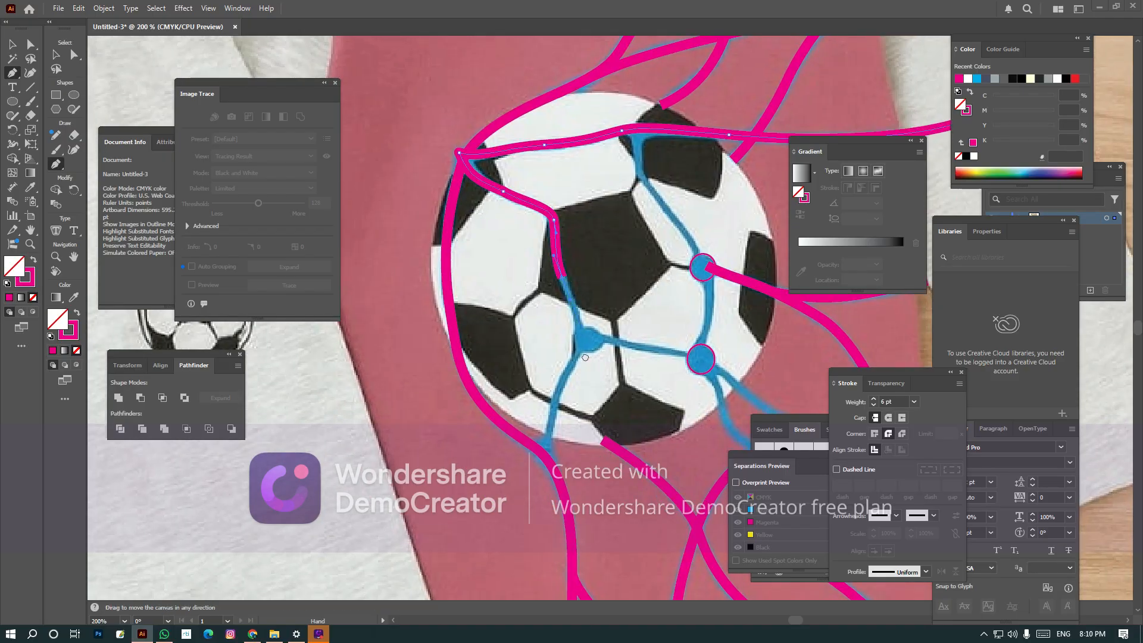
{"action": "left_click_drag", "start_coordinate": [583, 341], "coordinate": [577, 290]}
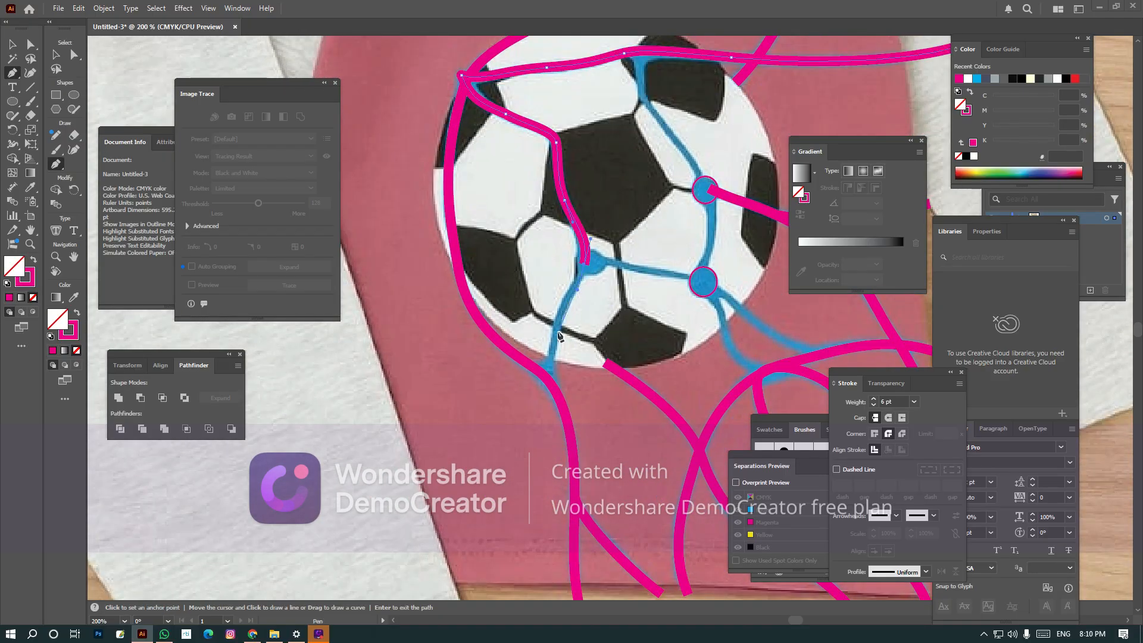
{"action": "left_click_drag", "start_coordinate": [555, 329], "coordinate": [553, 355]}
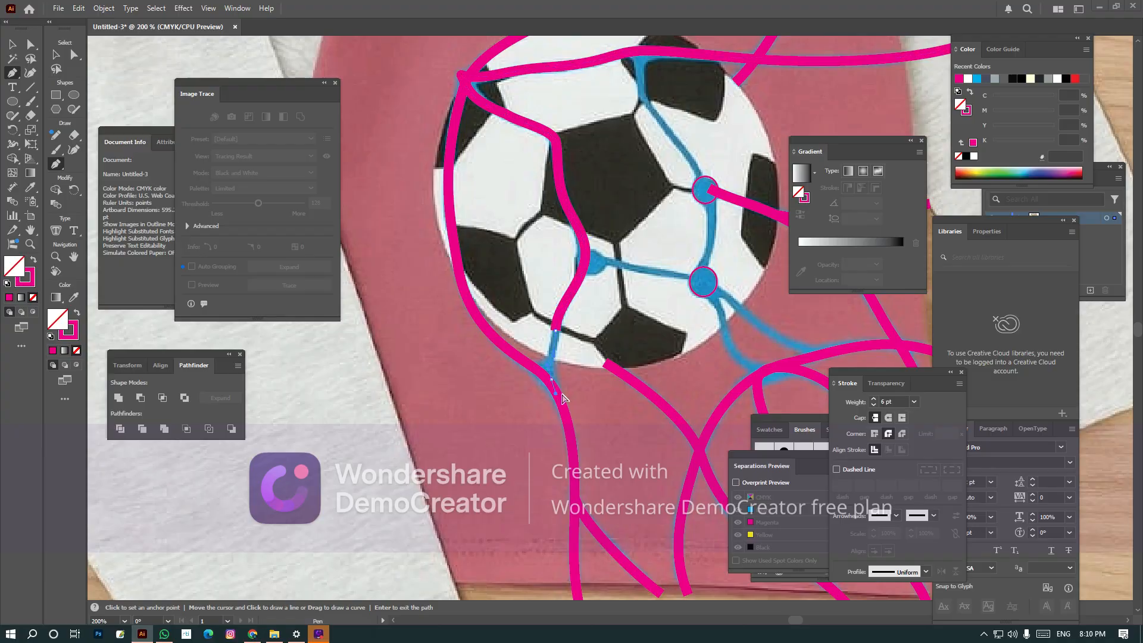
{"action": "key", "text": "a"}
{"action": "key", "text": "Tab"}
{"action": "key", "text": "p"}
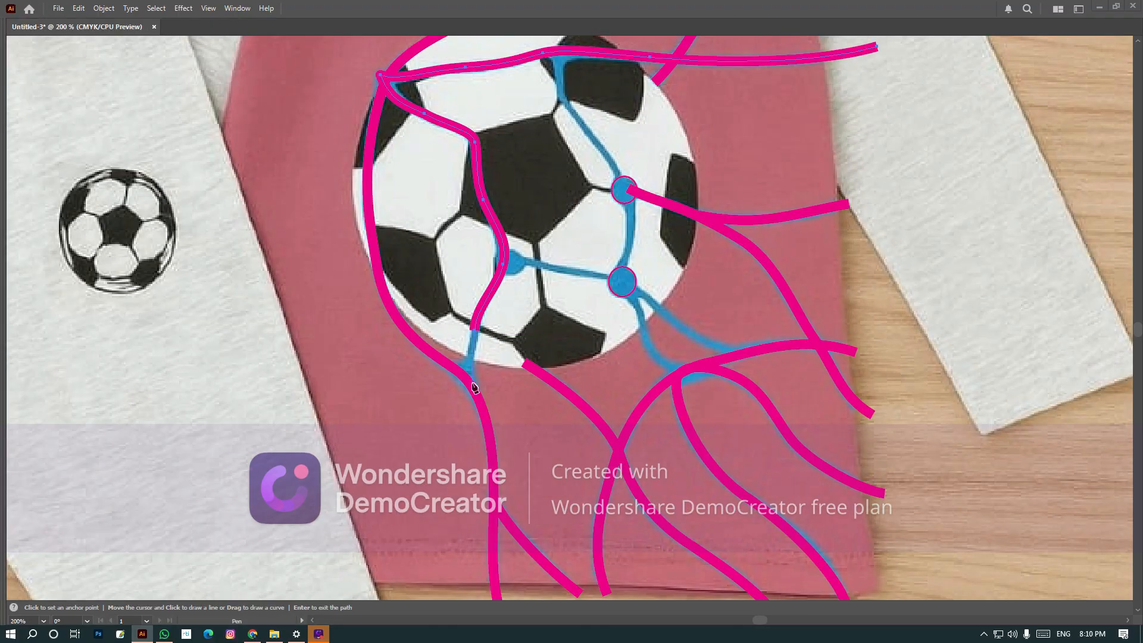
{"action": "left_click_drag", "start_coordinate": [482, 419], "coordinate": [483, 419]}
{"action": "left_click", "coordinate": [509, 402], "text": "ctrl"}
Trace the strand from the ball's inner left knot to the lower-right knot, then up through the right knot to the horizontal strand.
{"action": "left_click_drag", "start_coordinate": [550, 293], "coordinate": [520, 375]}
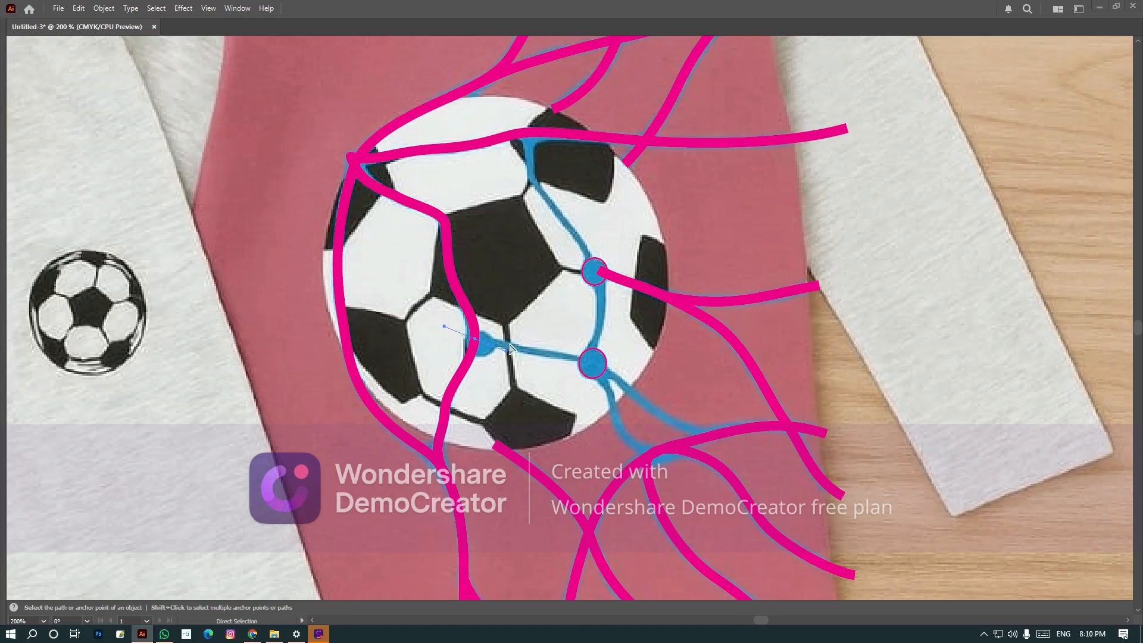
{"action": "left_click_drag", "start_coordinate": [476, 339], "coordinate": [516, 350]}
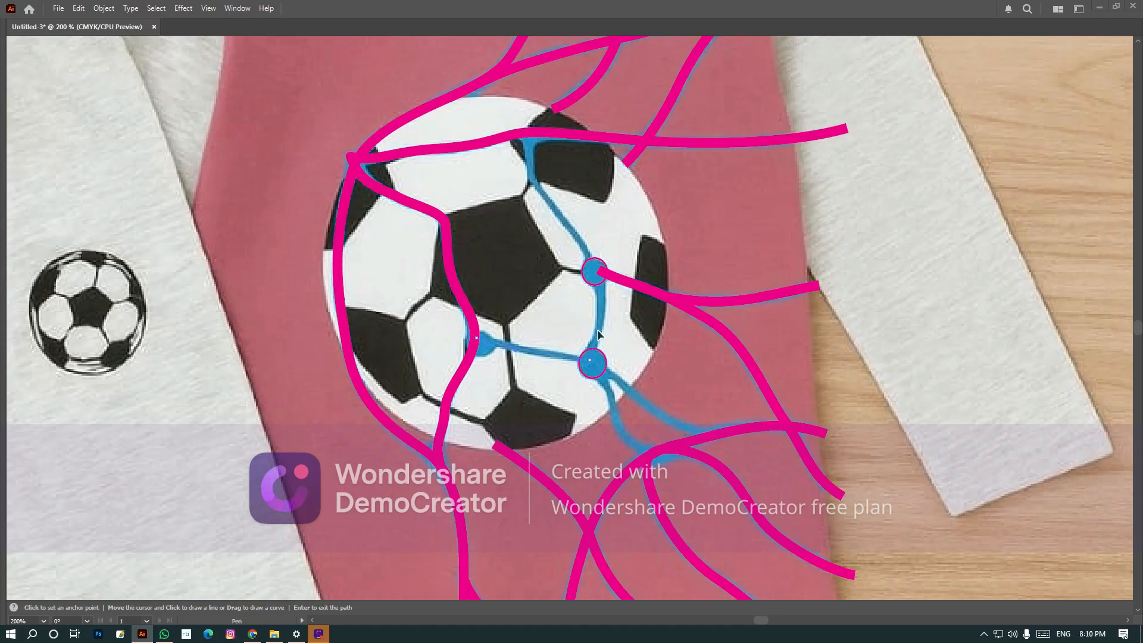
{"action": "left_click", "coordinate": [589, 360]}
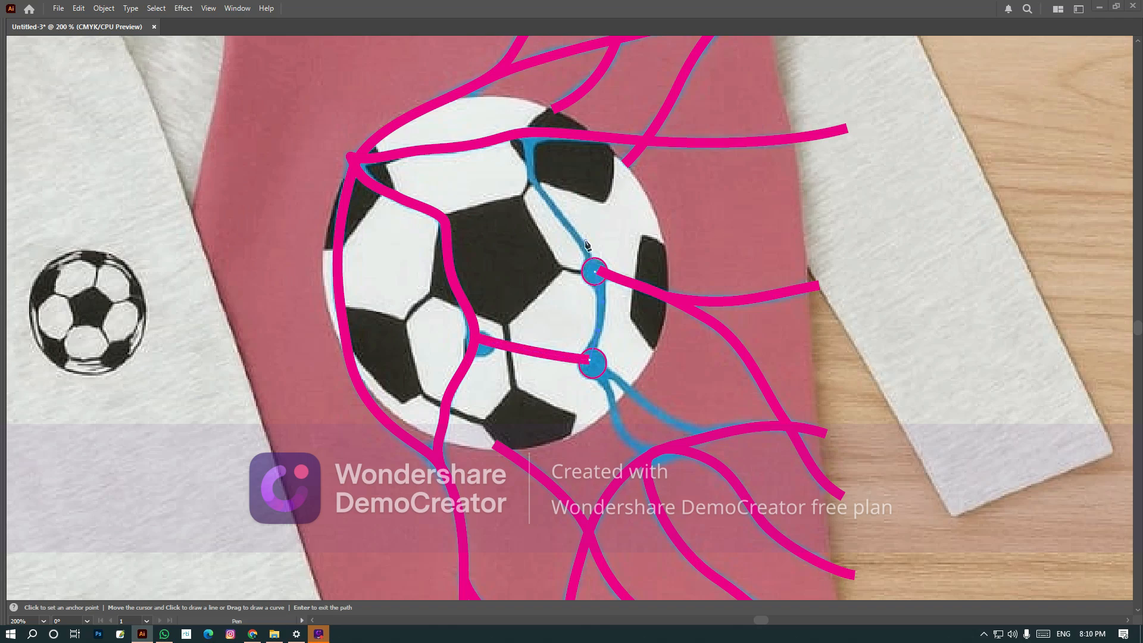
{"action": "left_click_drag", "start_coordinate": [586, 242], "coordinate": [617, 345]}
{"action": "left_click_drag", "start_coordinate": [583, 309], "coordinate": [569, 292]}
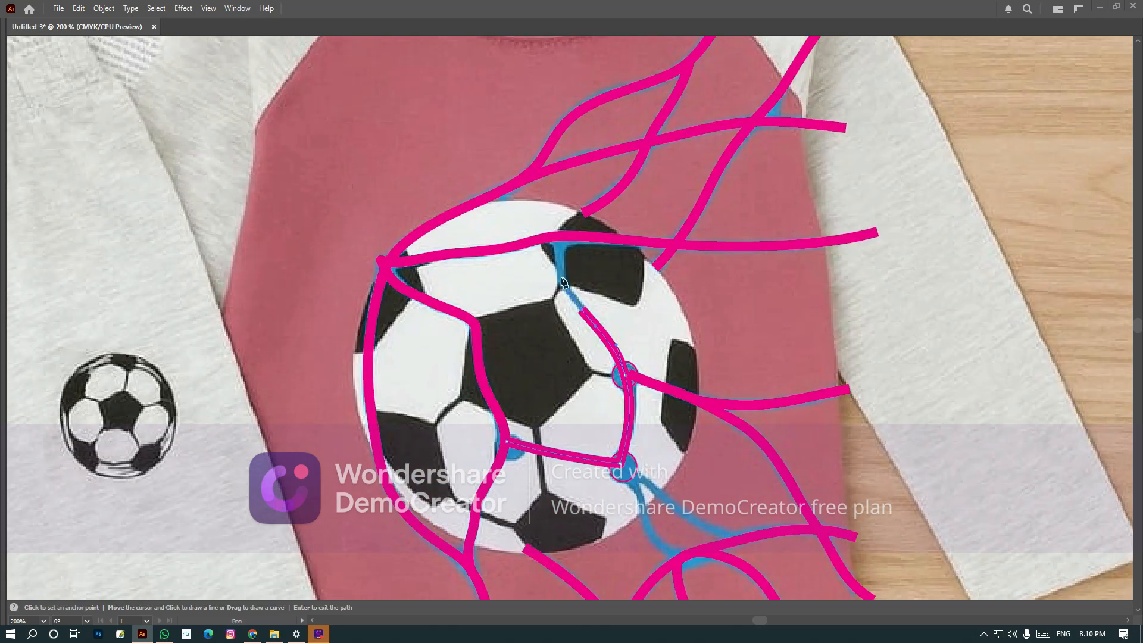
{"action": "left_click_drag", "start_coordinate": [564, 236], "coordinate": [574, 211]}
{"action": "left_click", "coordinate": [607, 281], "text": "ctrl"}
Trace the two short strands linking the ball's lower-right knot to the junction below the ball and to the curved strand beside it.
{"action": "mouse_move", "coordinate": [659, 285]}
{"action": "left_mouse_down"}
{"action": "mouse_move", "coordinate": [600, 235]}
{"action": "mouse_move", "coordinate": [564, 176]}
{"action": "left_mouse_up"}
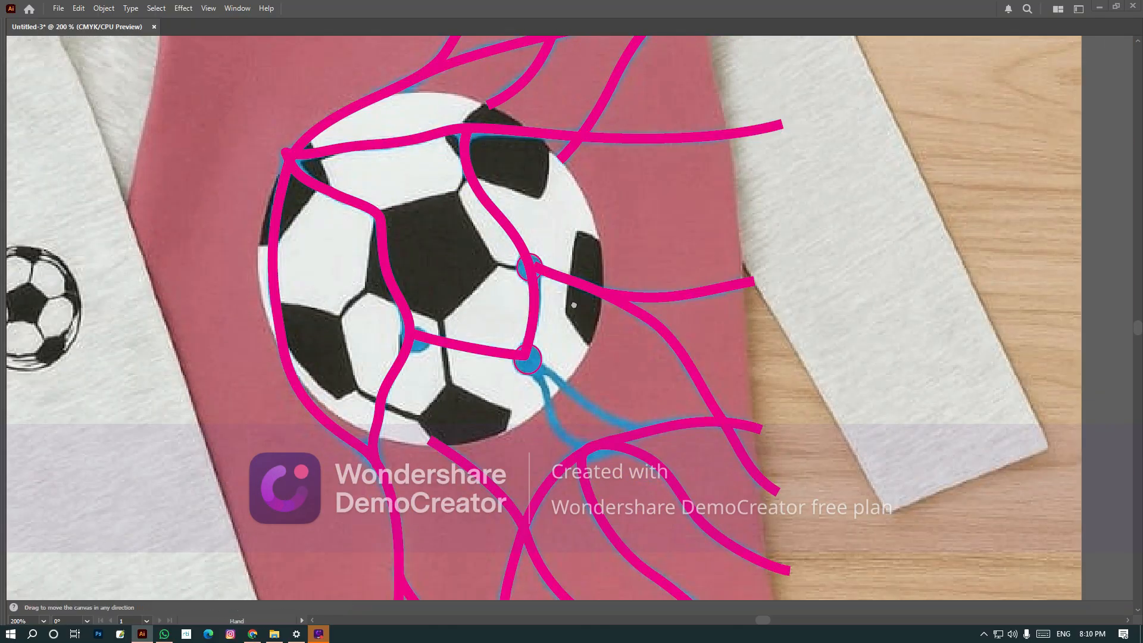
{"action": "left_click_drag", "start_coordinate": [574, 304], "coordinate": [540, 221]}
{"action": "left_click", "coordinate": [558, 365]}
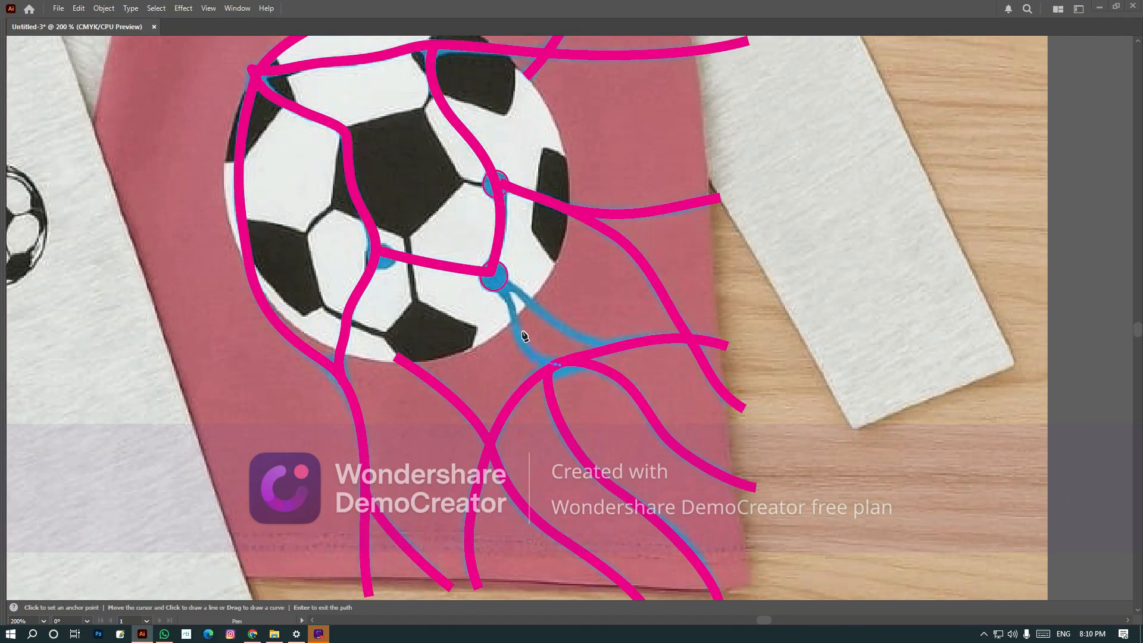
{"action": "left_click_drag", "start_coordinate": [513, 326], "coordinate": [507, 295]}
{"action": "left_click", "coordinate": [499, 282]}
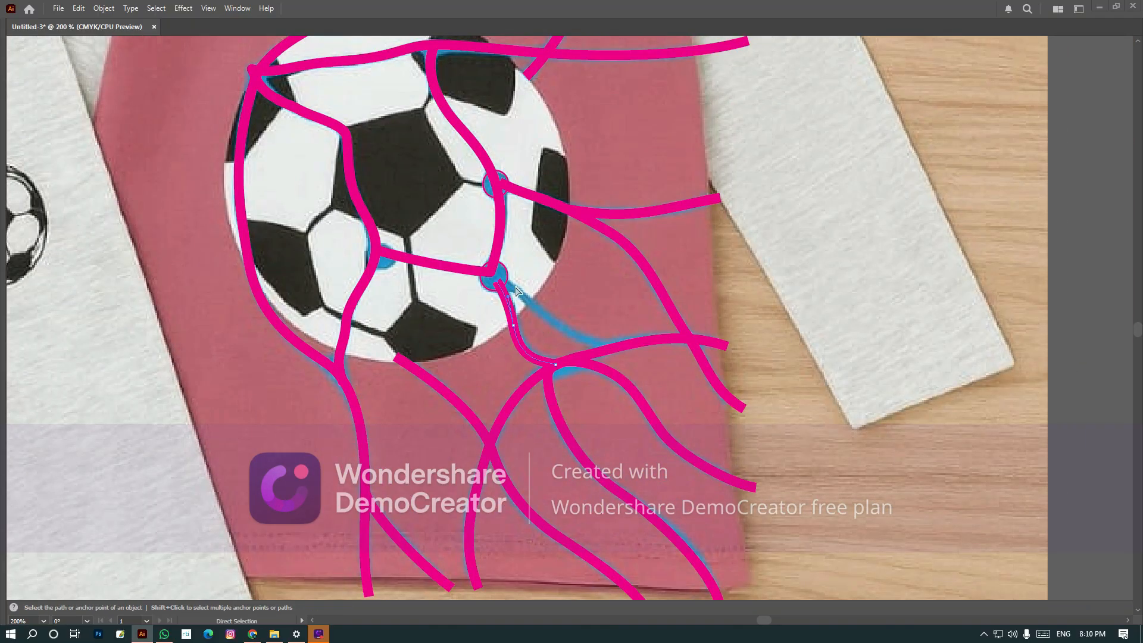
{"action": "left_click", "coordinate": [516, 288], "text": "ctrl"}
{"action": "left_click", "coordinate": [498, 276]}
{"action": "left_click_drag", "start_coordinate": [537, 307], "coordinate": [626, 348]}
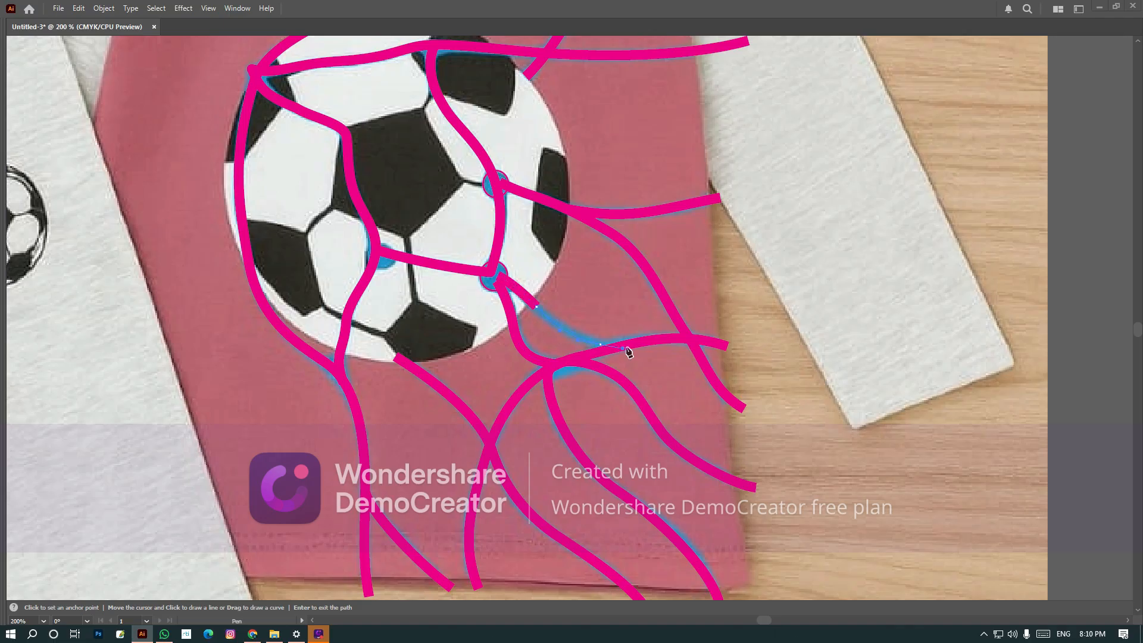
{"action": "left_click", "coordinate": [637, 346]}
{"action": "left_click", "coordinate": [627, 293], "text": "ctrl"}
Swap fill and stroke on the ball's two knot circles, making them solid magenta without an outline.
{"action": "left_click_drag", "start_coordinate": [344, 381], "coordinate": [444, 301]}
{"action": "left_click_drag", "start_coordinate": [611, 377], "coordinate": [597, 476]}
{"action": "left_click_drag", "start_coordinate": [608, 343], "coordinate": [608, 587]}
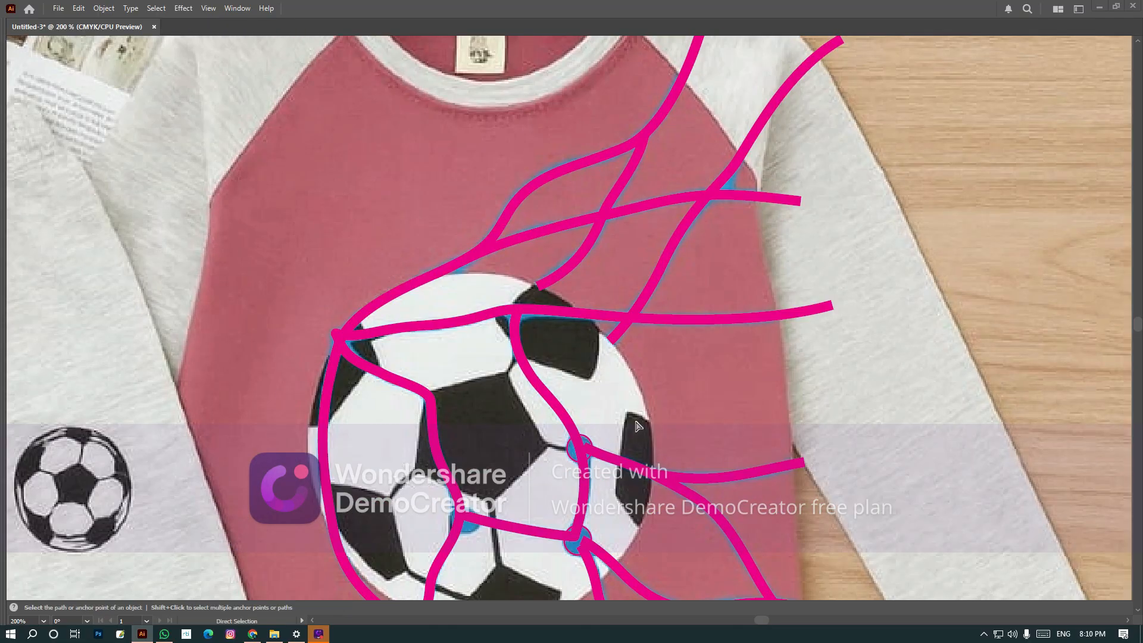
{"action": "key", "text": "ctrl+minus"}
{"action": "mouse_move", "coordinate": [648, 472]}
{"action": "left_mouse_down"}
{"action": "mouse_move", "coordinate": [617, 362]}
{"action": "mouse_move", "coordinate": [646, 320]}
{"action": "left_mouse_up"}
{"action": "left_click_drag", "start_coordinate": [559, 302], "coordinate": [563, 351]}
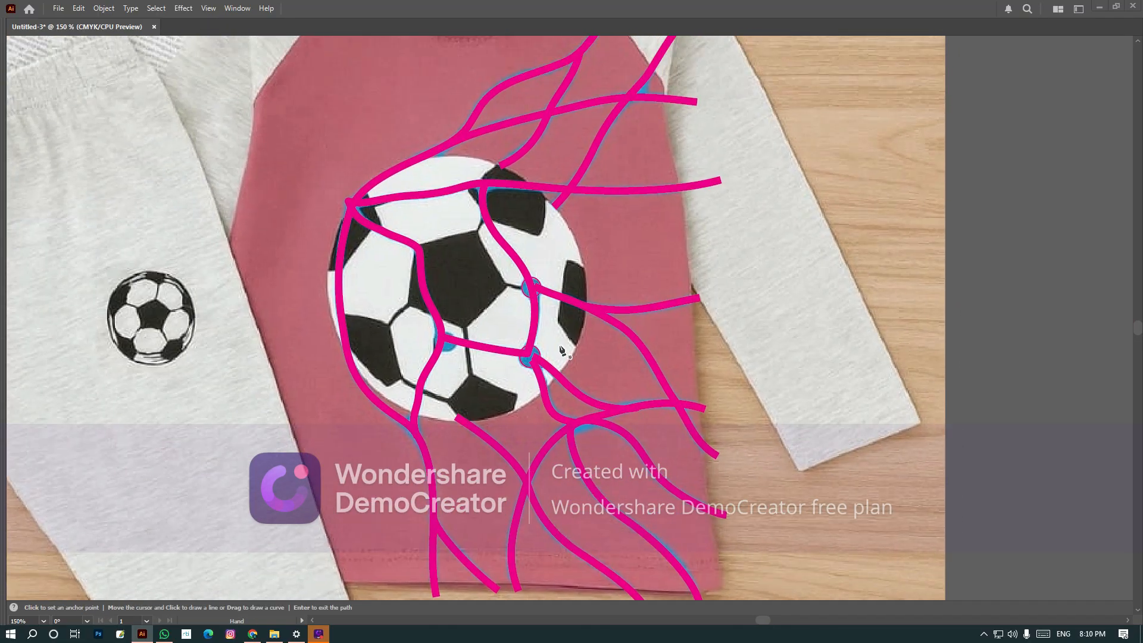
{"action": "left_click", "coordinate": [529, 288], "text": "ctrl"}
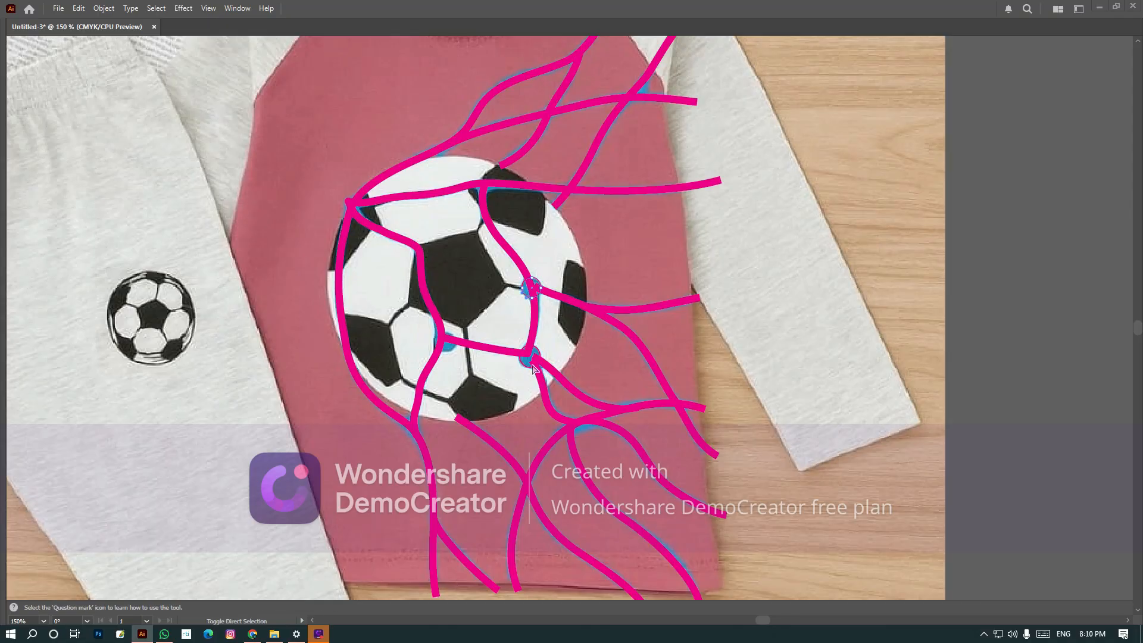
{"action": "left_click", "coordinate": [525, 367], "text": "ctrl+shift"}
{"action": "key", "text": "shift+x"}
Place a copy of the solid magenta knot circle over the inner left knot on the ball.
{"action": "left_click_drag", "start_coordinate": [507, 389], "coordinate": [583, 431]}
{"action": "left_click_drag", "start_coordinate": [428, 299], "coordinate": [665, 474]}
{"action": "left_click_drag", "start_coordinate": [742, 358], "coordinate": [470, 304]}
Select all the magenta net strands, recolour their strokes cyan and set the stroke weight to 5 pt.
{"action": "key", "text": "ctrl+minus"}
{"action": "key", "text": "ctrl+minus"}
{"action": "key", "text": "ctrl+minus"}
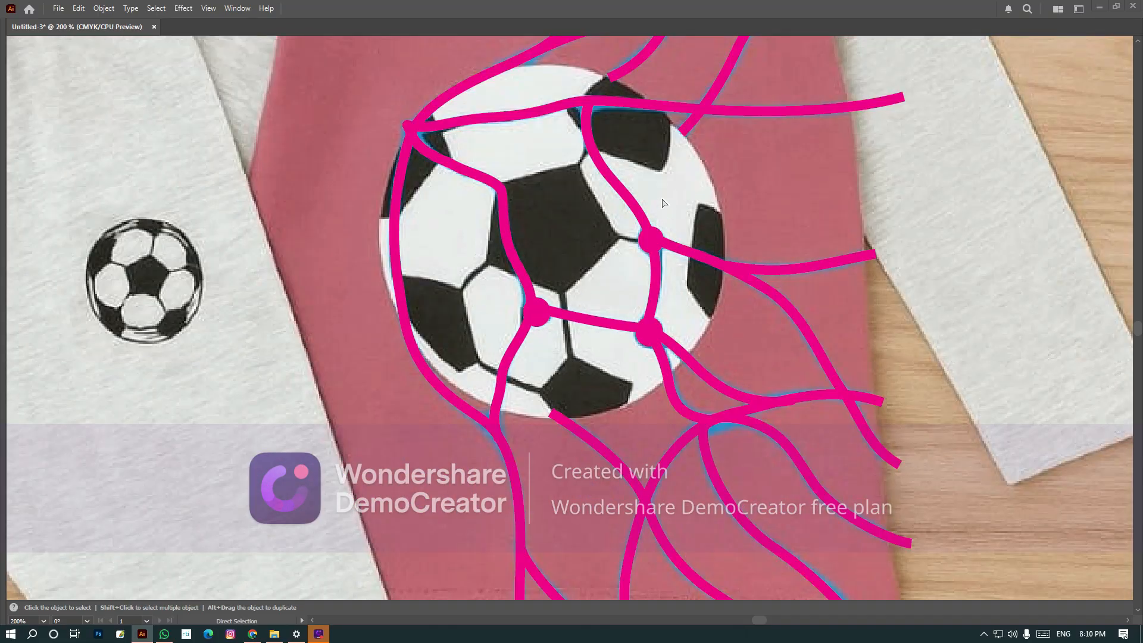
{"action": "key", "text": "ctrl+minus"}
{"action": "scroll", "coordinate": [581, 309], "scroll_direction": "right", "scroll_amount": 2}
{"action": "scroll", "coordinate": [553, 304], "scroll_direction": "up", "scroll_amount": 3}
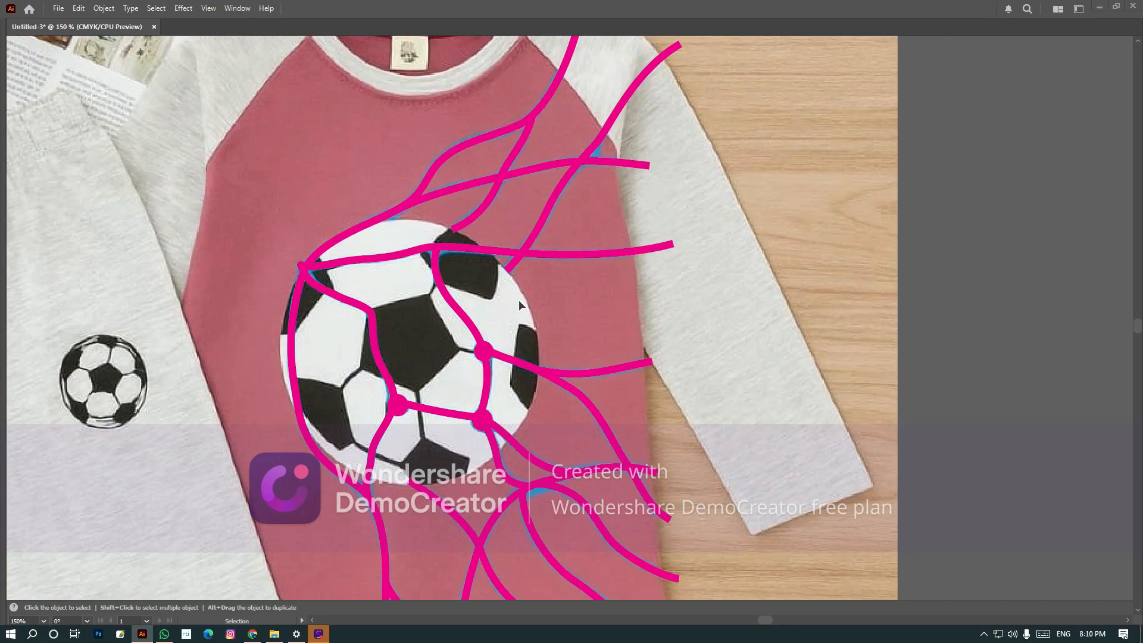
{"action": "scroll", "coordinate": [512, 274], "scroll_direction": "right", "scroll_amount": 2}
{"action": "scroll", "coordinate": [453, 250], "scroll_direction": "up", "scroll_amount": 2}
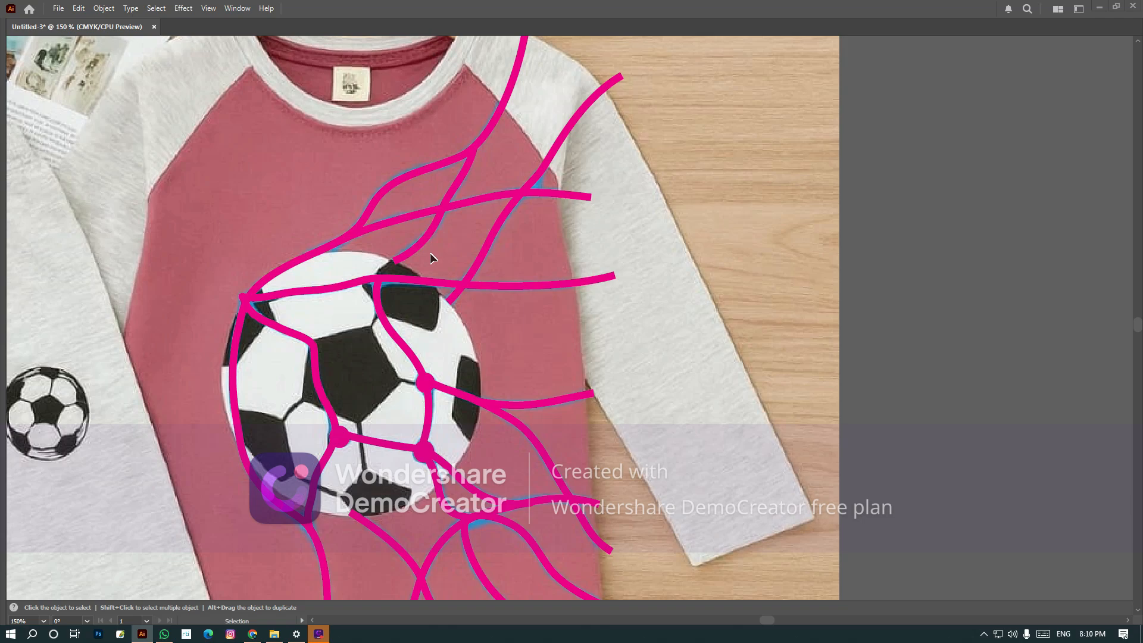
{"action": "key", "text": "a"}
{"action": "left_click", "coordinate": [396, 262]}
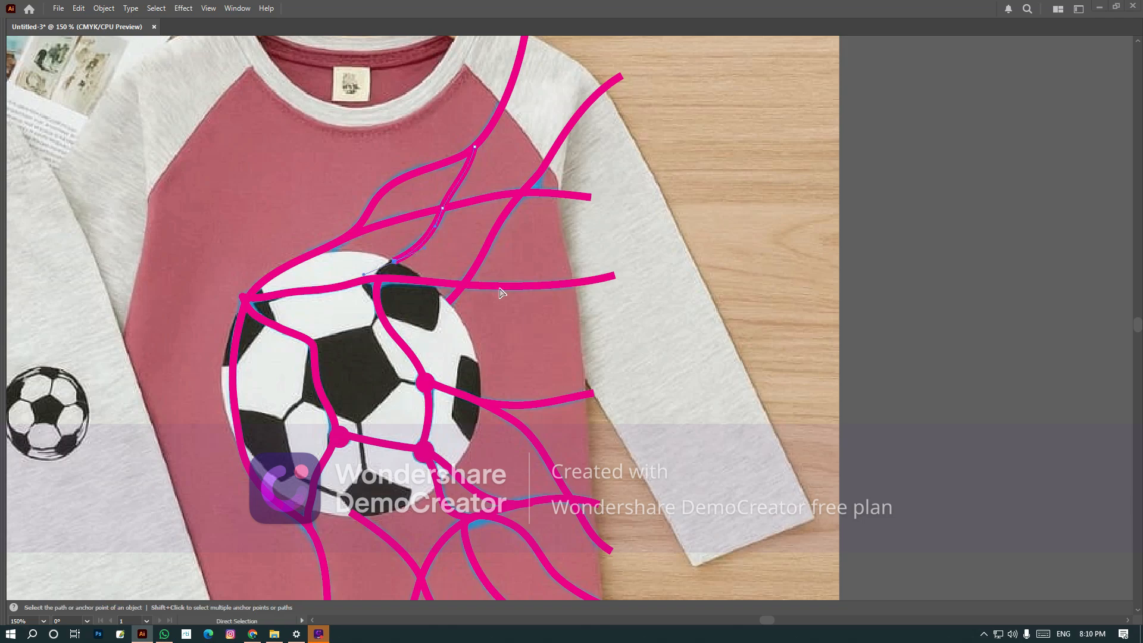
{"action": "key", "text": "ctrl+a"}
{"action": "key", "text": "Tab"}
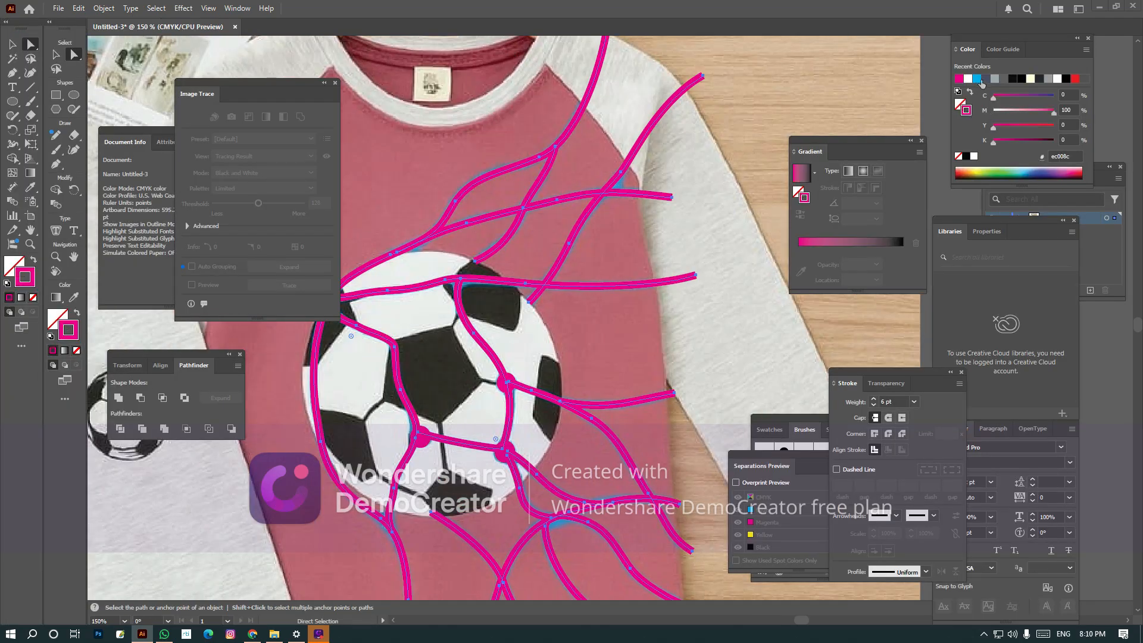
{"action": "left_click", "coordinate": [978, 78]}
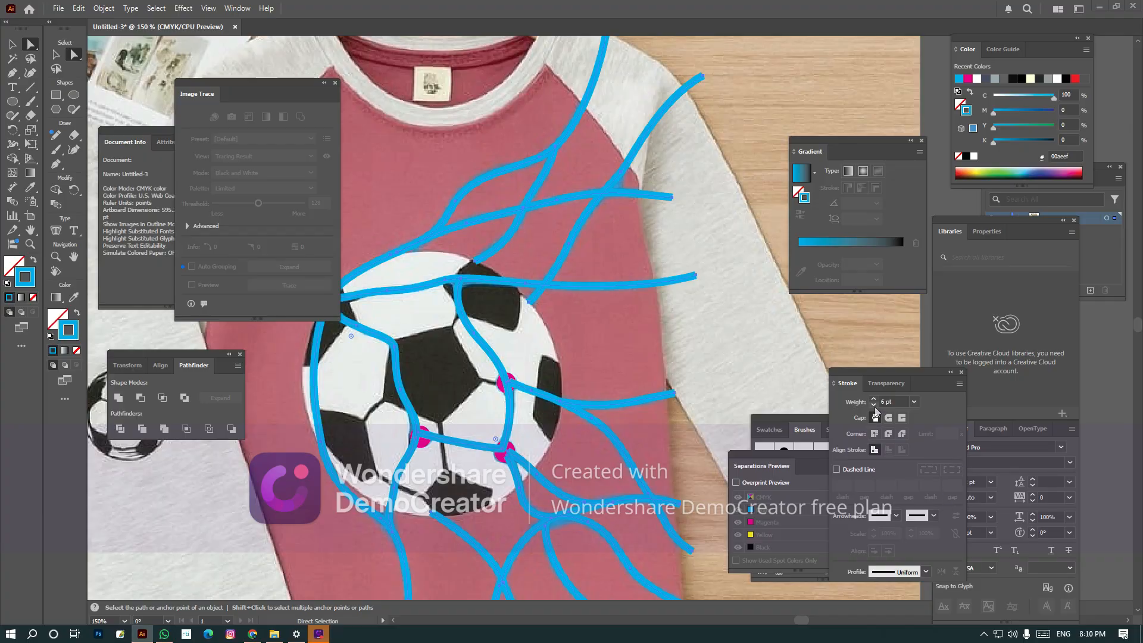
Select the three solid magenta knot circles on the ball and recolour their fill cyan.
{"action": "left_click_drag", "start_coordinate": [421, 453], "coordinate": [465, 389]}
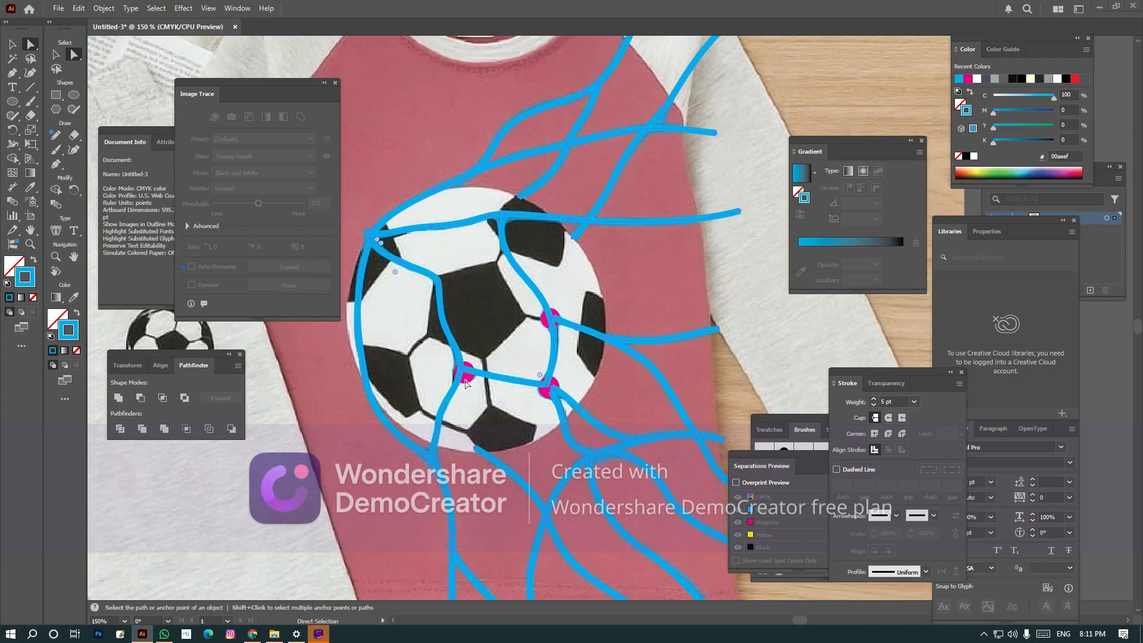
{"action": "left_click", "coordinate": [466, 381], "text": "ctrl"}
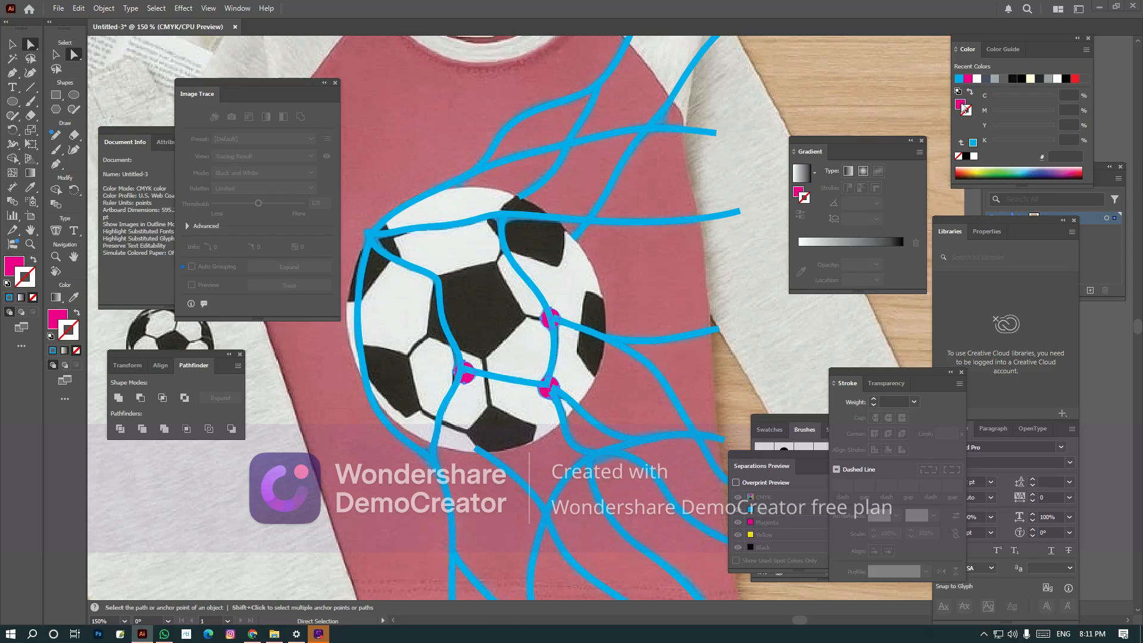
{"action": "left_click", "coordinate": [962, 105]}
{"action": "left_click", "coordinate": [959, 79]}
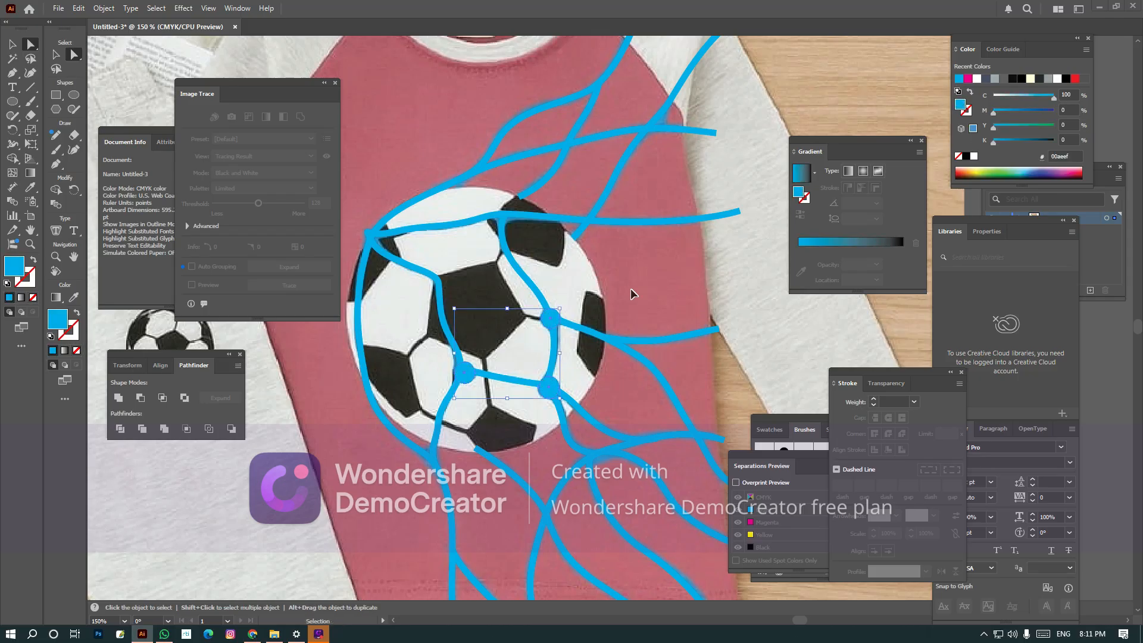
{"action": "key", "text": "Tab"}
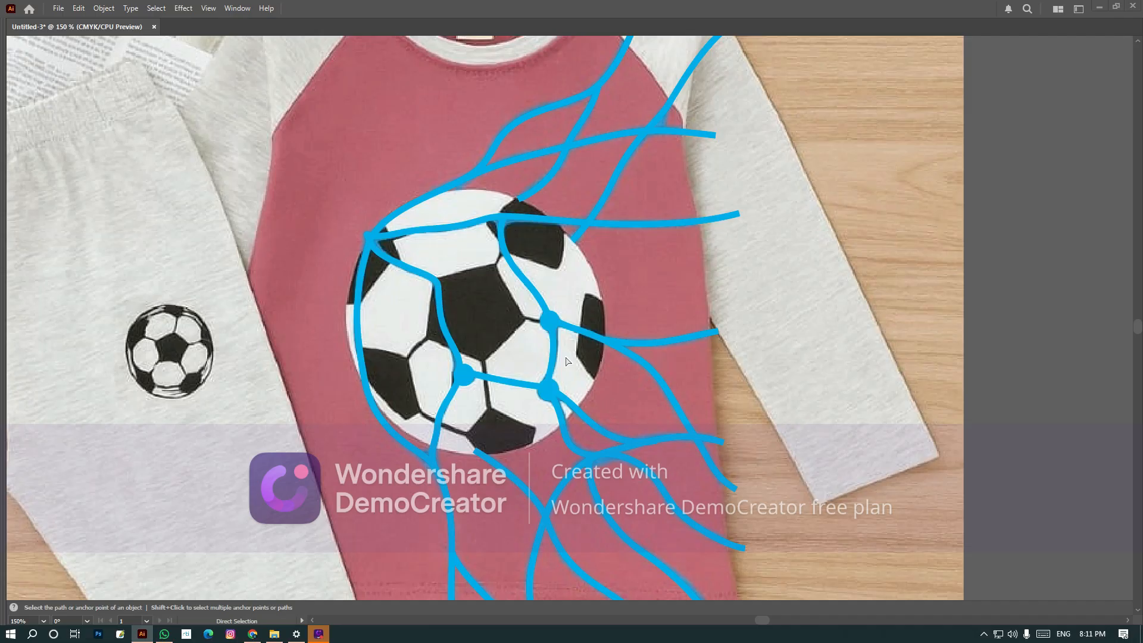
Unhide the ball artwork and alternately hide and show the whole tracing to compare it with the shirt photo.
{"action": "key", "text": "v"}
{"action": "key", "text": "ctrl+alt+3"}
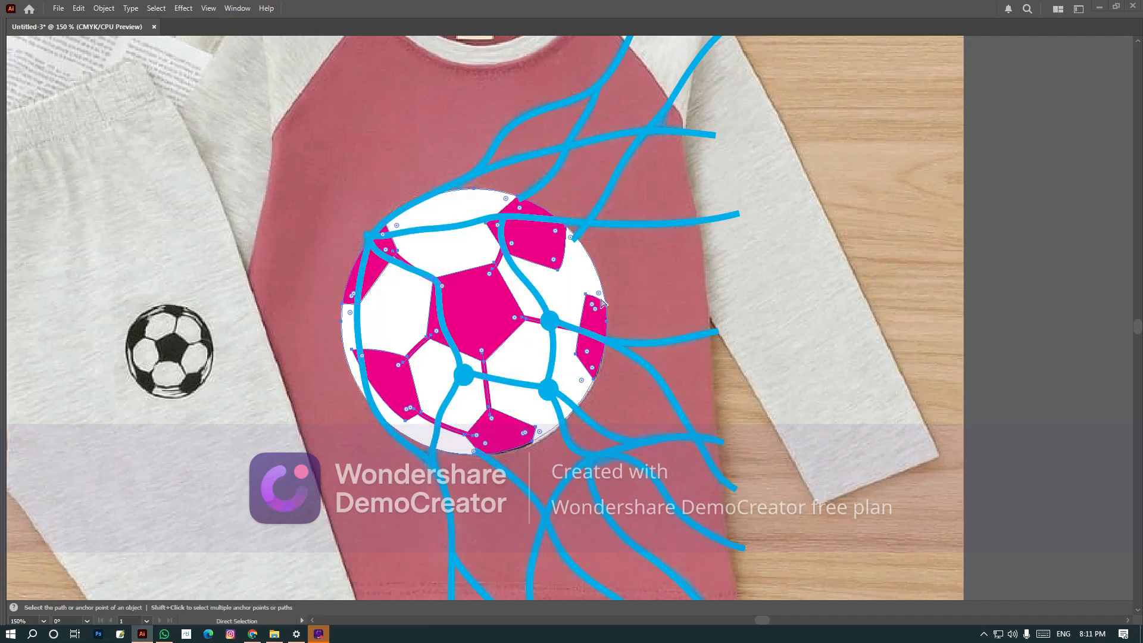
{"action": "left_click_drag", "start_coordinate": [605, 288], "coordinate": [619, 314]}
{"action": "left_click_drag", "start_coordinate": [704, 298], "coordinate": [677, 331]}
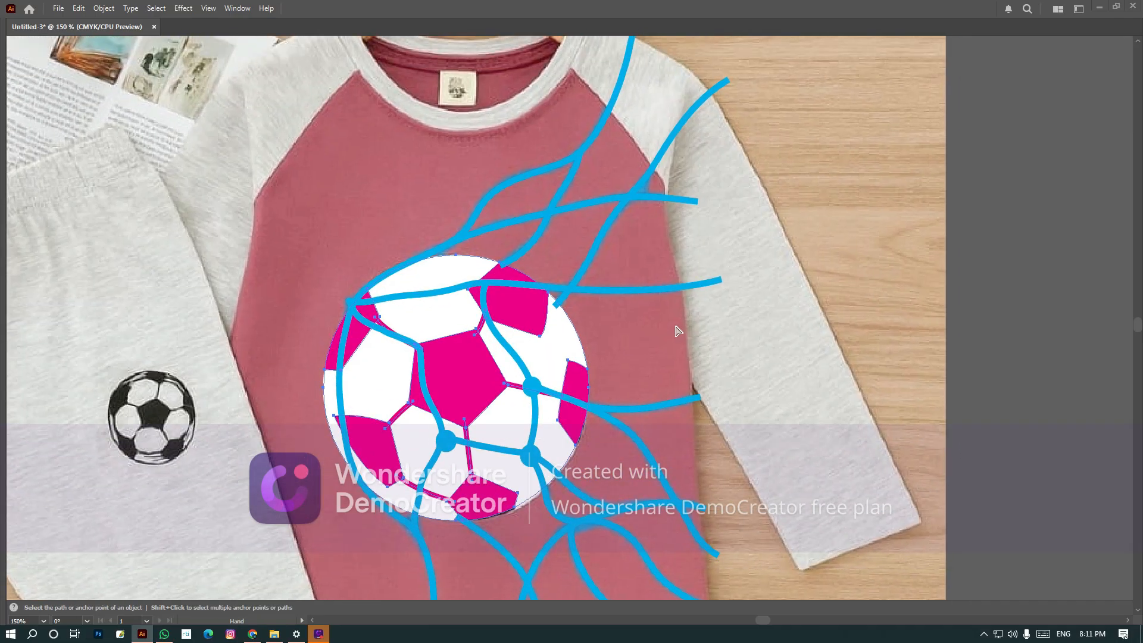
{"action": "scroll", "coordinate": [667, 330], "scroll_direction": "down", "scroll_amount": 1}
{"action": "key", "text": "ctrl+3"}
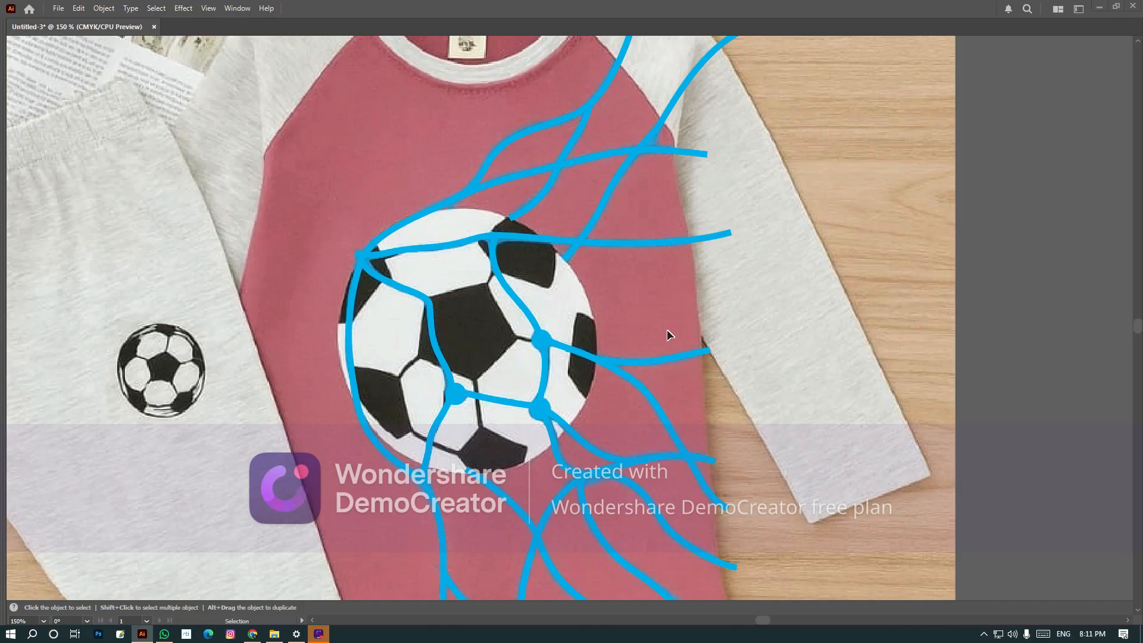
{"action": "key", "text": "ctrl+alt+3"}
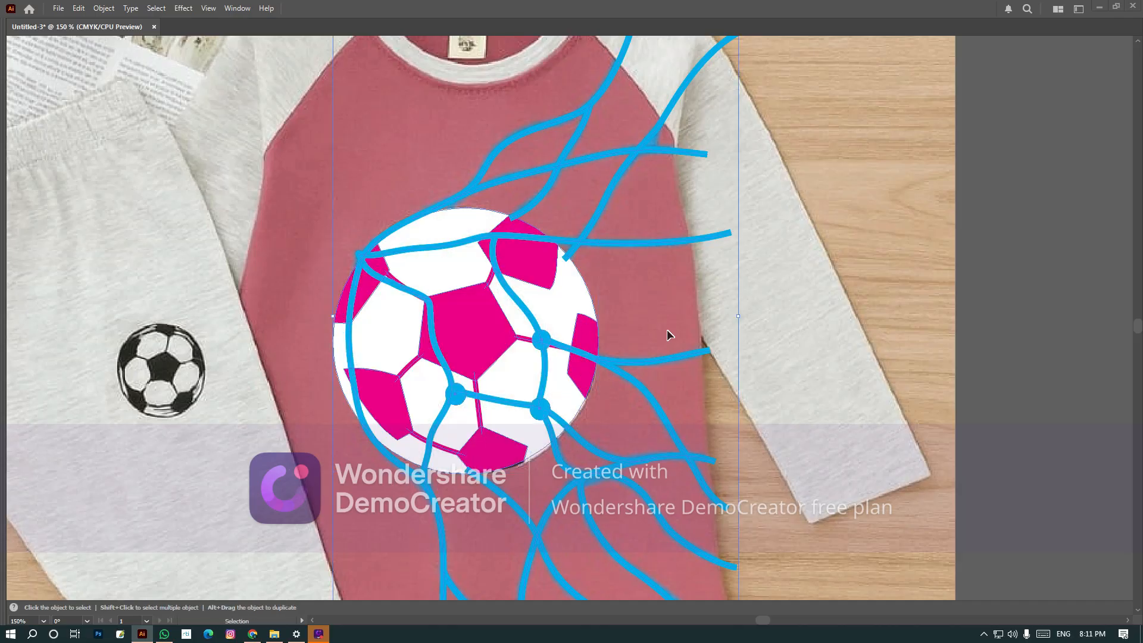
{"action": "key", "text": "ctrl+3"}
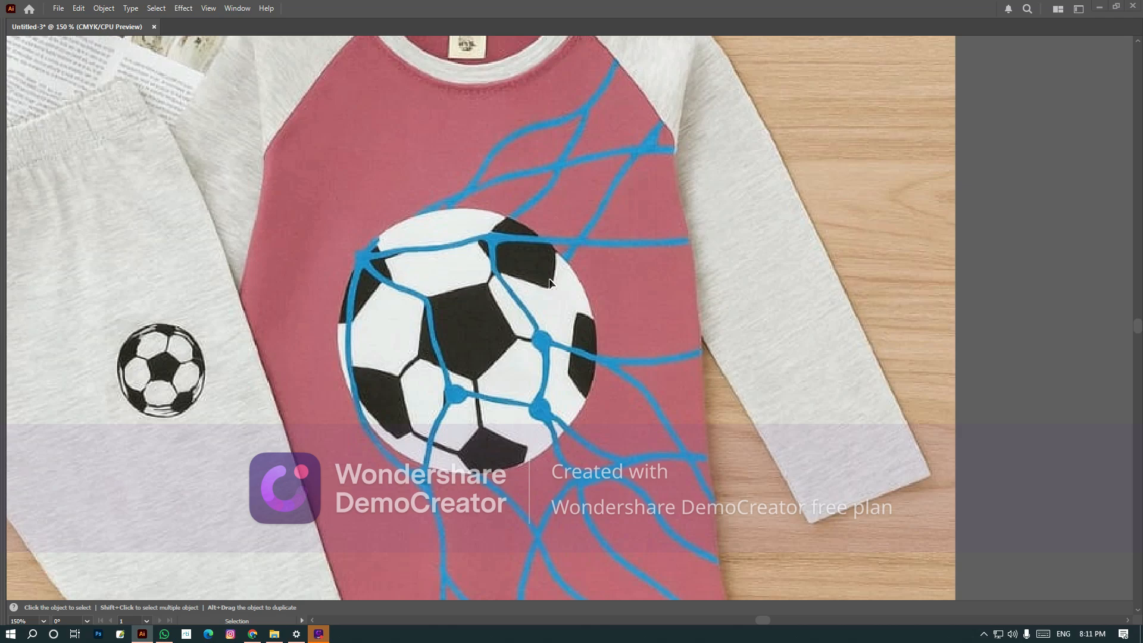
{"action": "key", "text": "ctrl+alt+3"}
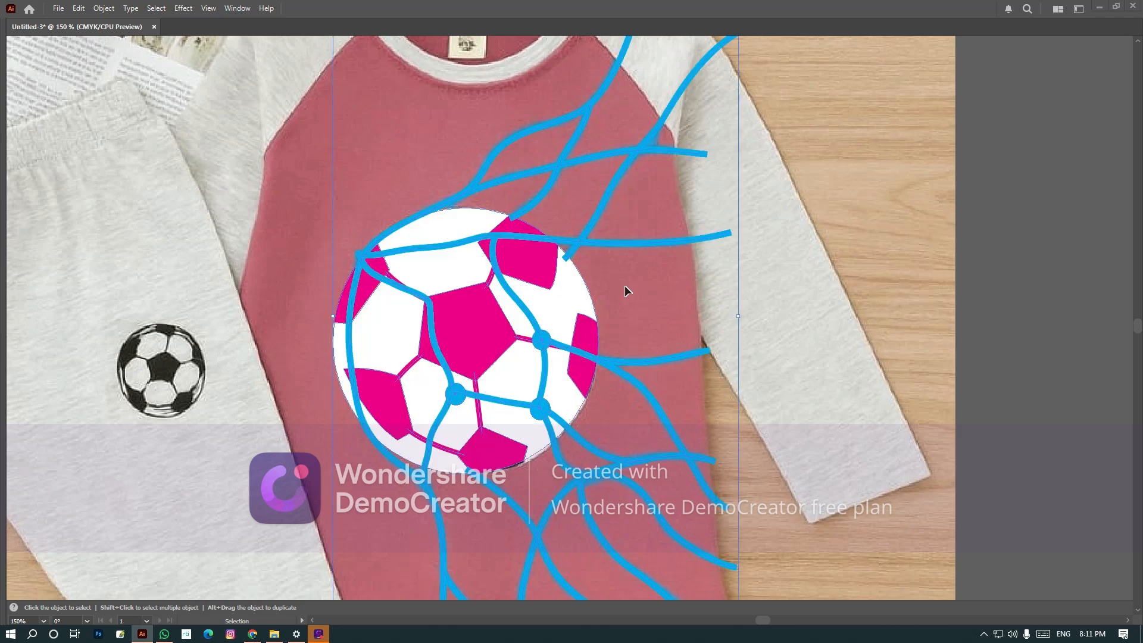
Select the net strands whose ends overlap the ball's upper and lower edges and arrange them behind the ball.
{"action": "left_click", "coordinate": [591, 203]}
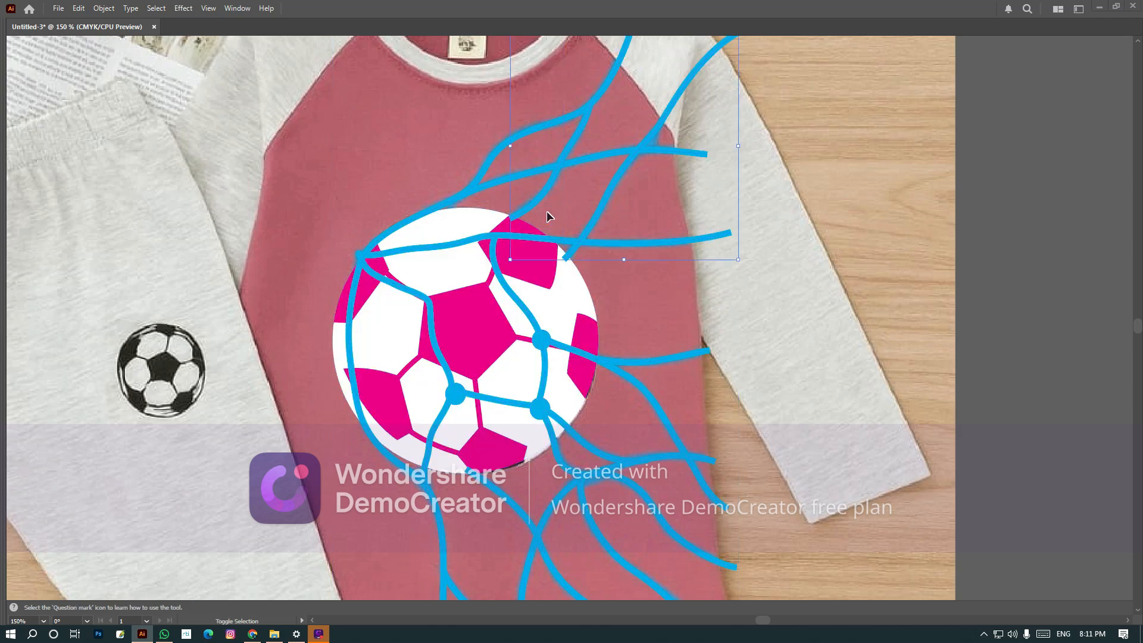
{"action": "scroll", "coordinate": [546, 212], "scroll_direction": "down", "scroll_amount": 3}
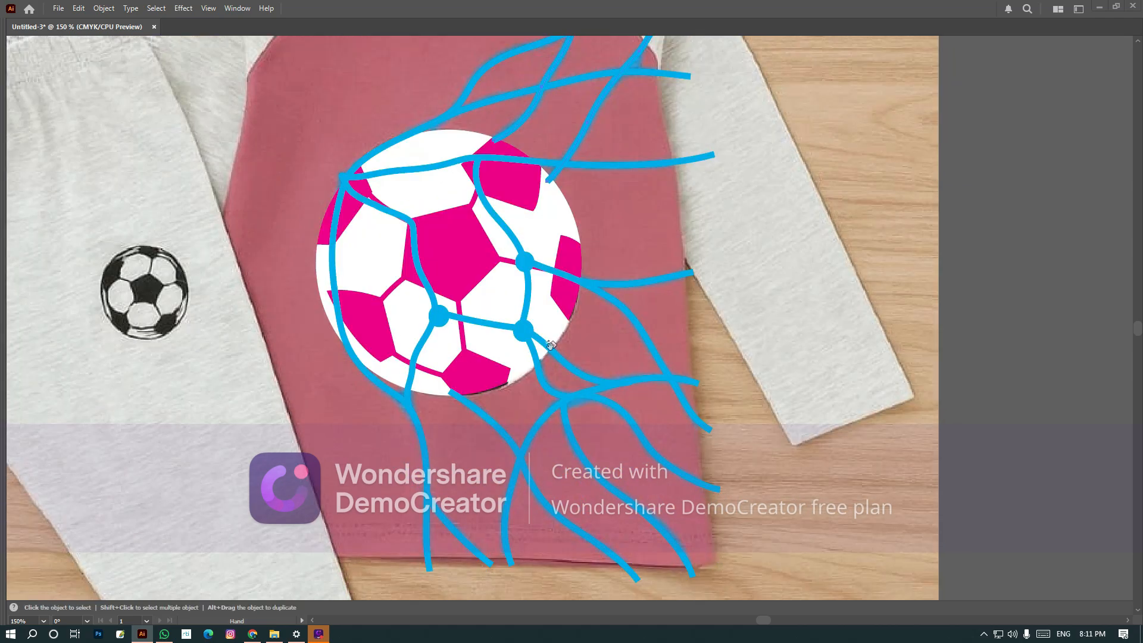
{"action": "left_click", "coordinate": [508, 431]}
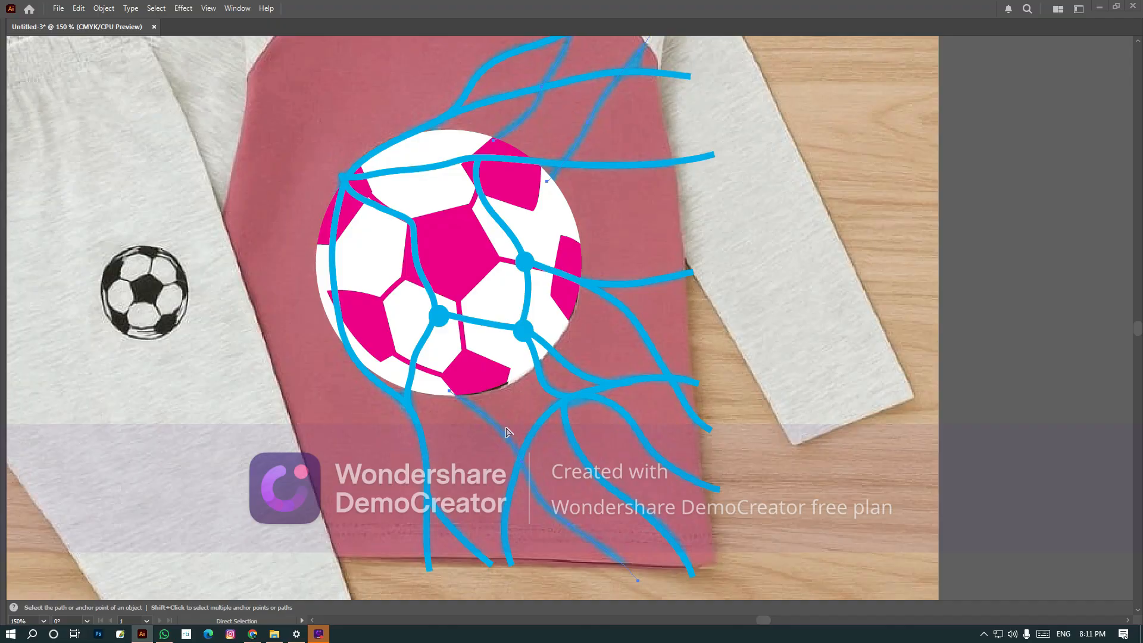
{"action": "key", "text": "ctrl"}
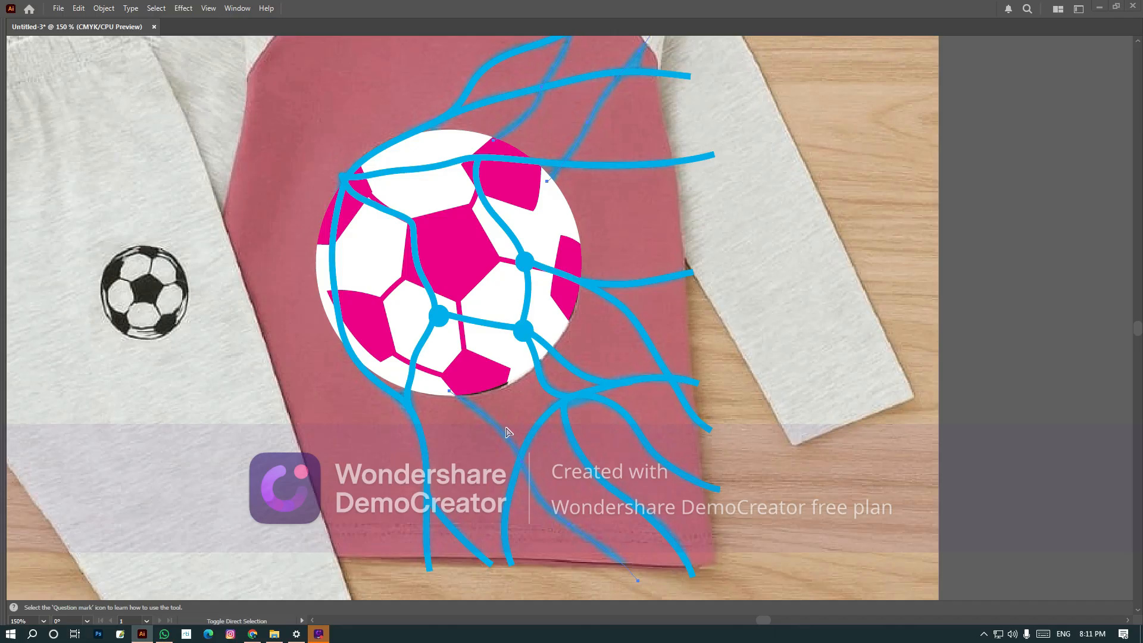
{"action": "key", "text": "ctrl+]"}
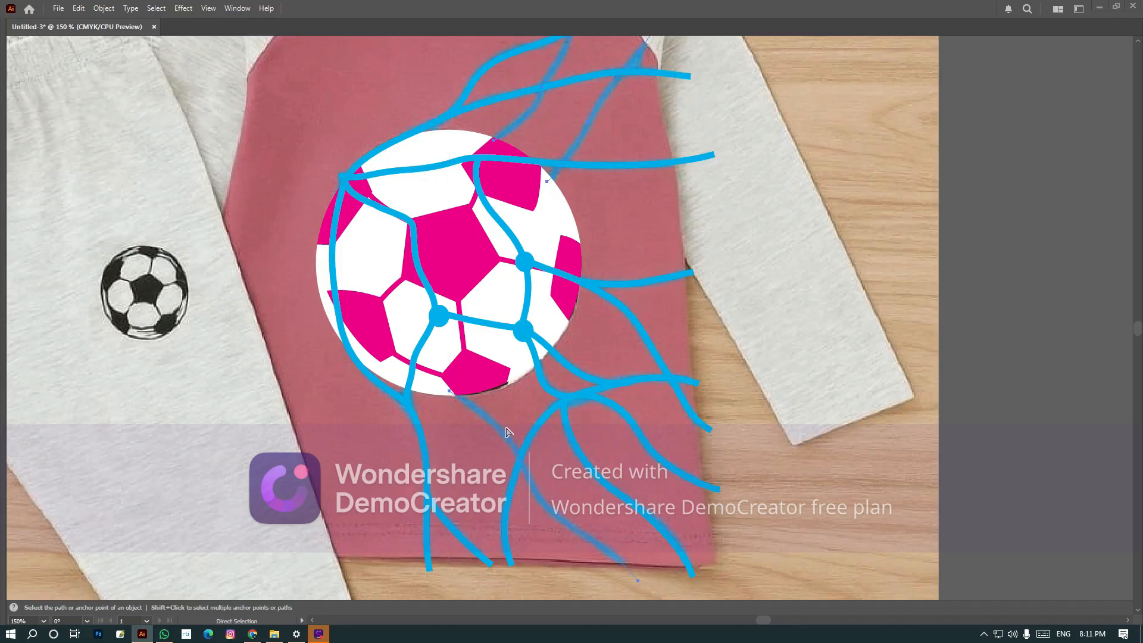
{"action": "key", "text": "ctrl"}
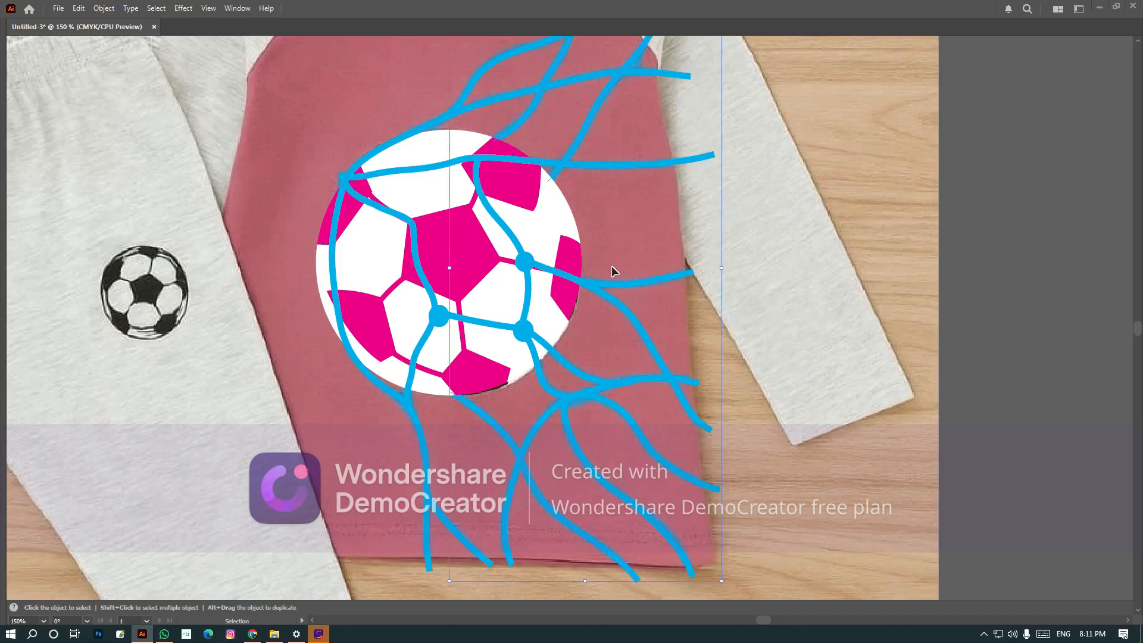
{"action": "left_click", "coordinate": [787, 285]}
{"action": "key", "text": "v"}
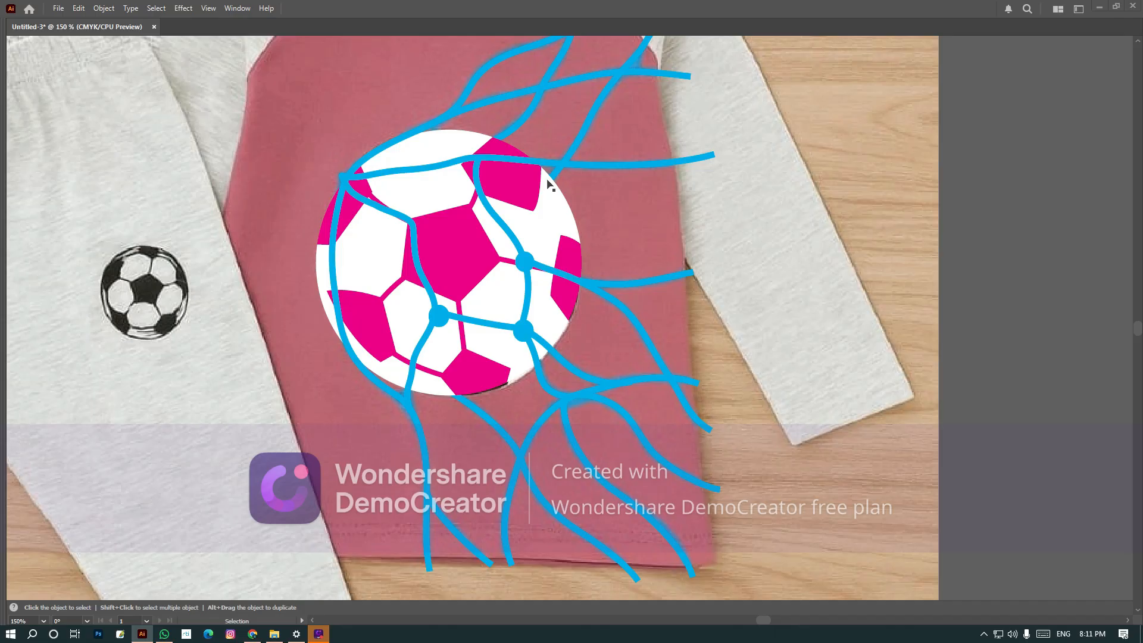
Examine how the complete tracing matches the printed design by repeatedly removing and restoring the artwork over the photo.
{"action": "key", "text": "h"}
{"action": "left_click_drag", "start_coordinate": [561, 195], "coordinate": [562, 276]}
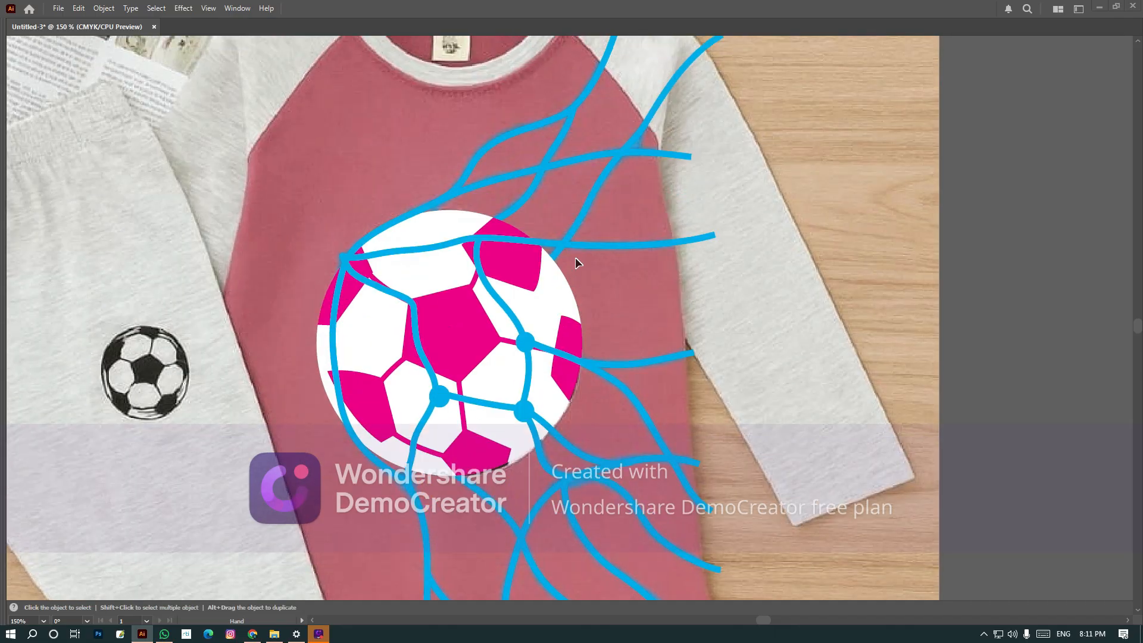
{"action": "key", "text": "v"}
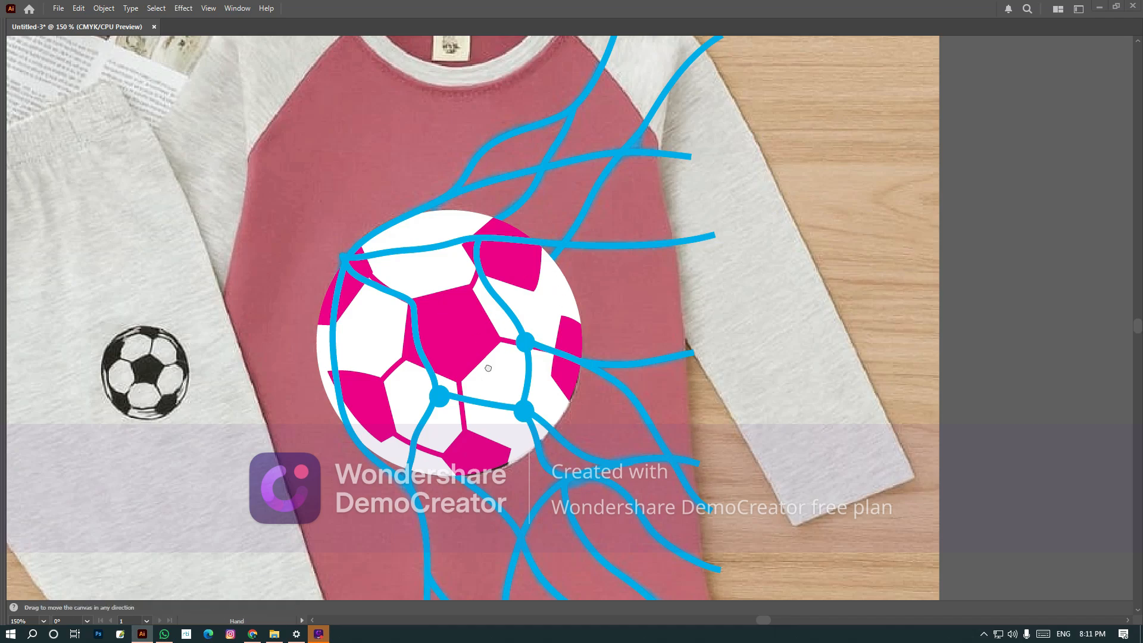
{"action": "left_click_drag", "start_coordinate": [482, 360], "coordinate": [567, 408]}
{"action": "key", "text": "a"}
{"action": "left_click", "coordinate": [477, 332]}
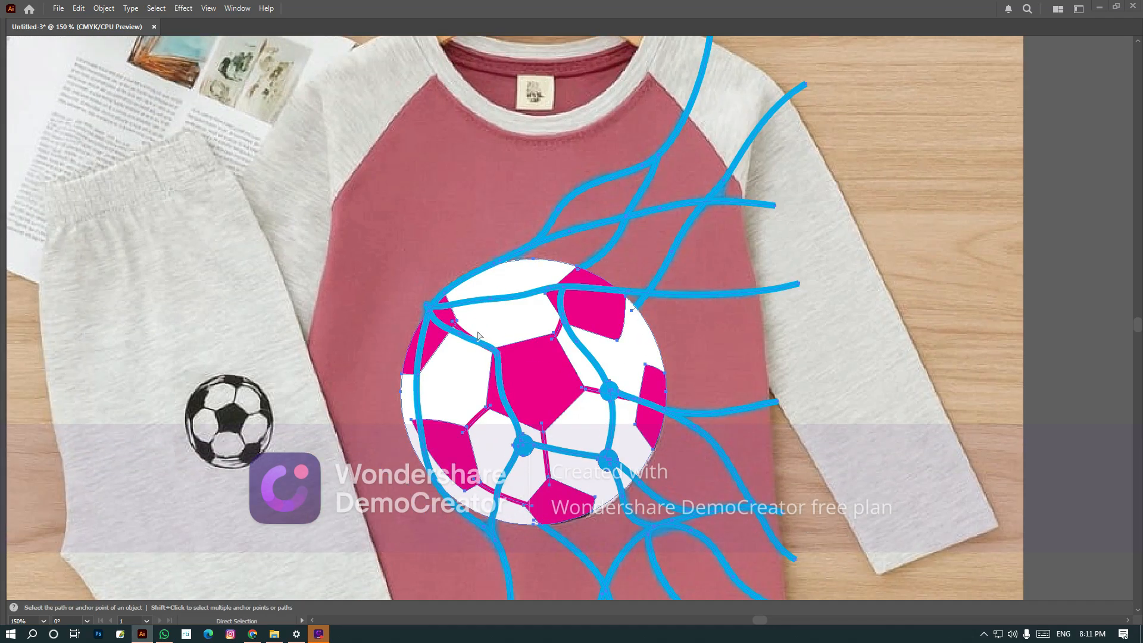
{"action": "key", "text": "ctrl+x"}
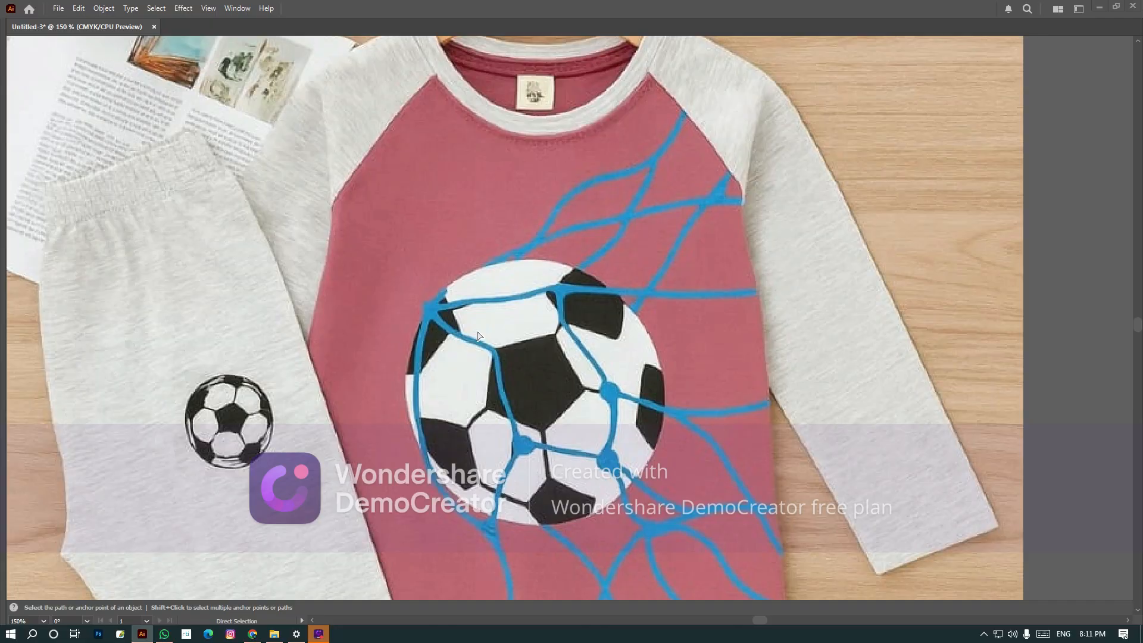
{"action": "key", "text": "ctrl+f"}
{"action": "key", "text": "ctrl+z"}
{"action": "key", "text": "ctrl+shift+z"}
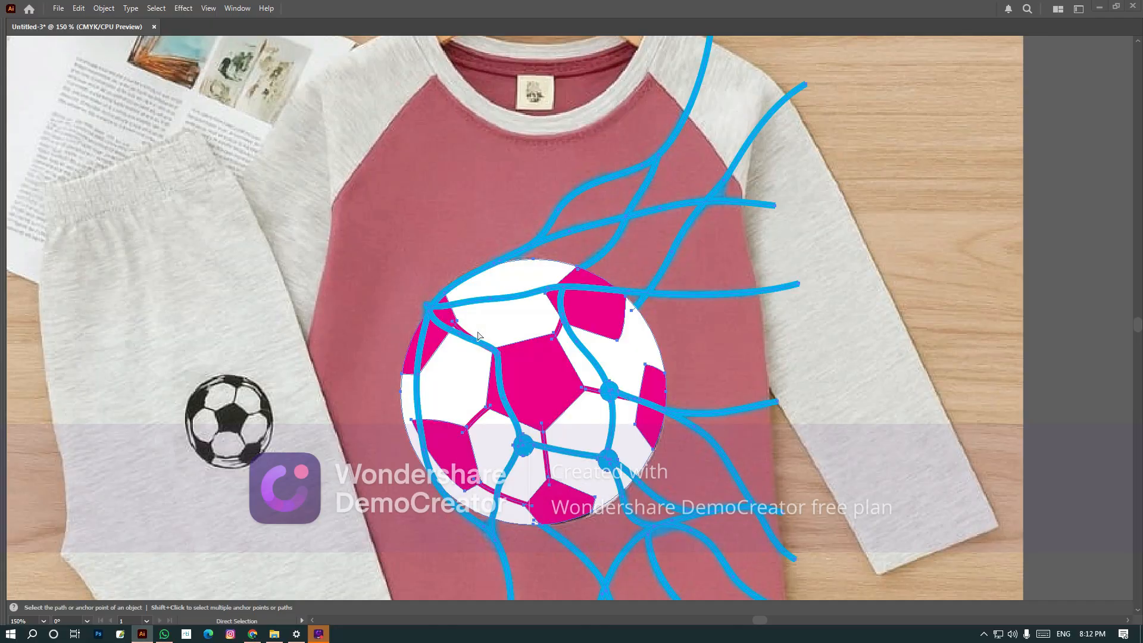
{"action": "key", "text": "ctrl+z"}
{"action": "key", "text": "ctrl+shift+z"}
{"action": "key", "text": "ctrl+z"}
{"action": "key", "text": "ctrl+shift+z"}
{"action": "key", "text": "ctrl+z"}
{"action": "key", "text": "ctrl+shift+z"}
{"action": "key", "text": "ctrl+z"}
{"action": "key", "text": "ctrl+shift+z"}
{"action": "key", "text": "ctrl+z"}
{"action": "key", "text": "ctrl+shift+z"}
Draw a small cyan filler shape with the Pen tool in the strand junction beyond the ball's lower-right edge.
{"action": "key", "text": "space"}
{"action": "left_click_drag", "start_coordinate": [561, 367], "coordinate": [489, 247]}
{"action": "key", "text": "ctrl+space"}
{"action": "left_click_drag", "start_coordinate": [314, 312], "coordinate": [798, 540]}
{"action": "key", "text": "ctrl+shift+a"}
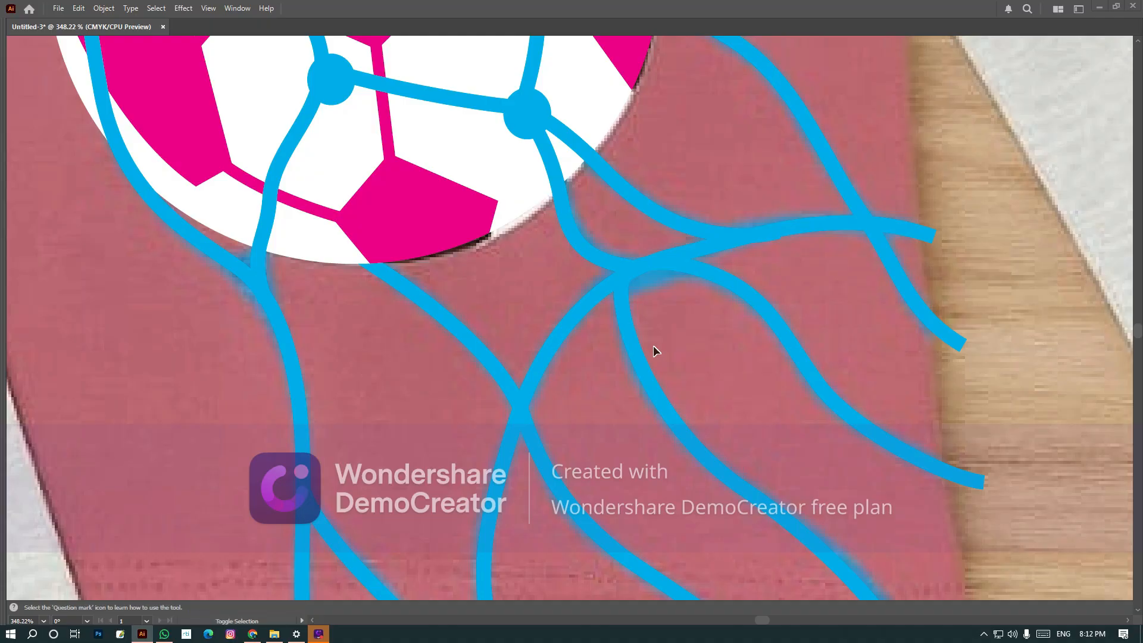
{"action": "key", "text": "p"}
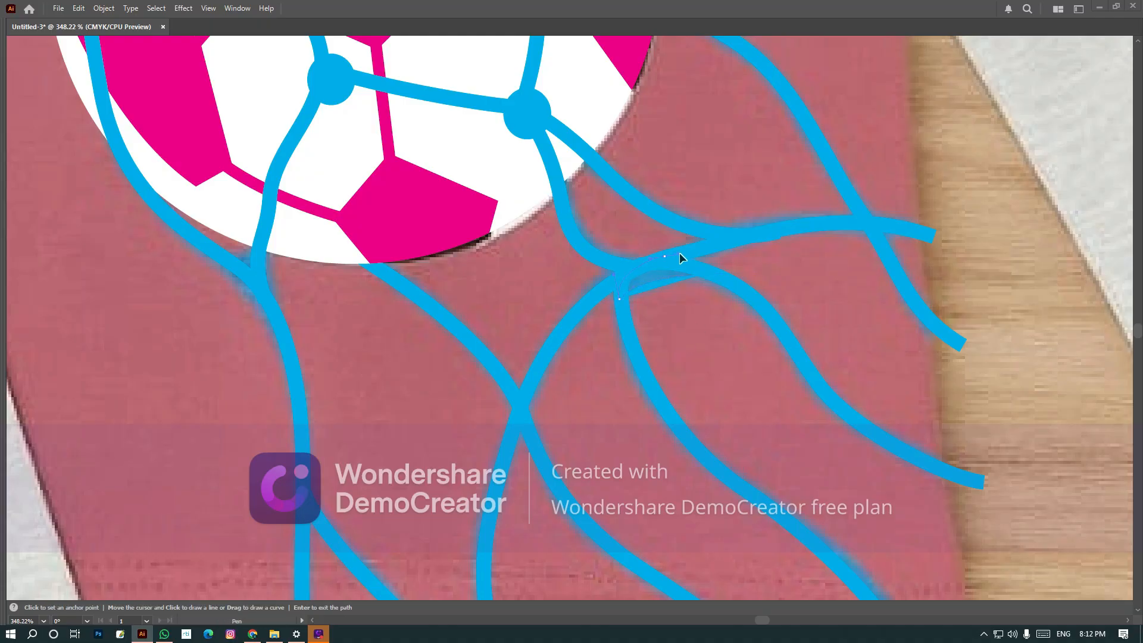
{"action": "left_click", "coordinate": [703, 276]}
Draw a small cyan filler shape with the Pen tool at the strand junction by the ball's lower-left edge.
{"action": "left_click_drag", "start_coordinate": [307, 296], "coordinate": [422, 360]}
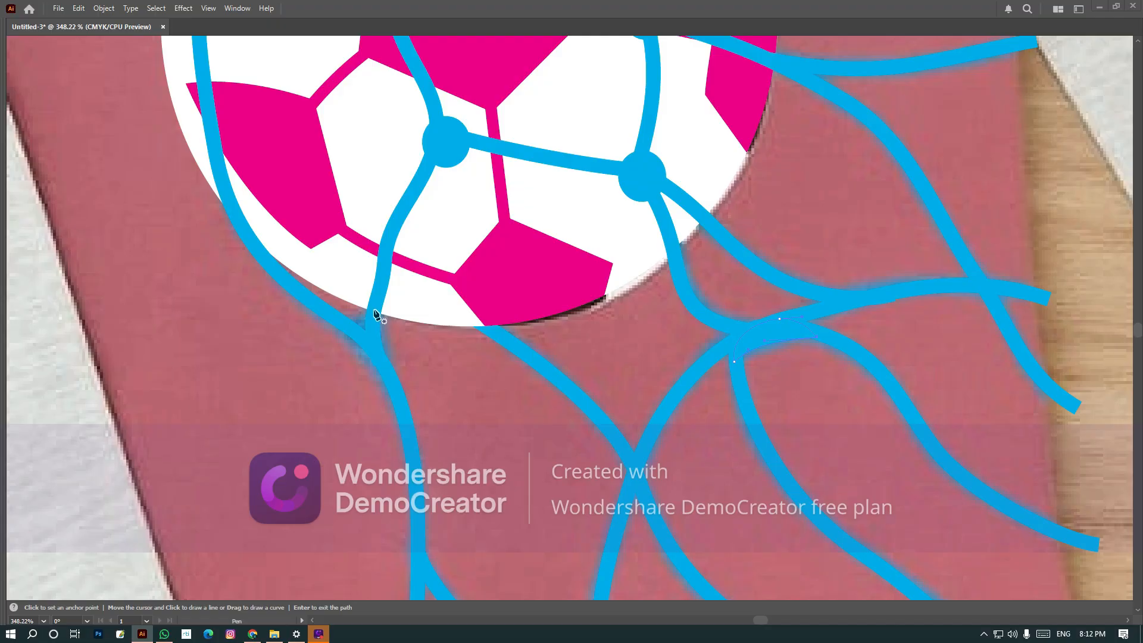
{"action": "left_click_drag", "start_coordinate": [373, 313], "coordinate": [344, 323]}
{"action": "left_click_drag", "start_coordinate": [381, 369], "coordinate": [398, 392]}
{"action": "left_click", "coordinate": [381, 312]}
{"action": "left_click", "coordinate": [373, 313]}
{"action": "key", "text": "ctrl+minus"}
{"action": "key", "text": "ctrl+minus"}
{"action": "key", "text": "ctrl+minus"}
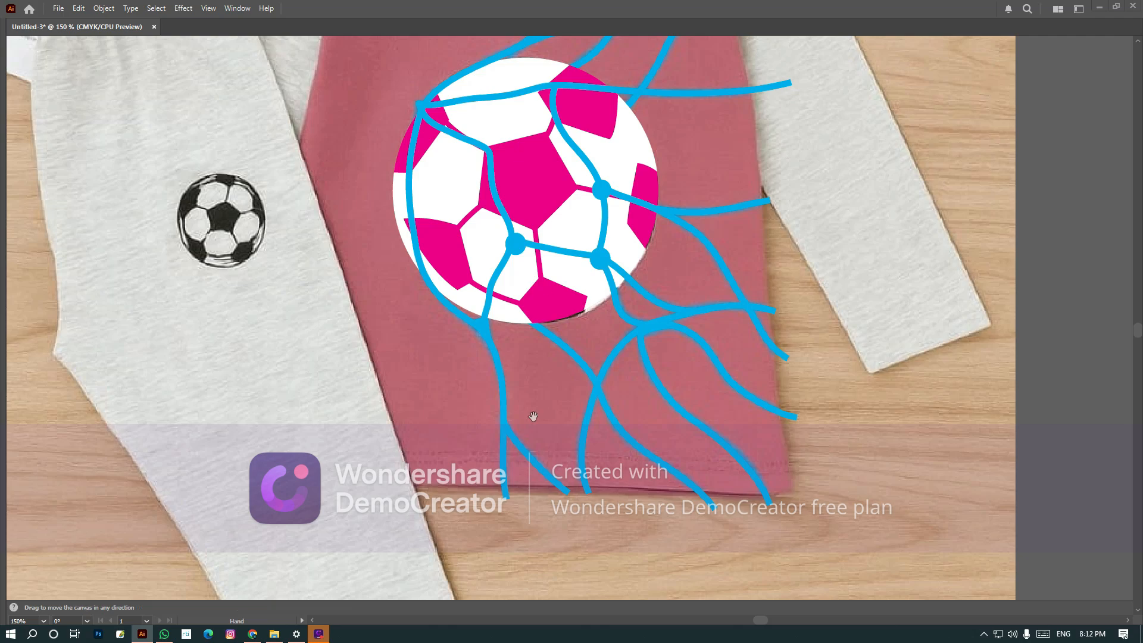
{"action": "left_click_drag", "start_coordinate": [534, 416], "coordinate": [513, 598]}
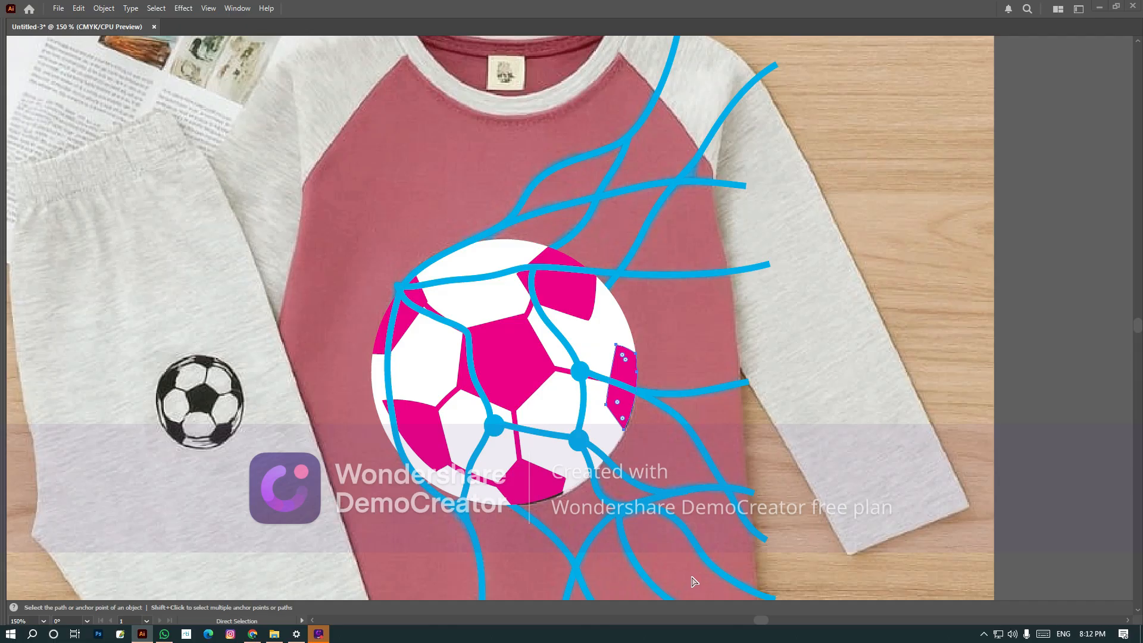
Select all the ball's patches with the same magenta fill and fill them with black.
{"action": "key", "text": "alt+s"}
{"action": "key", "text": "m"}
{"action": "key", "text": "f"}
{"action": "key", "text": "Tab"}
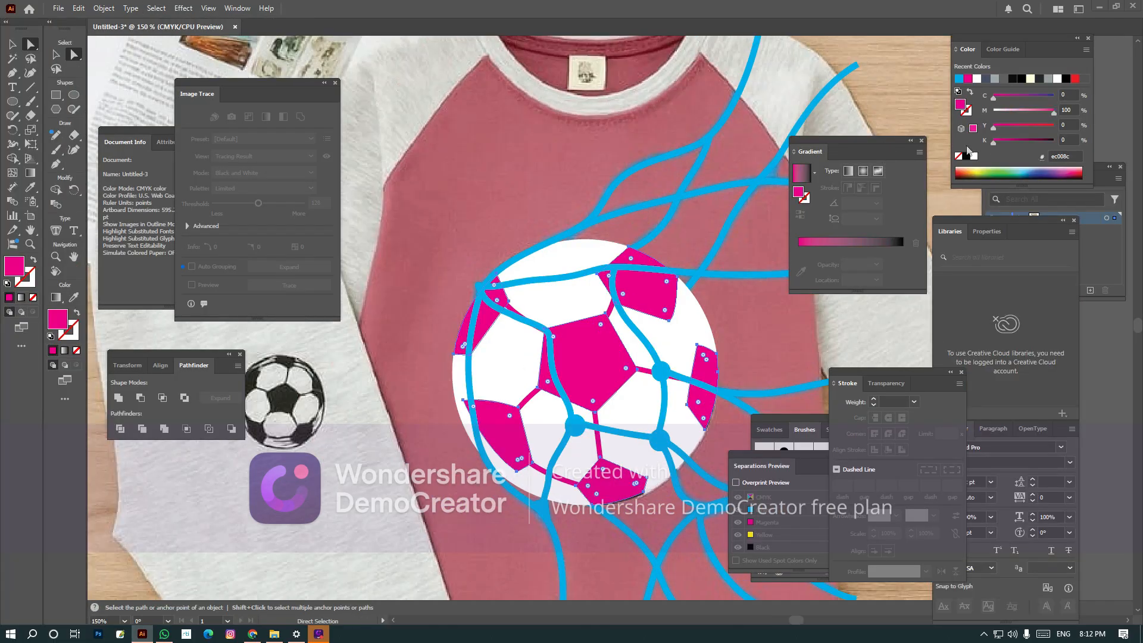
{"action": "left_click", "coordinate": [966, 156]}
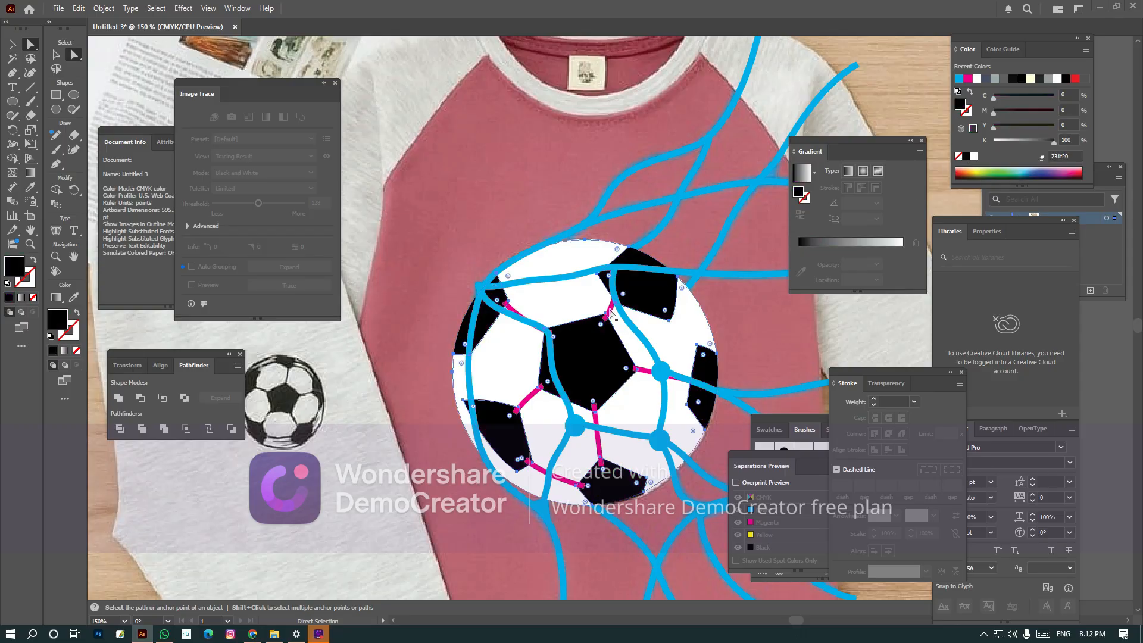
Select the ball's magenta seam lines and recolour their strokes black.
{"action": "left_click", "coordinate": [611, 314]}
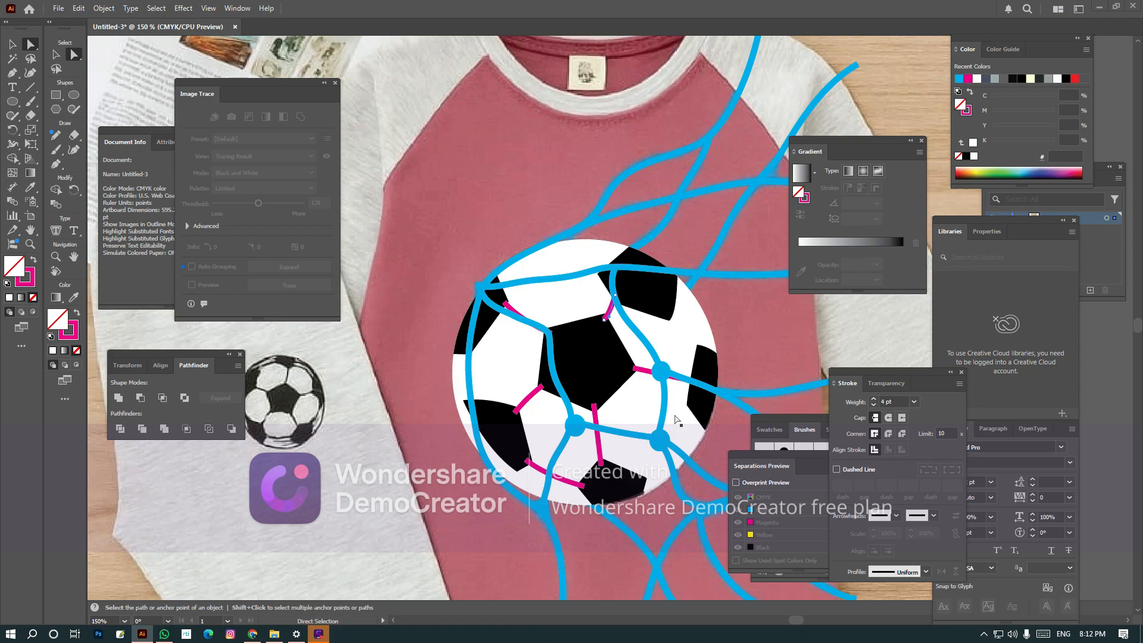
{"action": "key", "text": "ctrl"}
{"action": "left_click", "coordinate": [968, 111]}
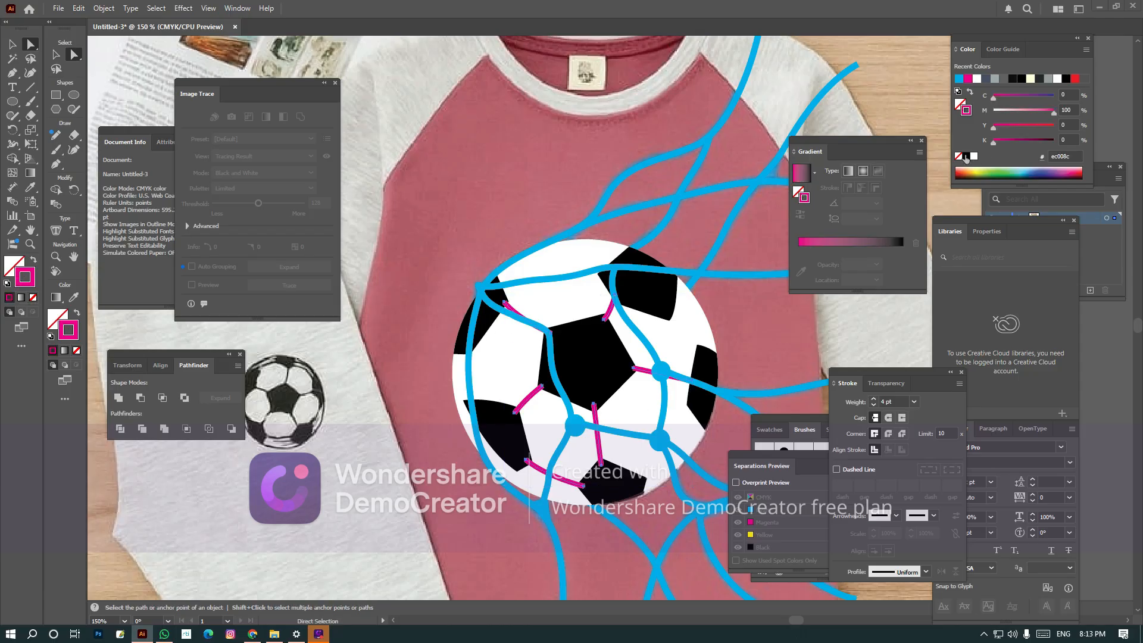
{"action": "left_click", "coordinate": [966, 156]}
{"action": "key", "text": "Tab"}
{"action": "key", "text": "ctrl+minus"}
{"action": "key", "text": "ctrl+minus"}
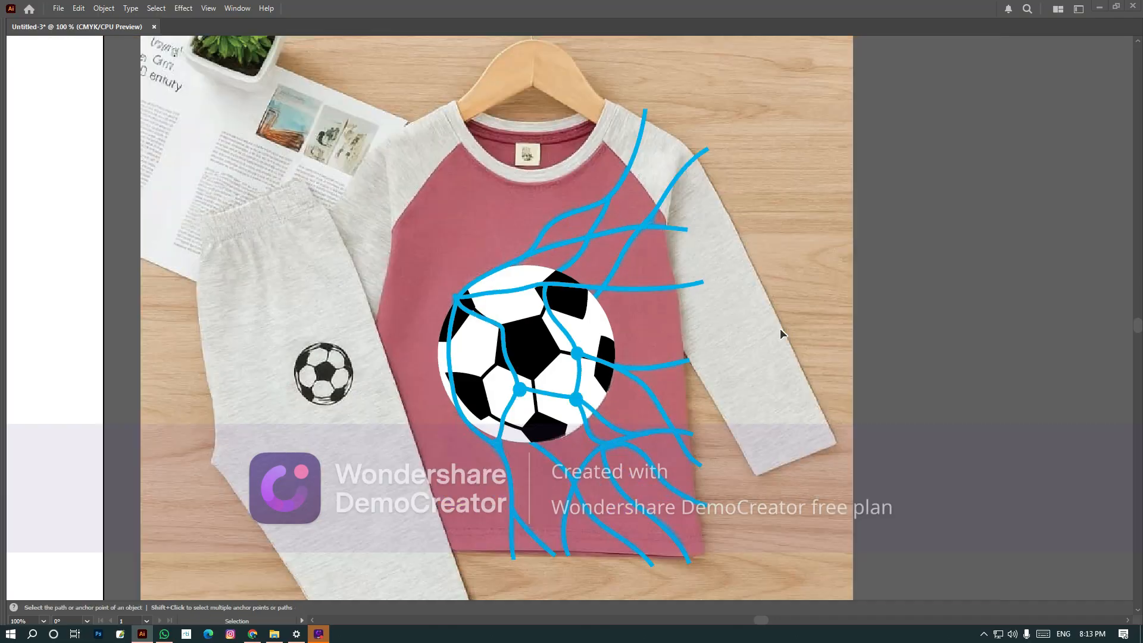
{"action": "left_click", "coordinate": [786, 315]}
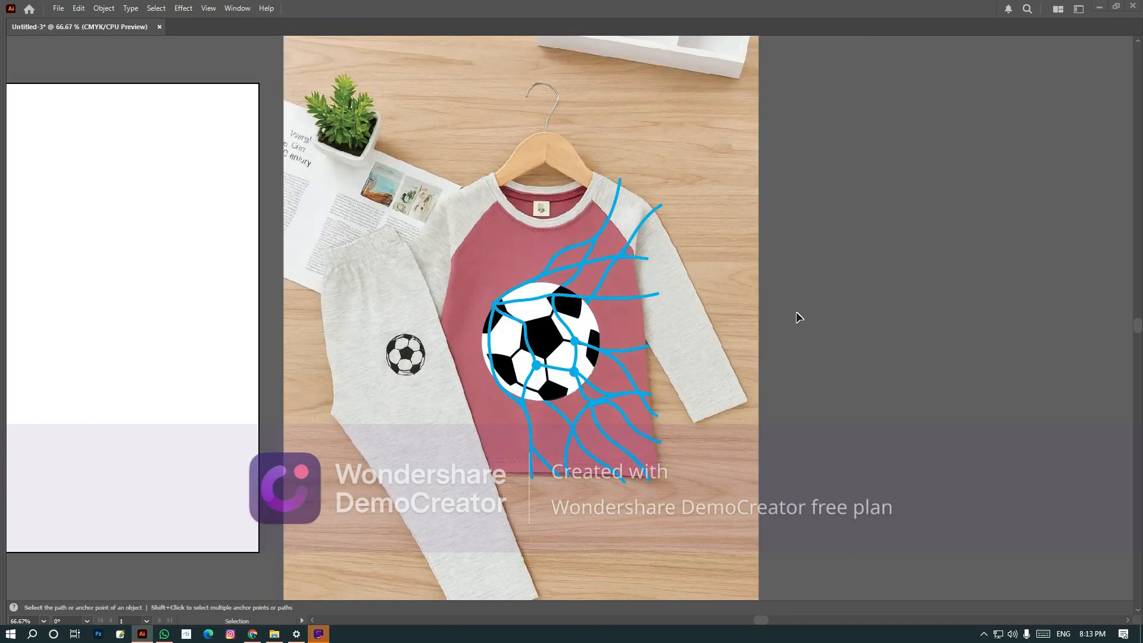
Open the Illustrator file Adidas camo[1] from the November folder.
{"action": "key", "text": "ctrl+minus"}
{"action": "key", "text": "ctrl+space"}
{"action": "left_click_drag", "start_coordinate": [410, 199], "coordinate": [731, 479]}
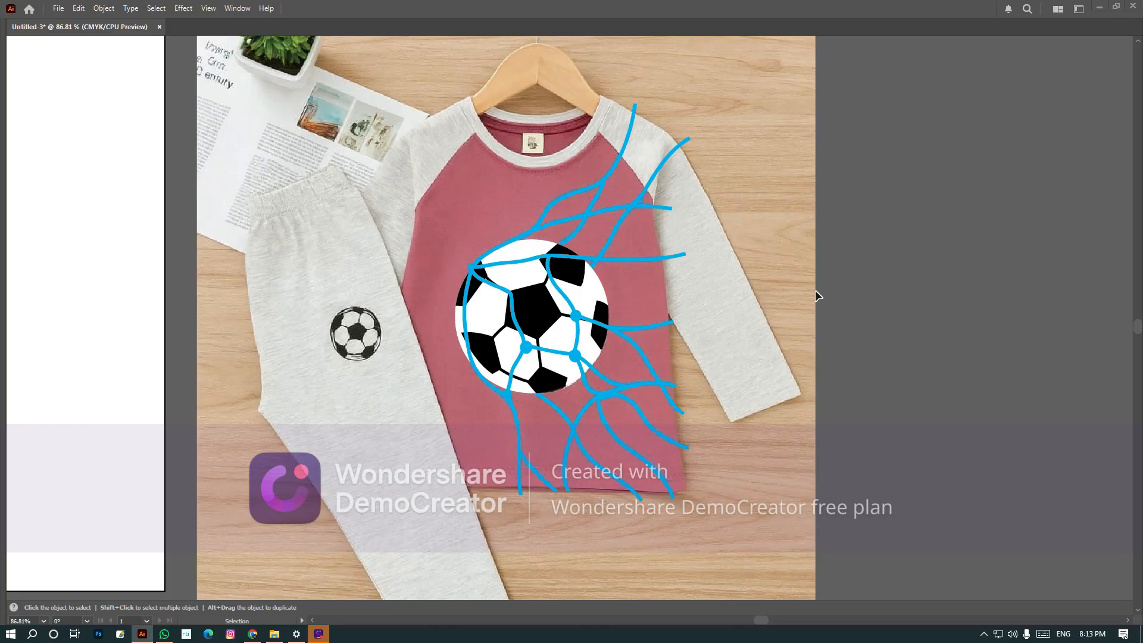
{"action": "key", "text": "ctrl+o"}
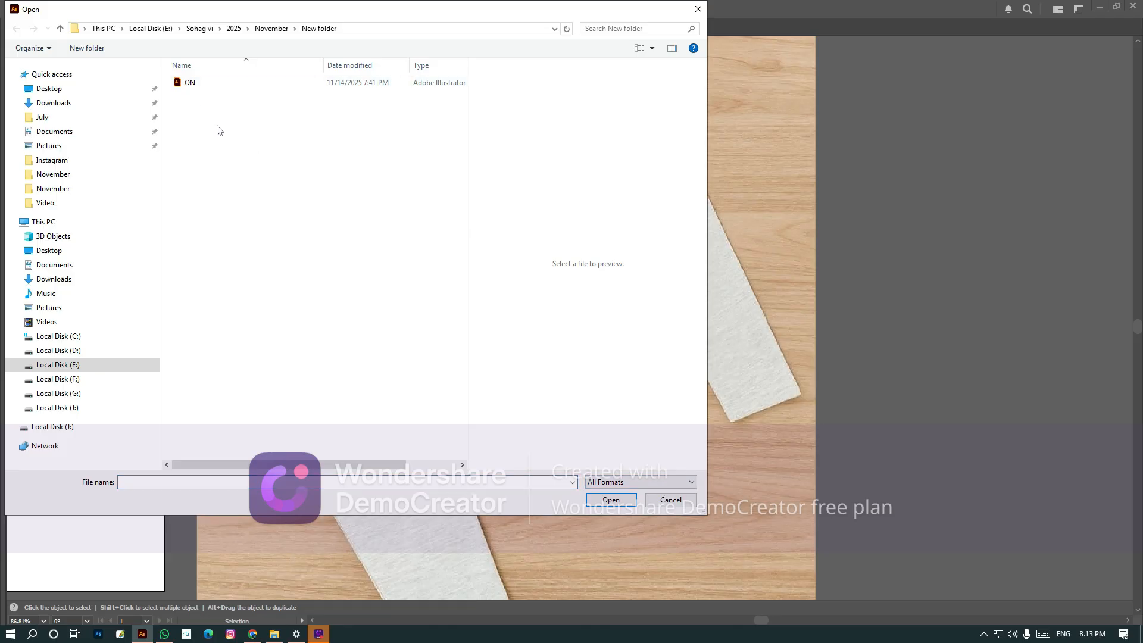
{"action": "key", "text": "alt+Up"}
{"action": "left_click", "coordinate": [210, 95]}
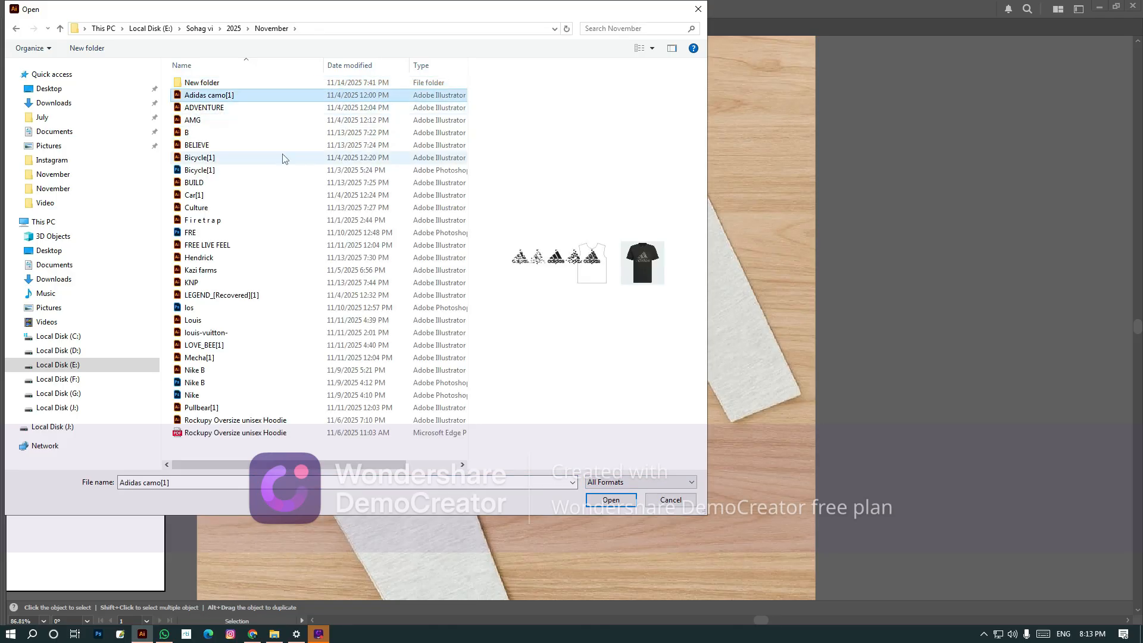
{"action": "key", "text": "Return"}
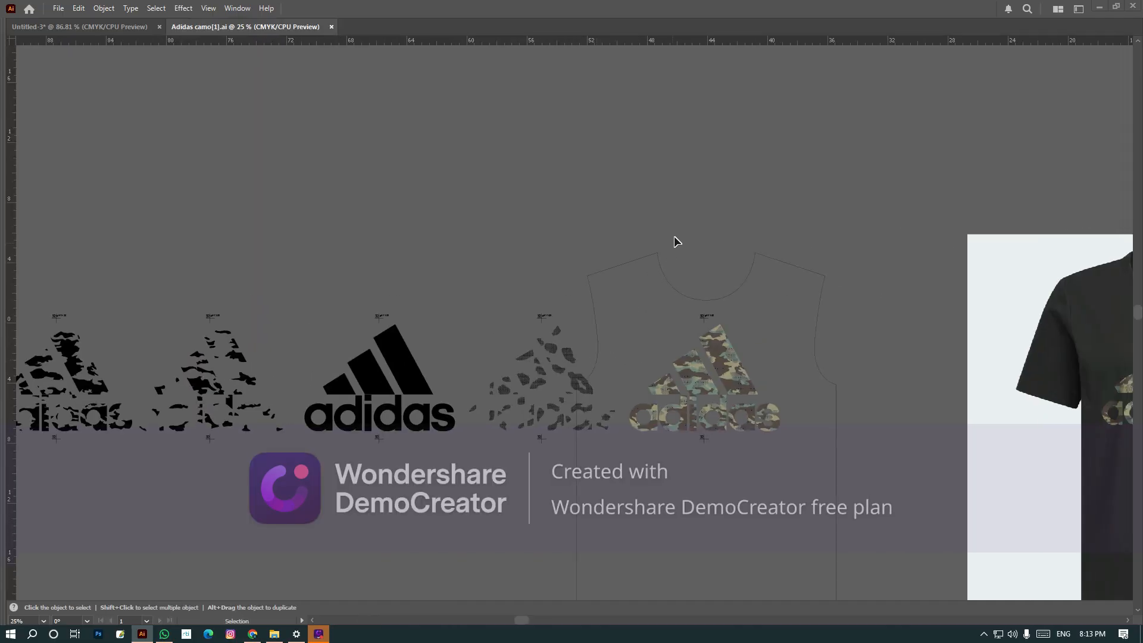
Cut the shirt-front outline from the Adidas camo[1] artwork and close that file without saving.
{"action": "left_click", "coordinate": [636, 280]}
{"action": "key", "text": "a"}
{"action": "key", "text": "Delete"}
{"action": "key", "text": "ctrl+w"}
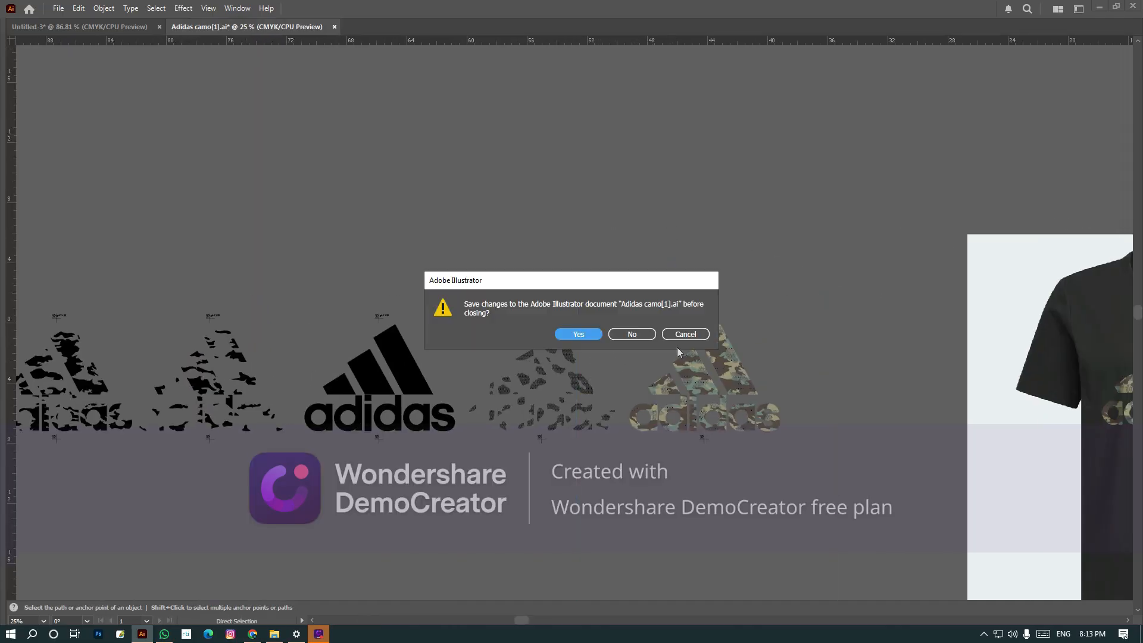
{"action": "key", "text": "Escape"}
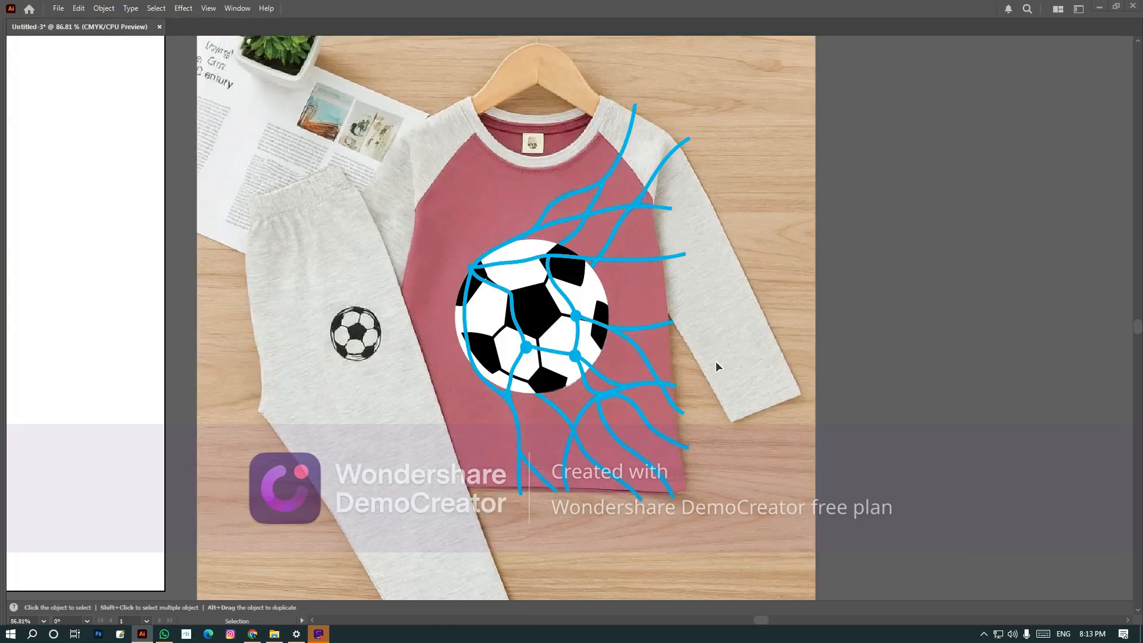
Paste the shirt outline into the football artwork and scale it down over the photographed shirt.
{"action": "left_click_drag", "start_coordinate": [826, 388], "coordinate": [490, 352]}
{"action": "key", "text": "ctrl+minus"}
{"action": "key", "text": "ctrl+minus"}
{"action": "key", "text": "ctrl+minus"}
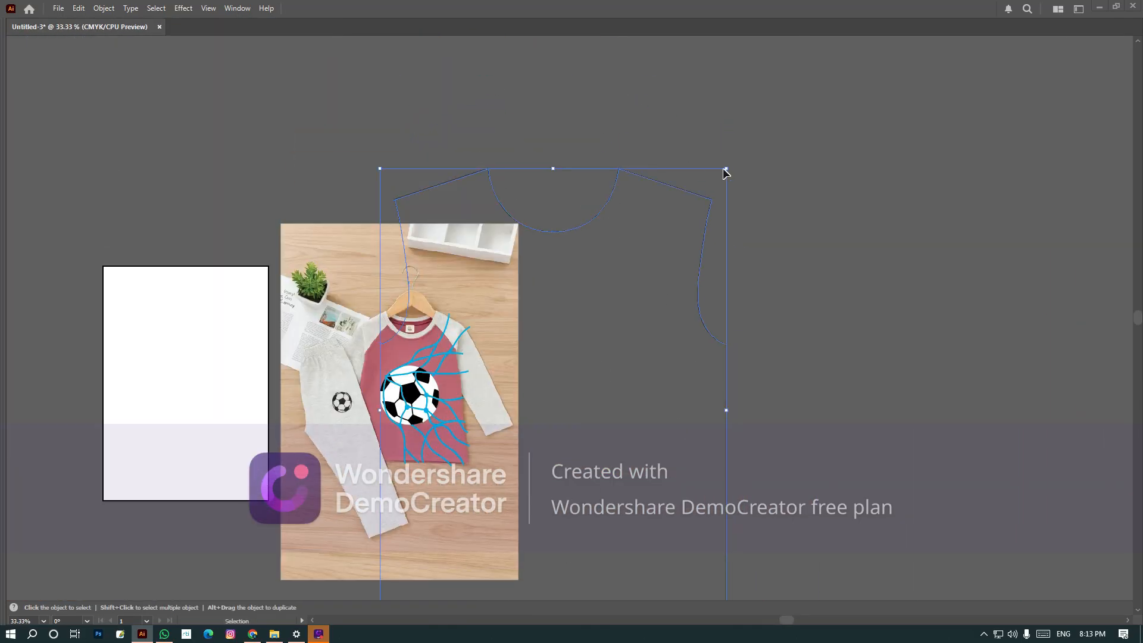
{"action": "mouse_move", "coordinate": [728, 172]}
{"action": "left_mouse_down"}
{"action": "mouse_move", "coordinate": [648, 242]}
{"action": "mouse_move", "coordinate": [610, 331]}
{"action": "mouse_move", "coordinate": [474, 345]}
{"action": "mouse_move", "coordinate": [415, 329]}
{"action": "left_mouse_up"}
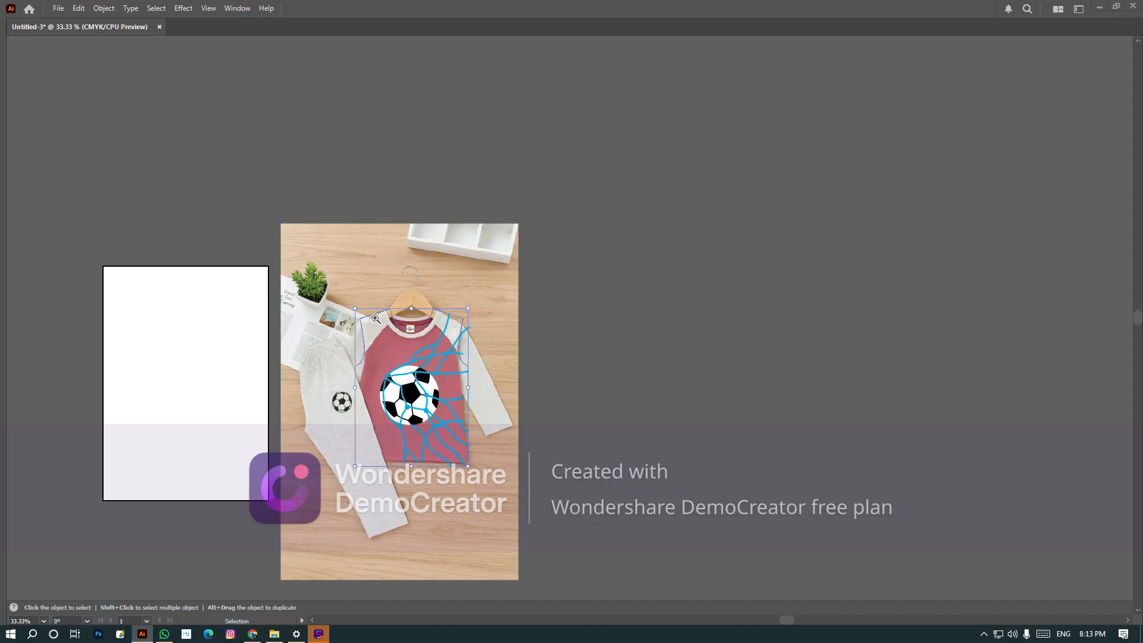
Fit the outline's size to the photographed shirt and nudge it slightly upward to align with the shoulders and hem.
{"action": "key", "text": "ctrl+space"}
{"action": "left_click_drag", "start_coordinate": [305, 272], "coordinate": [510, 472]}
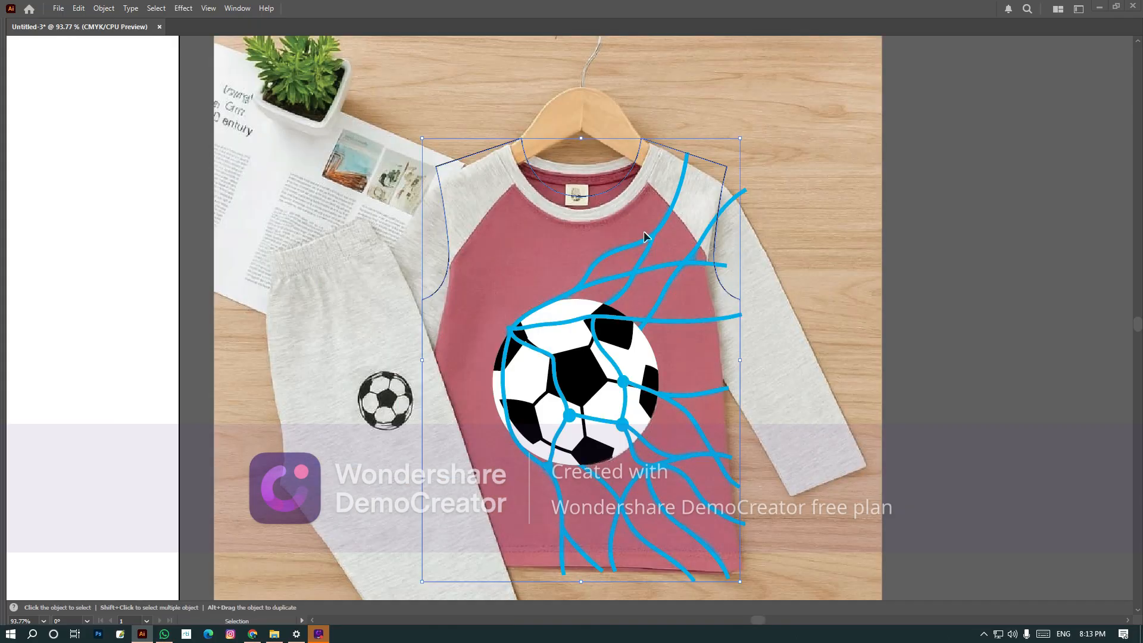
{"action": "left_click_drag", "start_coordinate": [741, 139], "coordinate": [732, 150]}
{"action": "key", "text": "space"}
{"action": "left_click_drag", "start_coordinate": [756, 255], "coordinate": [758, 214]}
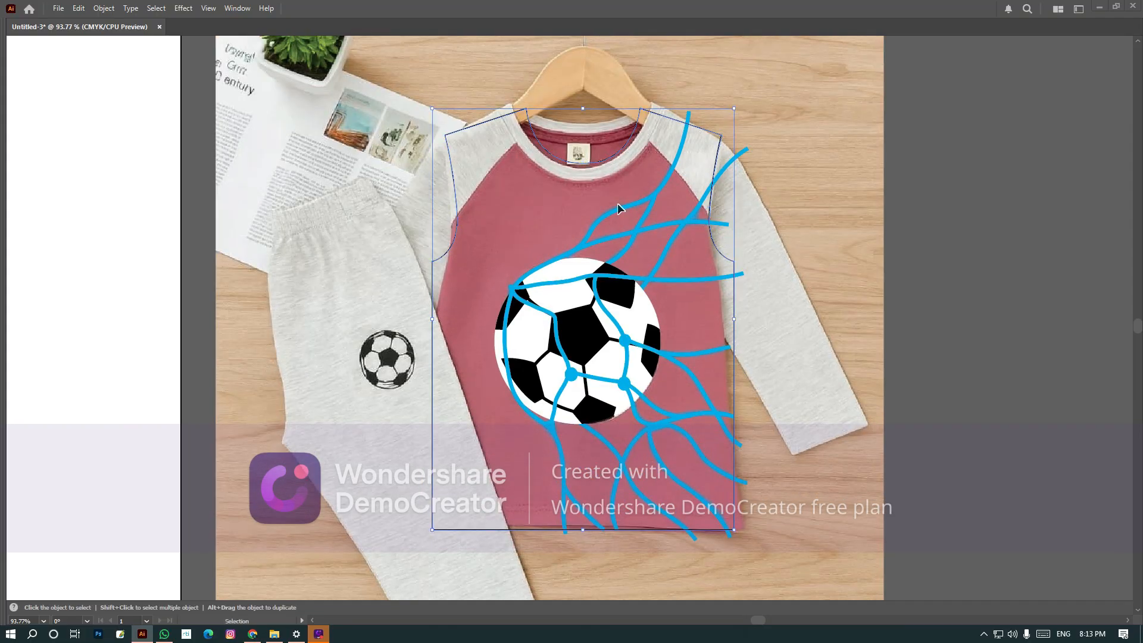
{"action": "key", "text": "Up"}
{"action": "key", "text": "Up"}
{"action": "key", "text": "Up"}
{"action": "key", "text": "Up"}
{"action": "key", "text": "Up"}
{"action": "key", "text": "Up"}
{"action": "key", "text": "Up"}
{"action": "key", "text": "Up"}
{"action": "key", "text": "Up"}
{"action": "key", "text": "Up"}
{"action": "key", "text": "Up"}
{"action": "key", "text": "Up"}
{"action": "key", "text": "Up"}
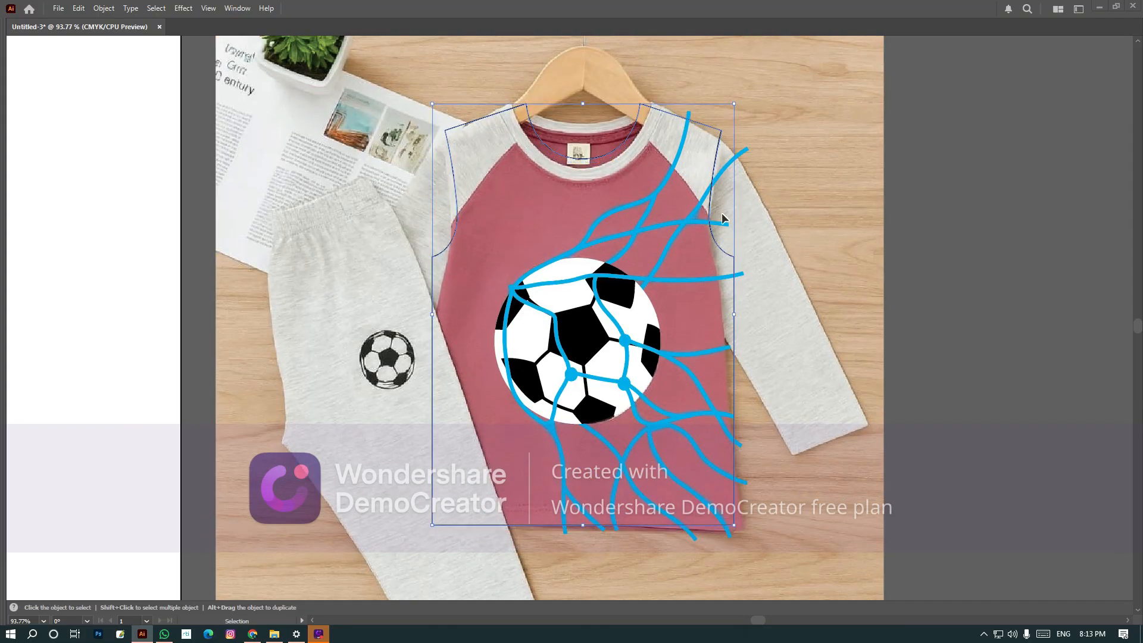
Extend the end of the net strand running from the ball's right-hand knot past the outline's right edge.
{"action": "key", "text": "a"}
{"action": "scroll", "coordinate": [684, 429], "scroll_direction": "right", "scroll_amount": 3}
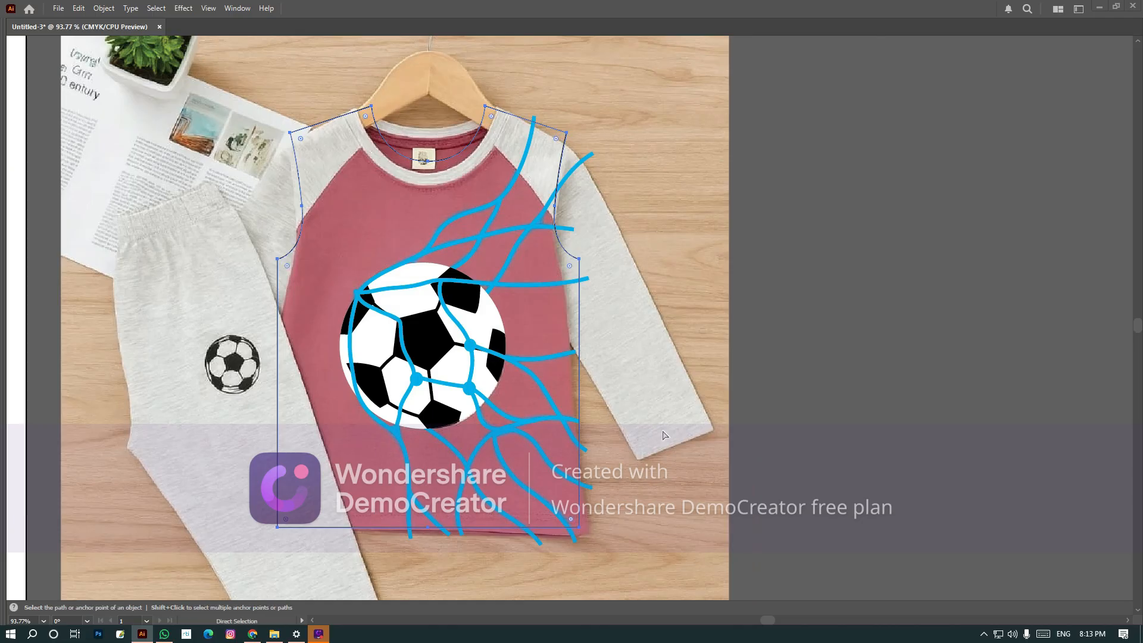
{"action": "scroll", "coordinate": [658, 421], "scroll_direction": "down", "scroll_amount": 2}
{"action": "scroll", "coordinate": [695, 384], "scroll_direction": "up", "scroll_amount": 5}
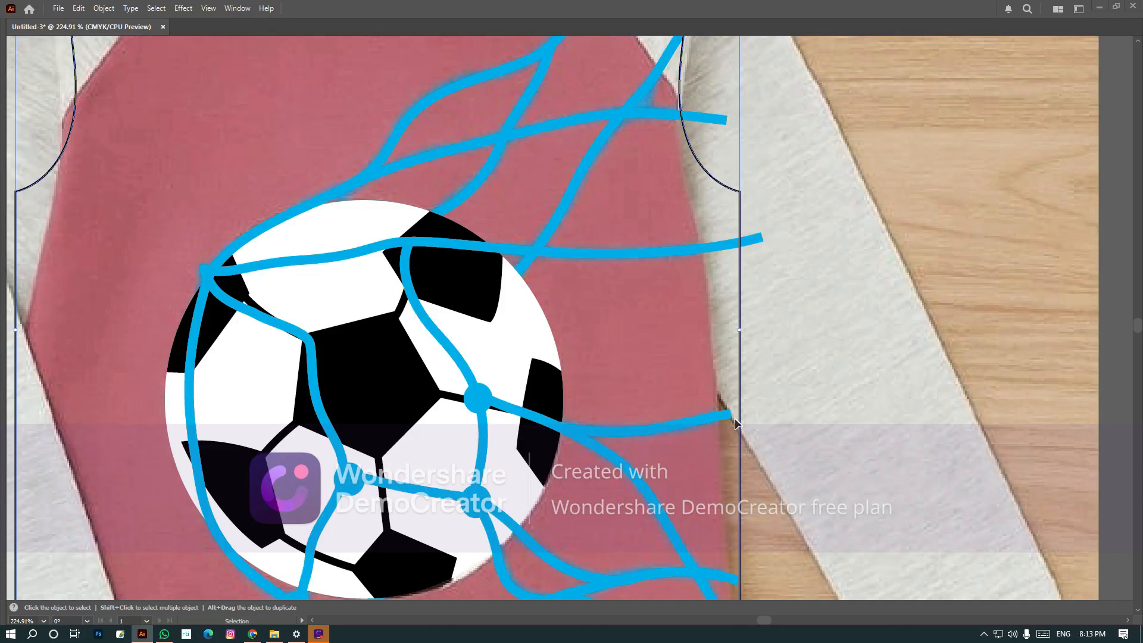
{"action": "left_click", "coordinate": [732, 416]}
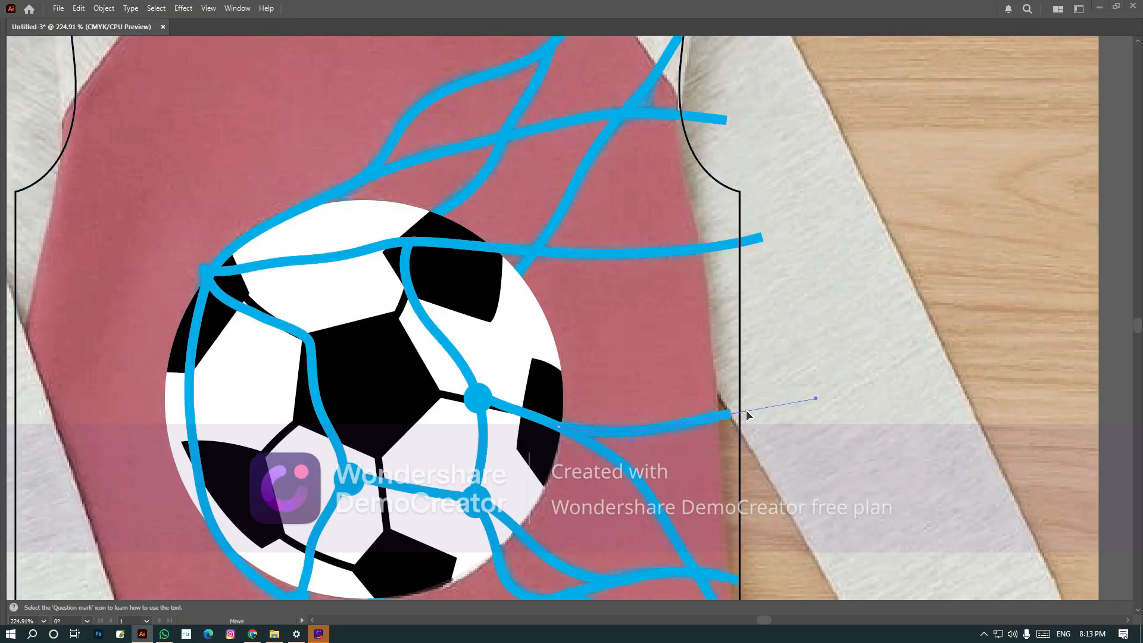
{"action": "left_click_drag", "start_coordinate": [743, 454], "coordinate": [725, 334]}
Extend the end of the strand curving beyond the ball's lower-right side past the outline's right edge.
{"action": "left_click", "coordinate": [710, 462]}
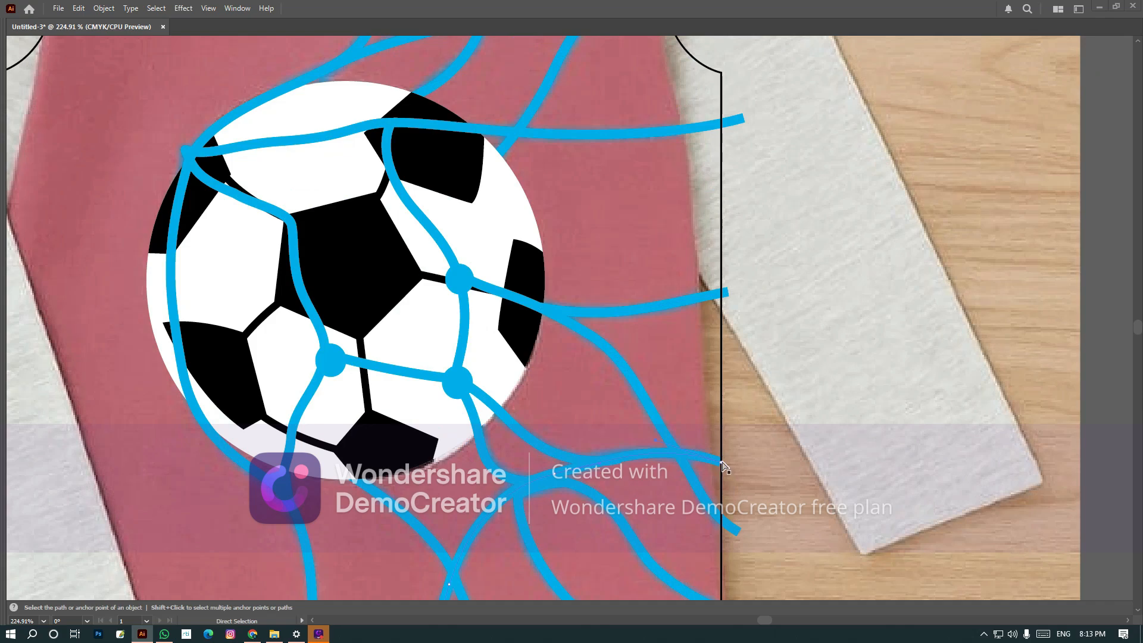
{"action": "left_click", "coordinate": [720, 464]}
{"action": "left_click_drag", "start_coordinate": [721, 462], "coordinate": [729, 463]}
{"action": "left_click_drag", "start_coordinate": [796, 505], "coordinate": [764, 372]}
{"action": "key", "text": "v"}
{"action": "key", "text": "a"}
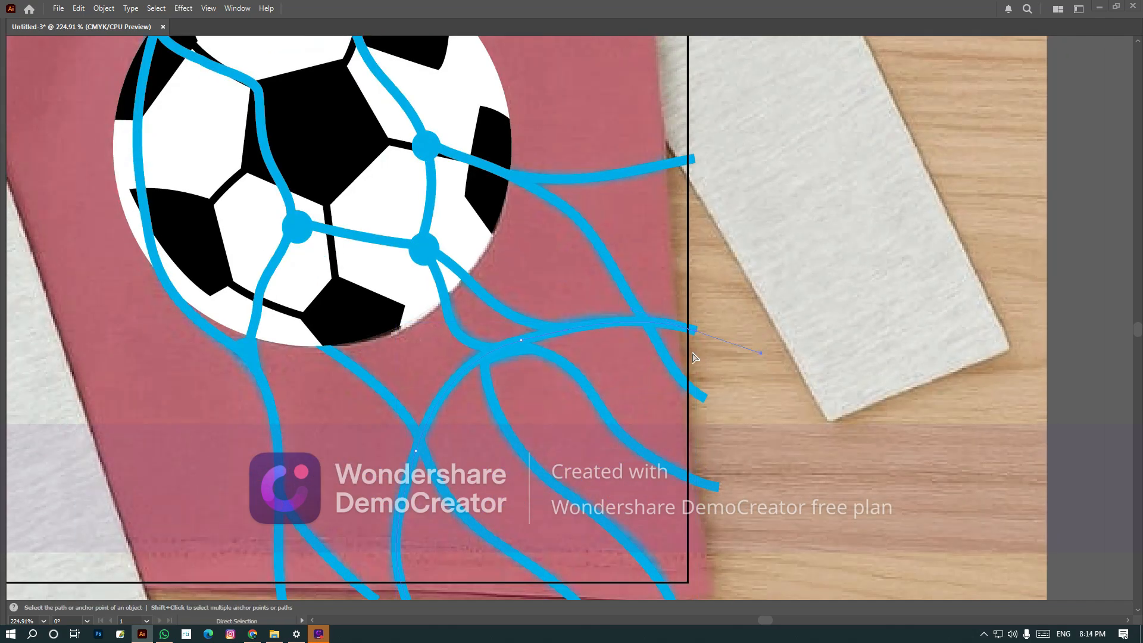
{"action": "left_click", "coordinate": [697, 328]}
{"action": "key", "text": "v"}
{"action": "left_click_drag", "start_coordinate": [702, 332], "coordinate": [681, 314]}
{"action": "key", "text": "ctrl+minus"}
{"action": "key", "text": "ctrl+minus"}
{"action": "left_click_drag", "start_coordinate": [613, 357], "coordinate": [702, 428]}
{"action": "key", "text": "ctrl+minus"}
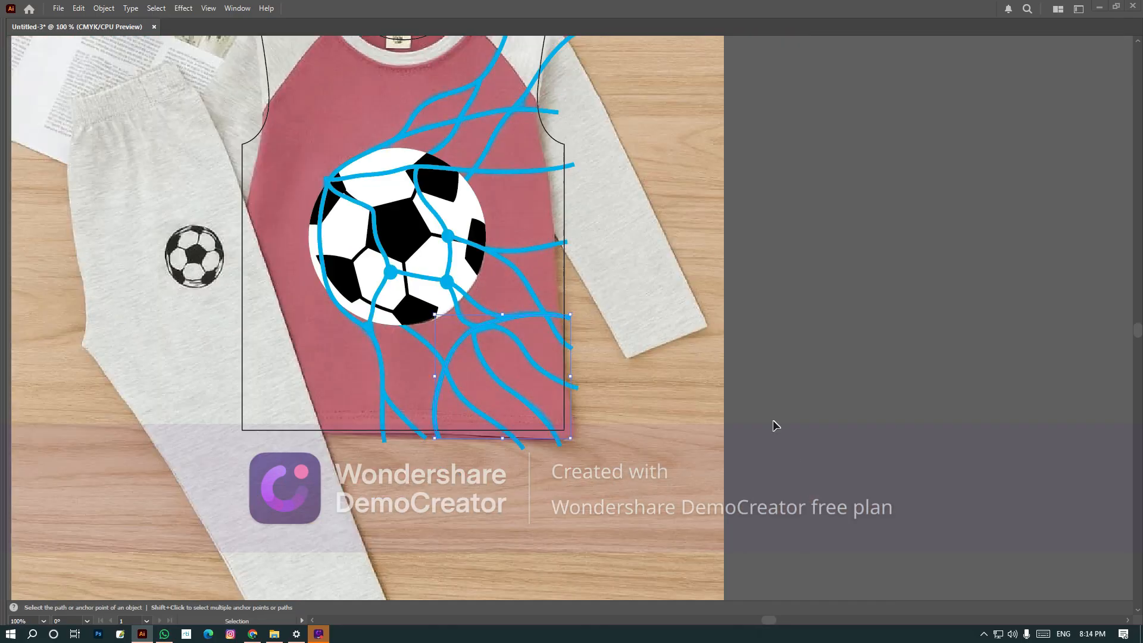
Select the ball, net and shirt outline together and move them to the empty space right of the photo.
{"action": "key", "text": "ctrl+minus"}
{"action": "left_click_drag", "start_coordinate": [651, 312], "coordinate": [643, 420]}
{"action": "key", "text": "ctrl+minus"}
{"action": "key", "text": "ctrl+a"}
{"action": "left_click_drag", "start_coordinate": [543, 272], "coordinate": [739, 408]}
Clip the ball-and-net artwork to the shirt outline with a clipping mask.
{"action": "key", "text": "a"}
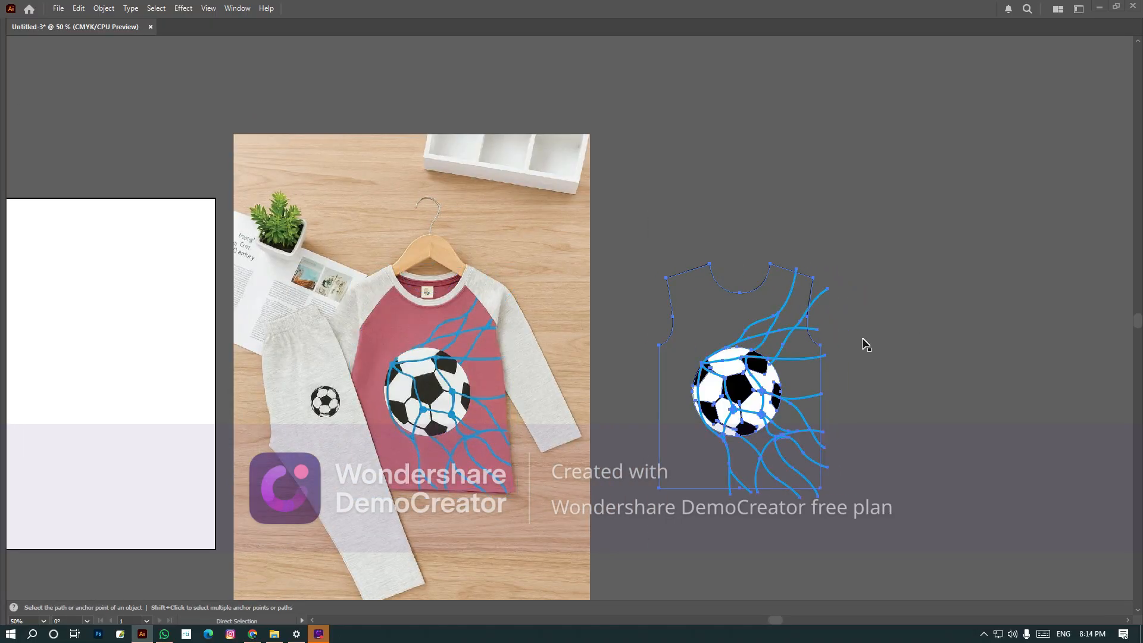
{"action": "left_click", "coordinate": [866, 344]}
{"action": "left_click", "coordinate": [724, 304]}
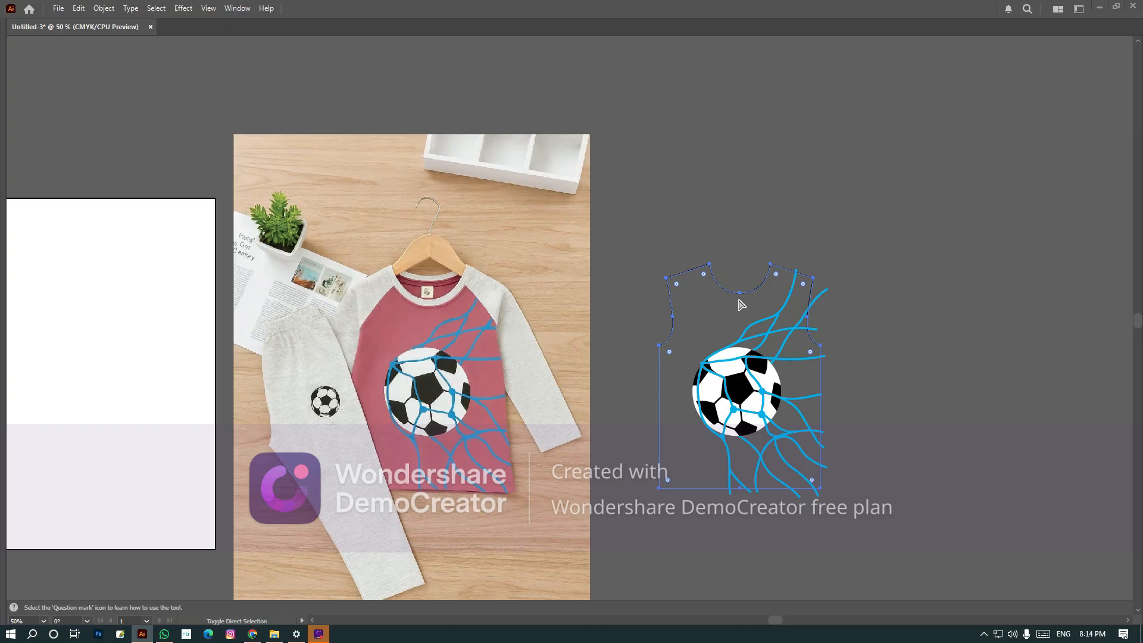
{"action": "key", "text": "v"}
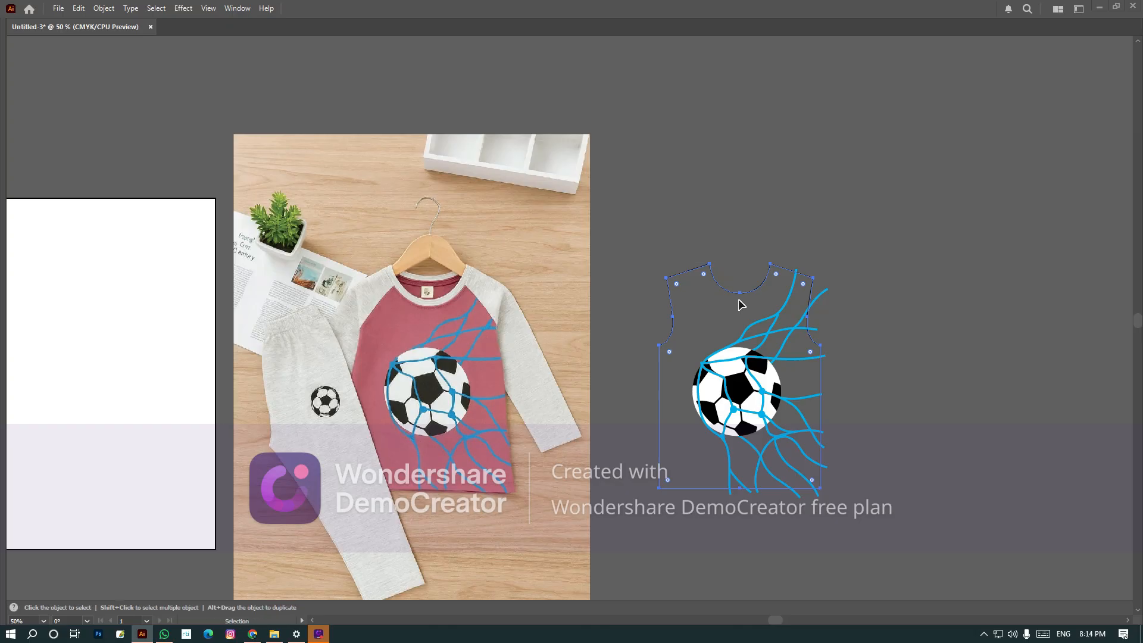
{"action": "left_click", "coordinate": [866, 233]}
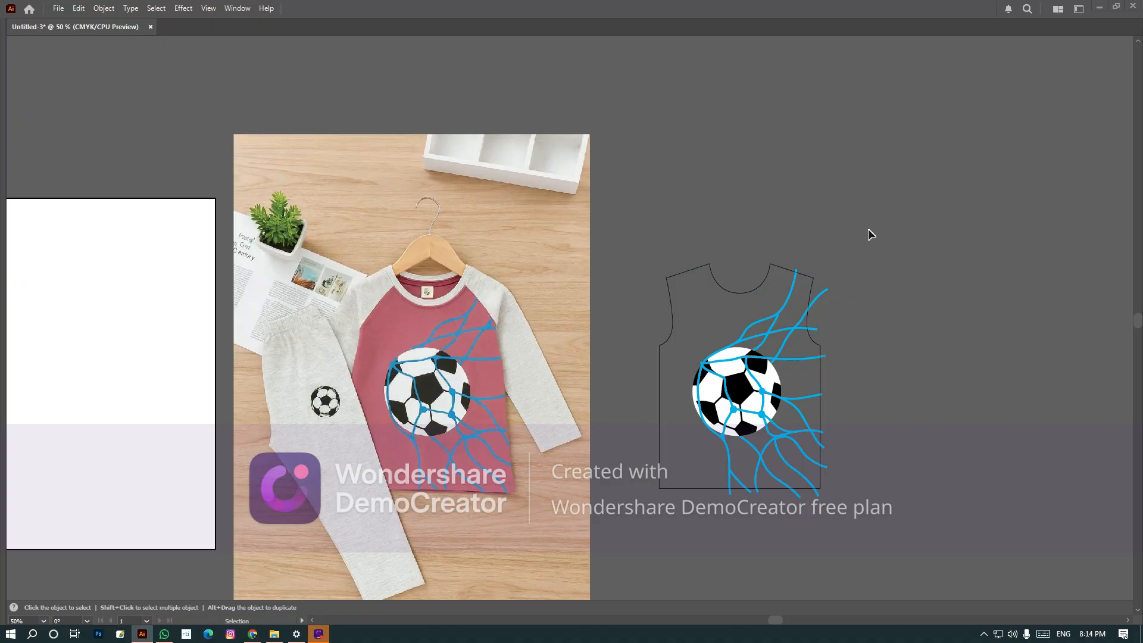
{"action": "left_click_drag", "start_coordinate": [868, 229], "coordinate": [676, 480]}
{"action": "left_click_drag", "start_coordinate": [617, 550], "coordinate": [617, 551]}
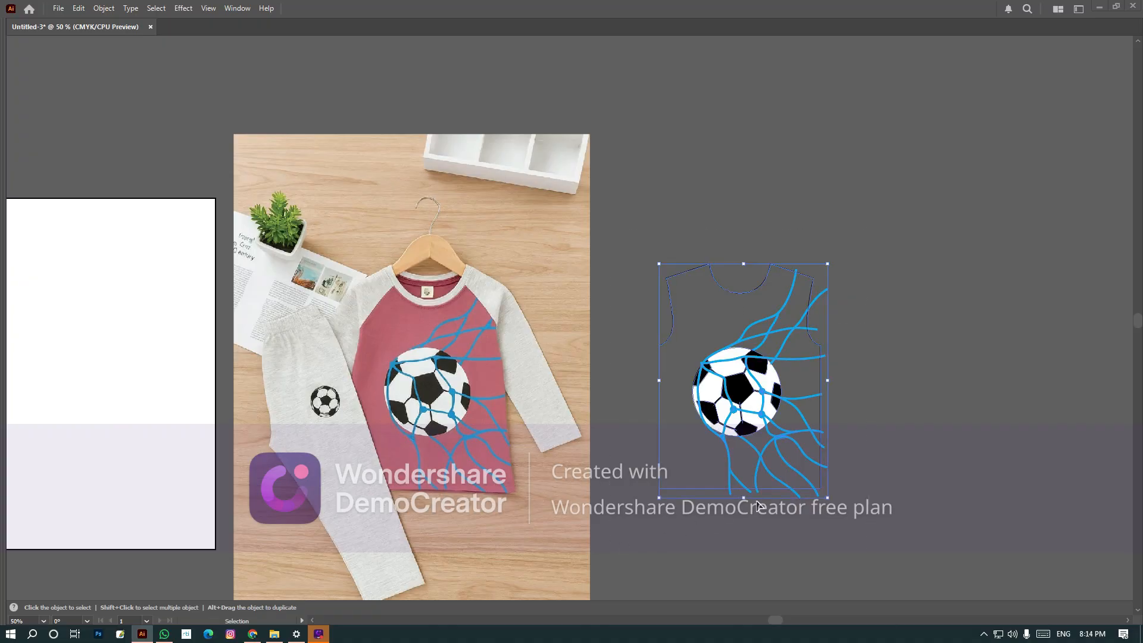
{"action": "key", "text": "a"}
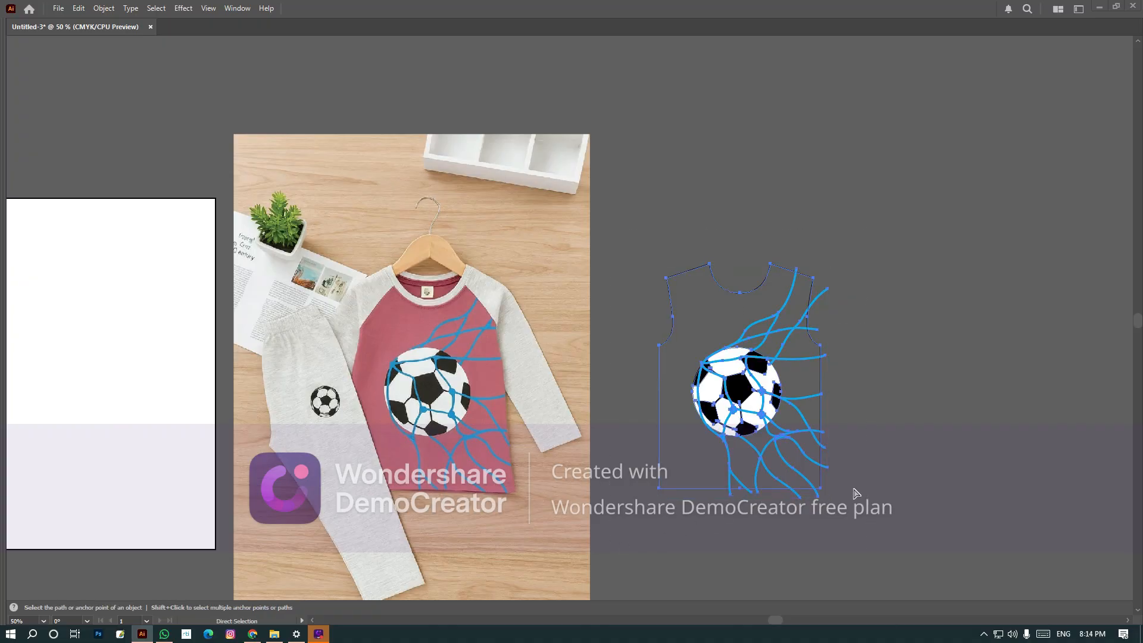
{"action": "key", "text": "ctrl+7"}
{"action": "key", "text": "z"}
{"action": "left_click_drag", "start_coordinate": [578, 234], "coordinate": [873, 506]}
{"action": "key", "text": "v"}
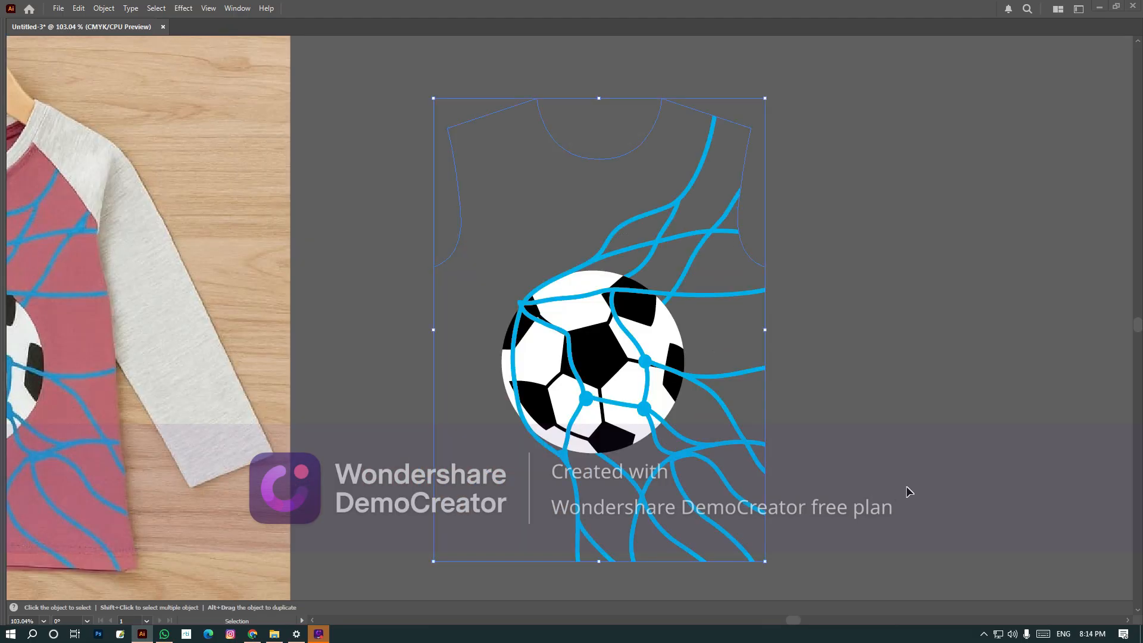
{"action": "left_click", "coordinate": [785, 273]}
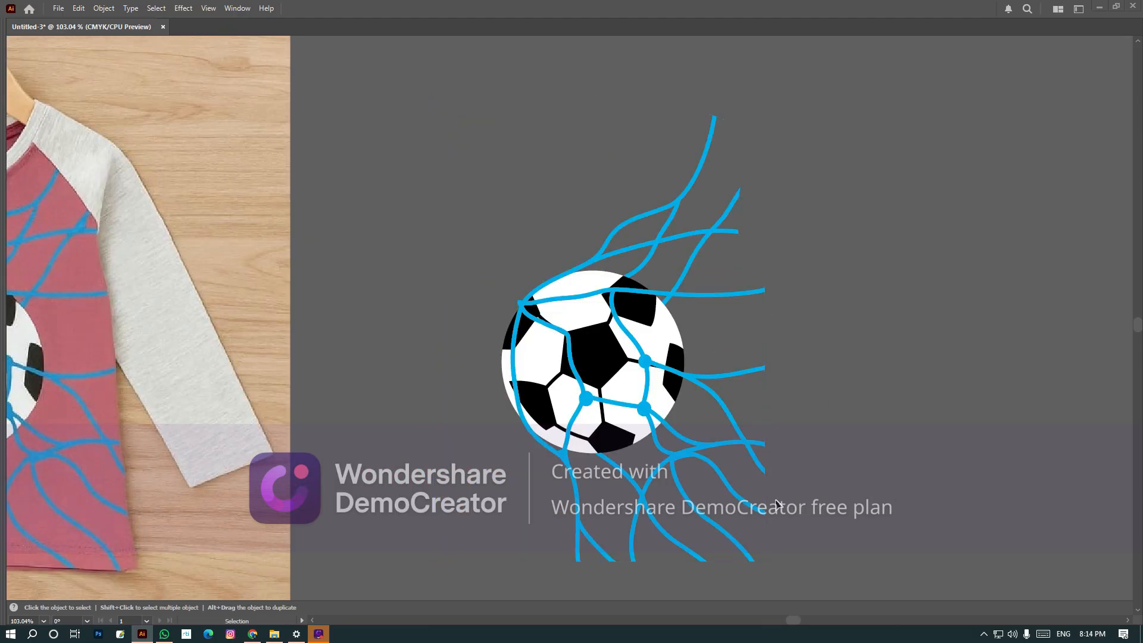
Select the clipping outline and fill it with the pink sampled from the photographed shirt.
{"action": "key", "text": "a"}
{"action": "scroll", "coordinate": [784, 392], "scroll_direction": "up", "scroll_amount": 2}
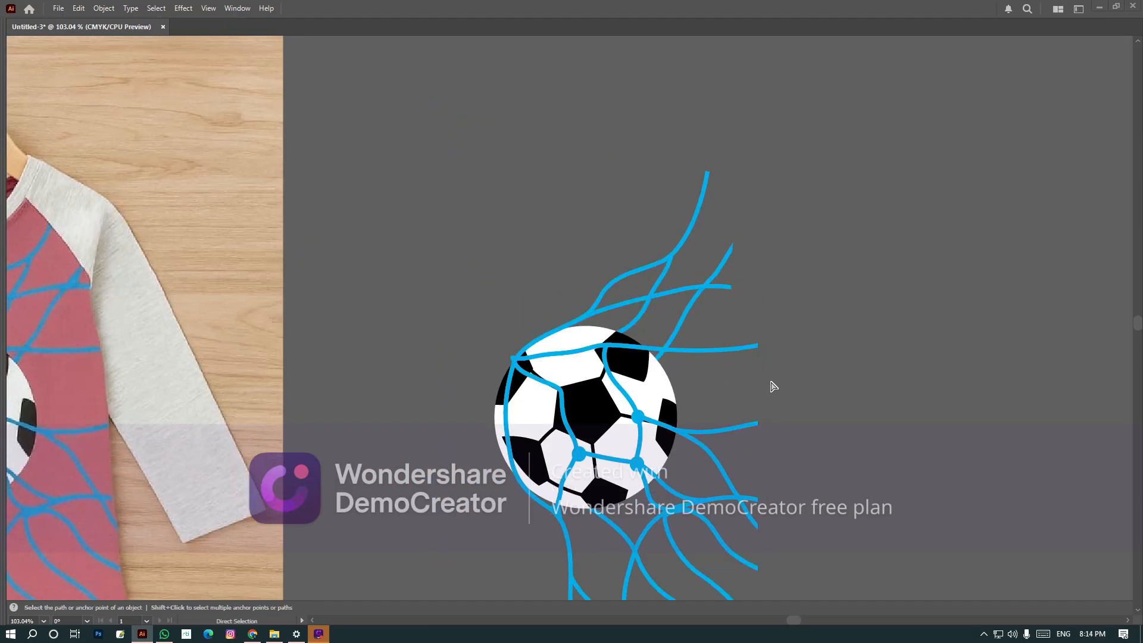
{"action": "left_click_drag", "start_coordinate": [748, 395], "coordinate": [746, 397]}
{"action": "key", "text": "space"}
{"action": "left_click_drag", "start_coordinate": [456, 398], "coordinate": [665, 346]}
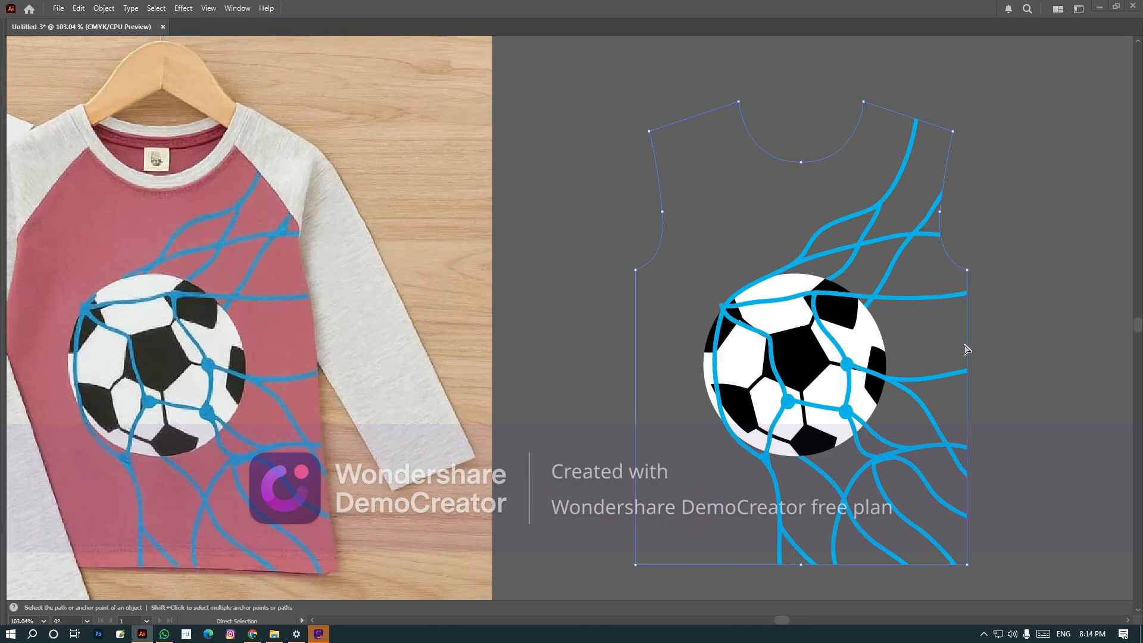
{"action": "left_click_drag", "start_coordinate": [993, 338], "coordinate": [957, 350]}
{"action": "key", "text": "i"}
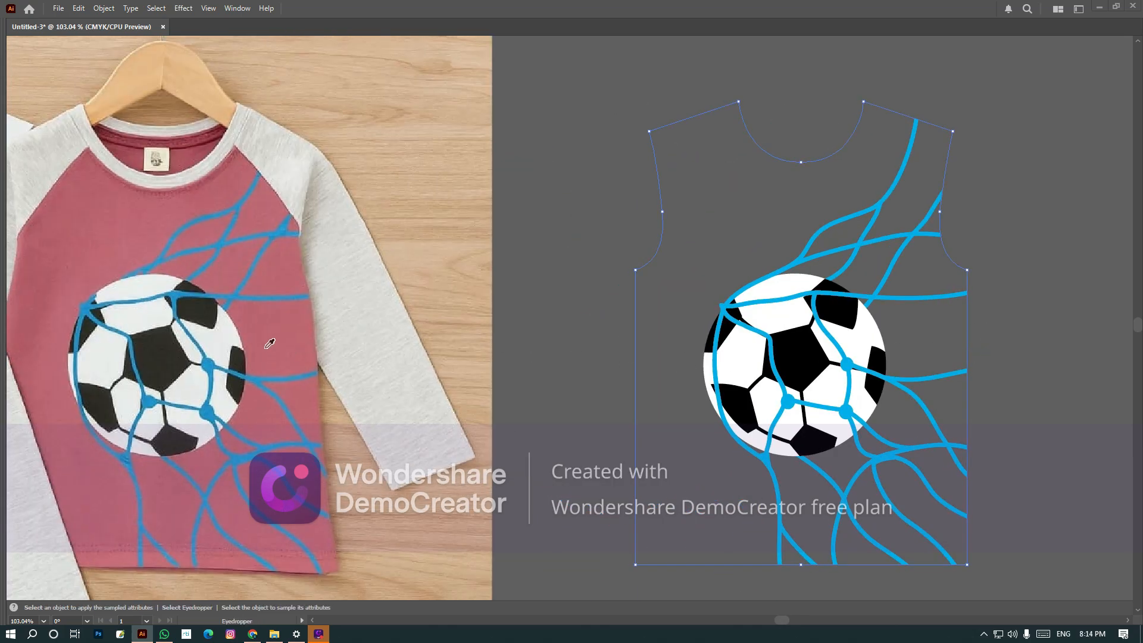
{"action": "left_click", "coordinate": [195, 205]}
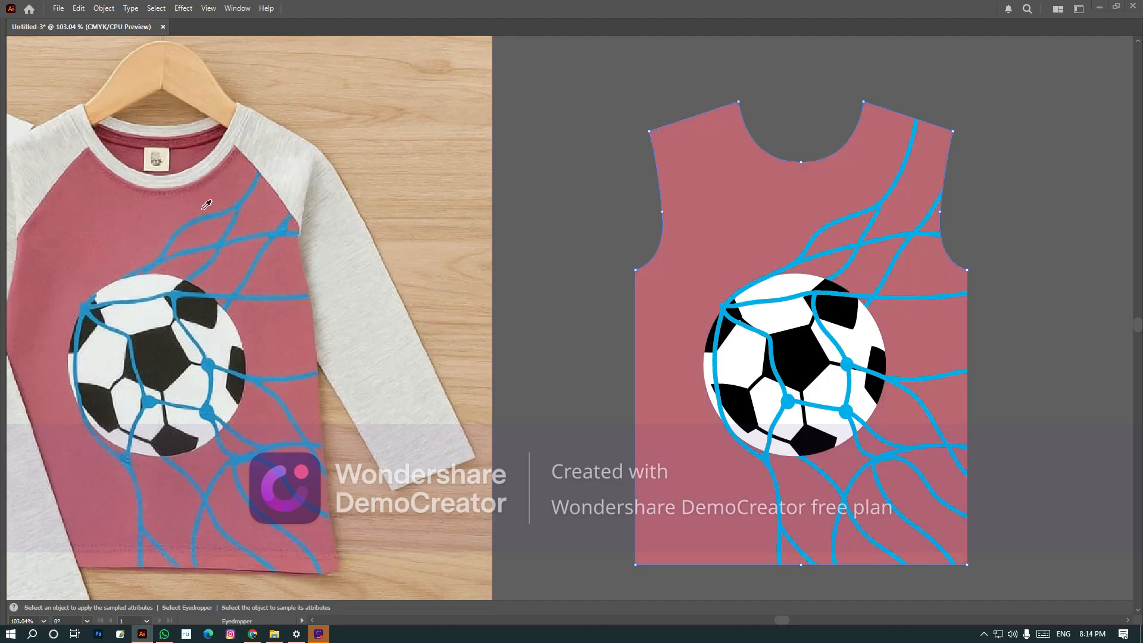
{"action": "key", "text": "v"}
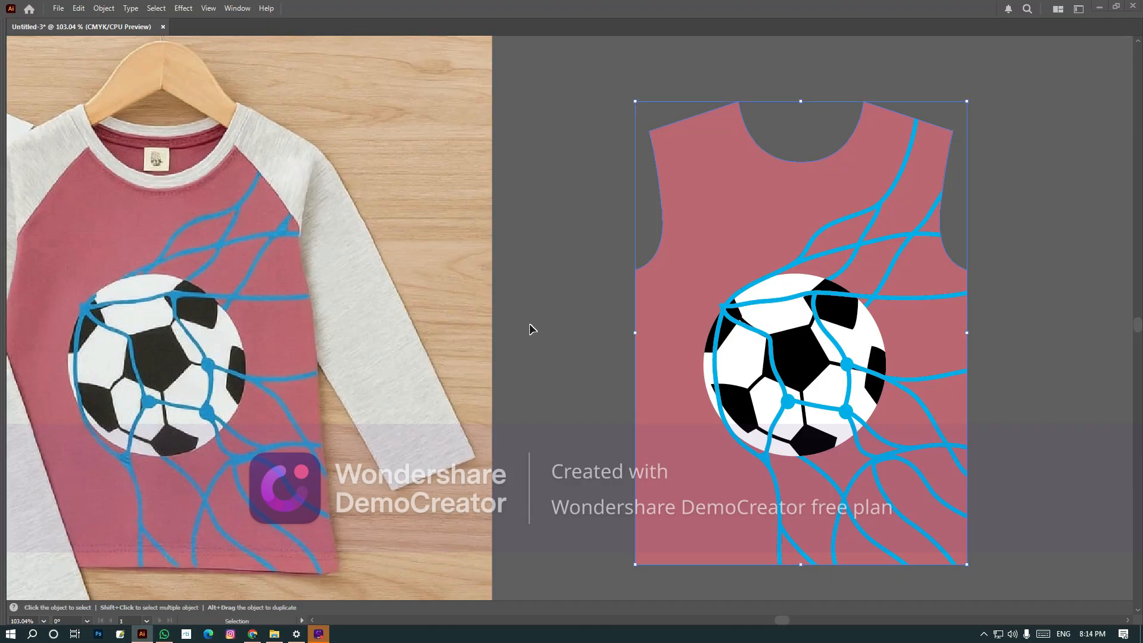
Resample the photographed shirt's pink for the clipping outline's fill, deselect it and show the hidden panels.
{"action": "key", "text": "a"}
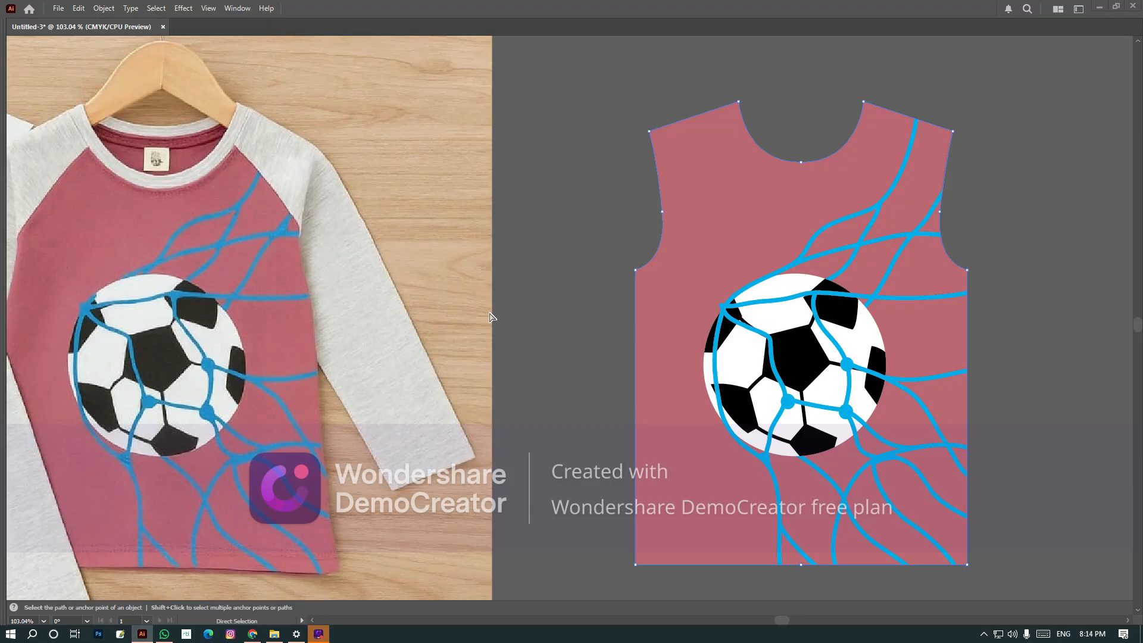
{"action": "key", "text": "i"}
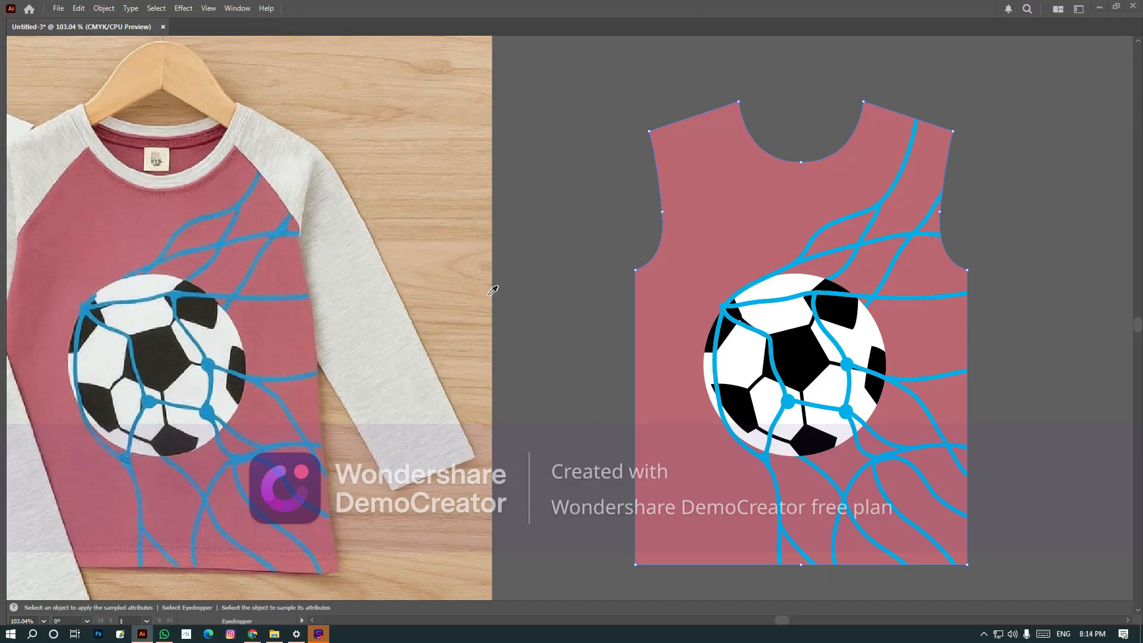
{"action": "key", "text": "a"}
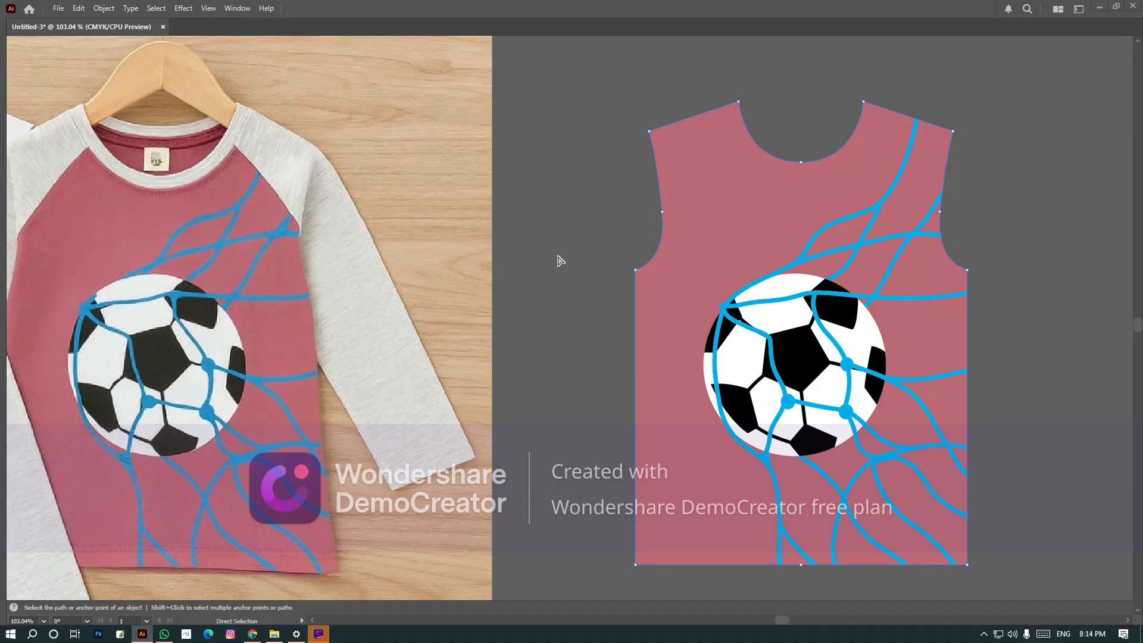
{"action": "left_click", "coordinate": [564, 219]}
{"action": "key", "text": "i"}
{"action": "key", "text": "ctrl+minus"}
{"action": "key", "text": "ctrl+minus"}
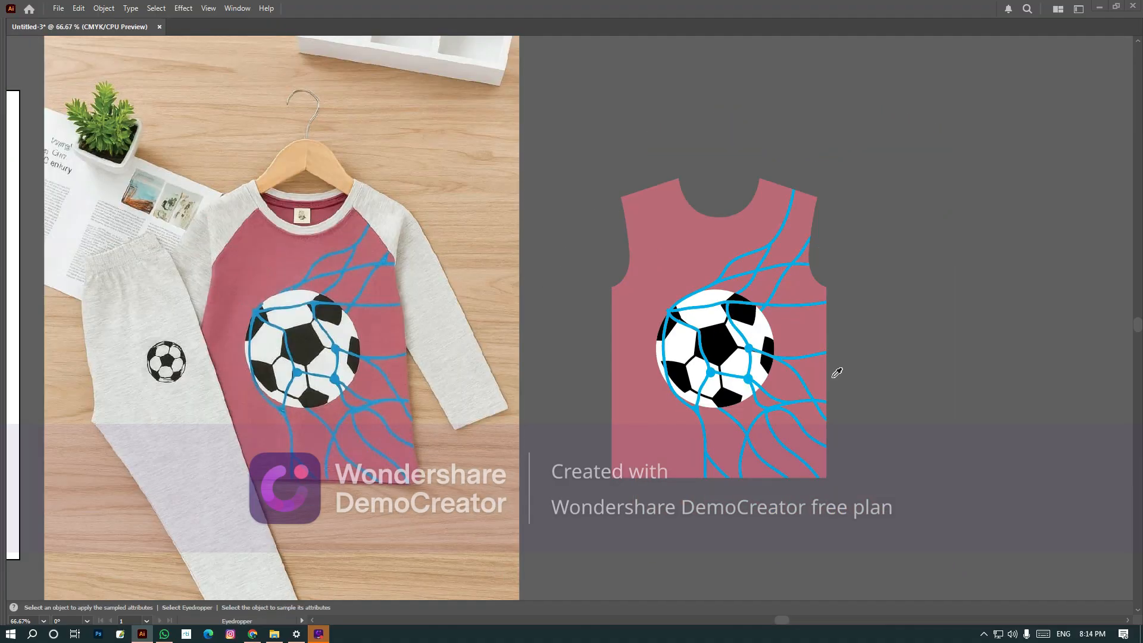
{"action": "key", "text": "Tab"}
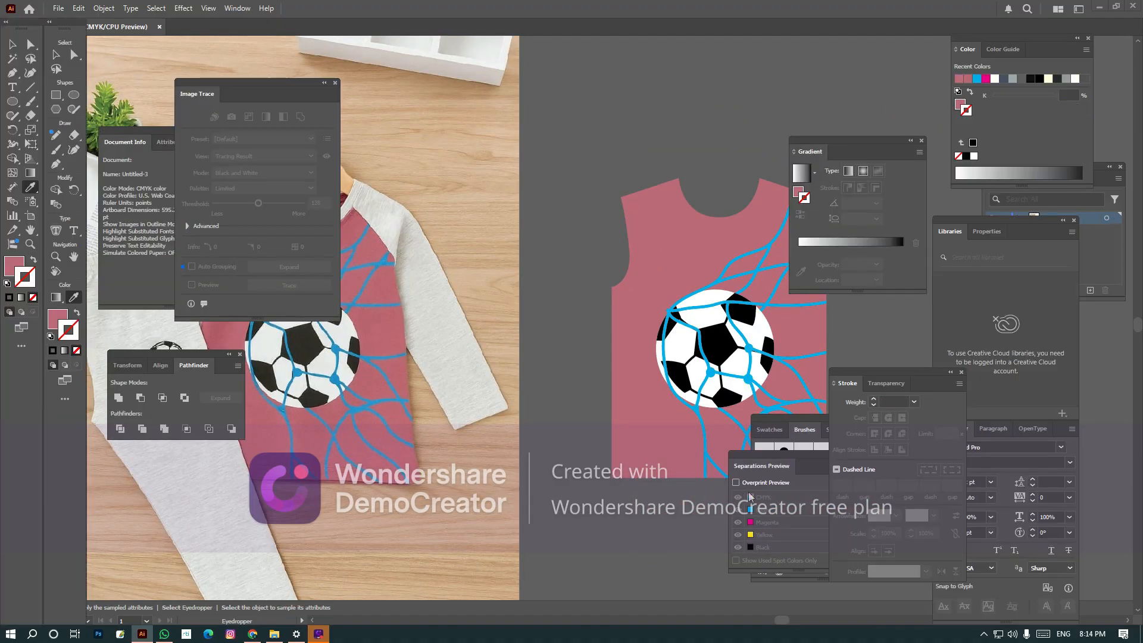
Check the shirt artwork in Overprint Preview with the panels hidden, and return to the normal preview.
{"action": "left_click", "coordinate": [742, 483]}
{"action": "key", "text": "Tab"}
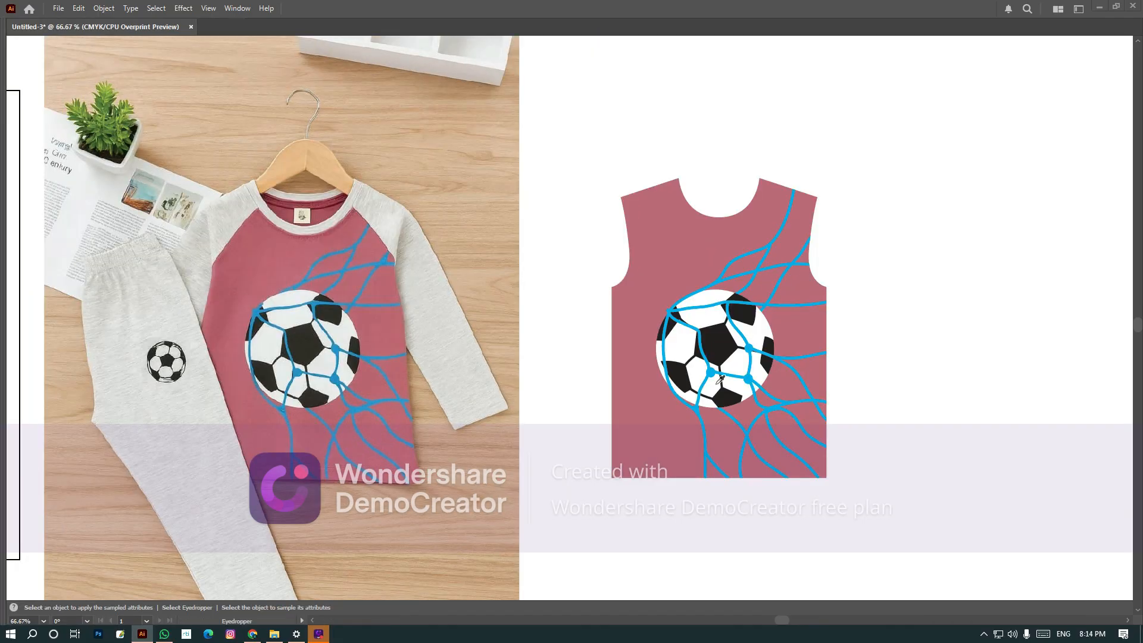
{"action": "key", "text": "Tab"}
{"action": "key", "text": "Tab"}
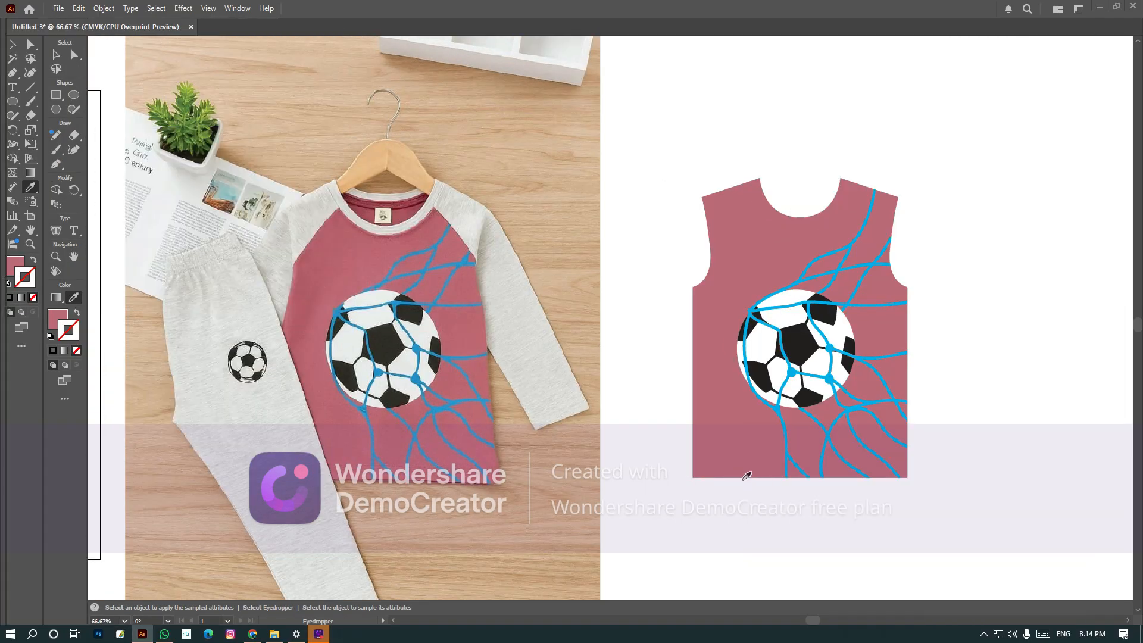
{"action": "key", "text": "ctrl+alt+shift+y"}
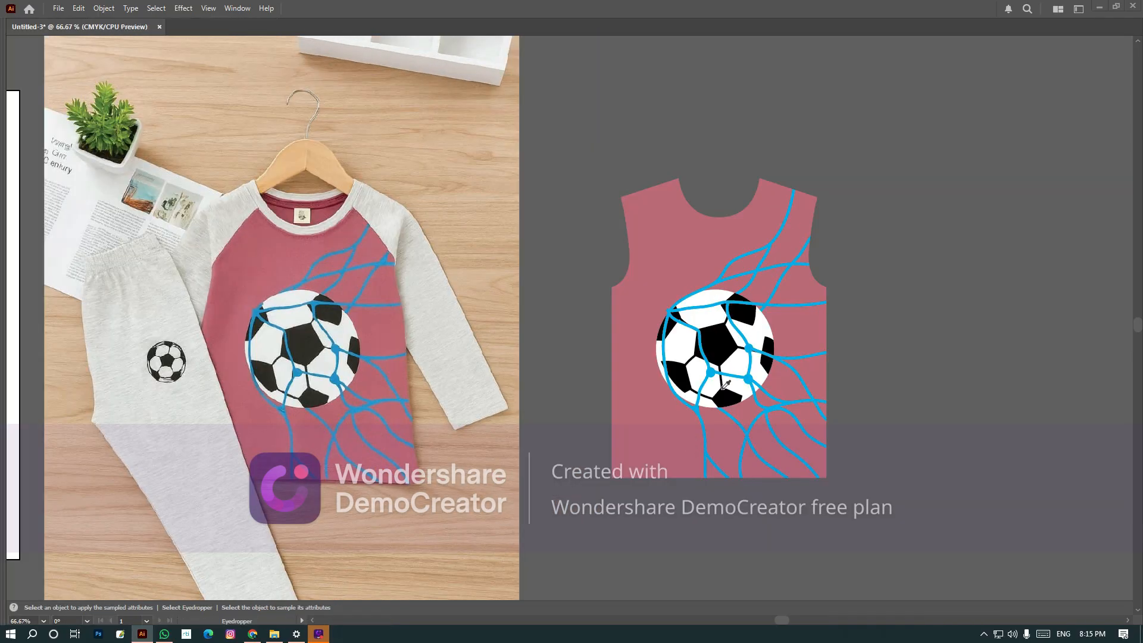
Capture a screenshot of the area around the clipped shirt artwork and copy it to the clipboard.
{"action": "key", "text": "Print"}
{"action": "mouse_move", "coordinate": [561, 137]}
{"action": "left_mouse_down"}
{"action": "mouse_move", "coordinate": [599, 209]}
{"action": "mouse_move", "coordinate": [873, 518]}
{"action": "left_mouse_up"}
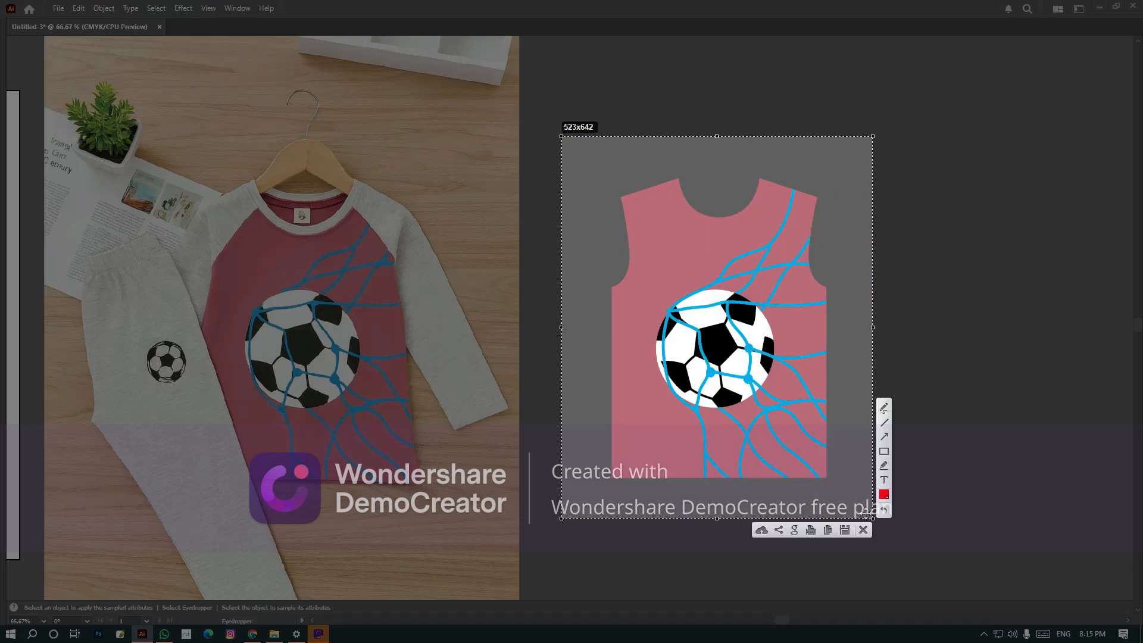
{"action": "key", "text": "ctrl+c"}
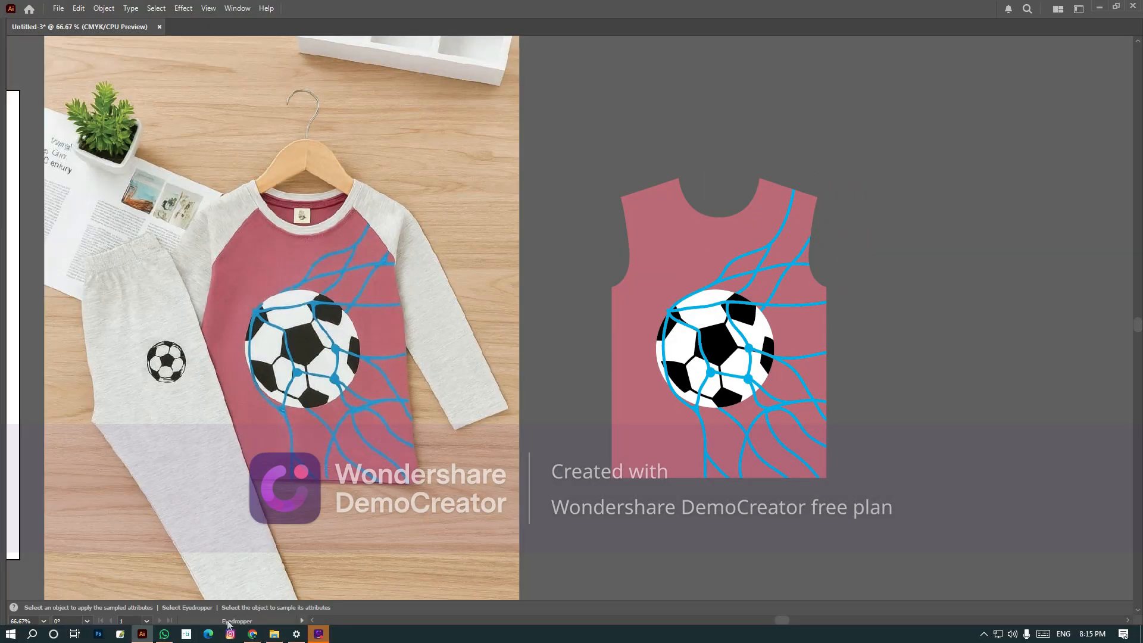
Switch to WhatsApp, leave the photo viewer and send the copied screenshot in the open chat.
{"action": "left_click", "coordinate": [165, 634]}
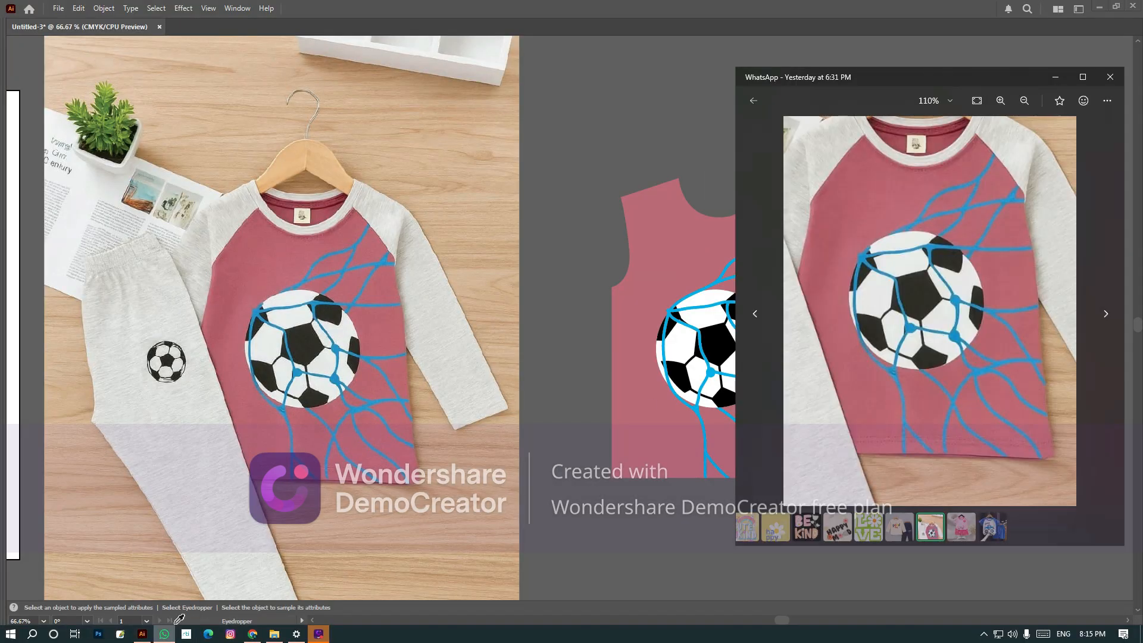
{"action": "left_click", "coordinate": [751, 103]}
{"action": "left_click", "coordinate": [1102, 493]}
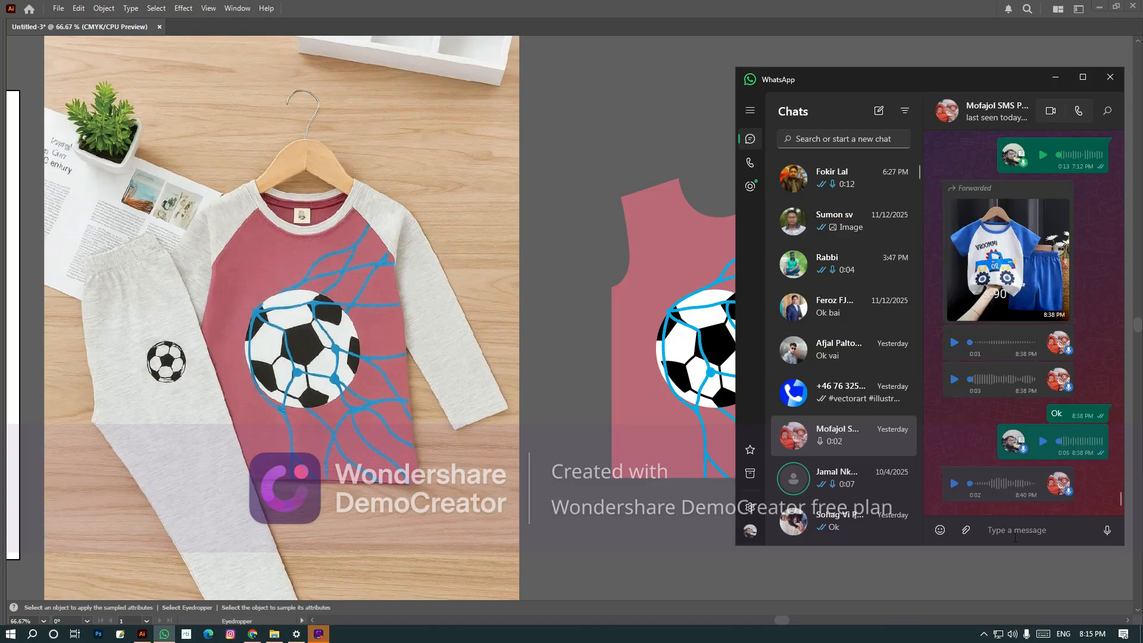
{"action": "key", "text": "ctrl+v"}
{"action": "left_click", "coordinate": [1103, 521]}
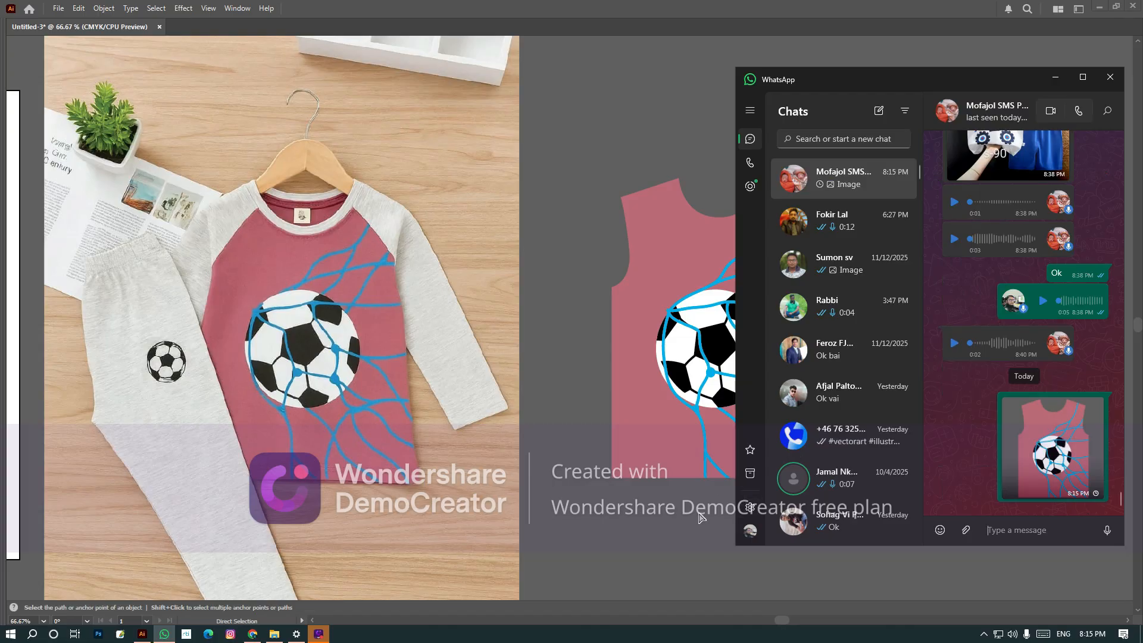
Return to Illustrator, select the clipped shirt artwork and place a duplicate in the empty space to its right.
{"action": "left_click", "coordinate": [678, 514]}
{"action": "left_click_drag", "start_coordinate": [886, 455], "coordinate": [754, 483]}
{"action": "key", "text": "v"}
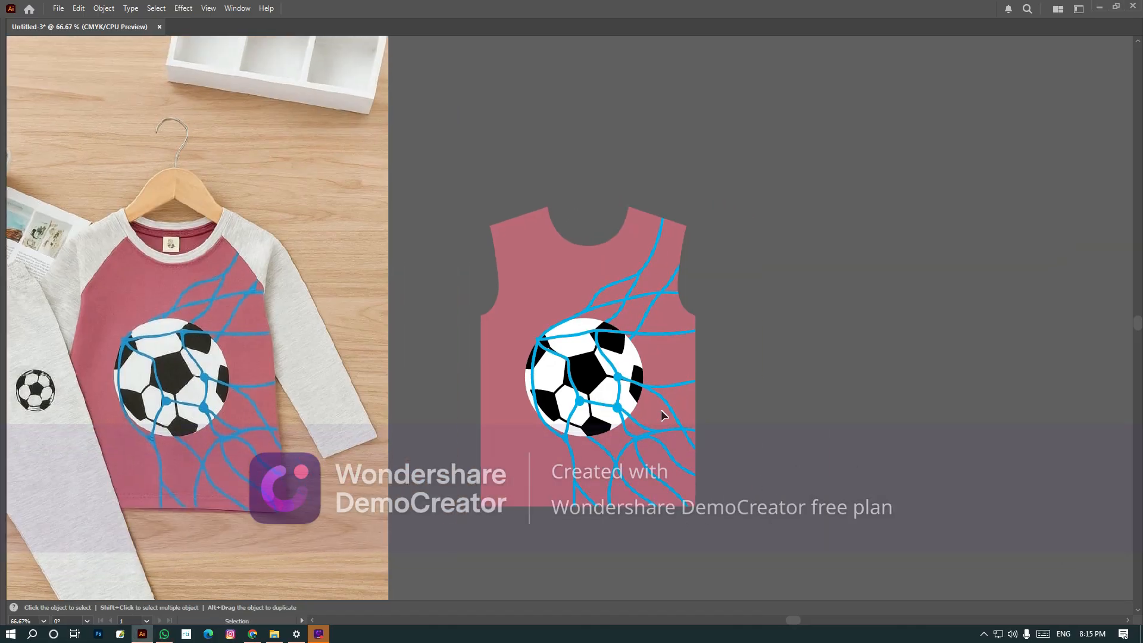
{"action": "left_click_drag", "start_coordinate": [446, 162], "coordinate": [505, 237]}
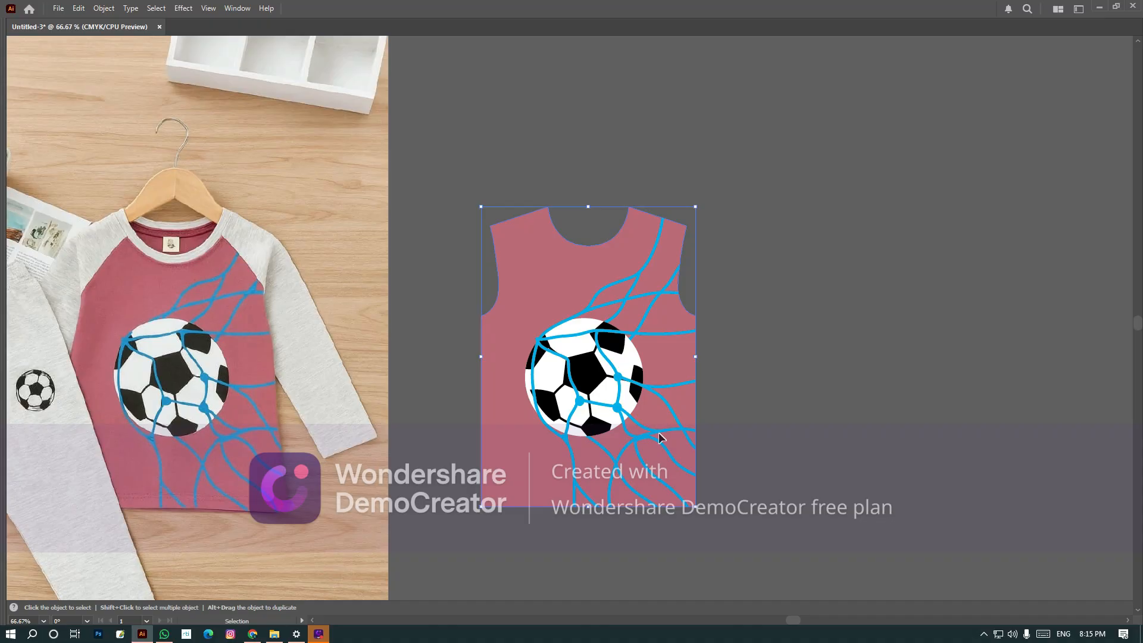
{"action": "left_click_drag", "start_coordinate": [779, 403], "coordinate": [647, 433]}
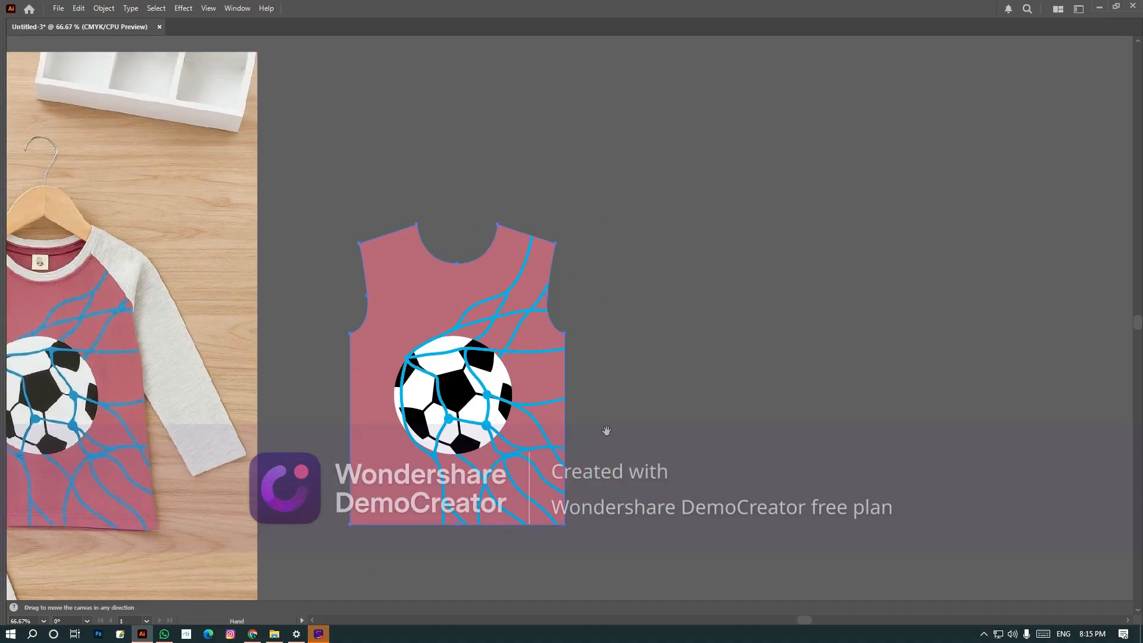
{"action": "scroll", "coordinate": [605, 434], "scroll_direction": "right", "scroll_amount": 3}
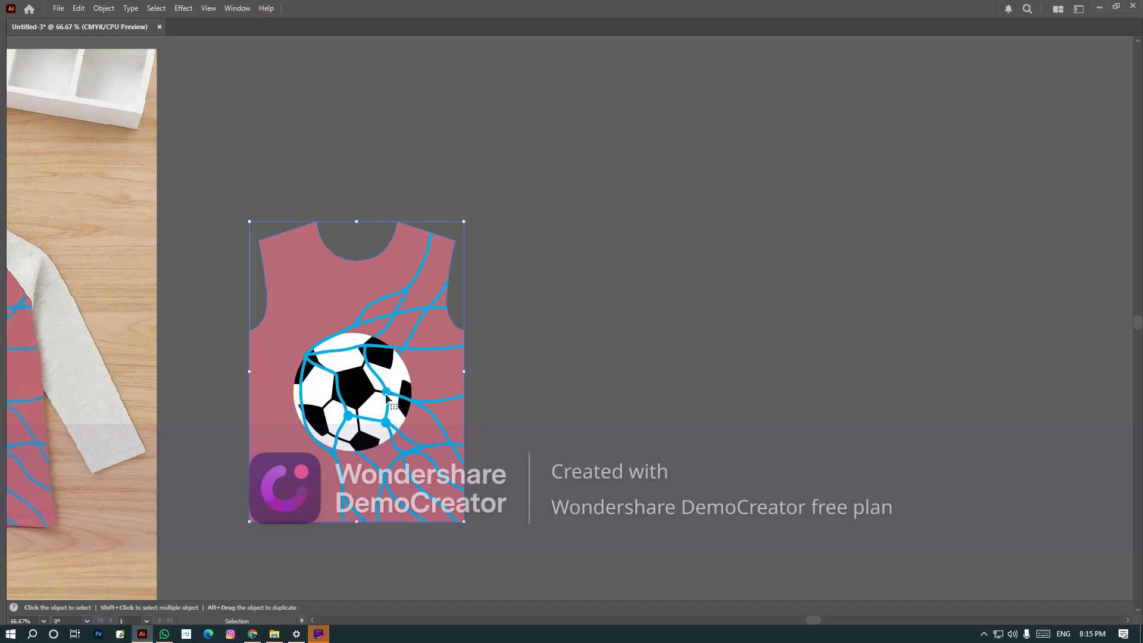
{"action": "left_click_drag", "start_coordinate": [387, 393], "coordinate": [680, 395]}
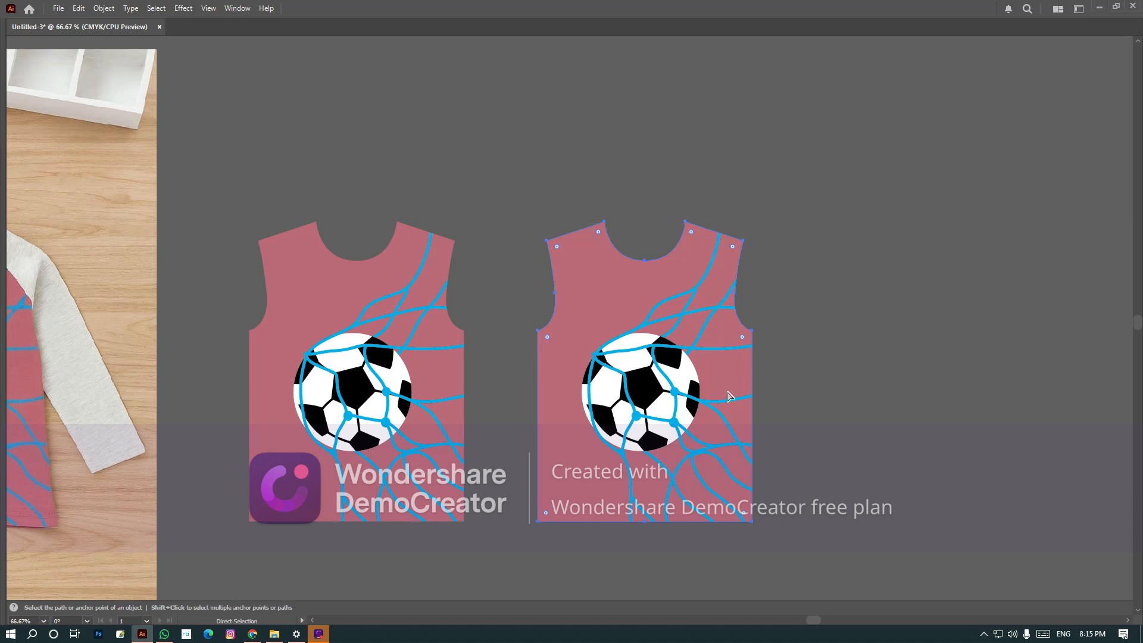
Select the clipping outline of the duplicated shirt and set its fill to None.
{"action": "key", "text": "ctrl+space"}
{"action": "left_click_drag", "start_coordinate": [536, 189], "coordinate": [862, 573]}
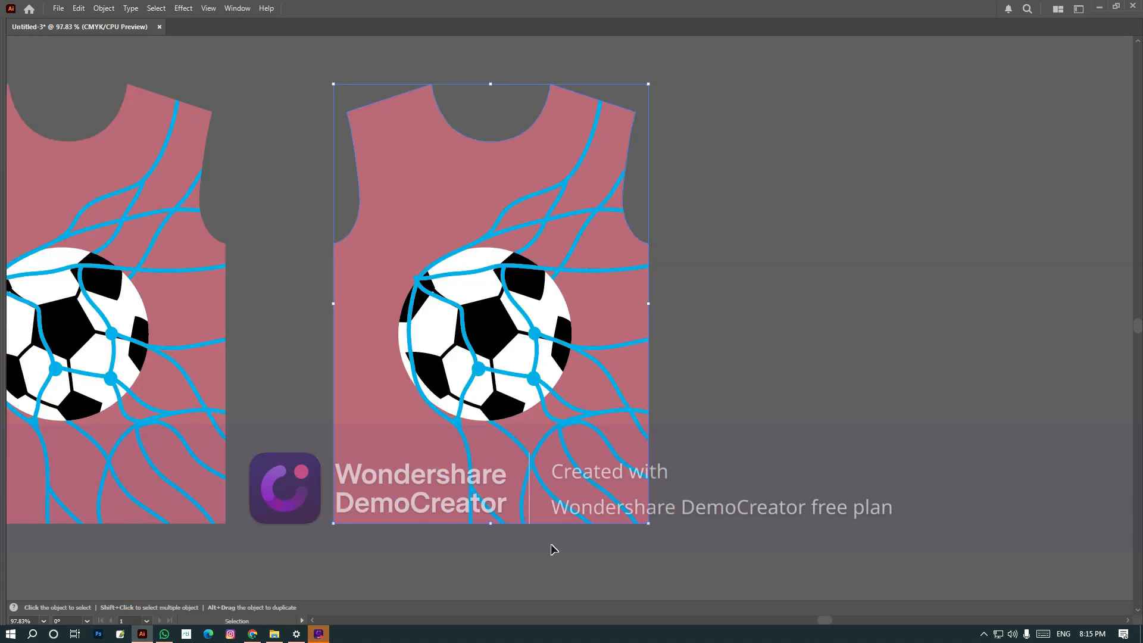
{"action": "key", "text": "Tab"}
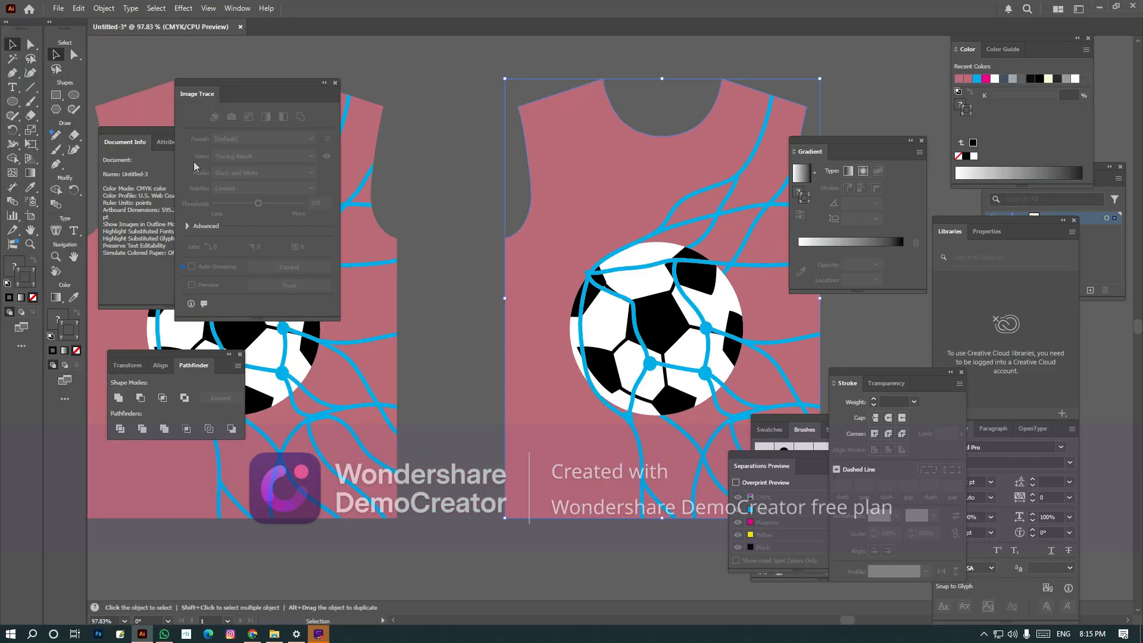
{"action": "key", "text": "space"}
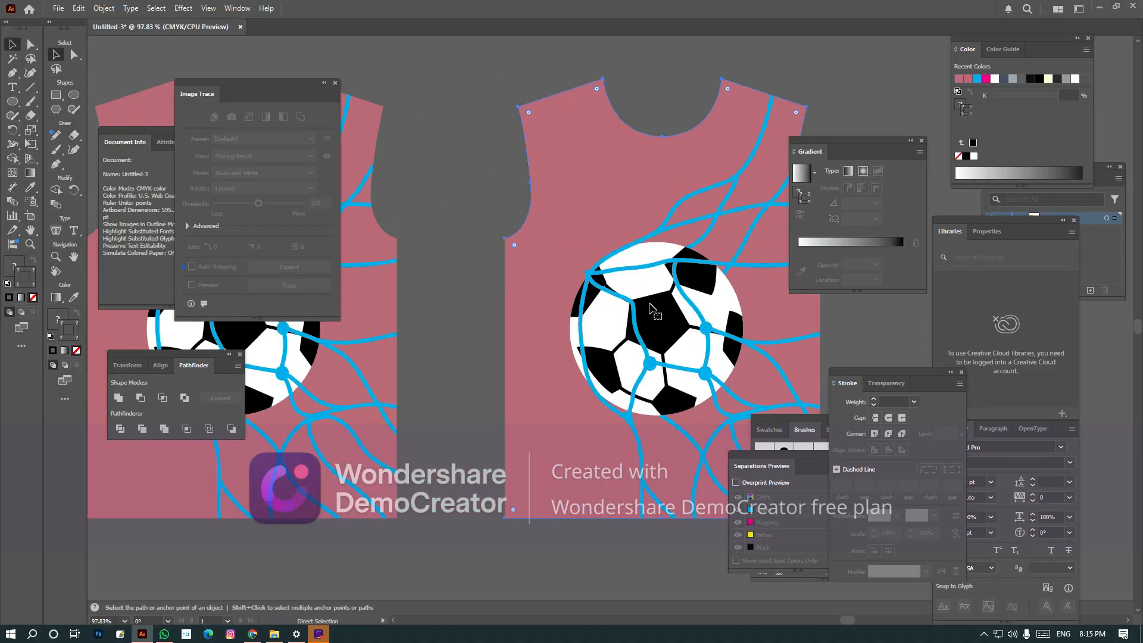
{"action": "left_click_drag", "start_coordinate": [665, 325], "coordinate": [586, 359]}
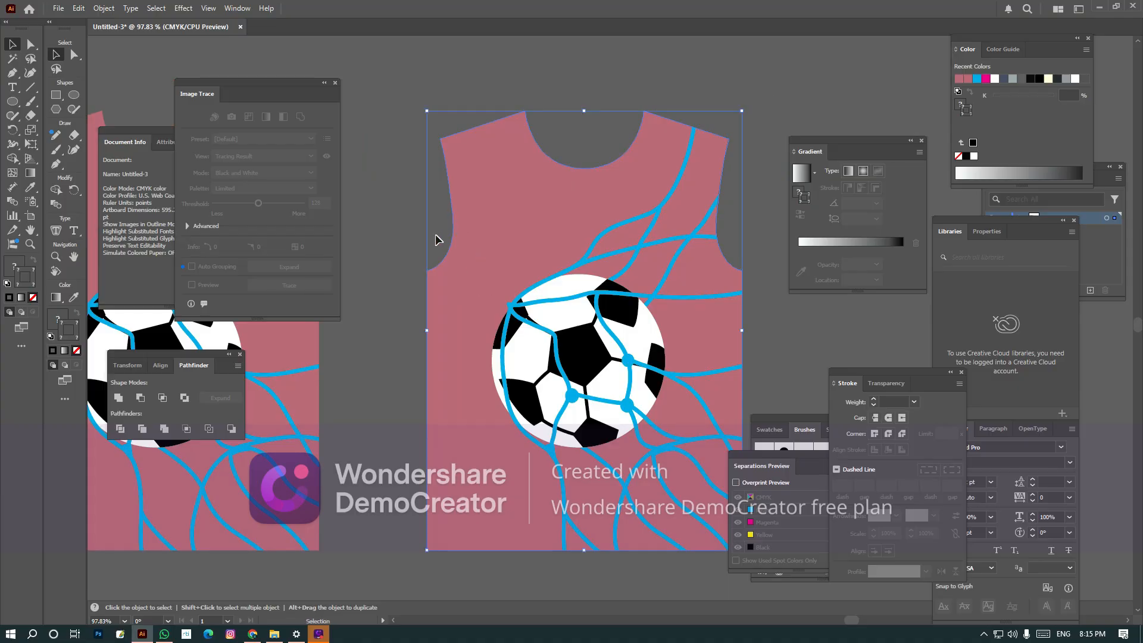
{"action": "key", "text": "a"}
{"action": "left_click", "coordinate": [426, 291]}
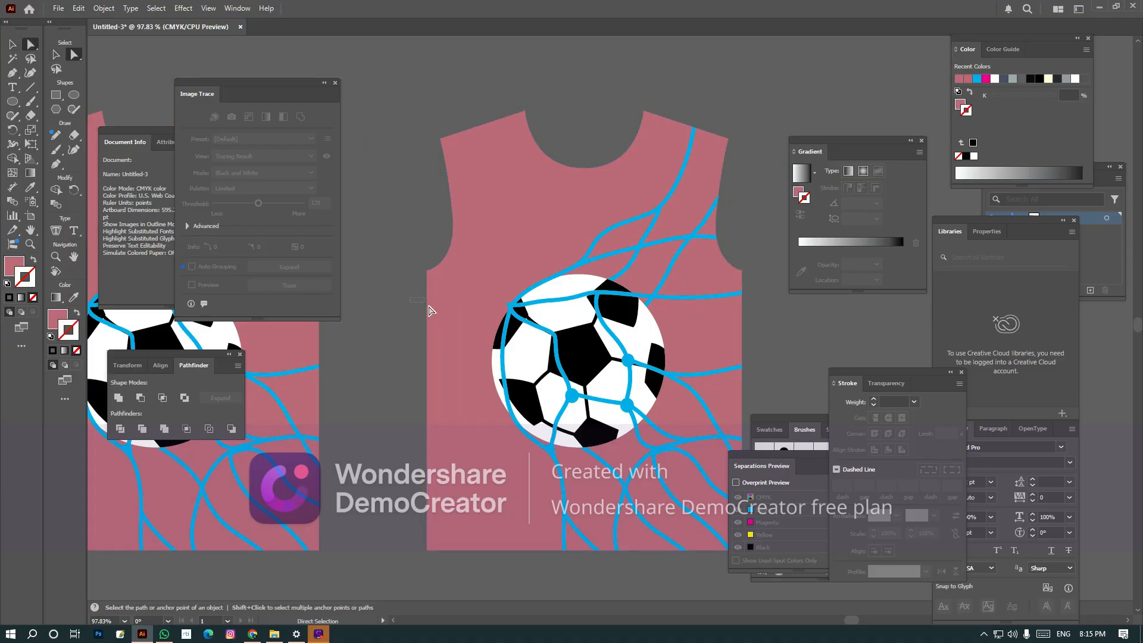
{"action": "left_click", "coordinate": [56, 321]}
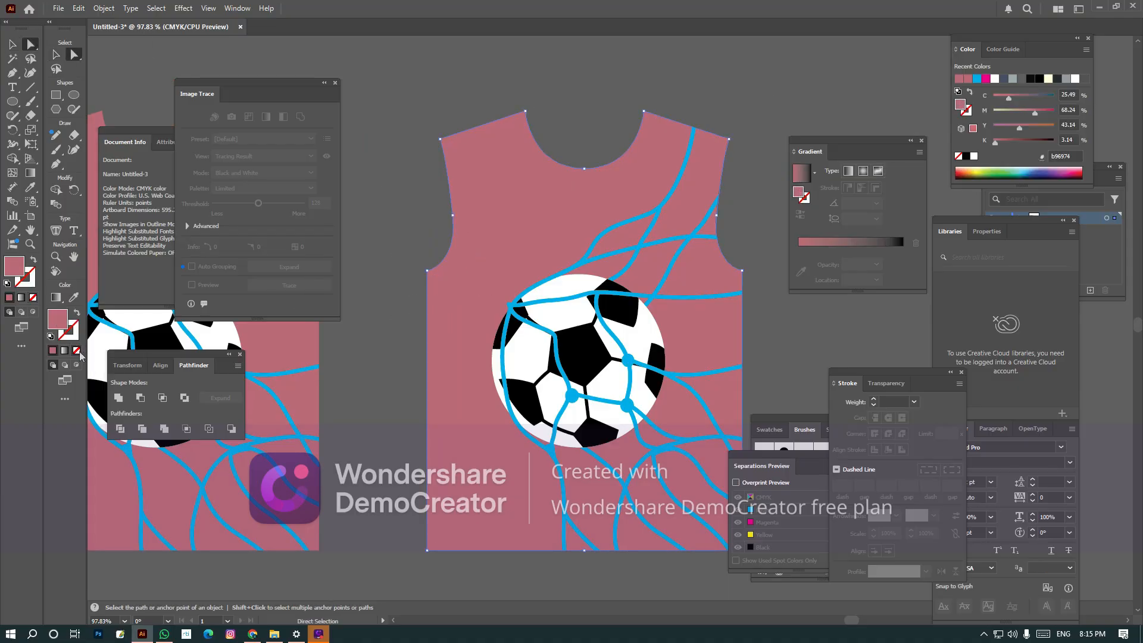
{"action": "left_click", "coordinate": [77, 351]}
Flatten the transparency of the duplicated artwork with Raster/Vector Balance 100 and all text and strokes converted to outlines.
{"action": "key", "text": "v"}
{"action": "left_click_drag", "start_coordinate": [401, 232], "coordinate": [631, 402]}
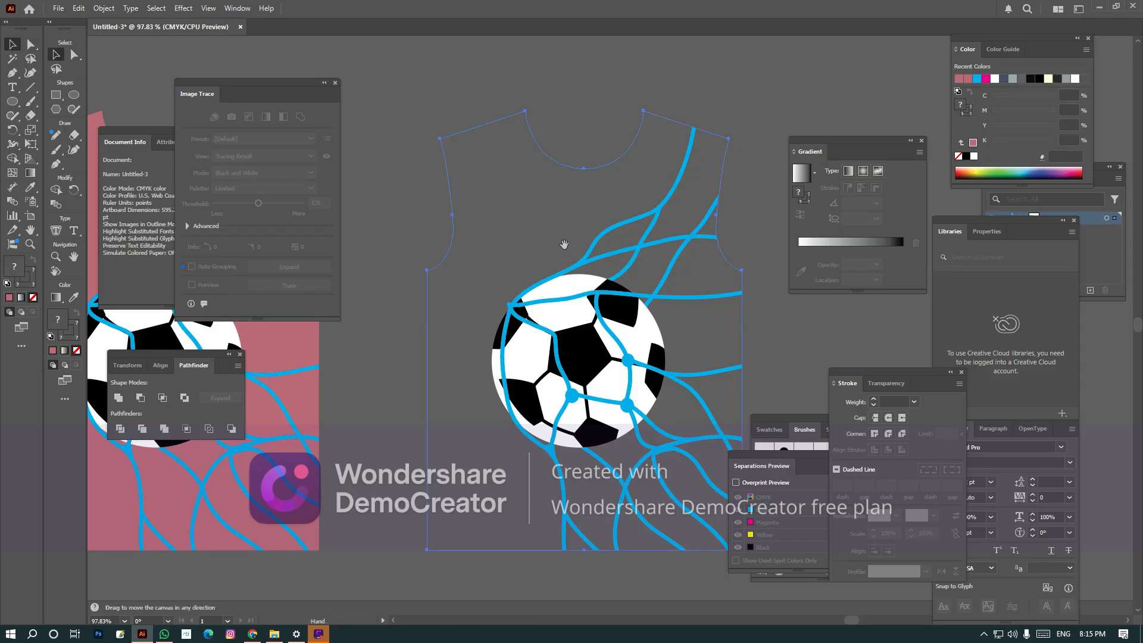
{"action": "scroll", "coordinate": [528, 222], "scroll_direction": "right", "scroll_amount": 3}
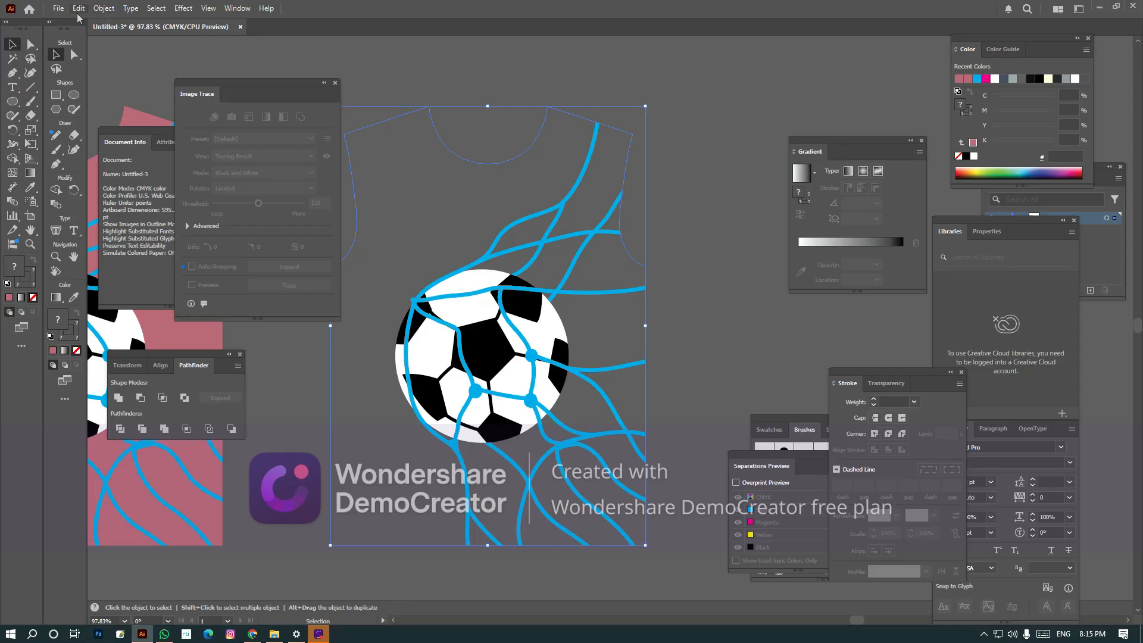
{"action": "left_click", "coordinate": [101, 9]}
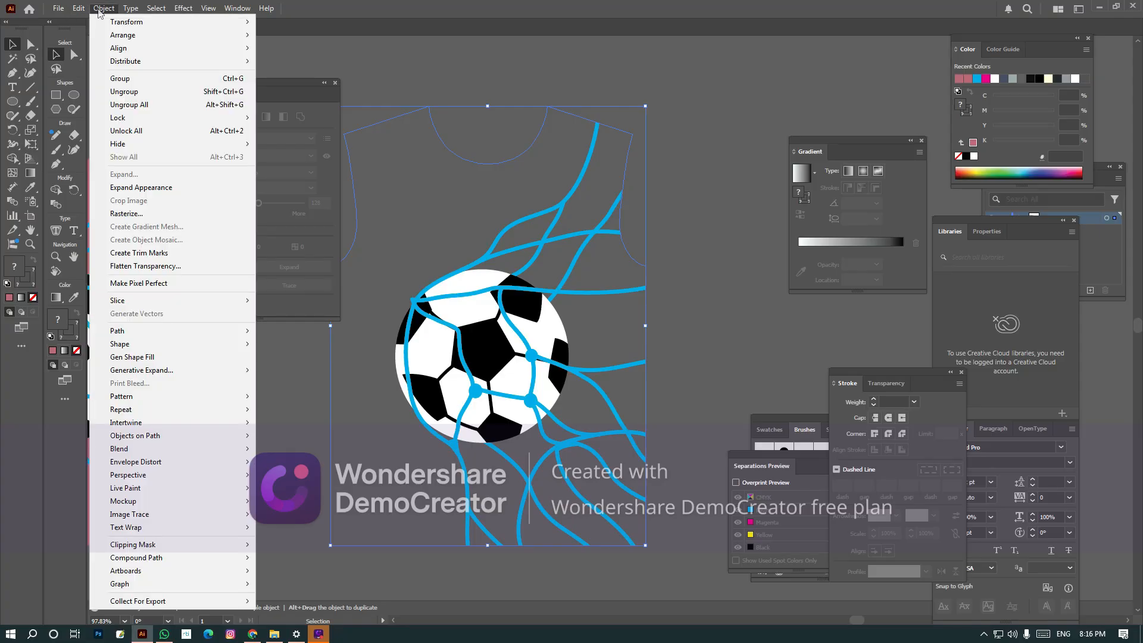
{"action": "left_click", "coordinate": [147, 268]}
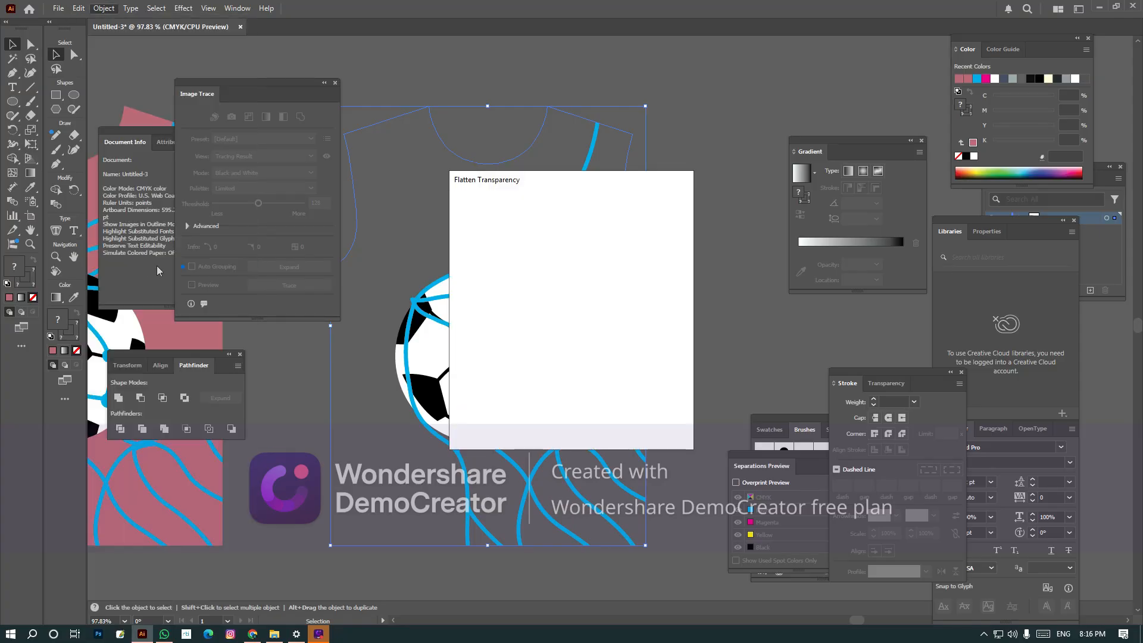
{"action": "left_click_drag", "start_coordinate": [630, 227], "coordinate": [650, 227]}
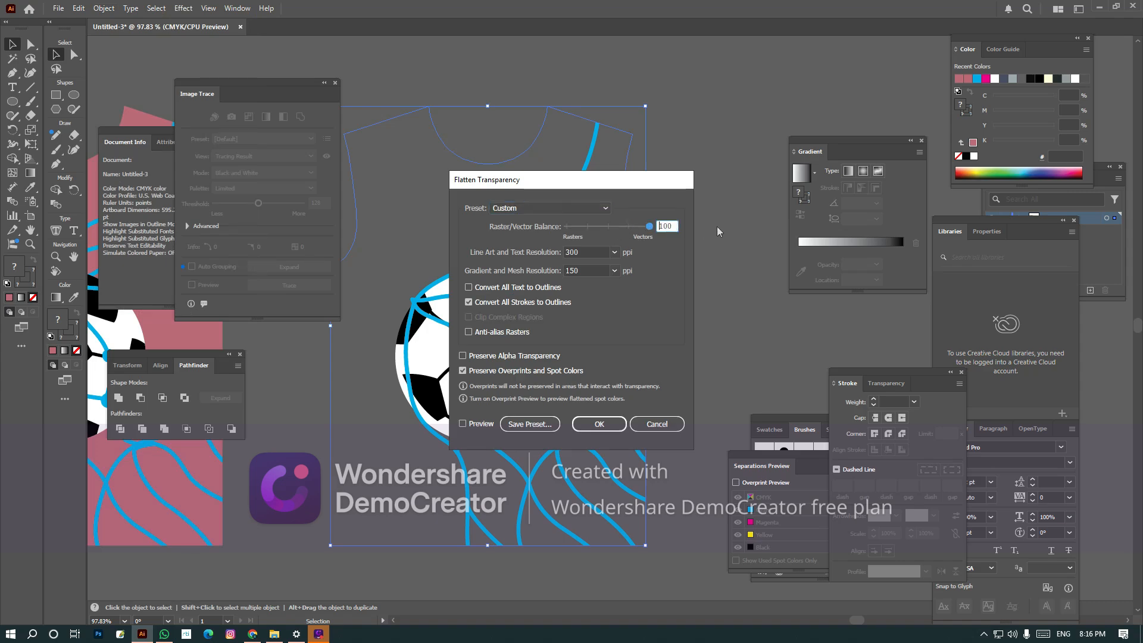
{"action": "left_click", "coordinate": [468, 287]}
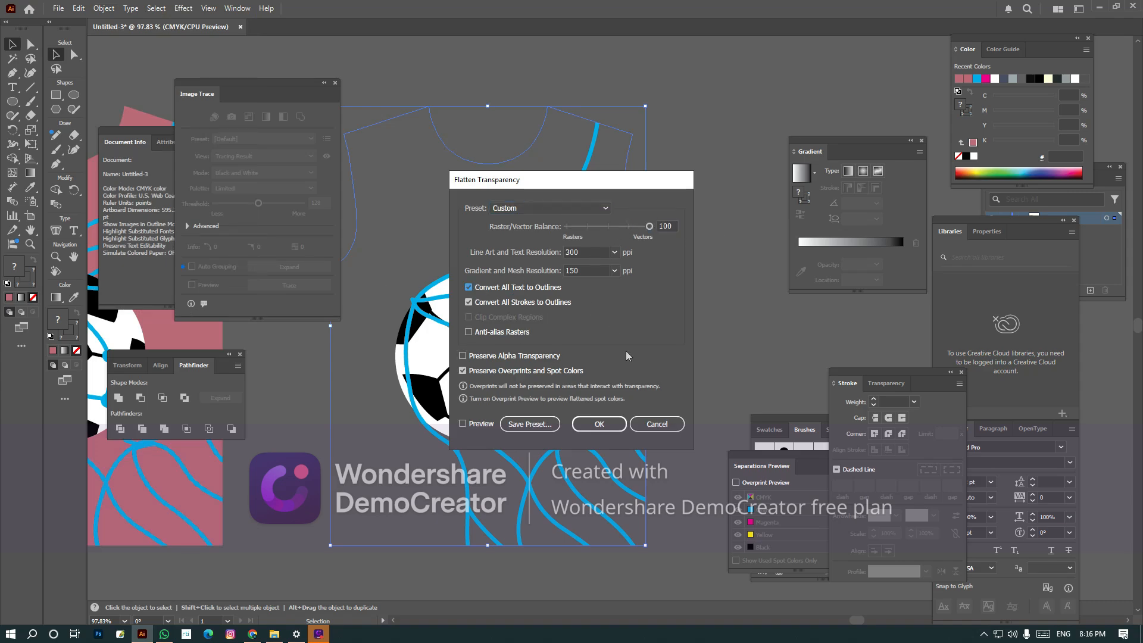
{"action": "left_click", "coordinate": [599, 424]}
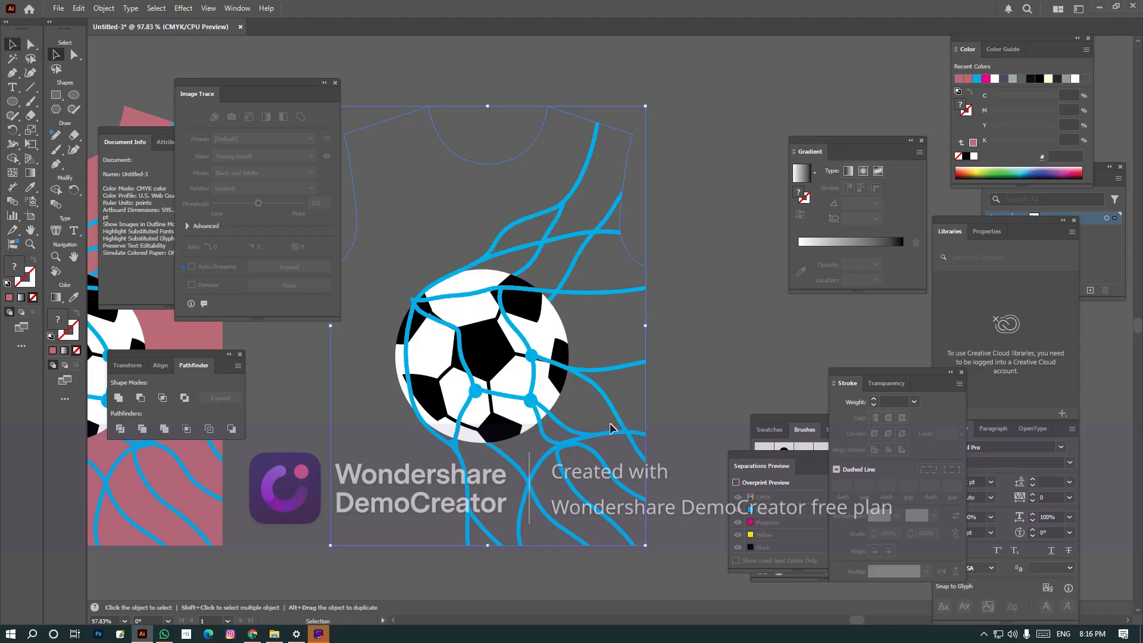
Examine the flattened artwork's paths in outline view and return to the colour preview.
{"action": "key", "text": "a"}
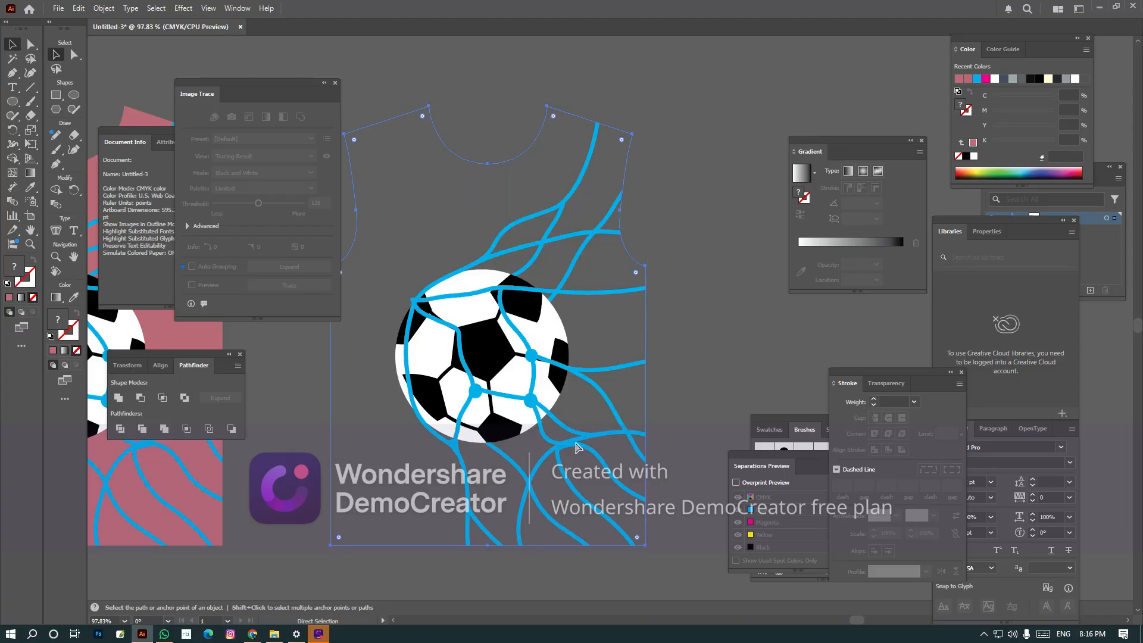
{"action": "key", "text": "ctrl+y"}
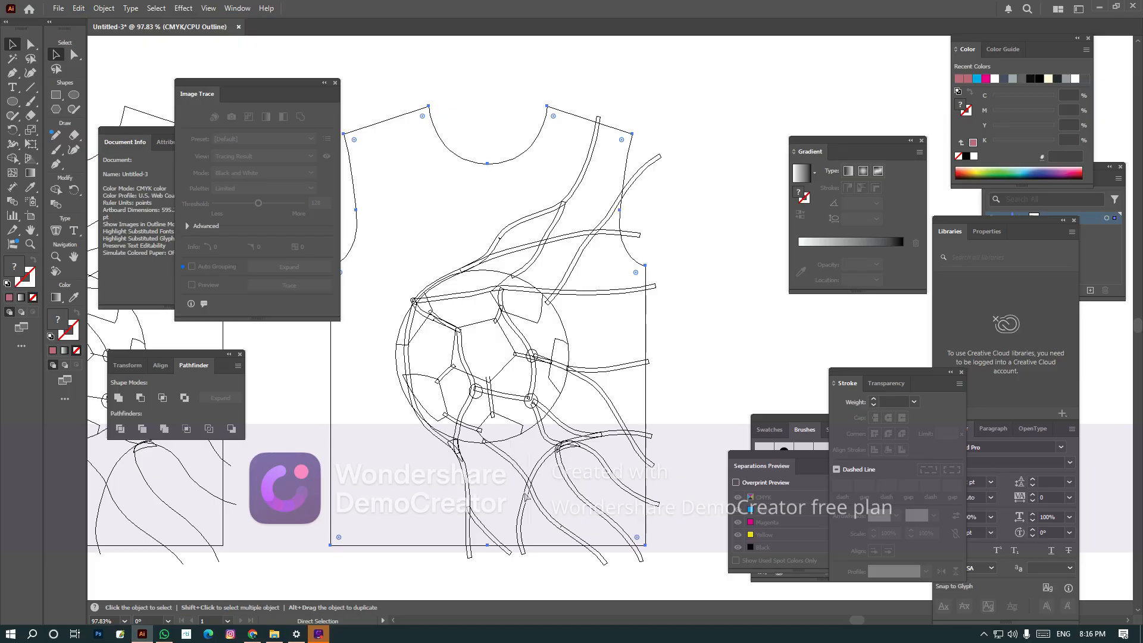
{"action": "left_click", "coordinate": [184, 505]}
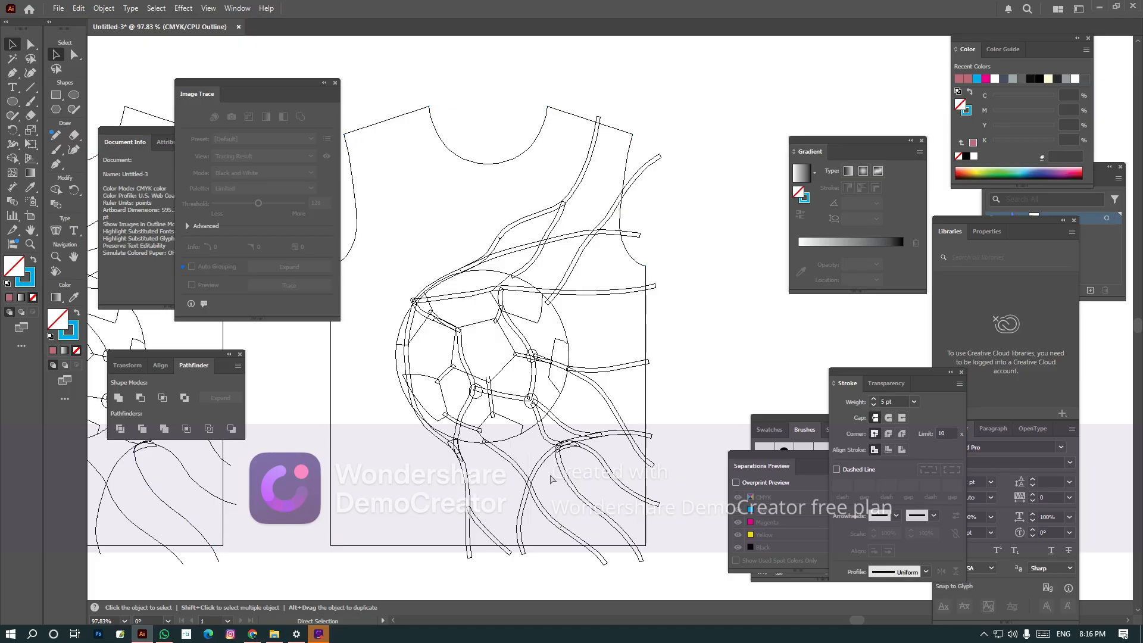
{"action": "key", "text": "ctrl+y"}
Select the flattened copy, show the rulers and change the ruler units to inches.
{"action": "left_click_drag", "start_coordinate": [651, 535], "coordinate": [594, 493]}
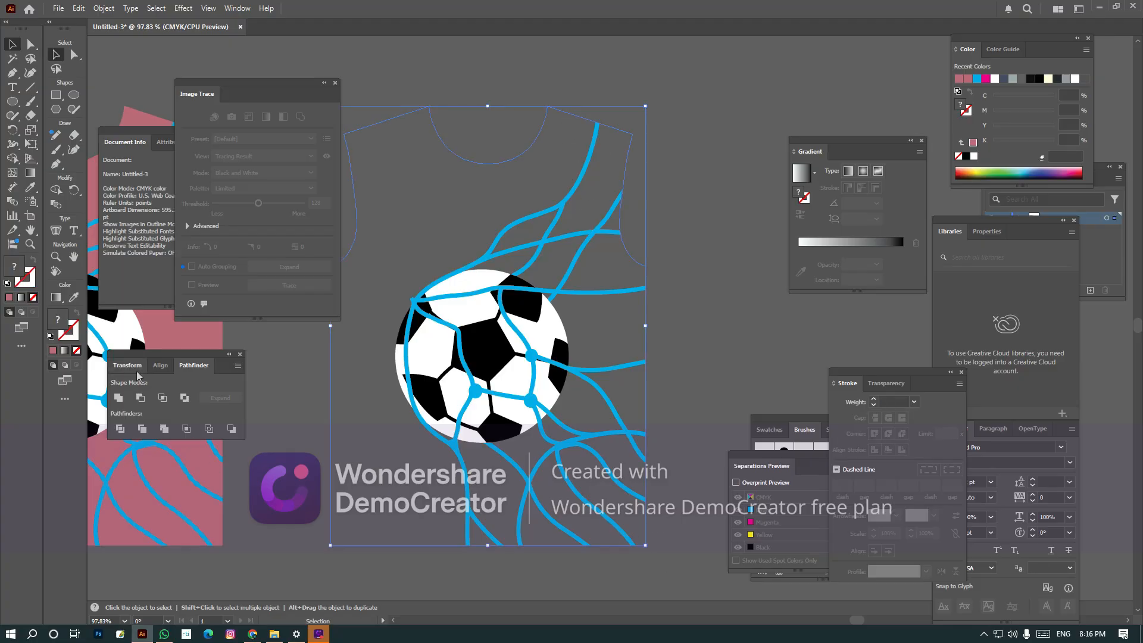
{"action": "left_click", "coordinate": [127, 366]}
{"action": "key", "text": "ctrl+r"}
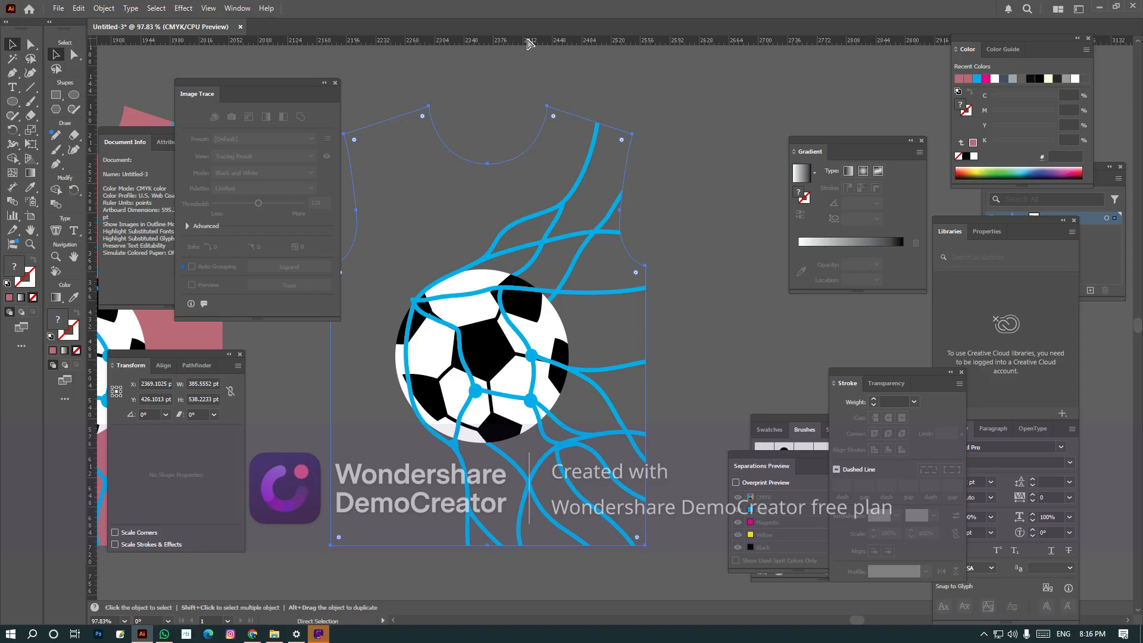
{"action": "right_click", "coordinate": [529, 41]}
{"action": "left_click", "coordinate": [560, 87]}
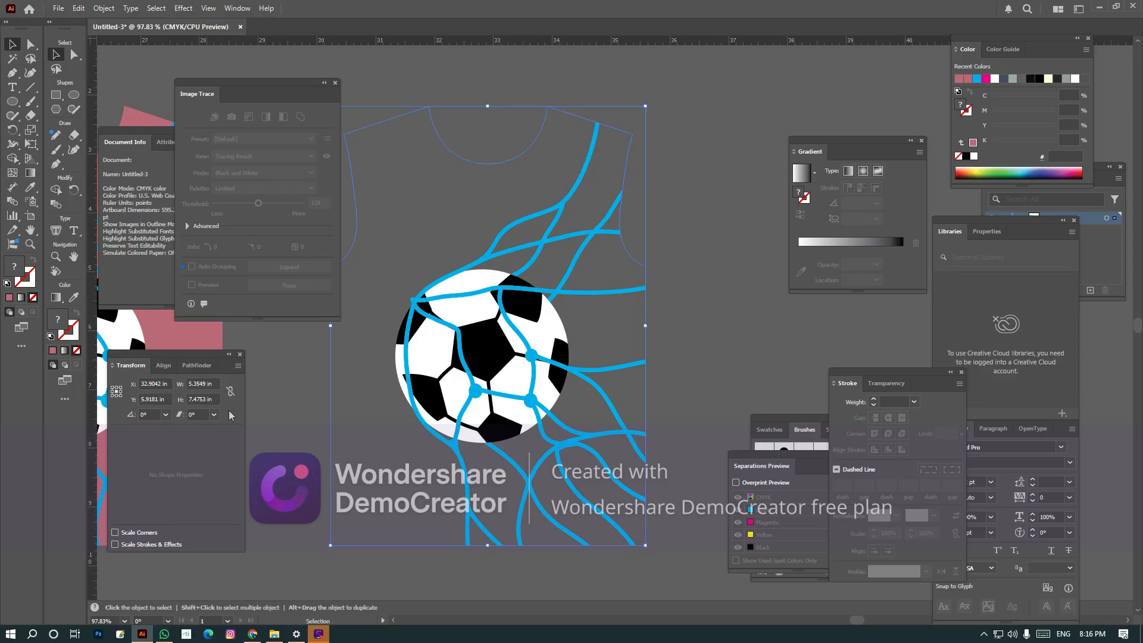
Scale the flattened copy proportionally to a height of 16 in.
{"action": "left_click_drag", "start_coordinate": [215, 399], "coordinate": [187, 400]}
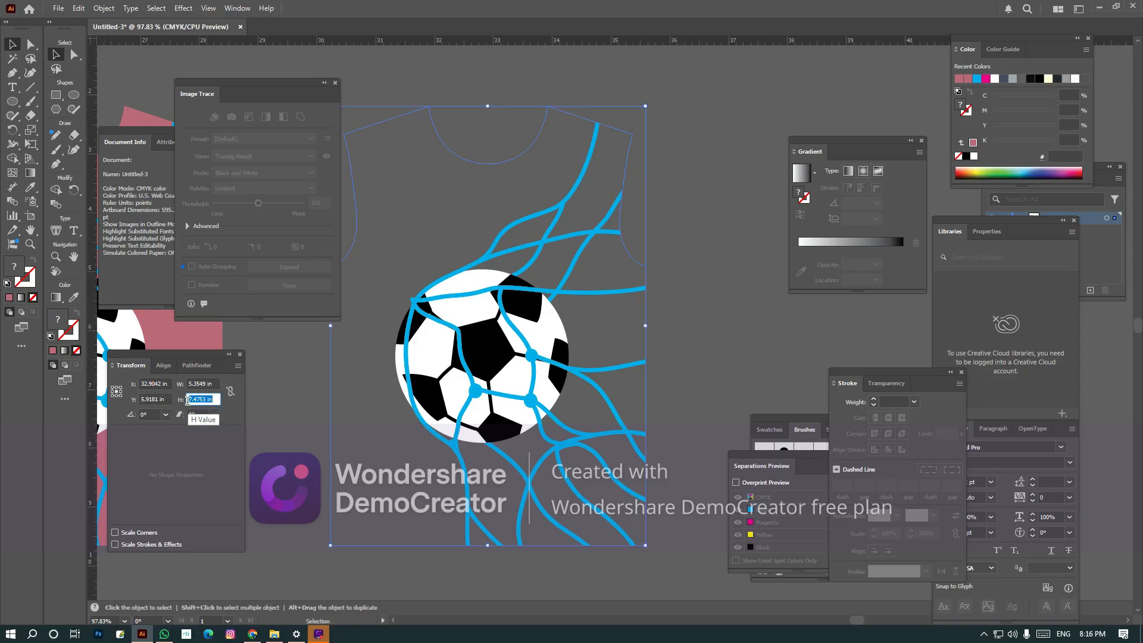
{"action": "type", "text": "16"}
{"action": "key", "text": "Return"}
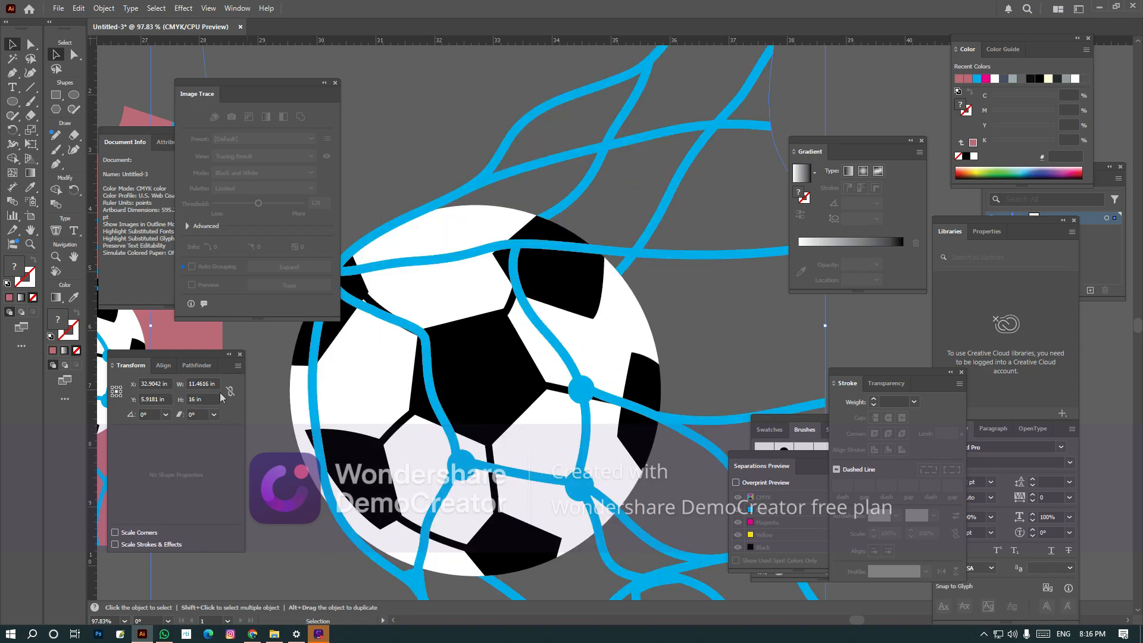
Scale the flattened copy proportionally to a height of 21 in.
{"action": "left_click", "coordinate": [209, 399]}
{"action": "type", "text": "21"}
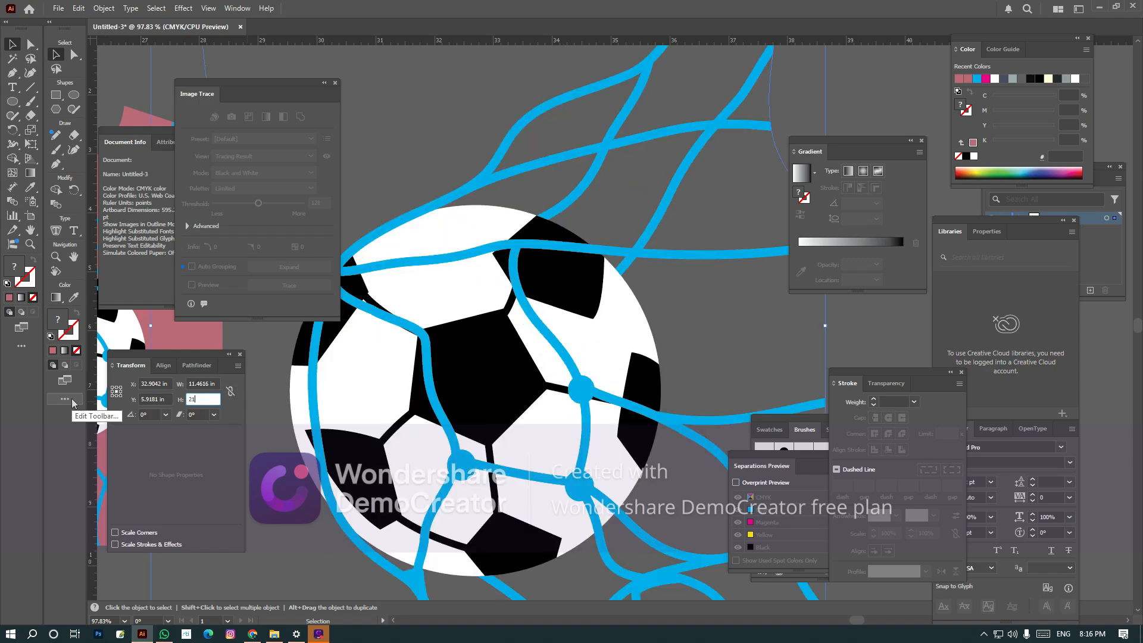
{"action": "key", "text": "Return"}
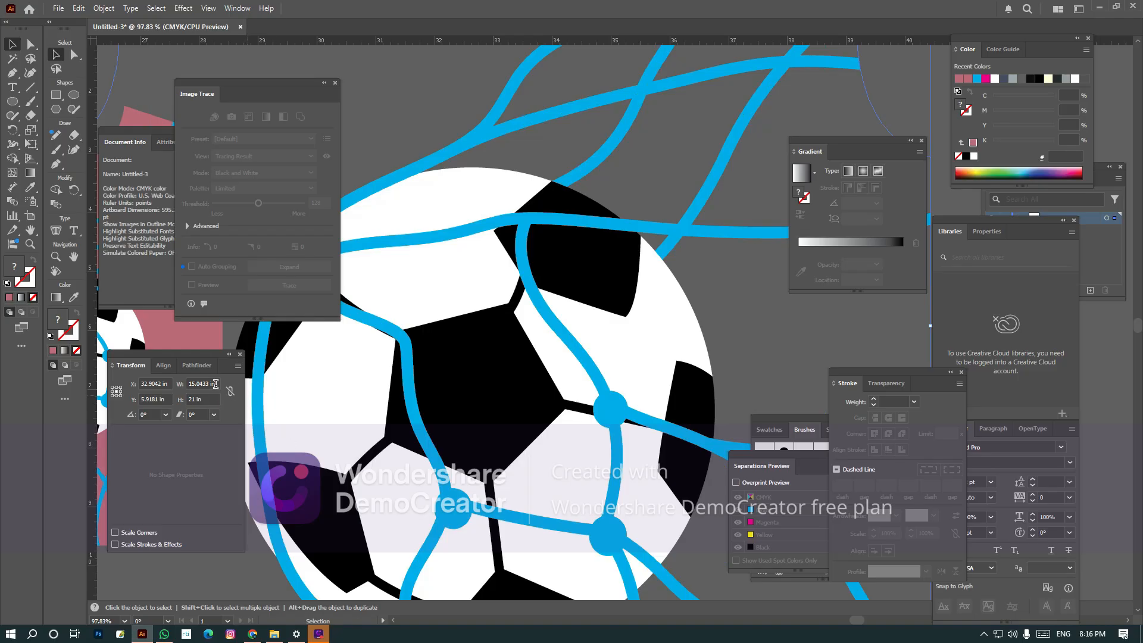
{"action": "key", "text": "ctrl+minus"}
{"action": "key", "text": "ctrl+minus"}
{"action": "key", "text": "ctrl+minus"}
{"action": "key", "text": "ctrl+minus"}
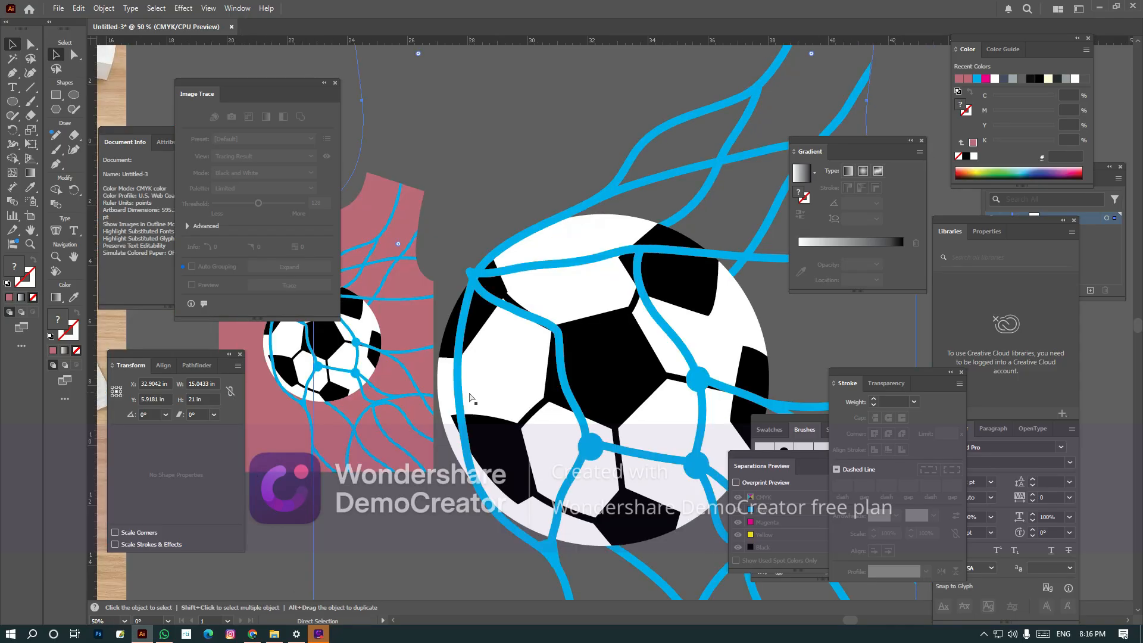
Ungroup the enlarged flattened copy and release its shirt-shaped clipping mask so the net strands extend past the outline.
{"action": "key", "text": "Tab"}
{"action": "left_click_drag", "start_coordinate": [637, 340], "coordinate": [601, 393]}
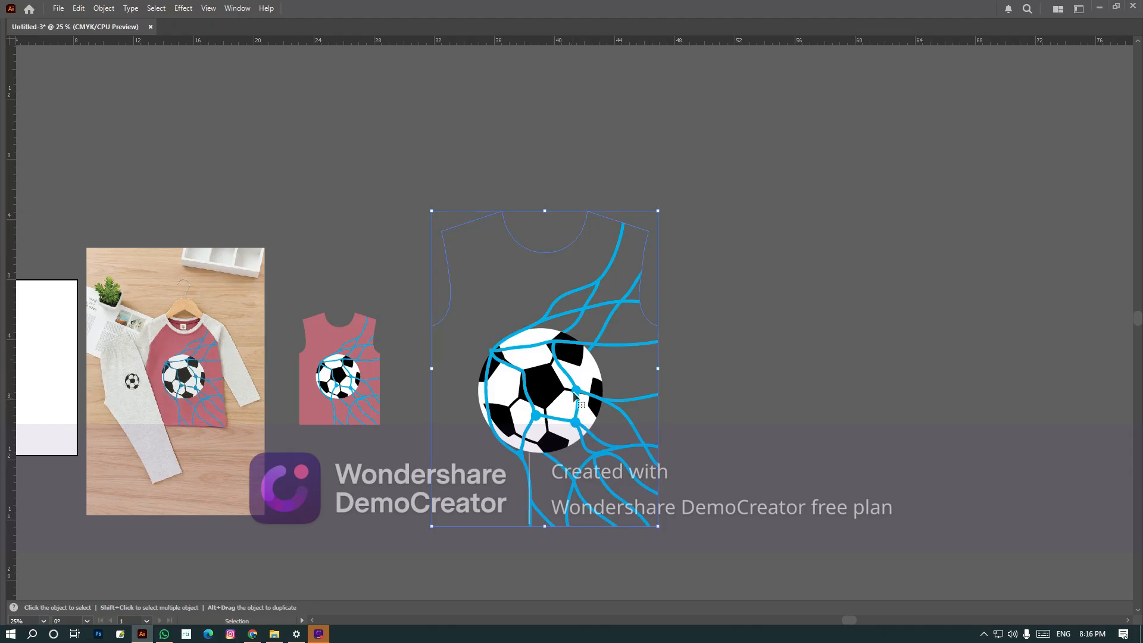
{"action": "right_click", "coordinate": [569, 368]}
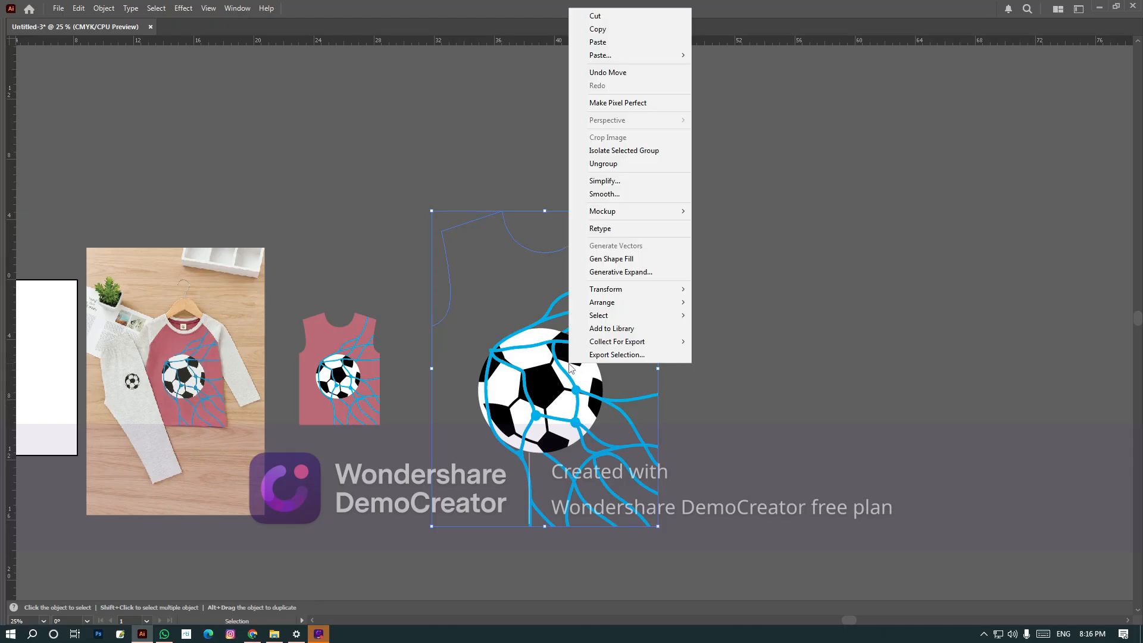
{"action": "left_click", "coordinate": [565, 369]}
{"action": "right_click", "coordinate": [565, 369]}
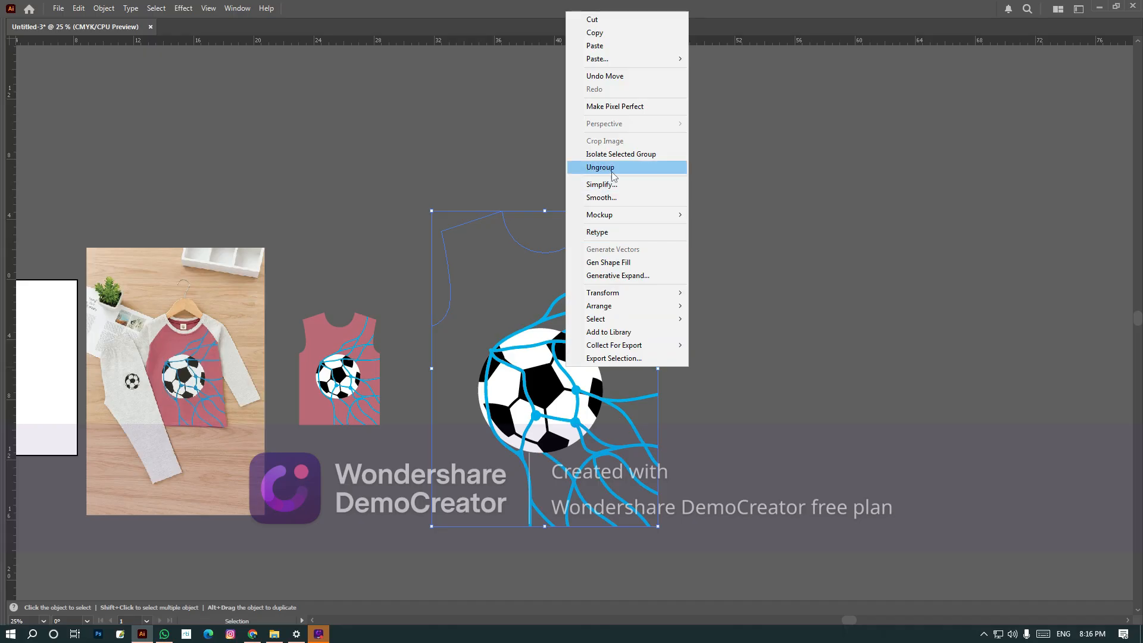
{"action": "left_click", "coordinate": [613, 169]}
{"action": "left_click", "coordinate": [666, 292]}
{"action": "left_click", "coordinate": [643, 306]}
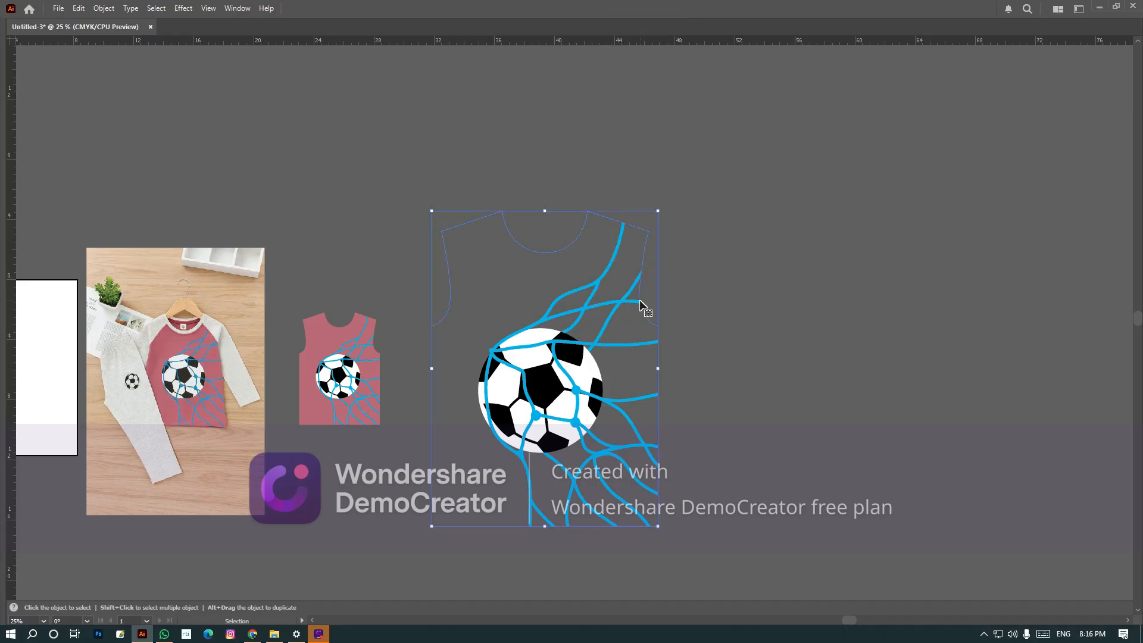
{"action": "right_click", "coordinate": [643, 306]}
{"action": "mouse_move", "coordinate": [683, 473]}
{"action": "left_click", "coordinate": [680, 456]}
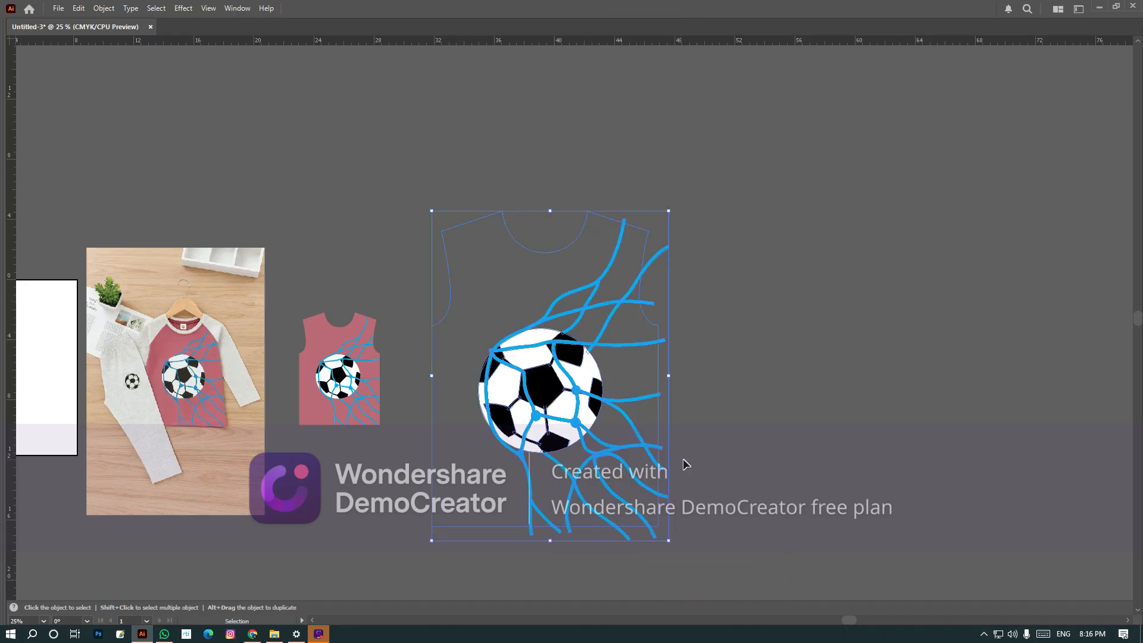
Delete the unfilled shirt outline around the enlarged artwork and select the remaining ball and net.
{"action": "left_click", "coordinate": [665, 372]}
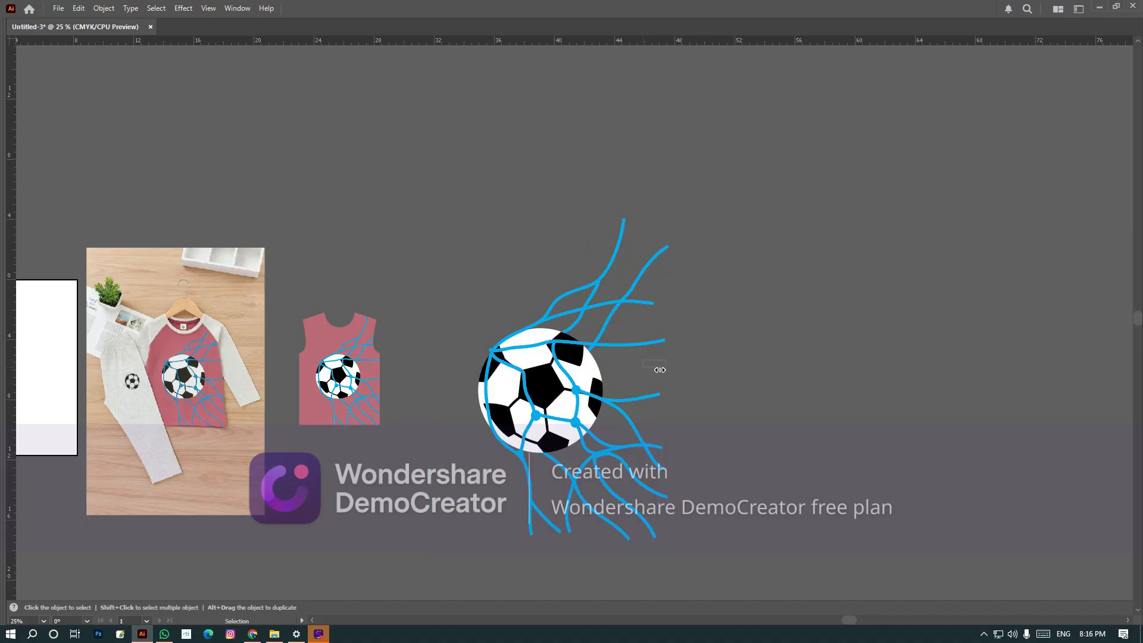
{"action": "left_click_drag", "start_coordinate": [666, 360], "coordinate": [643, 367]}
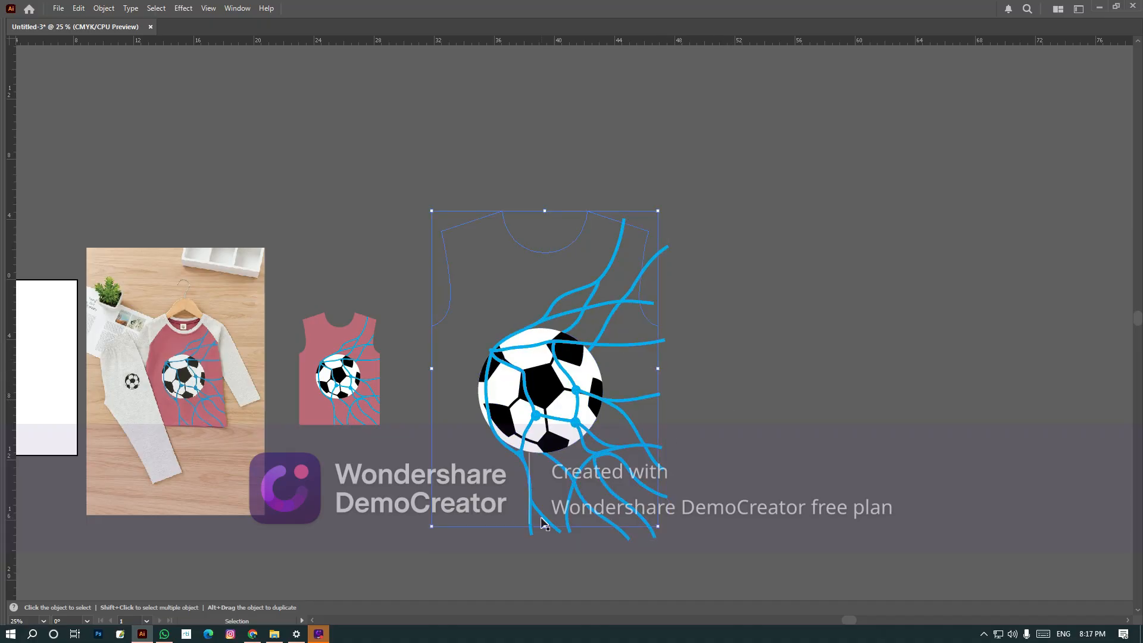
{"action": "left_click", "coordinate": [582, 530]}
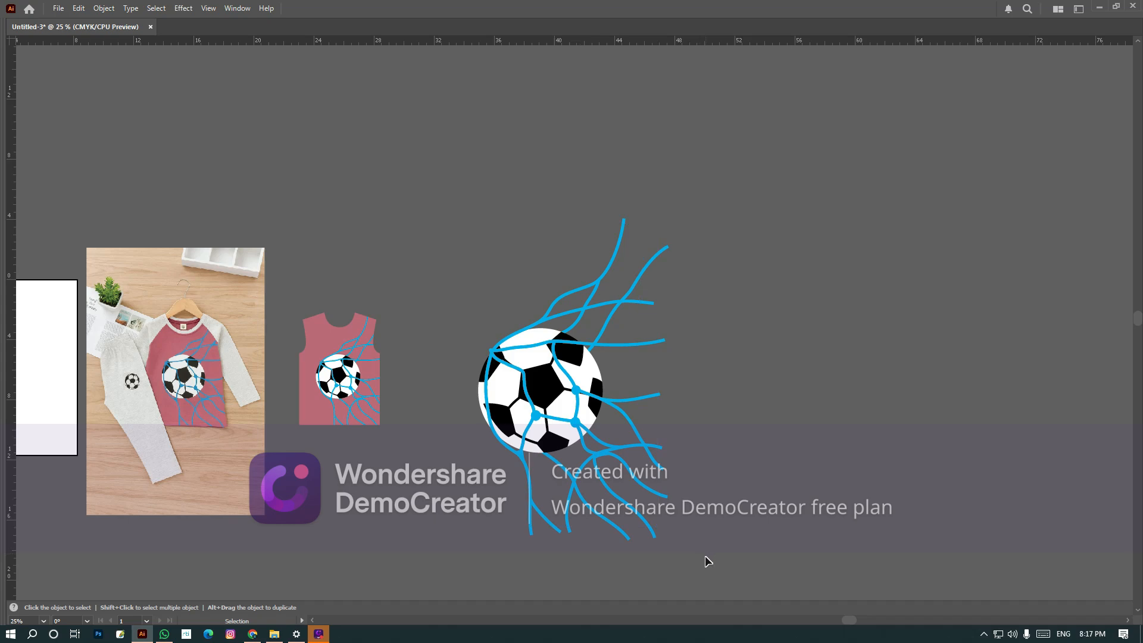
{"action": "left_click_drag", "start_coordinate": [702, 553], "coordinate": [474, 327]}
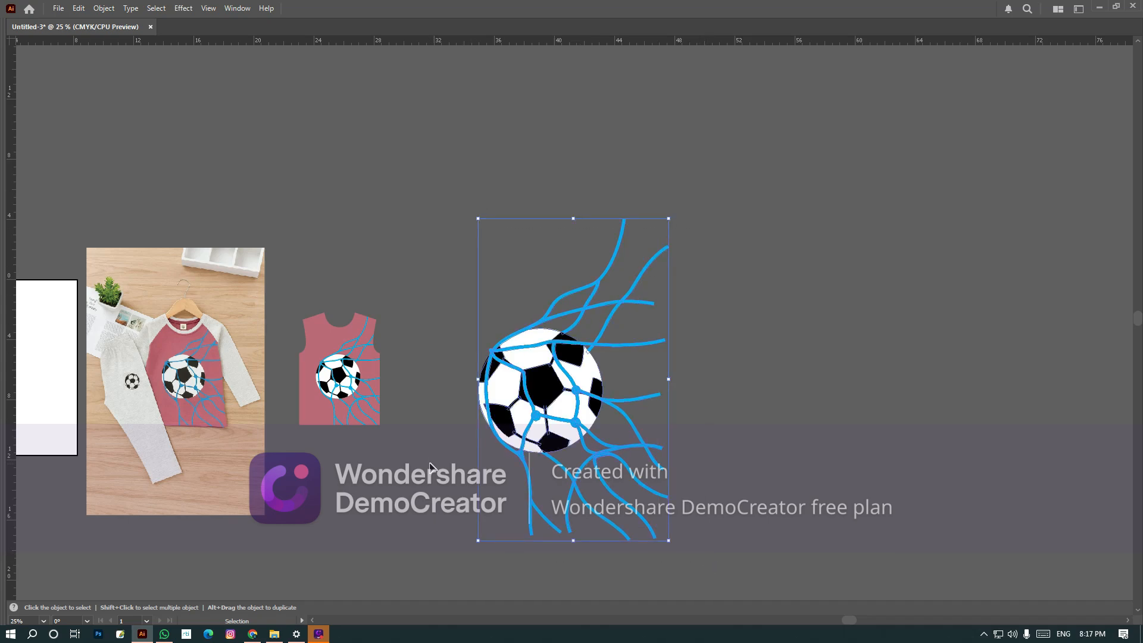
Select all black patches and seams of the enlarged ball by their shared fill and unite them with Pathfinder.
{"action": "key", "text": "Tab"}
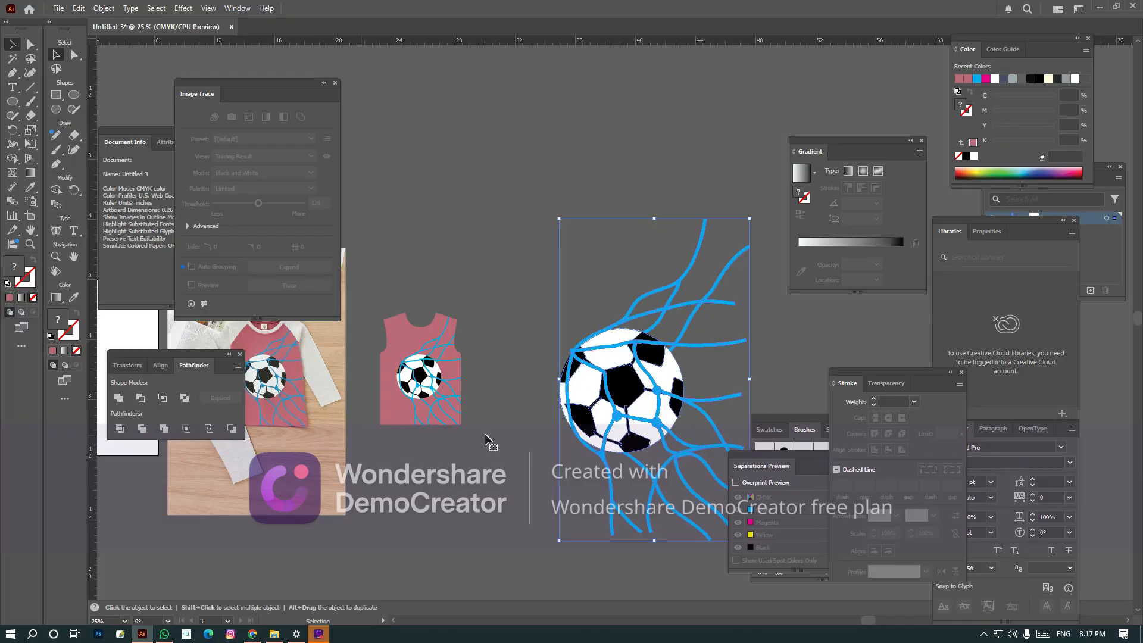
{"action": "key", "text": "Tab"}
{"action": "key", "text": "z"}
{"action": "left_click_drag", "start_coordinate": [494, 309], "coordinate": [708, 539]}
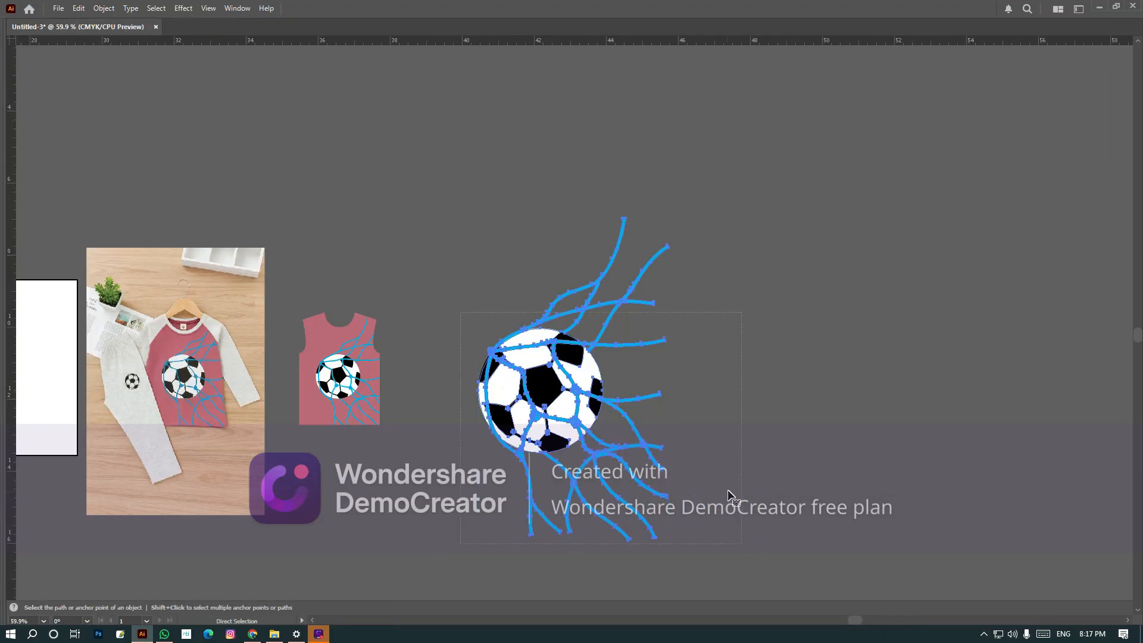
{"action": "key", "text": "a"}
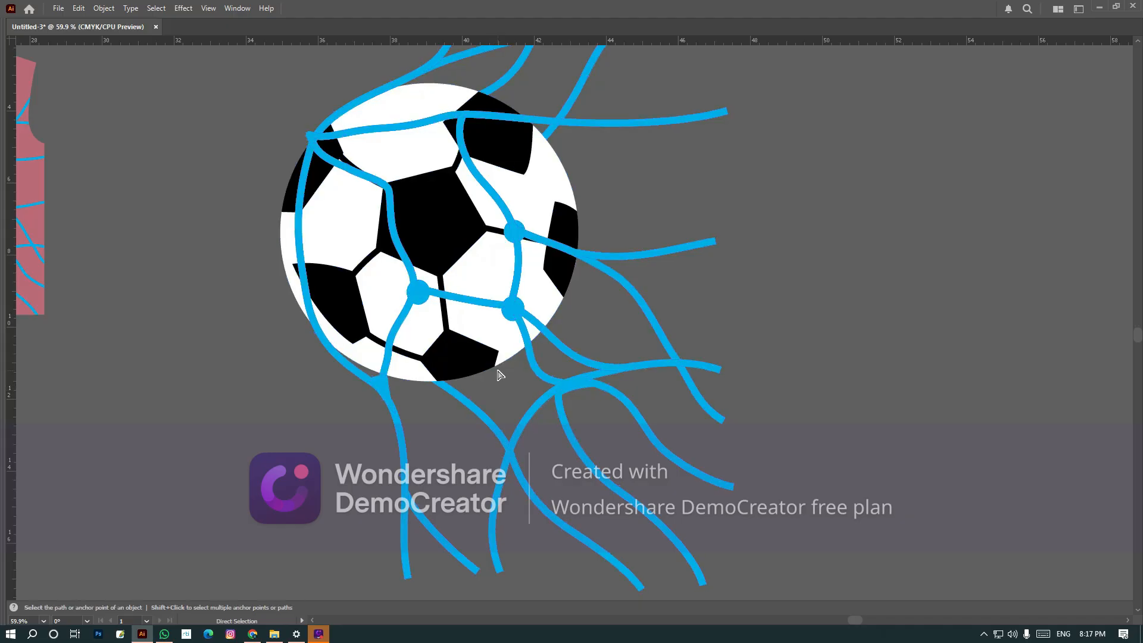
{"action": "left_click", "coordinate": [467, 365]}
{"action": "left_click_drag", "start_coordinate": [498, 393], "coordinate": [578, 450]}
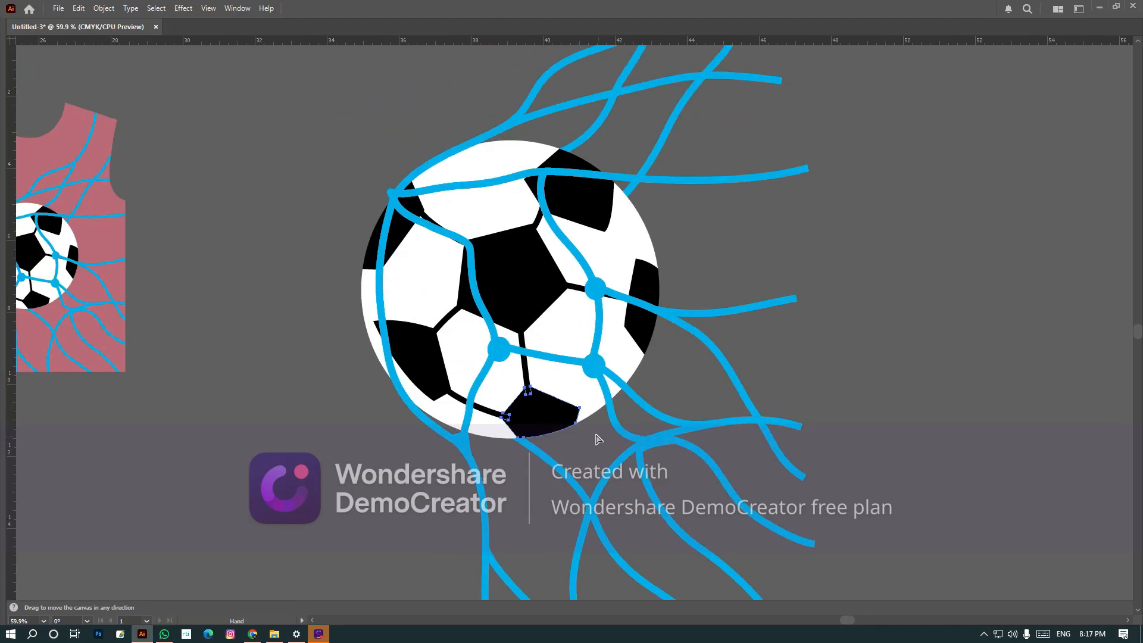
{"action": "key", "text": "v"}
{"action": "key", "text": "a"}
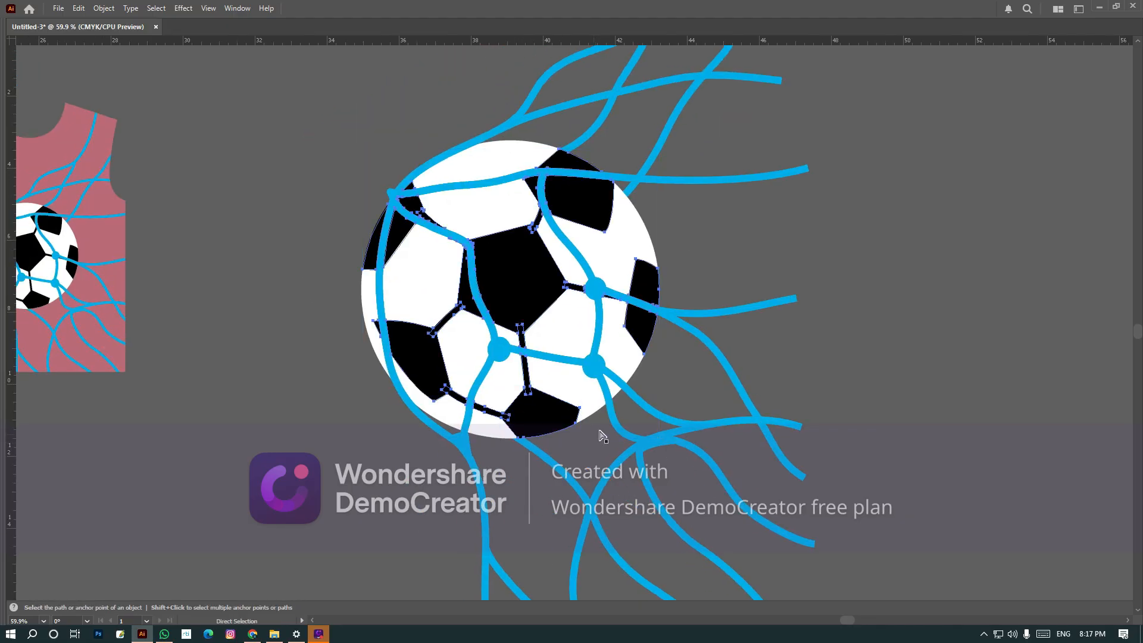
{"action": "key", "text": "Tab"}
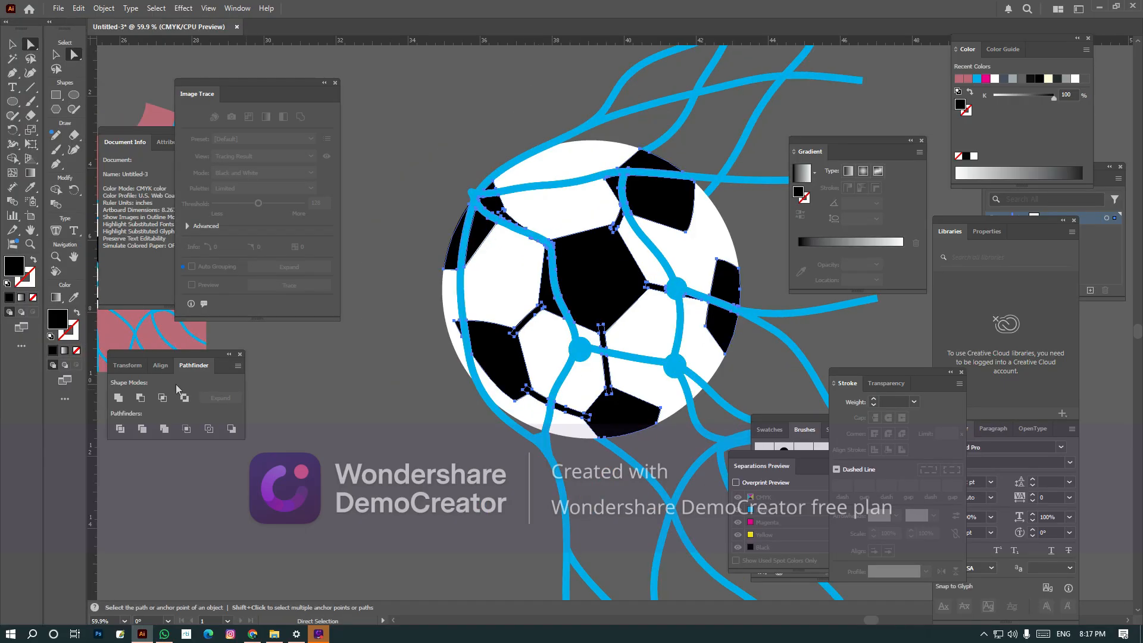
{"action": "left_click", "coordinate": [119, 397]}
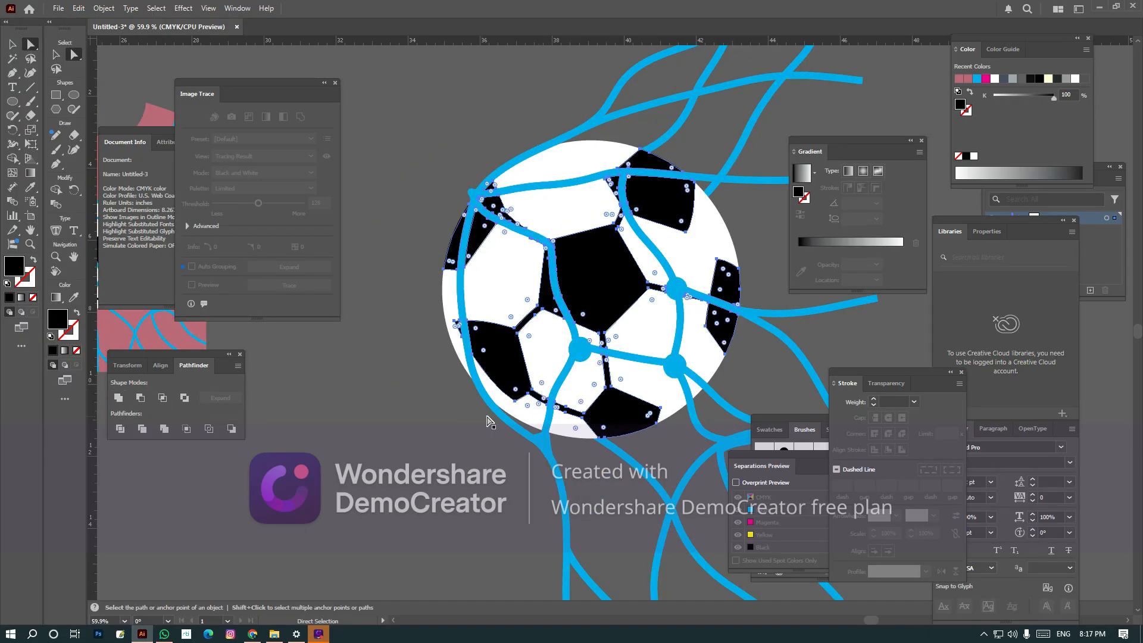
{"action": "scroll", "coordinate": [579, 397], "scroll_direction": "up", "scroll_amount": 4}
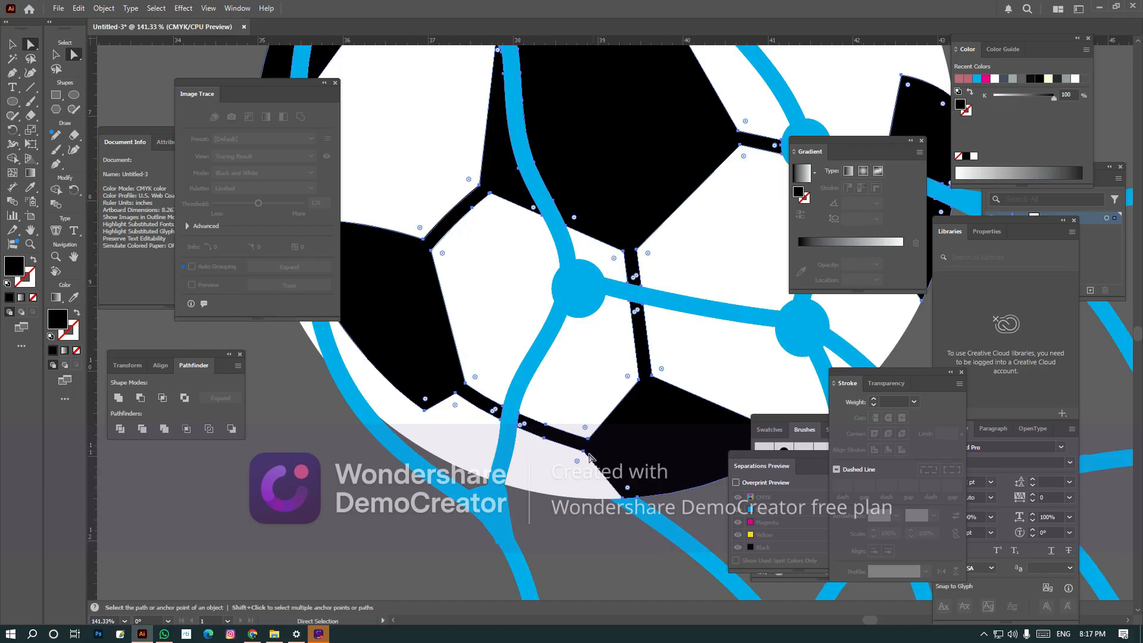
{"action": "scroll", "coordinate": [640, 438], "scroll_direction": "down", "scroll_amount": 5}
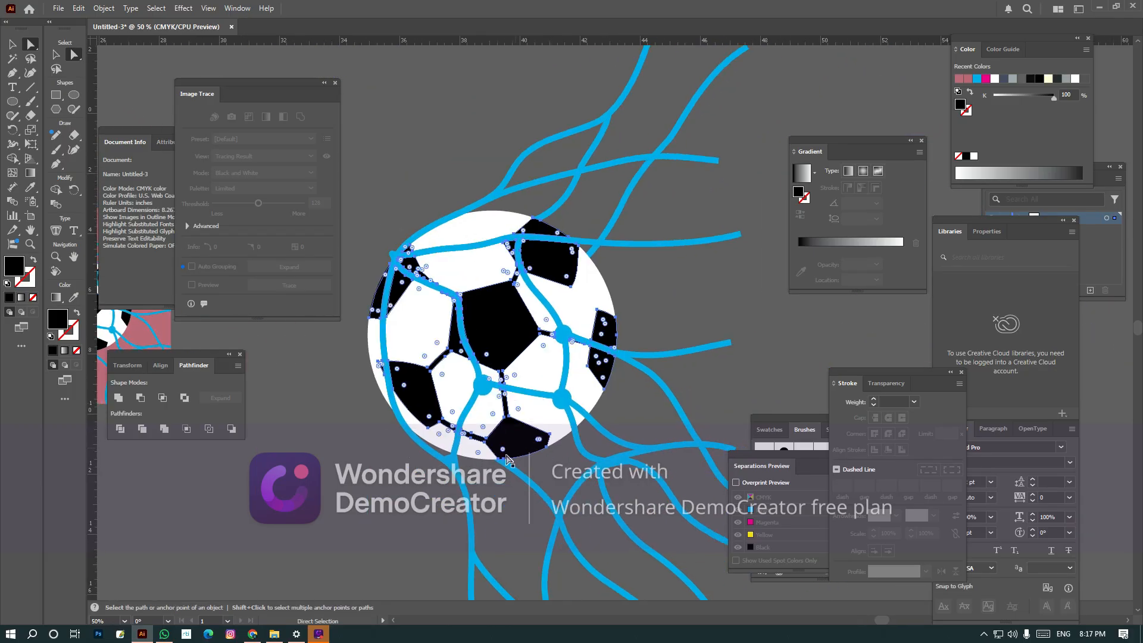
{"action": "left_click", "coordinate": [463, 470]}
{"action": "key", "text": "v"}
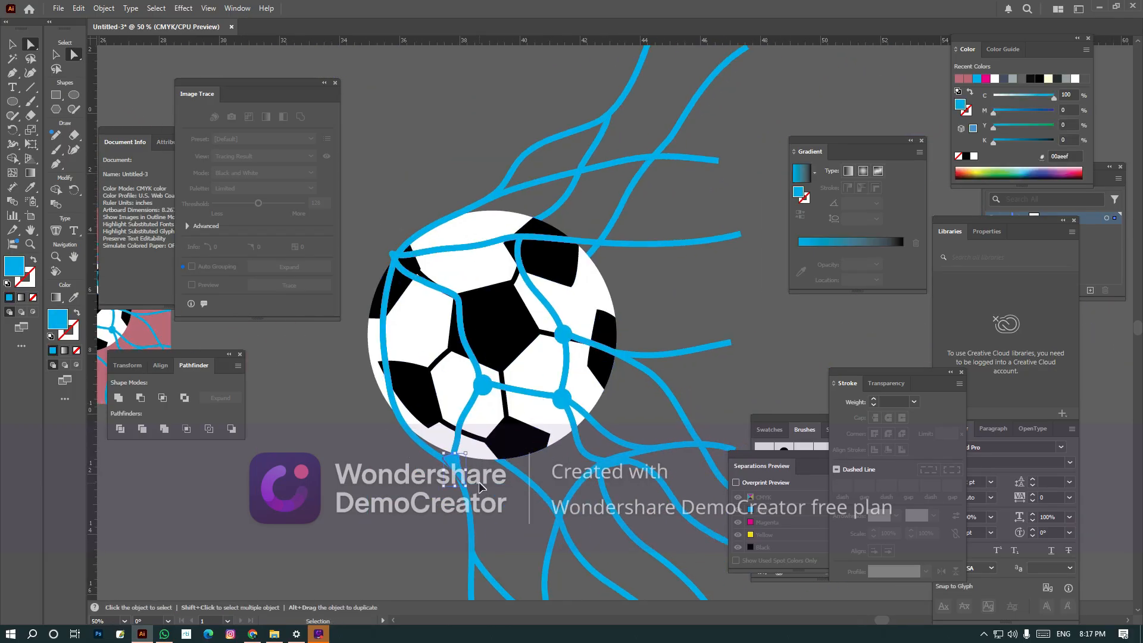
{"action": "key", "text": "ctrl+z"}
{"action": "key", "text": "ctrl+z"}
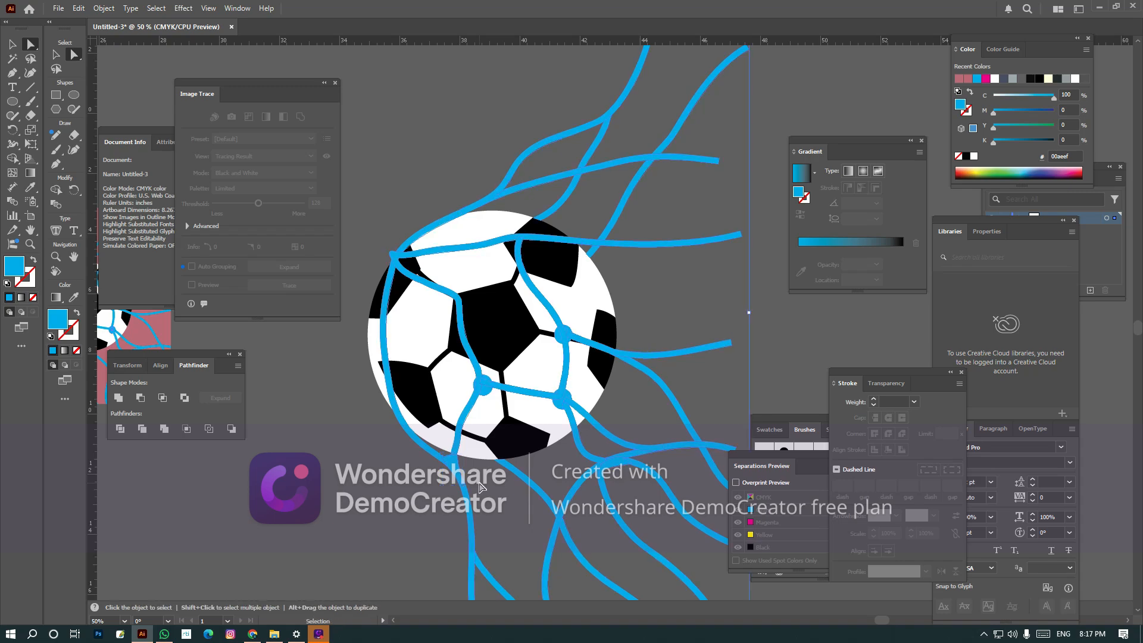
{"action": "left_click", "coordinate": [352, 445], "text": "ctrl"}
Examine the artwork in outline view, temporarily hide the enlarged ball and net to check for leftover objects, and show everything again.
{"action": "key", "text": "Tab"}
{"action": "key", "text": "ctrl+minus"}
{"action": "key", "text": "ctrl+minus"}
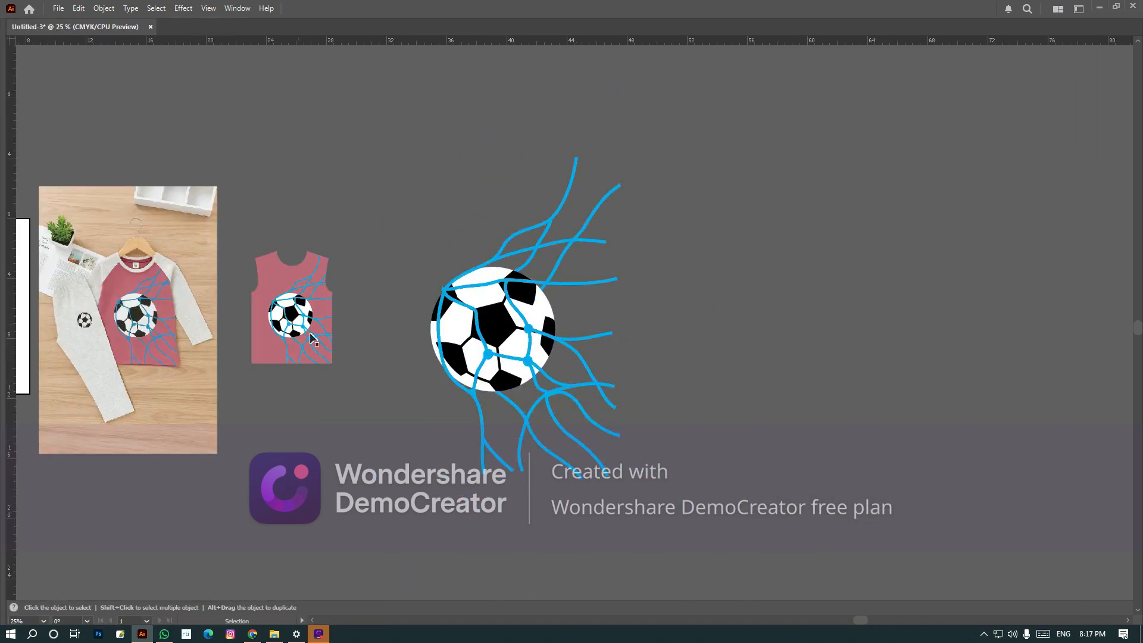
{"action": "key", "text": "ctrl+y"}
{"action": "key", "text": "ctrl+y"}
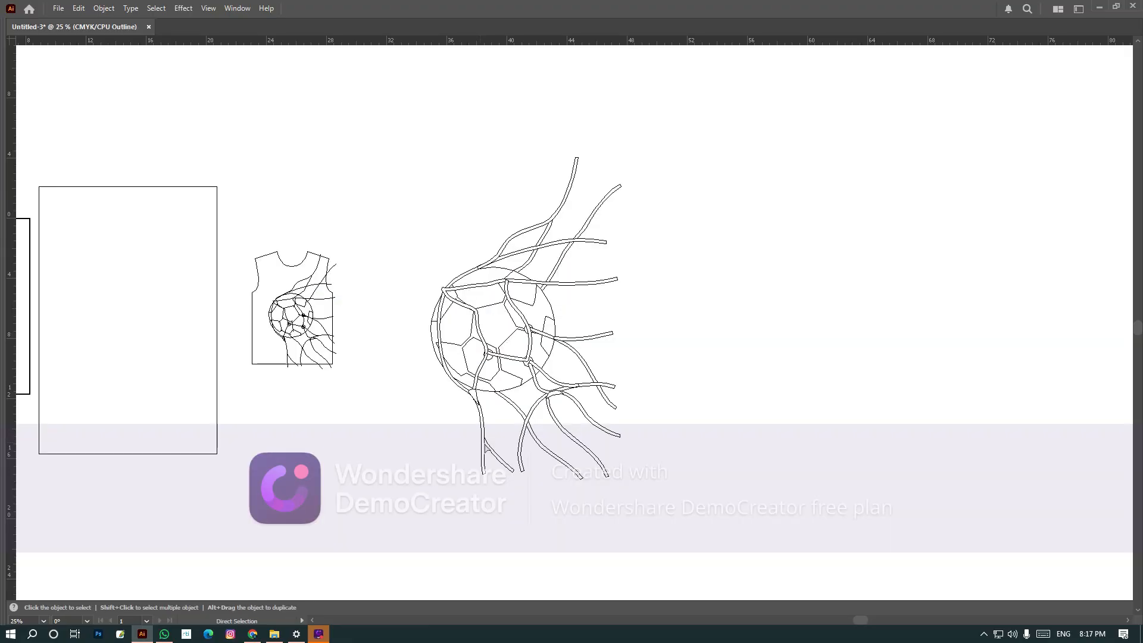
{"action": "left_click_drag", "start_coordinate": [586, 430], "coordinate": [441, 163]}
{"action": "key", "text": "a"}
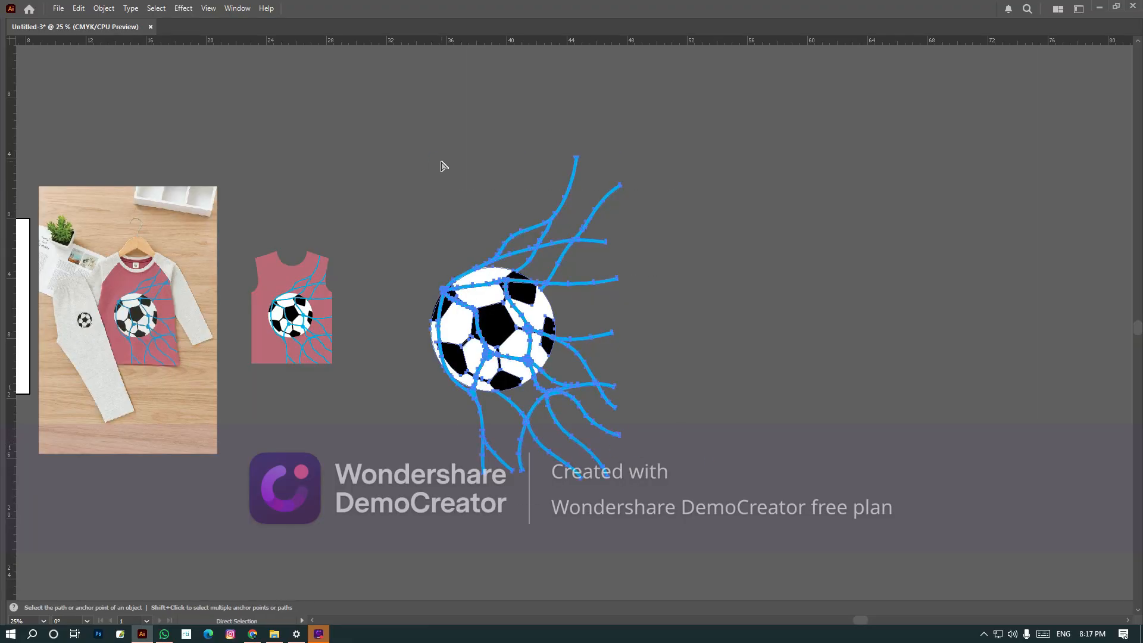
{"action": "key", "text": "Delete"}
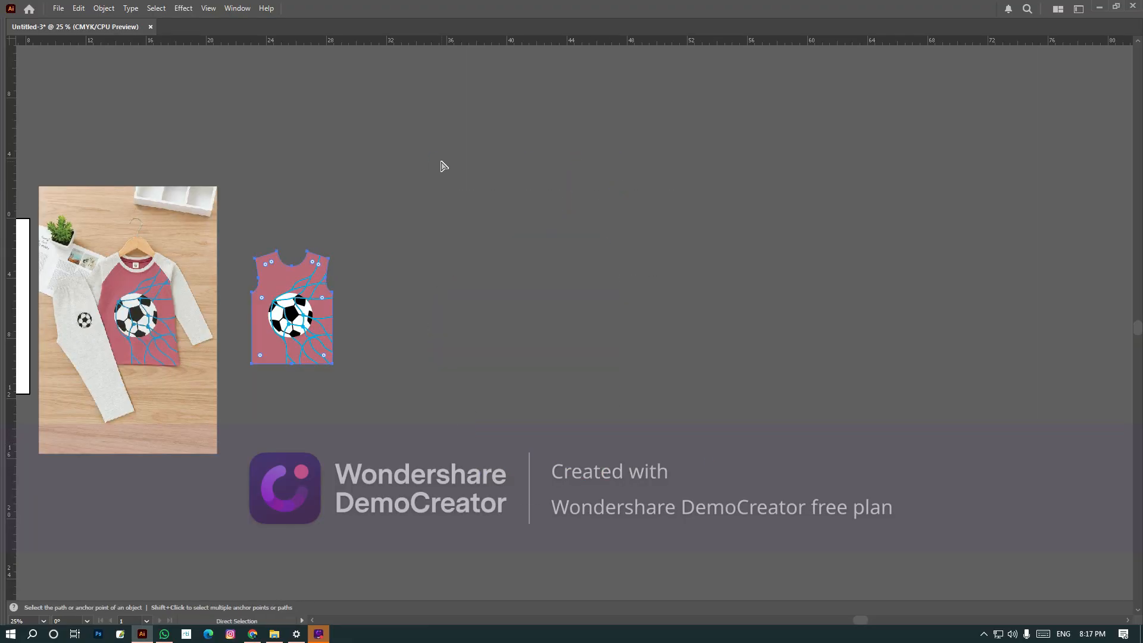
{"action": "left_click", "coordinate": [443, 166]}
{"action": "key", "text": "alt"}
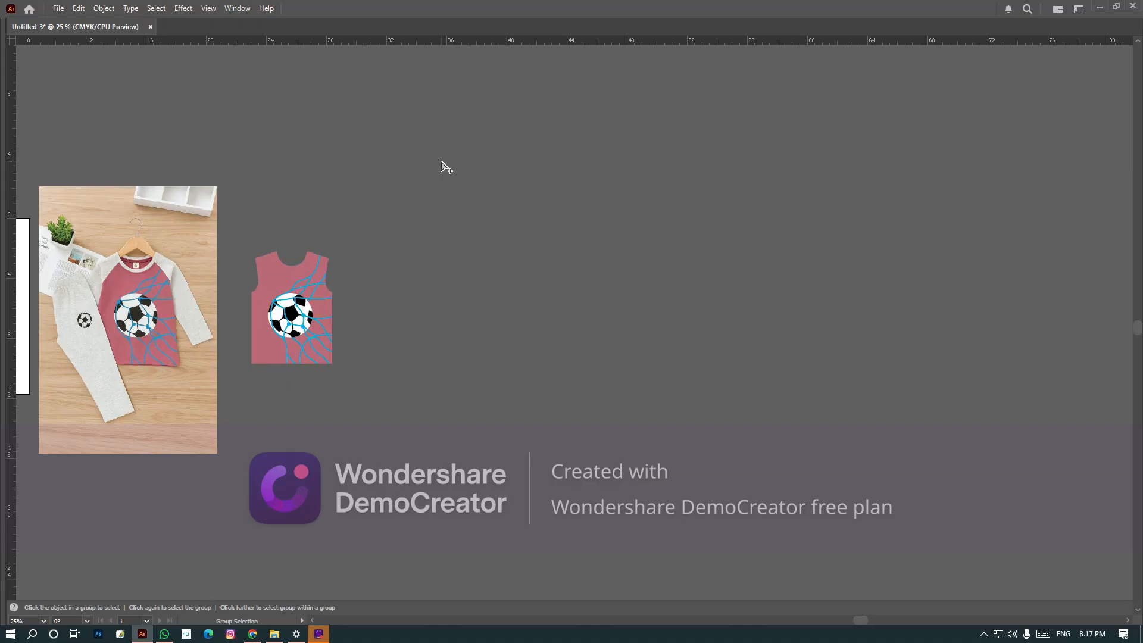
{"action": "key", "text": "ctrl+alt+3"}
Select all cyan net pieces of the enlarged artwork by their shared fill and unite them with Pathfinder.
{"action": "key", "text": "ctrl+space"}
{"action": "left_click_drag", "start_coordinate": [351, 173], "coordinate": [727, 442]}
{"action": "left_click", "coordinate": [793, 382]}
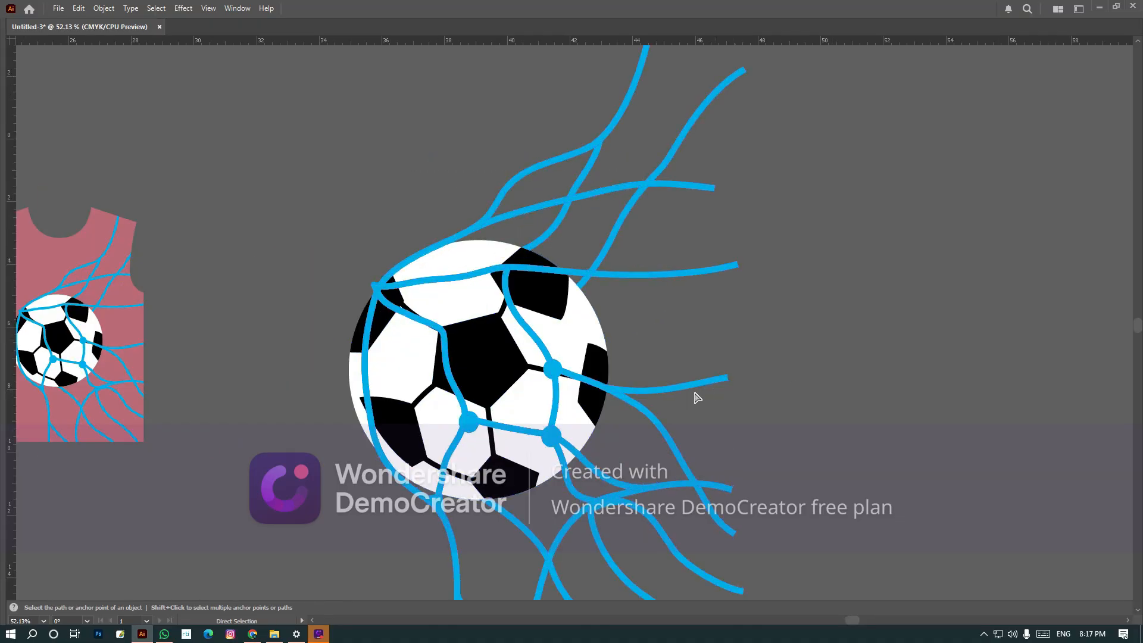
{"action": "key", "text": "v"}
{"action": "left_click", "coordinate": [691, 389]}
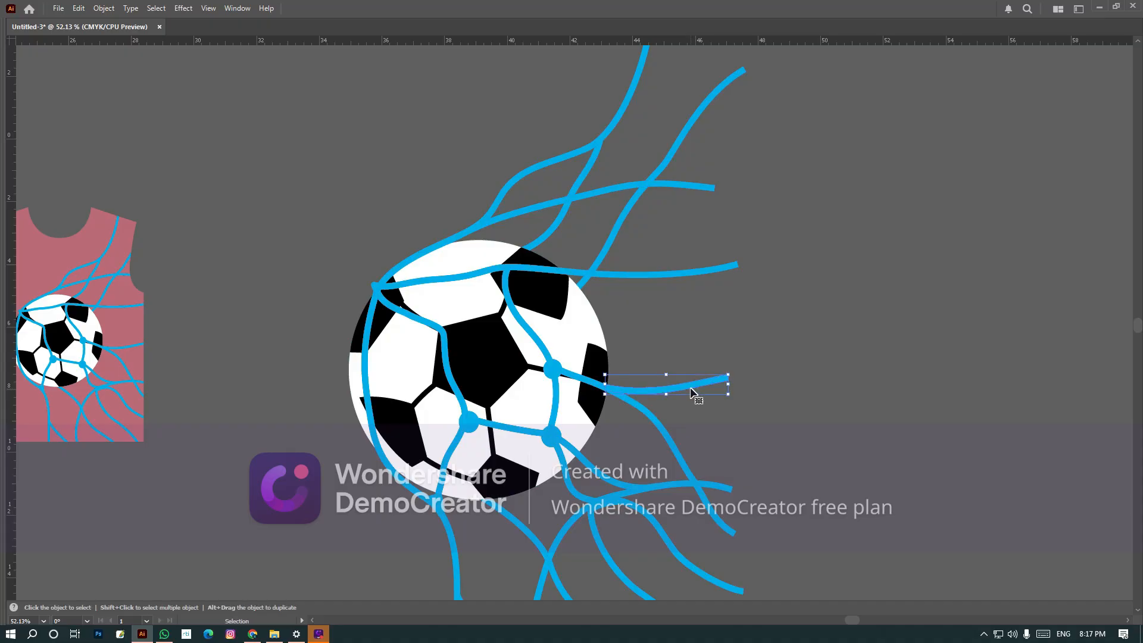
{"action": "key", "text": "ctrl+6"}
{"action": "key", "text": "Tab"}
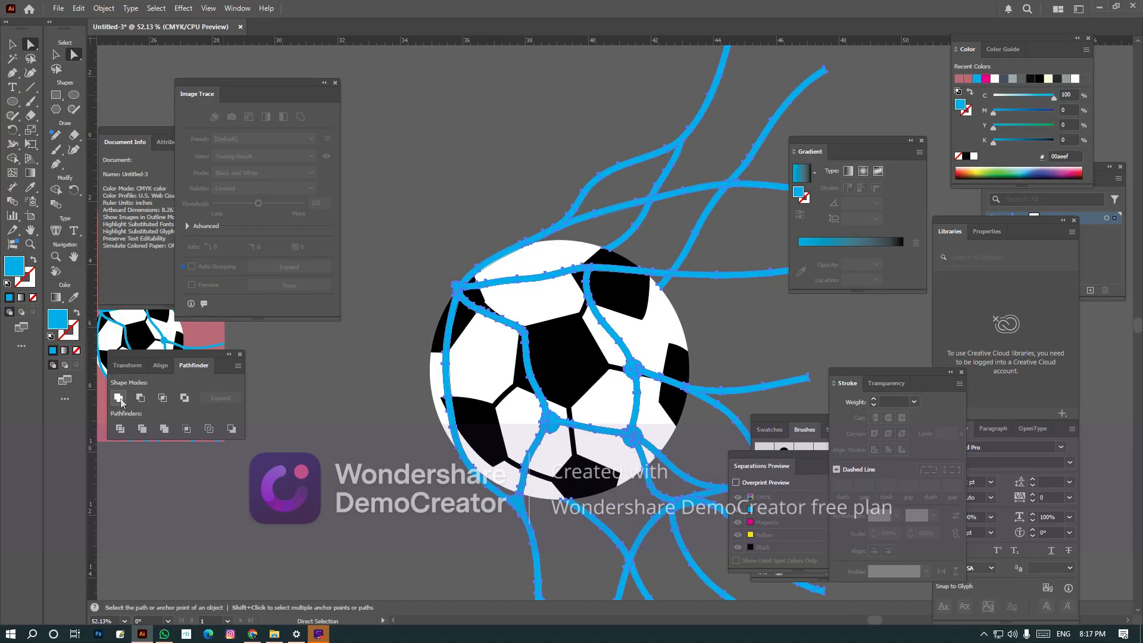
{"action": "left_click", "coordinate": [118, 398]}
{"action": "key", "text": "v"}
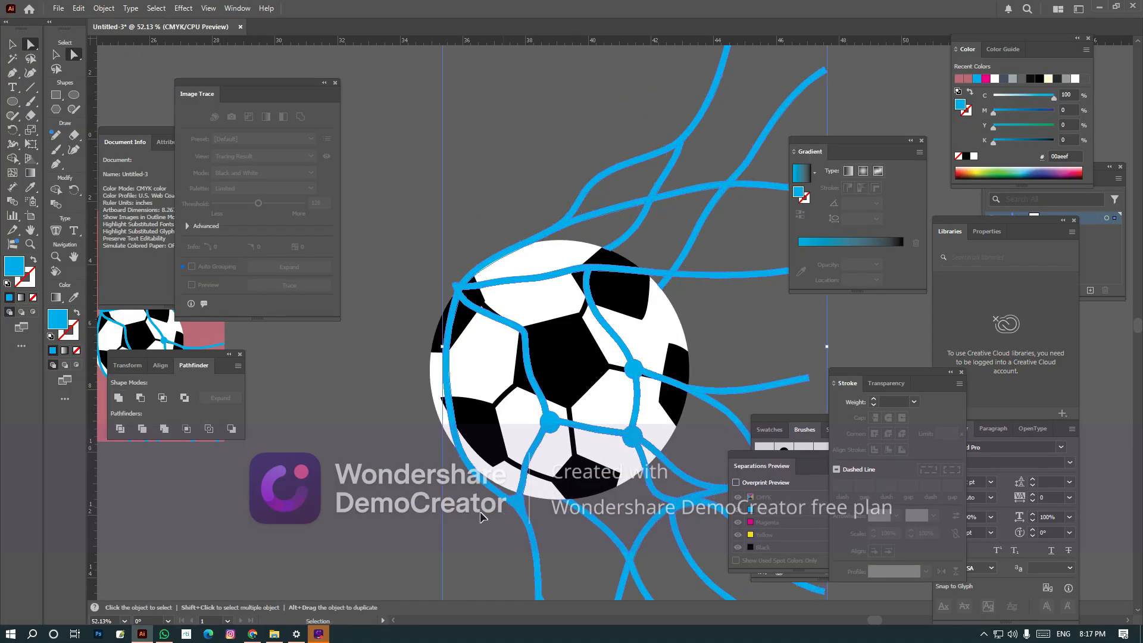
{"action": "left_click_drag", "start_coordinate": [492, 365], "coordinate": [613, 483]}
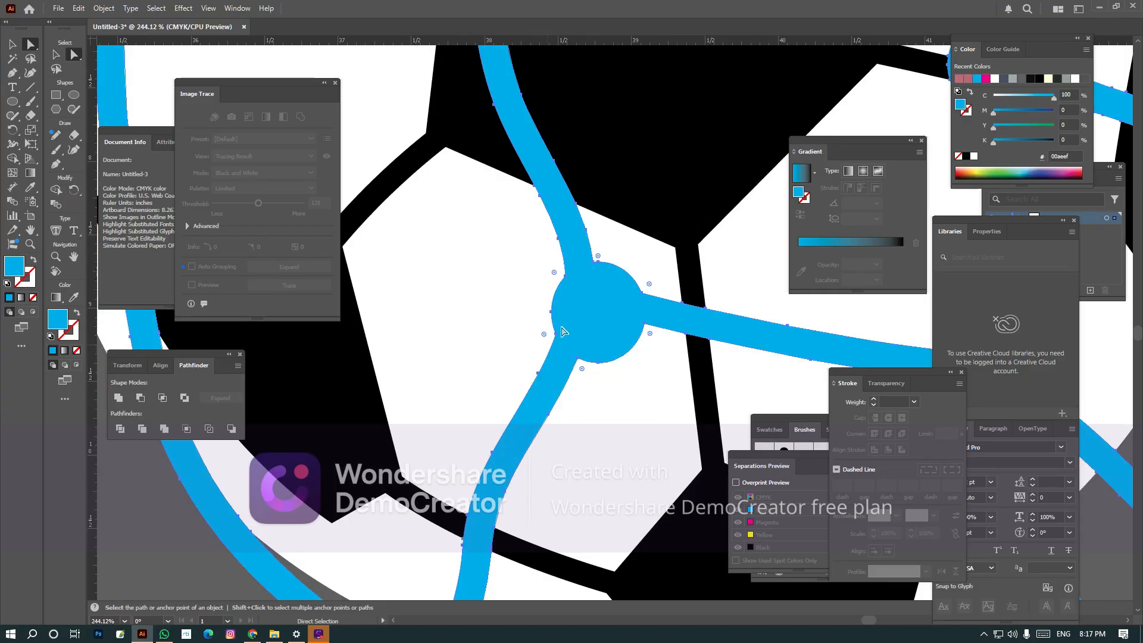
Move two black patch pieces on the ball's right side outward to expose the gaps in the flattened layers beneath.
{"action": "key", "text": "ctrl+minus"}
{"action": "key", "text": "ctrl+minus"}
{"action": "key", "text": "ctrl+minus"}
{"action": "key", "text": "ctrl+minus"}
{"action": "left_click", "coordinate": [603, 332]}
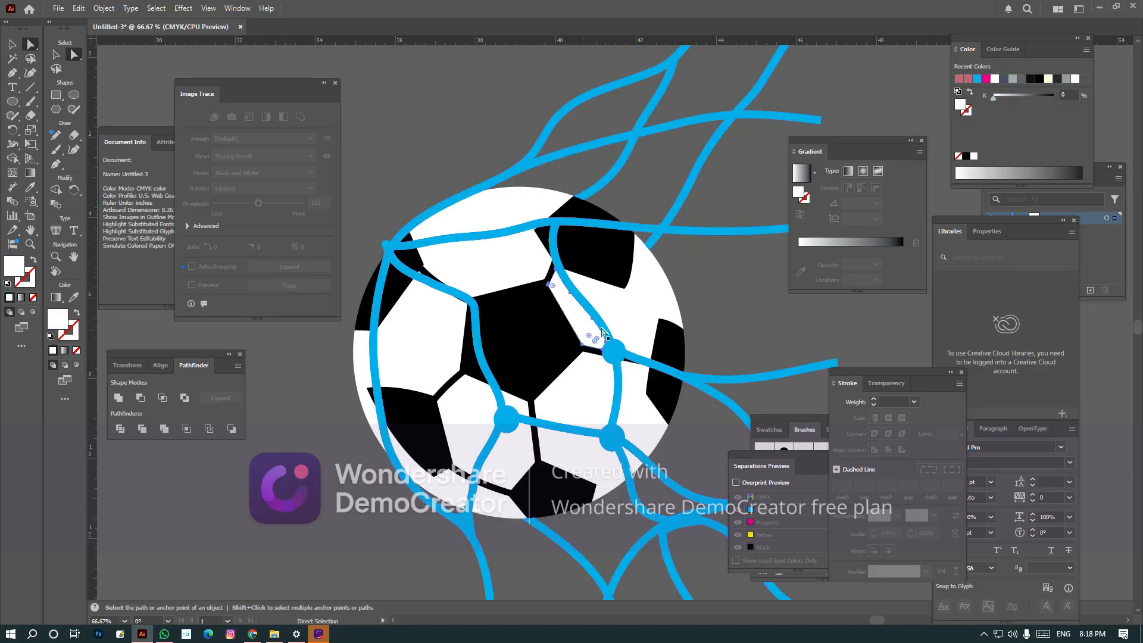
{"action": "left_click", "coordinate": [705, 325]}
{"action": "left_click_drag", "start_coordinate": [673, 351], "coordinate": [765, 350]}
{"action": "left_click_drag", "start_coordinate": [623, 278], "coordinate": [691, 271]}
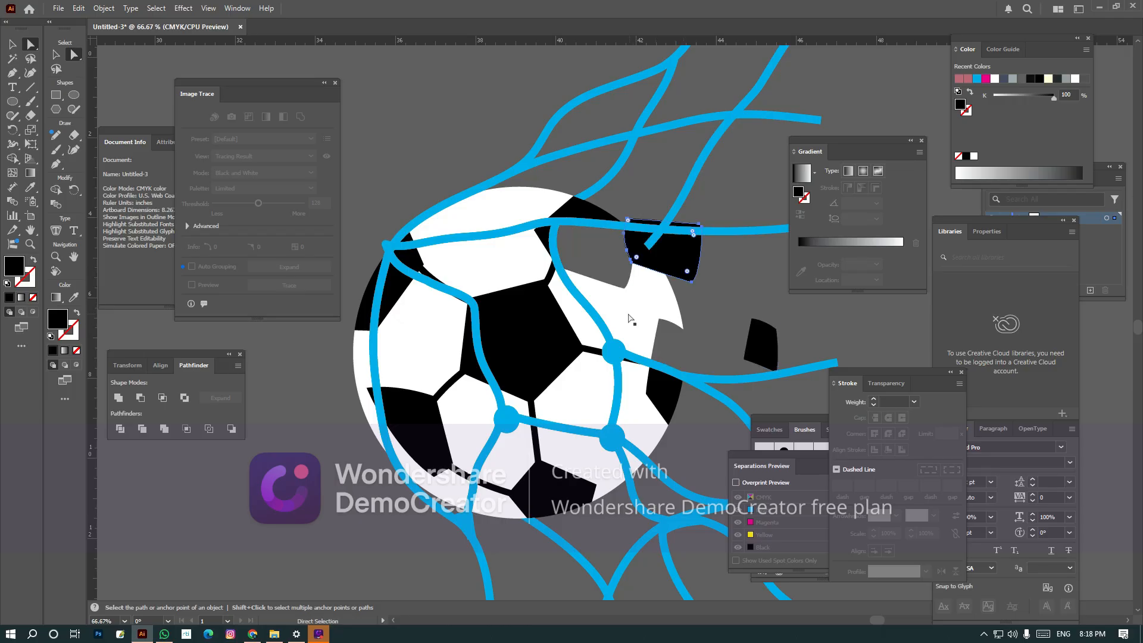
Undo the moves of the pieces on the enlarged ball so the black patches sit back in place.
{"action": "left_click_drag", "start_coordinate": [629, 316], "coordinate": [667, 340]}
{"action": "key", "text": "ctrl+z"}
{"action": "key", "text": "ctrl+z"}
{"action": "key", "text": "ctrl+z"}
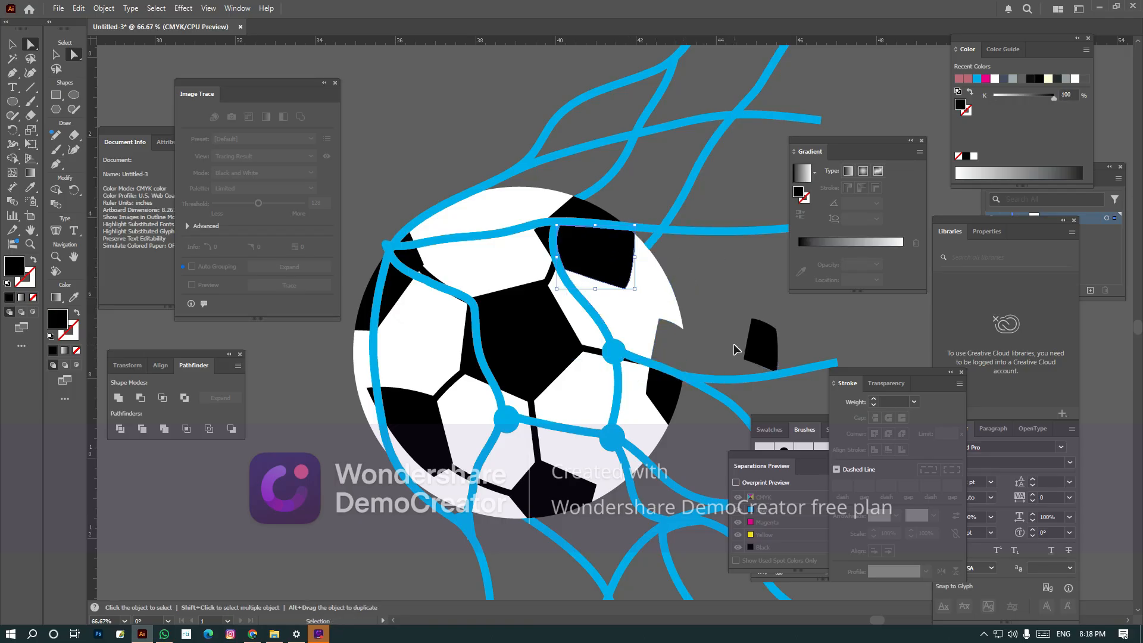
{"action": "key", "text": "Tab"}
{"action": "key", "text": "ctrl+minus"}
{"action": "key", "text": "ctrl+minus"}
{"action": "key", "text": "ctrl+minus"}
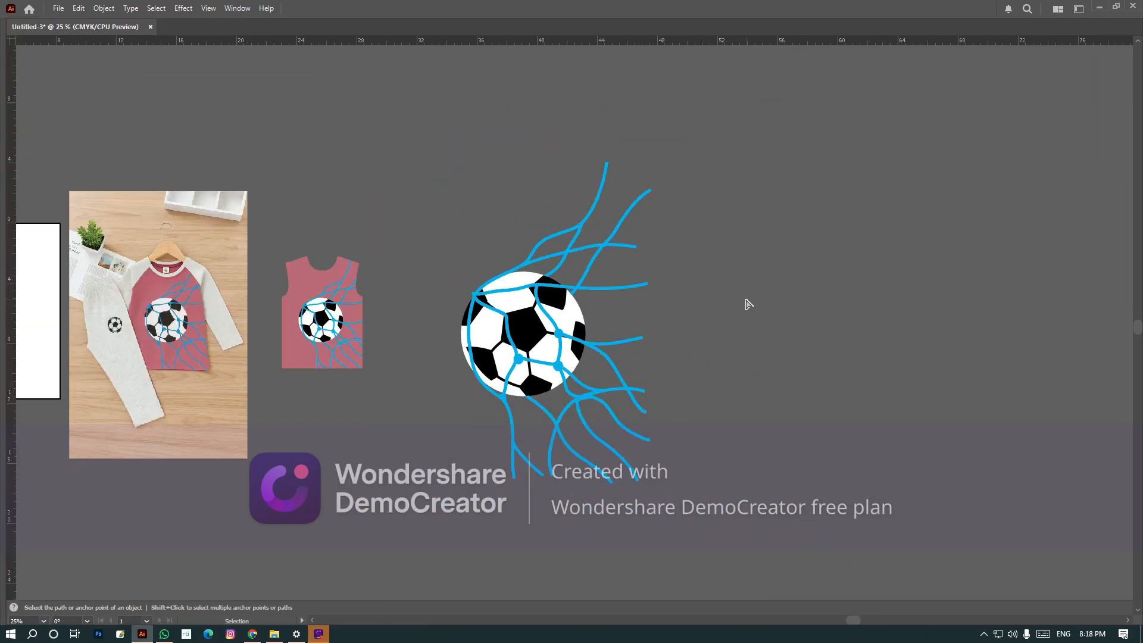
Open the Pin mark EPS file from the Desktop folder.
{"action": "key", "text": "ctrl+o"}
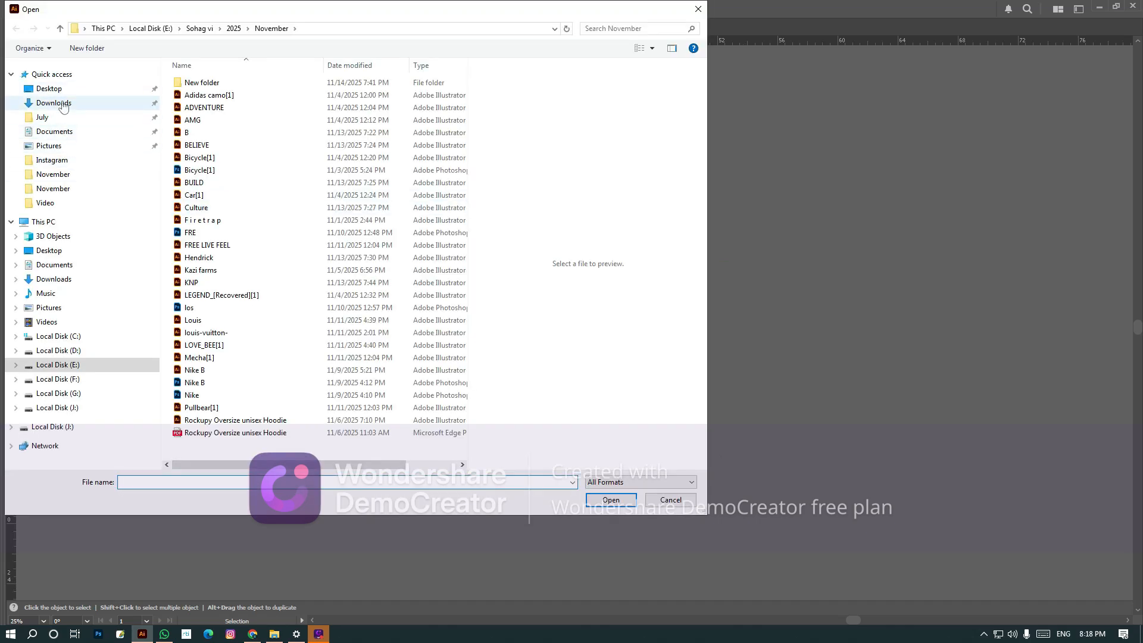
{"action": "left_click", "coordinate": [53, 90]}
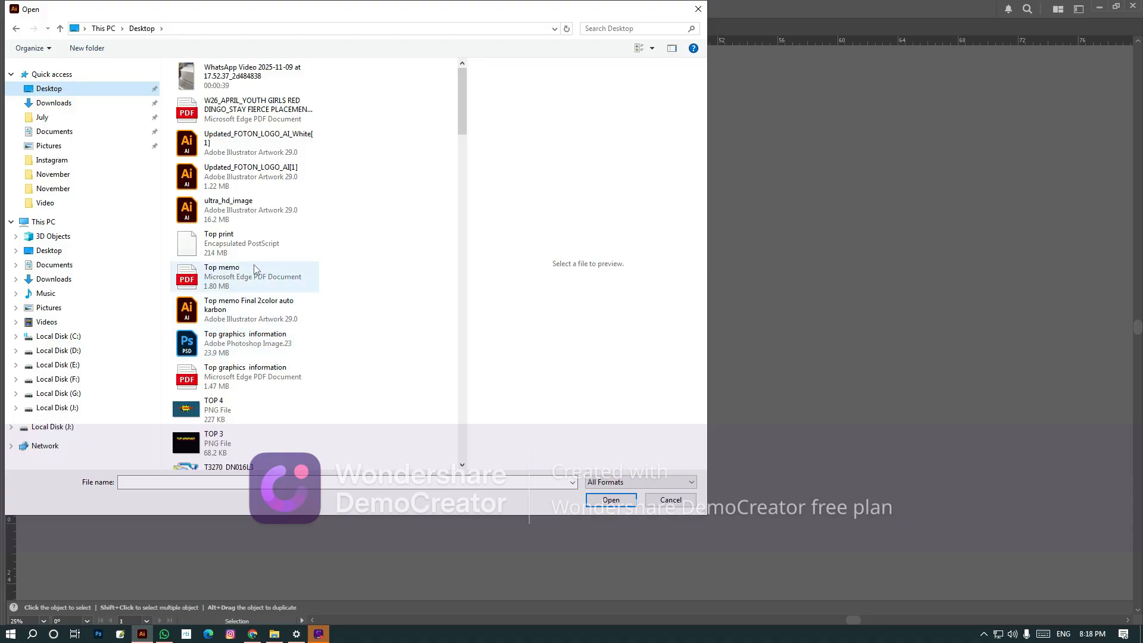
{"action": "scroll", "coordinate": [250, 397], "scroll_direction": "down", "scroll_amount": 2}
{"action": "scroll", "coordinate": [253, 398], "scroll_direction": "down", "scroll_amount": 3}
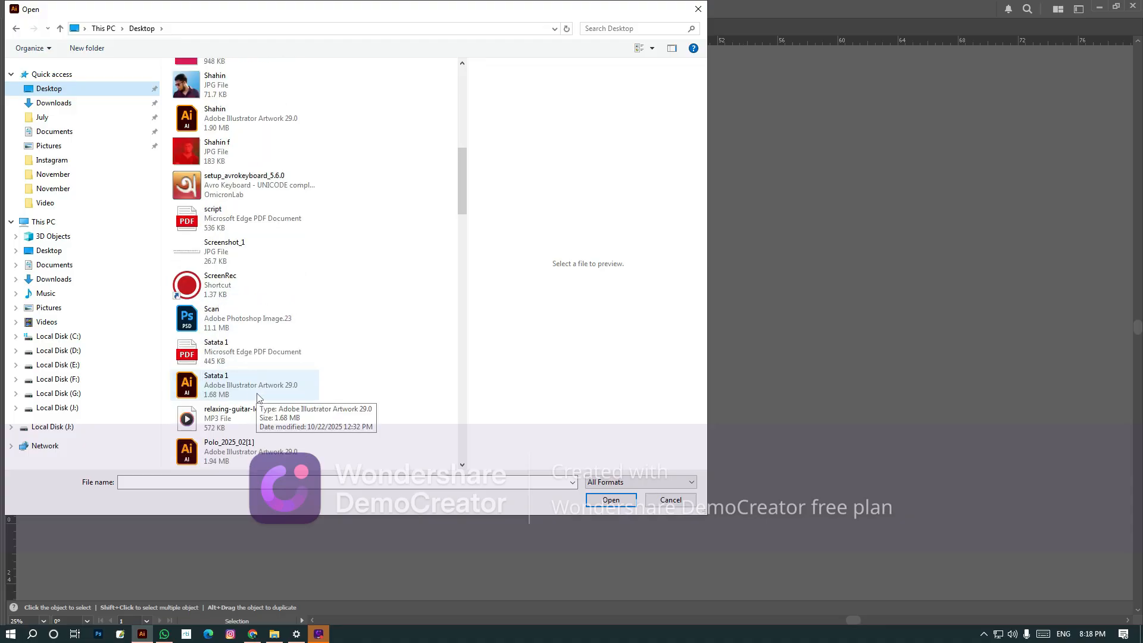
{"action": "scroll", "coordinate": [259, 398], "scroll_direction": "down", "scroll_amount": 2}
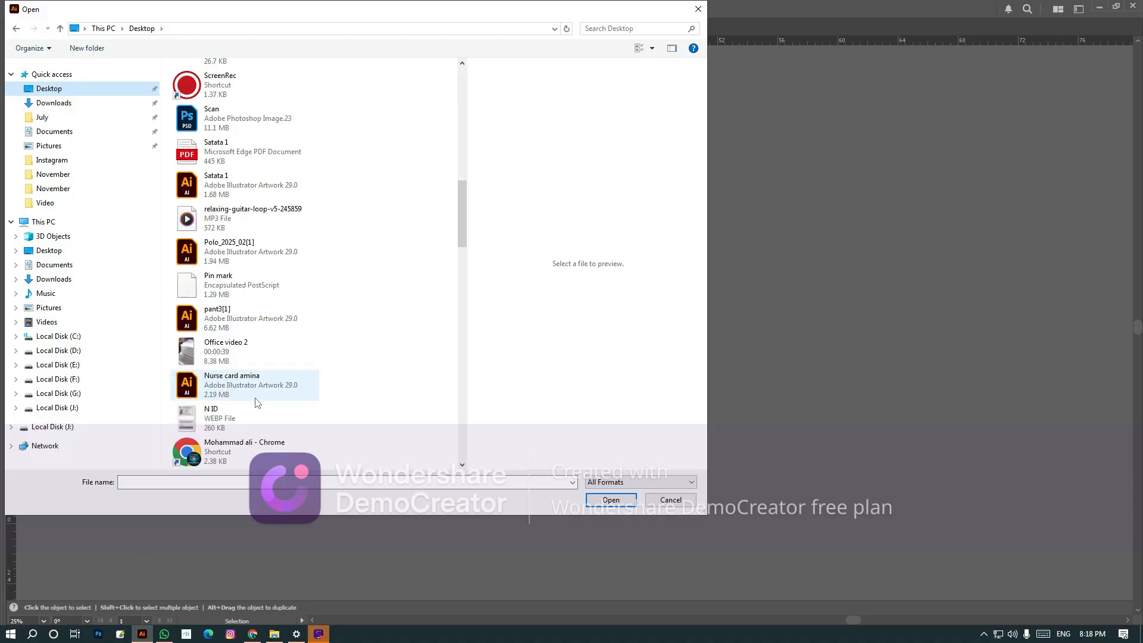
{"action": "left_click", "coordinate": [224, 294]}
{"action": "left_click", "coordinate": [616, 502]}
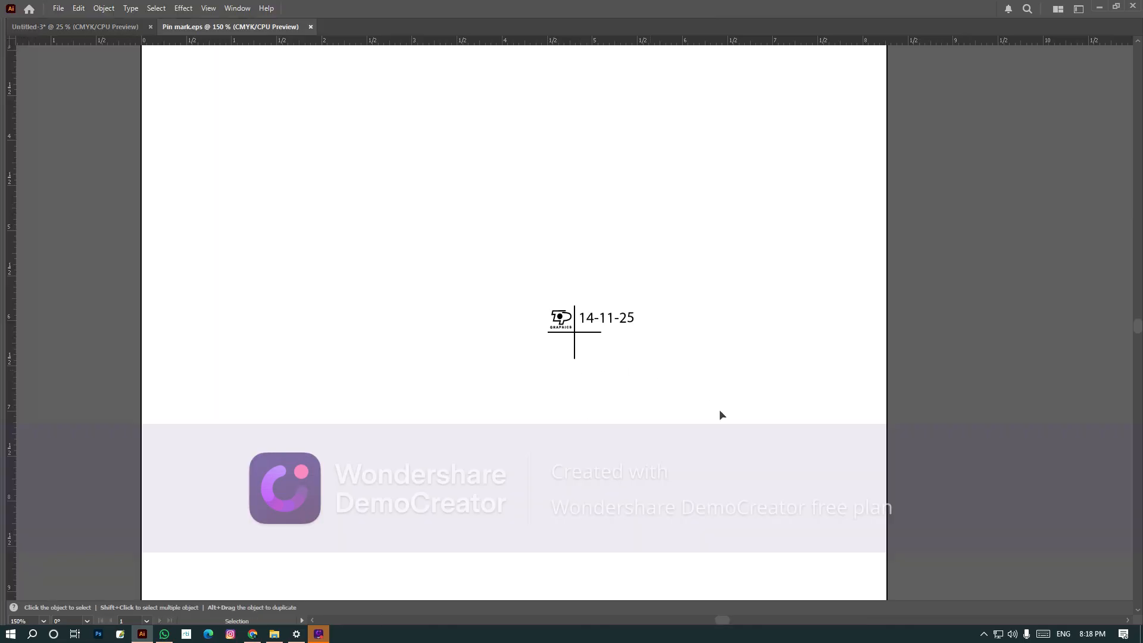
Cut the complete pin mark with logo and date, close its file without saving, and paste the mark into the shirt artwork.
{"action": "left_click_drag", "start_coordinate": [694, 424], "coordinate": [451, 254]}
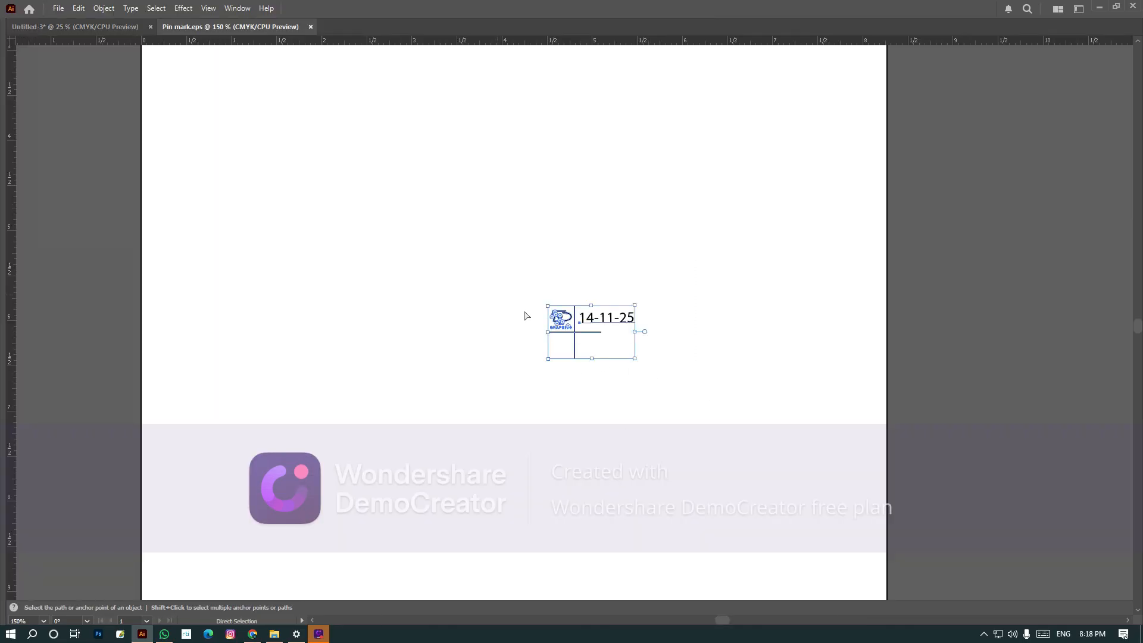
{"action": "key", "text": "ctrl+c"}
{"action": "key", "text": "ctrl+x"}
{"action": "key", "text": "ctrl+w"}
{"action": "left_click", "coordinate": [634, 337]}
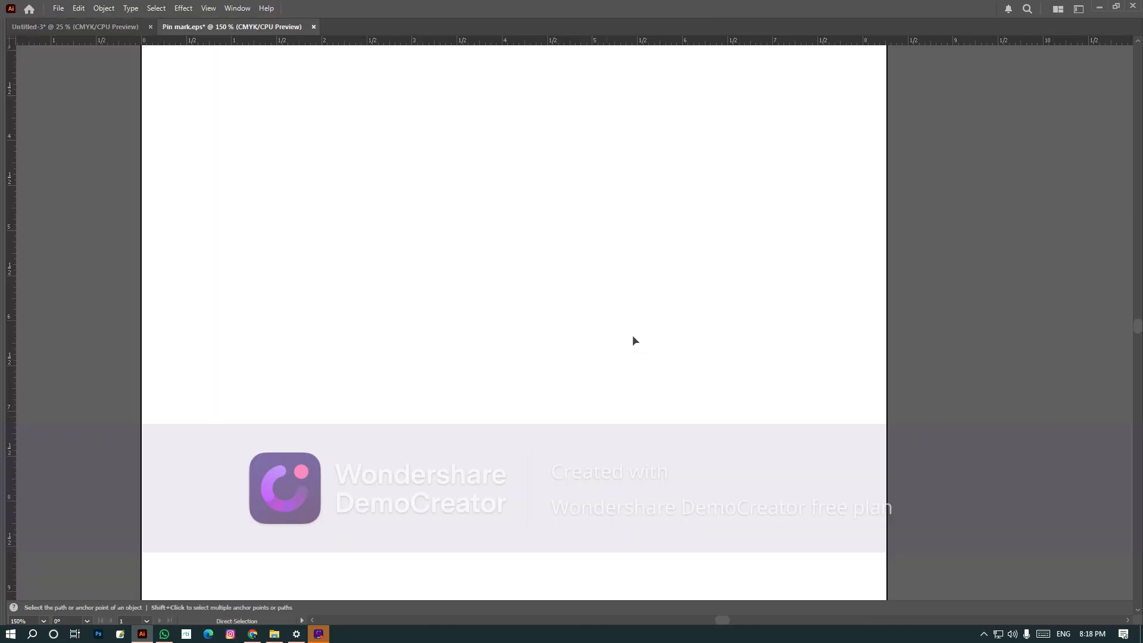
{"action": "key", "text": "ctrl+v"}
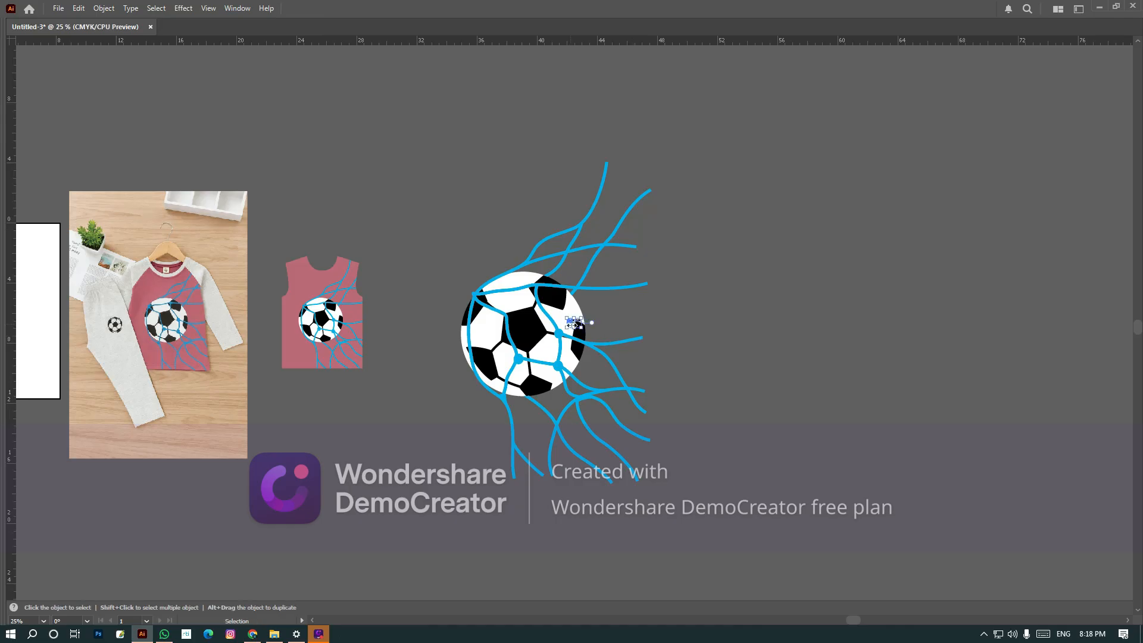
Position the pin mark above the enlarged ball, near the horizontal centre of the ball-and-net artwork.
{"action": "left_click_drag", "start_coordinate": [572, 322], "coordinate": [475, 199]}
{"action": "left_click", "coordinate": [534, 391]}
{"action": "key", "text": "z"}
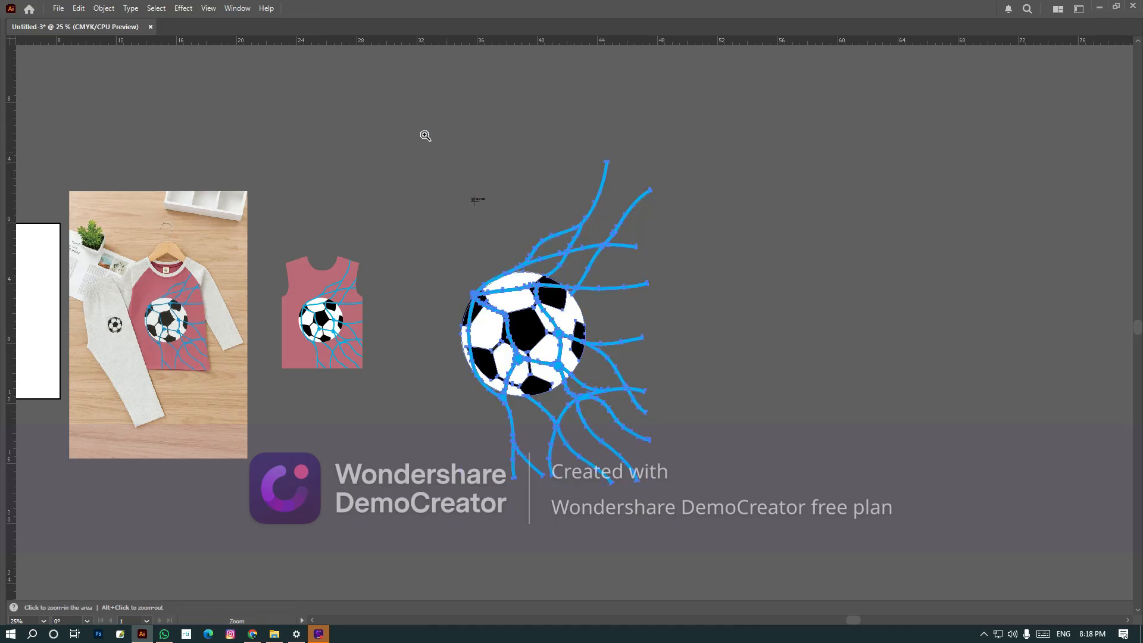
{"action": "left_click_drag", "start_coordinate": [358, 109], "coordinate": [756, 388]}
{"action": "key", "text": "v"}
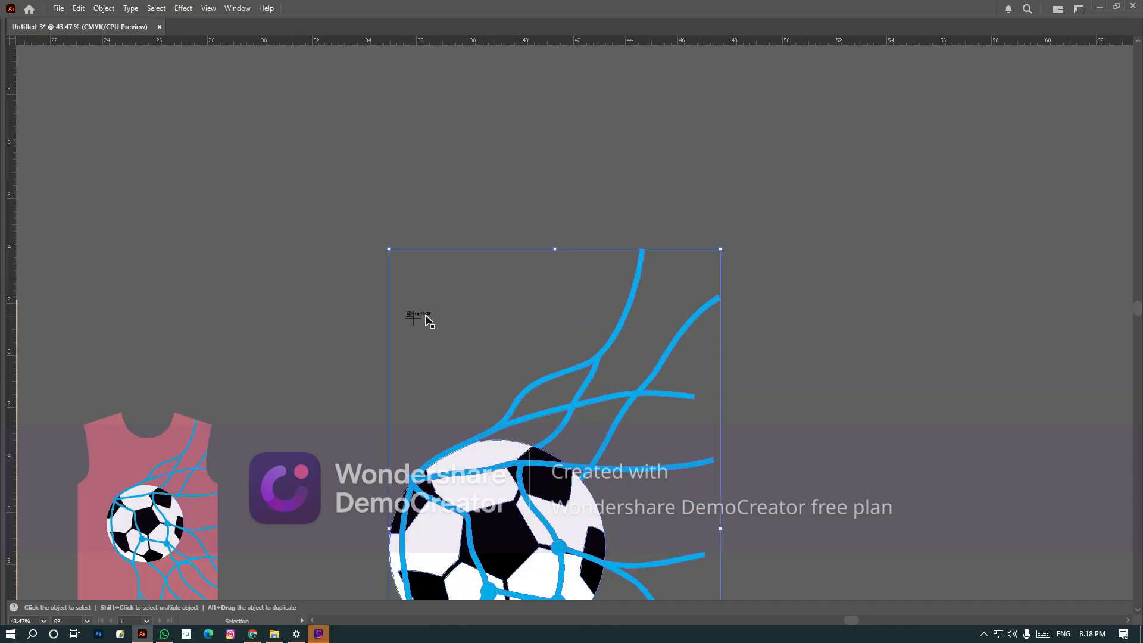
{"action": "left_click_drag", "start_coordinate": [428, 317], "coordinate": [569, 356]}
{"action": "key", "text": "space"}
{"action": "left_click_drag", "start_coordinate": [660, 270], "coordinate": [582, 45]}
Duplicate the pin mark straight down to just below the ball and delete the date text from the lower copy.
{"action": "left_click_drag", "start_coordinate": [481, 132], "coordinate": [502, 441]}
{"action": "left_click", "coordinate": [566, 439]}
{"action": "key", "text": "a"}
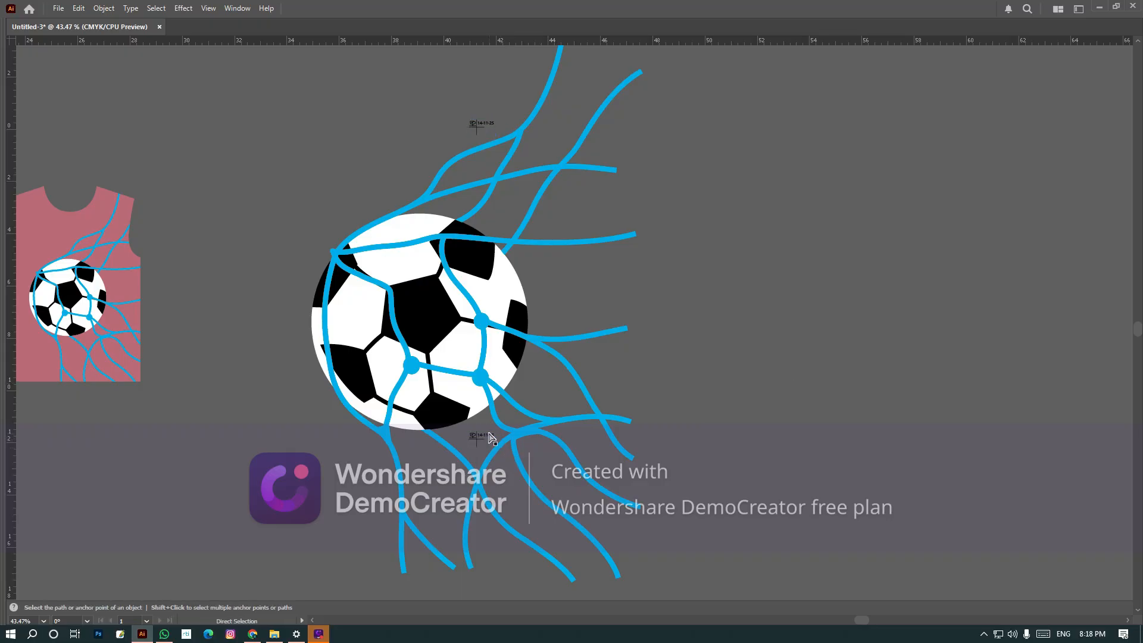
Group the enlarged ball and net artwork together with both pin marks.
{"action": "key", "text": "ctrl+minus"}
{"action": "key", "text": "ctrl+minus"}
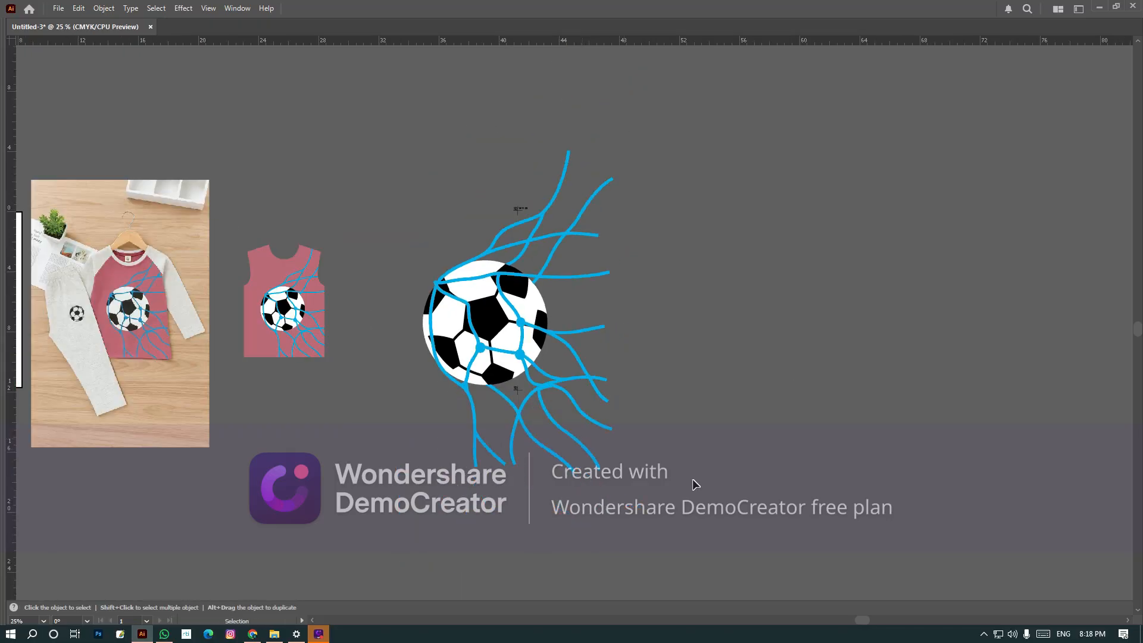
{"action": "left_click_drag", "start_coordinate": [425, 149], "coordinate": [426, 150]}
{"action": "right_click", "coordinate": [493, 257]}
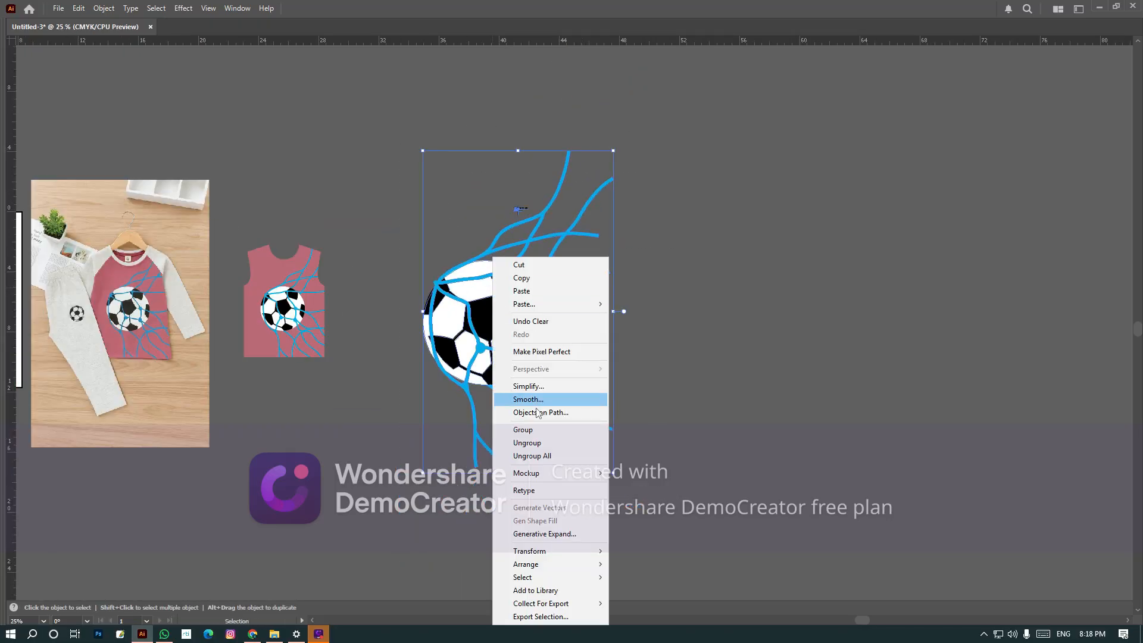
{"action": "left_click", "coordinate": [531, 433]}
{"action": "left_click", "coordinate": [748, 334]}
Duplicate the grouped artwork horizontally and repeat the duplication to make three evenly spaced copies.
{"action": "left_click_drag", "start_coordinate": [748, 334], "coordinate": [630, 331]}
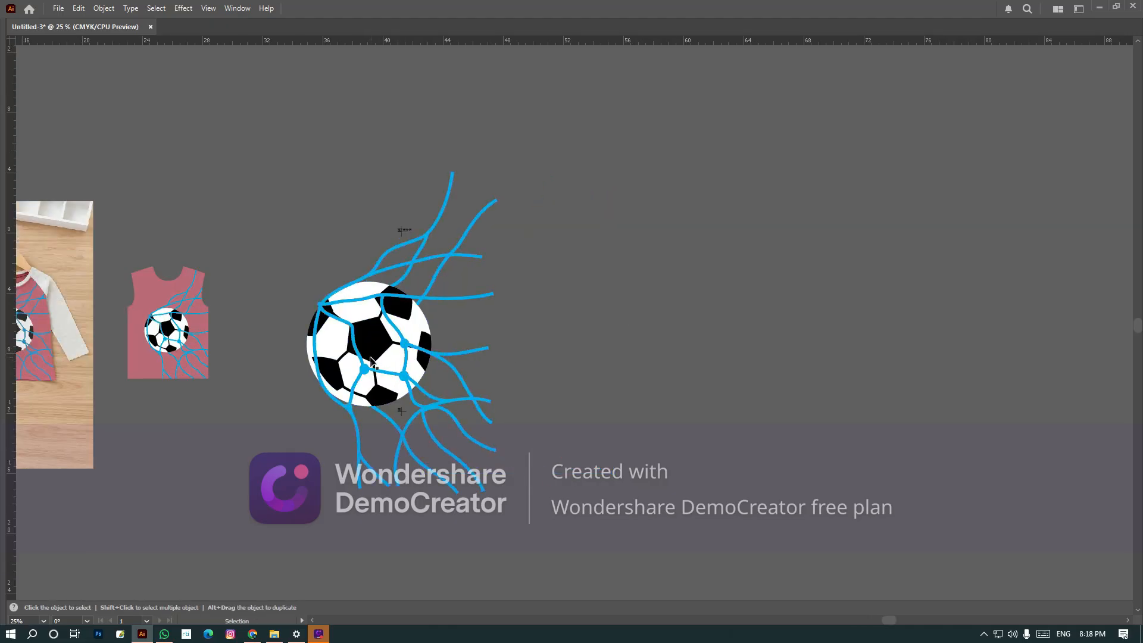
{"action": "left_click_drag", "start_coordinate": [370, 361], "coordinate": [593, 365]}
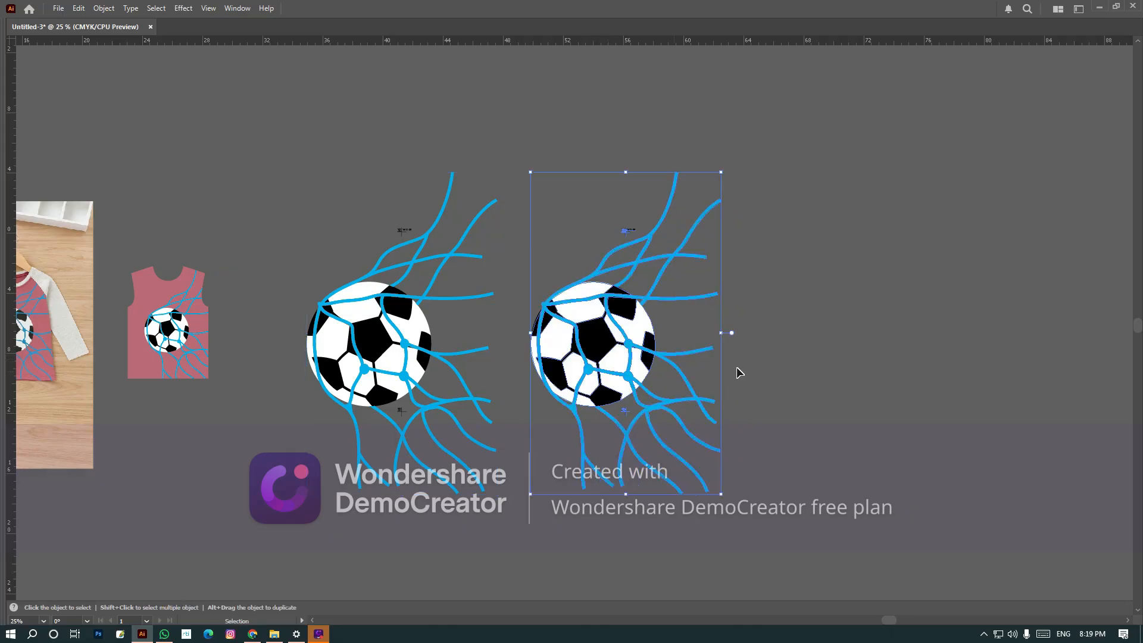
{"action": "left_click_drag", "start_coordinate": [744, 370], "coordinate": [634, 382]}
{"action": "key", "text": "a"}
{"action": "key", "text": "ctrl+d"}
{"action": "key", "text": "v"}
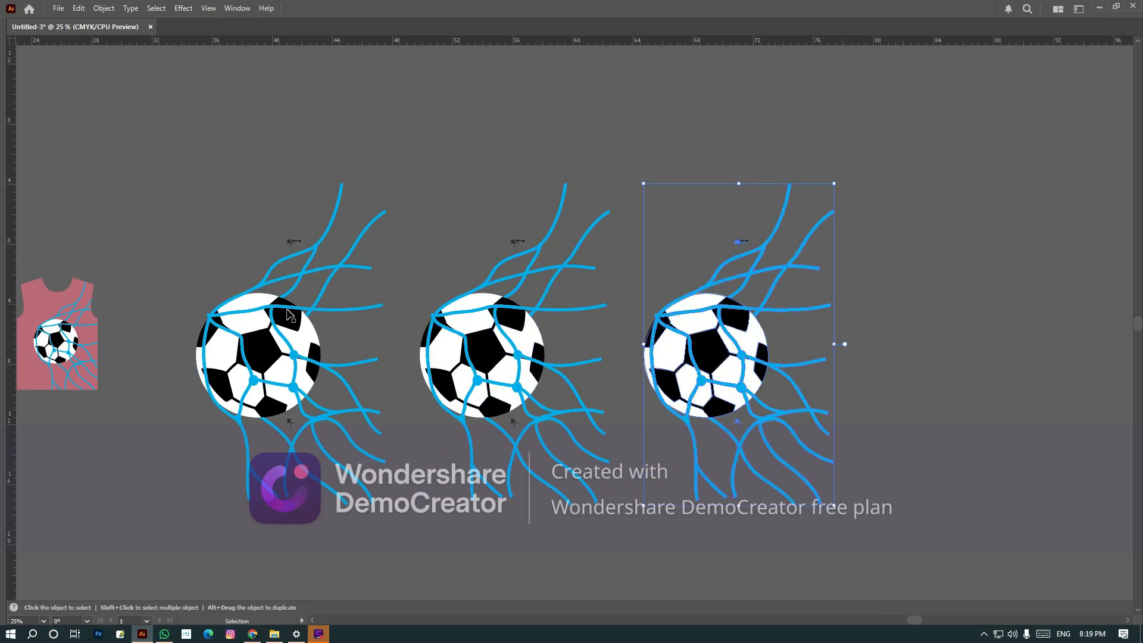
{"action": "left_click", "coordinate": [277, 329]}
{"action": "left_click", "coordinate": [491, 364]}
{"action": "key", "text": "a"}
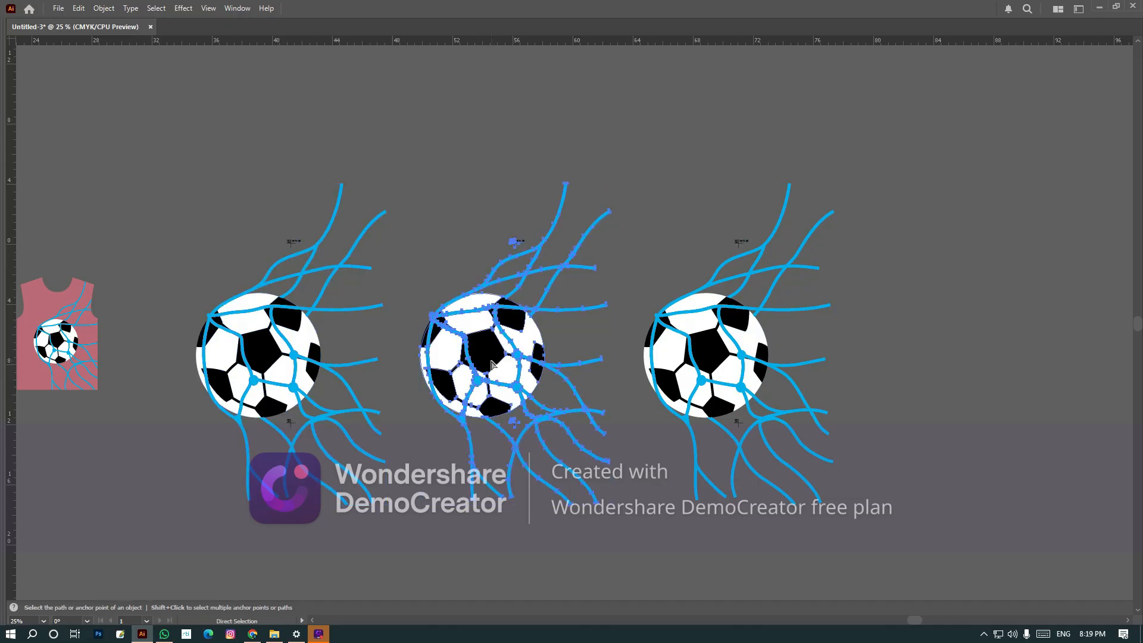
{"action": "key", "text": "Delete"}
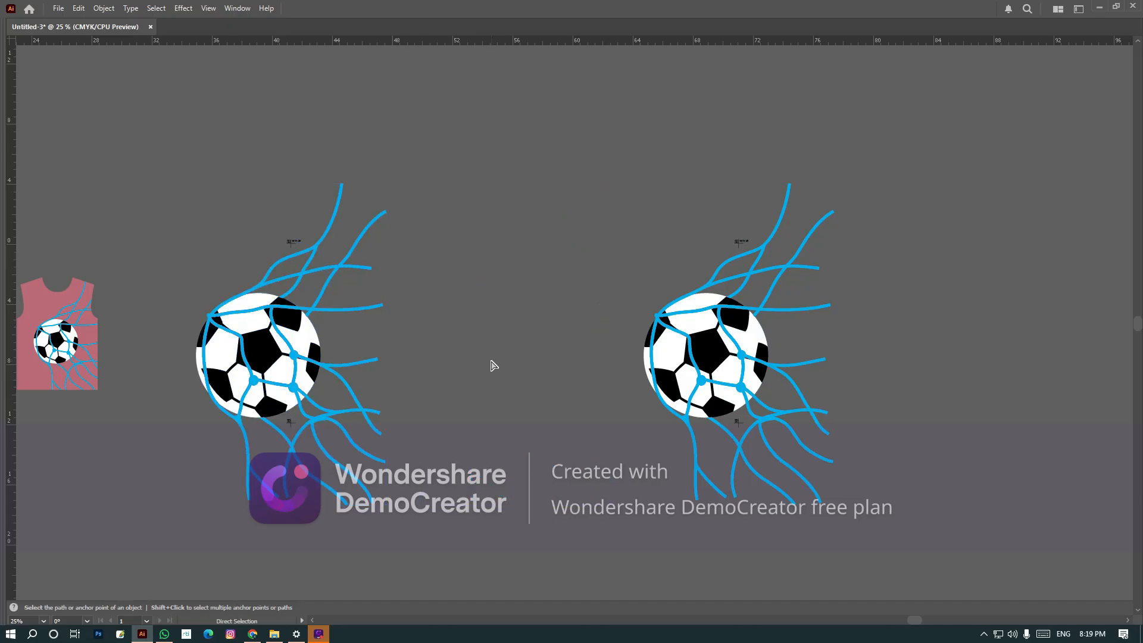
{"action": "key", "text": "ctrl+a"}
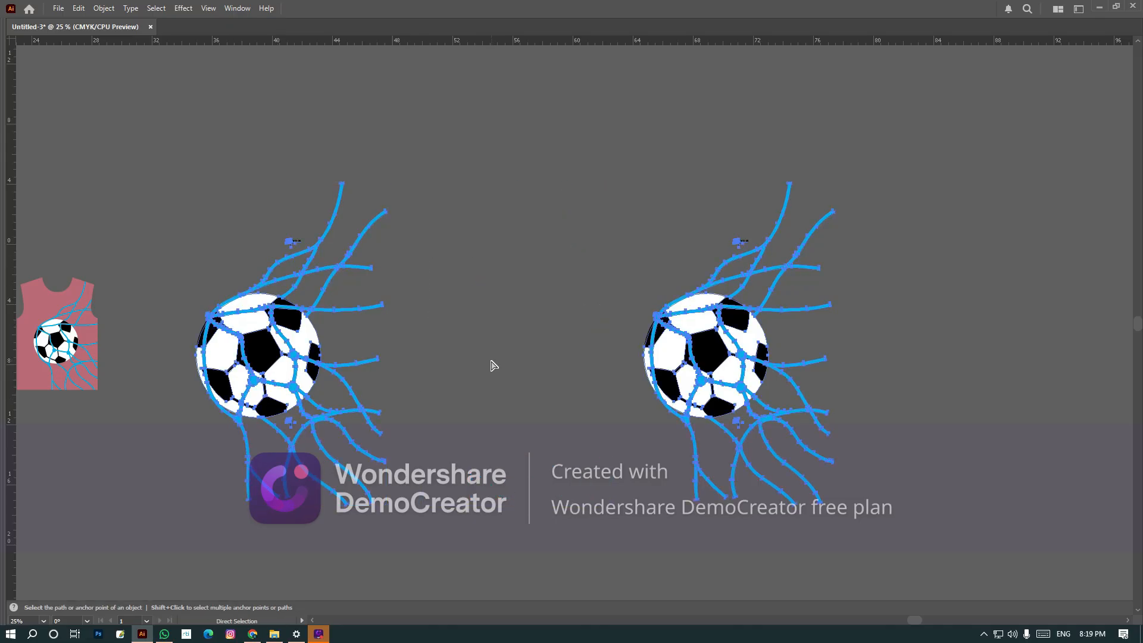
{"action": "left_click", "coordinate": [492, 365]}
{"action": "key", "text": "v"}
{"action": "key", "text": "ctrl+z"}
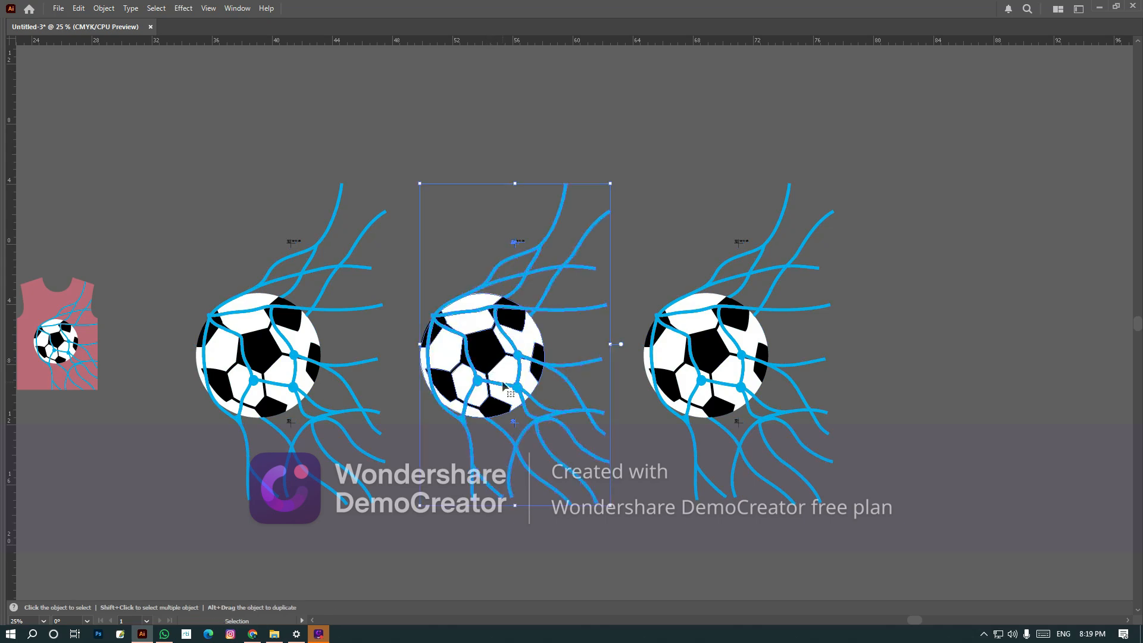
Delete the black patches and the cyan net from the middle copy, keeping its white panels and pin marks.
{"action": "left_click", "coordinate": [582, 338]}
{"action": "left_click_drag", "start_coordinate": [423, 219], "coordinate": [619, 473]}
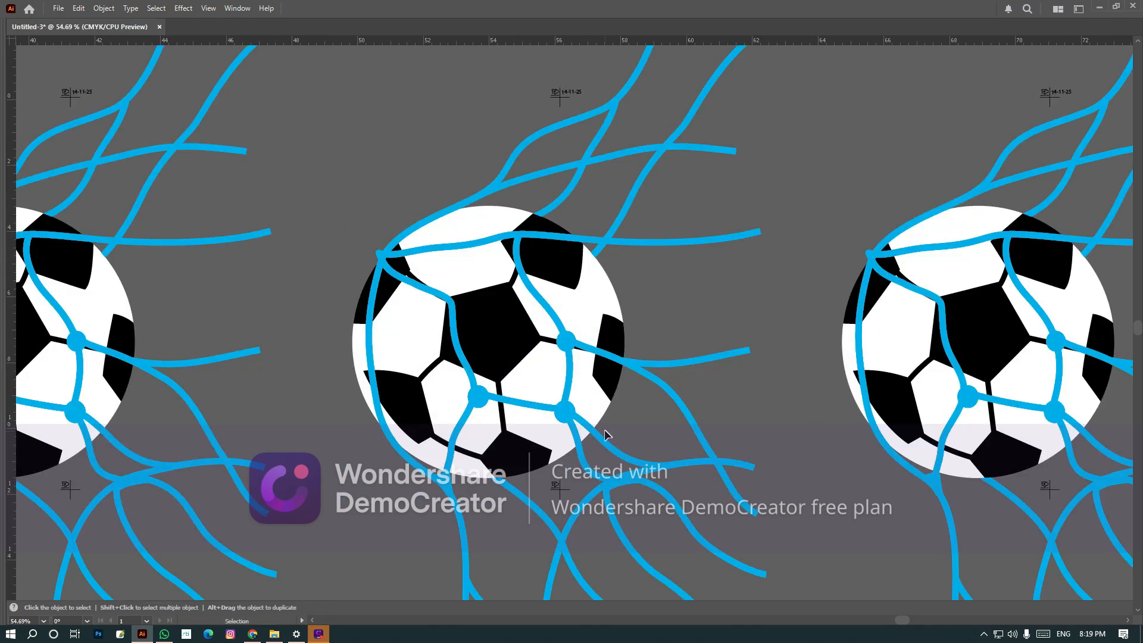
{"action": "left_click_drag", "start_coordinate": [697, 385], "coordinate": [636, 358]}
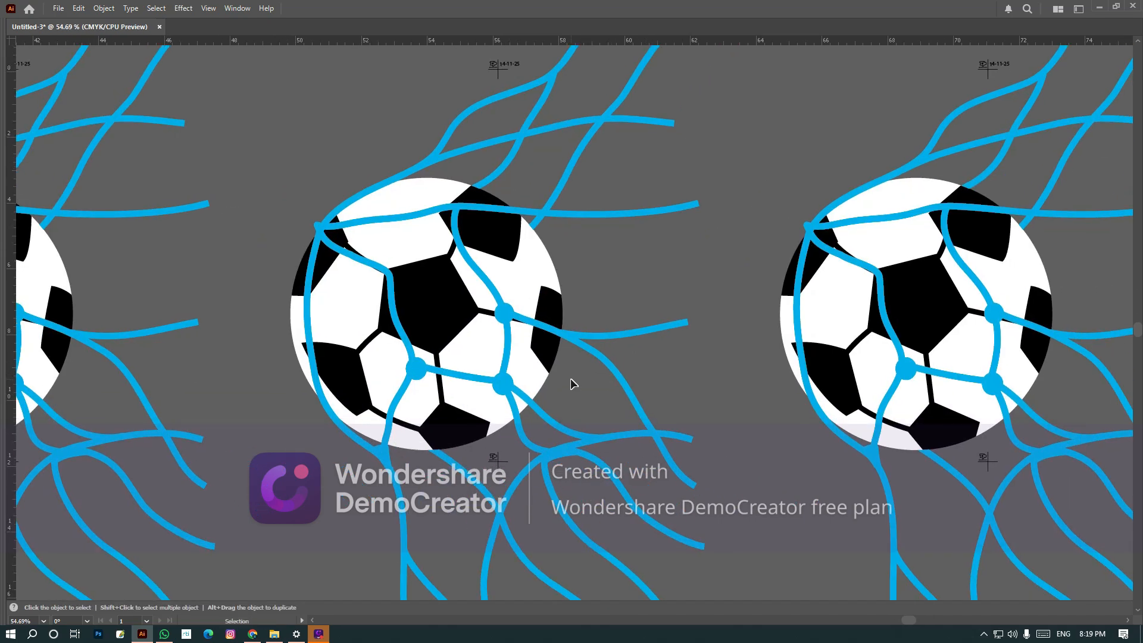
{"action": "left_click", "coordinate": [470, 352]}
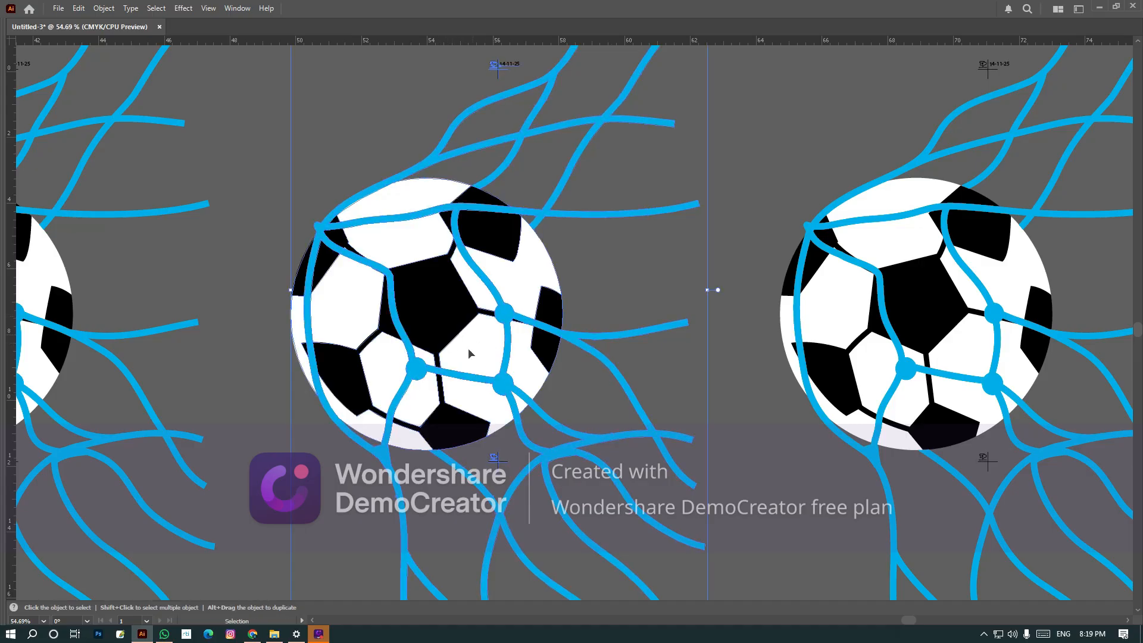
{"action": "key", "text": "Delete"}
{"action": "key", "text": "a"}
{"action": "key", "text": "ctrl+z"}
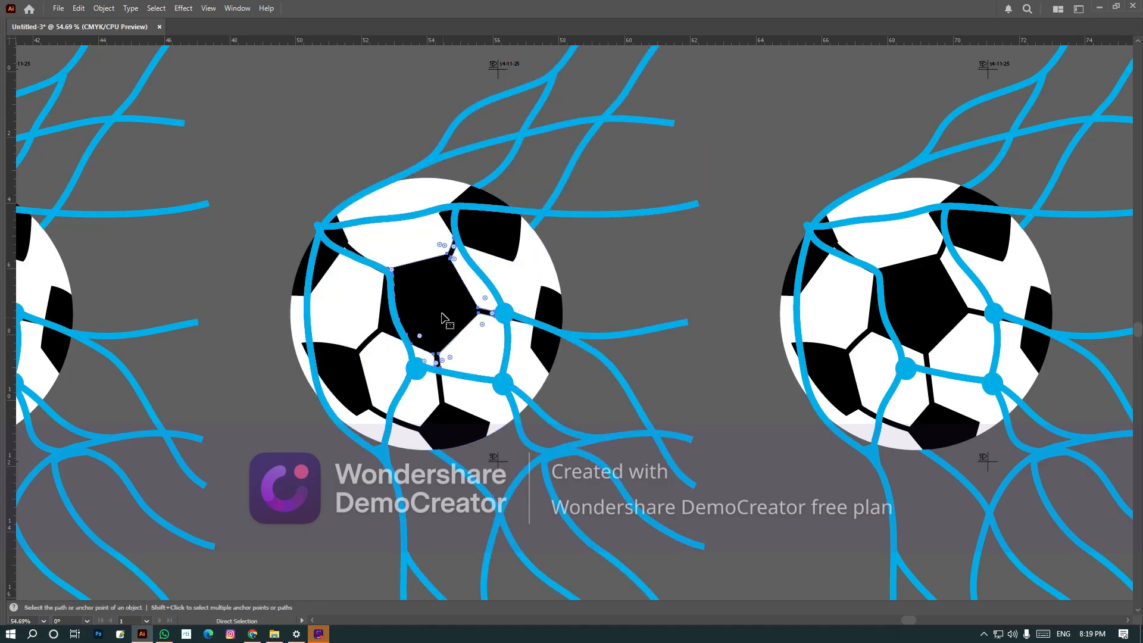
{"action": "key", "text": "Delete"}
{"action": "left_click", "coordinate": [405, 344]}
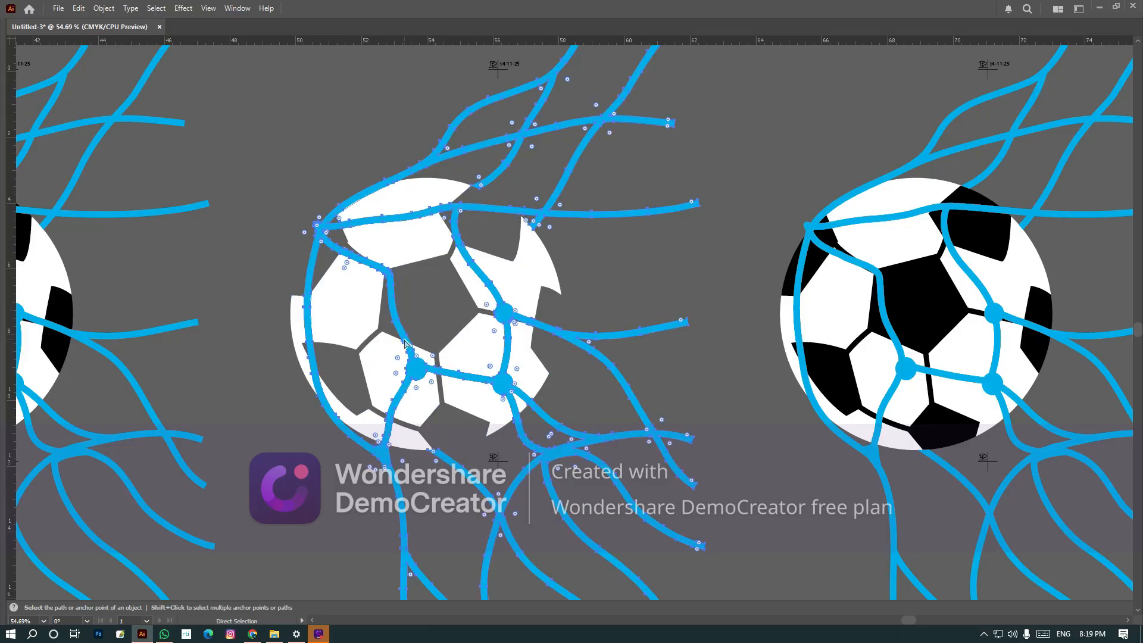
{"action": "key", "text": "Delete"}
Select and delete the leftover unpainted shape beside the lower right edge of the middle copy's ball.
{"action": "key", "text": "v"}
{"action": "left_click", "coordinate": [467, 359]}
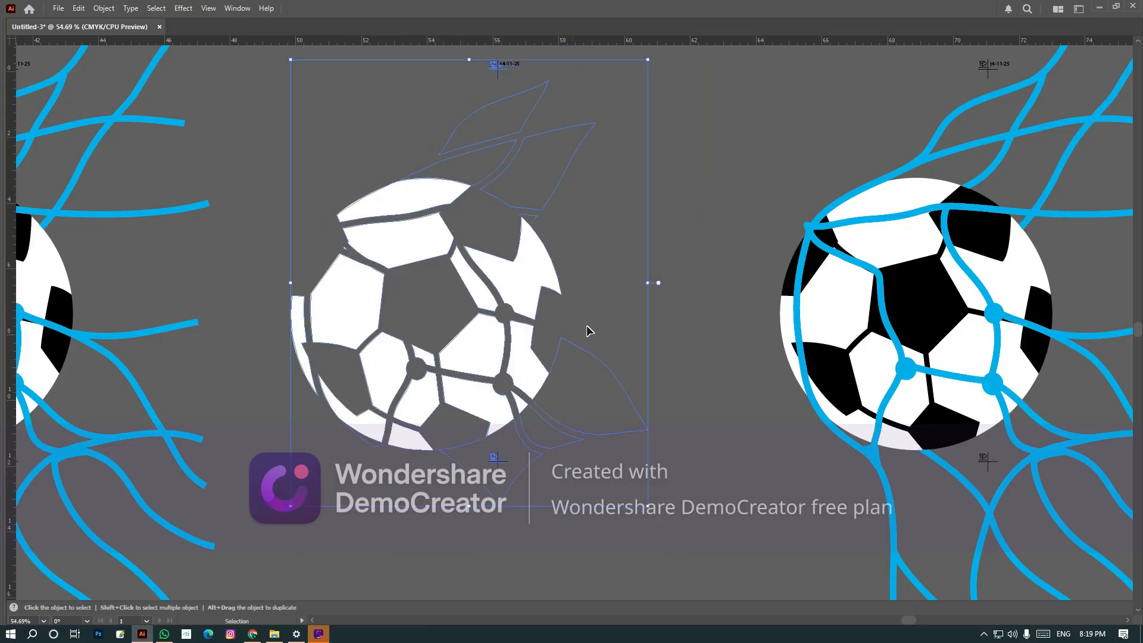
{"action": "left_click", "coordinate": [615, 316]}
{"action": "key", "text": "a"}
{"action": "left_click_drag", "start_coordinate": [618, 357], "coordinate": [583, 406]}
{"action": "left_click", "coordinate": [601, 392]}
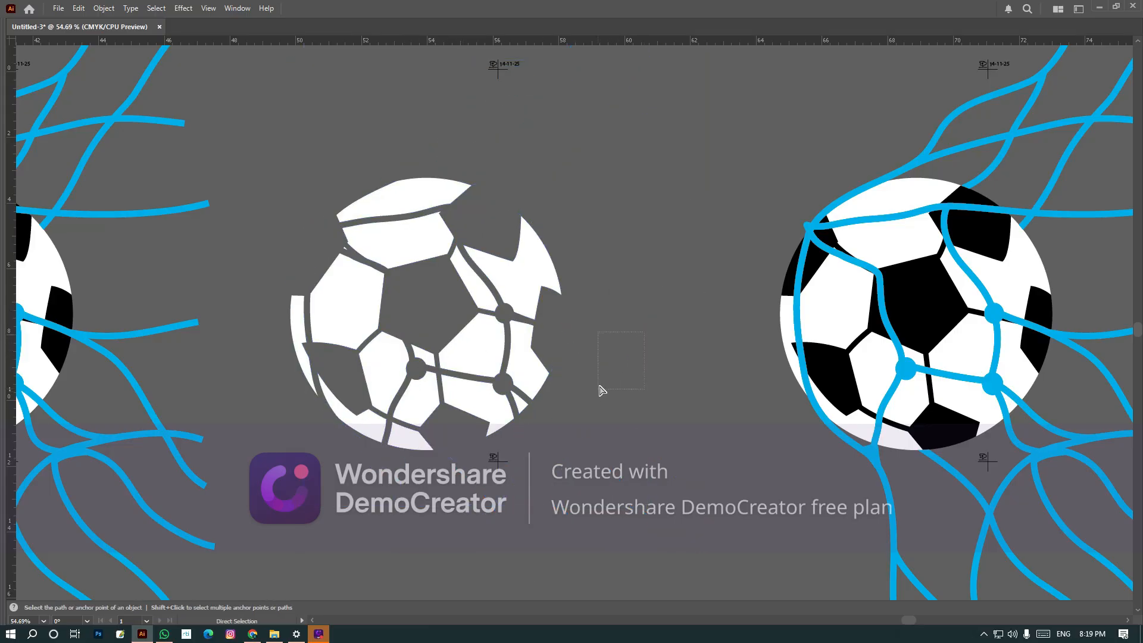
{"action": "left_click", "coordinate": [617, 374]}
{"action": "key", "text": "v"}
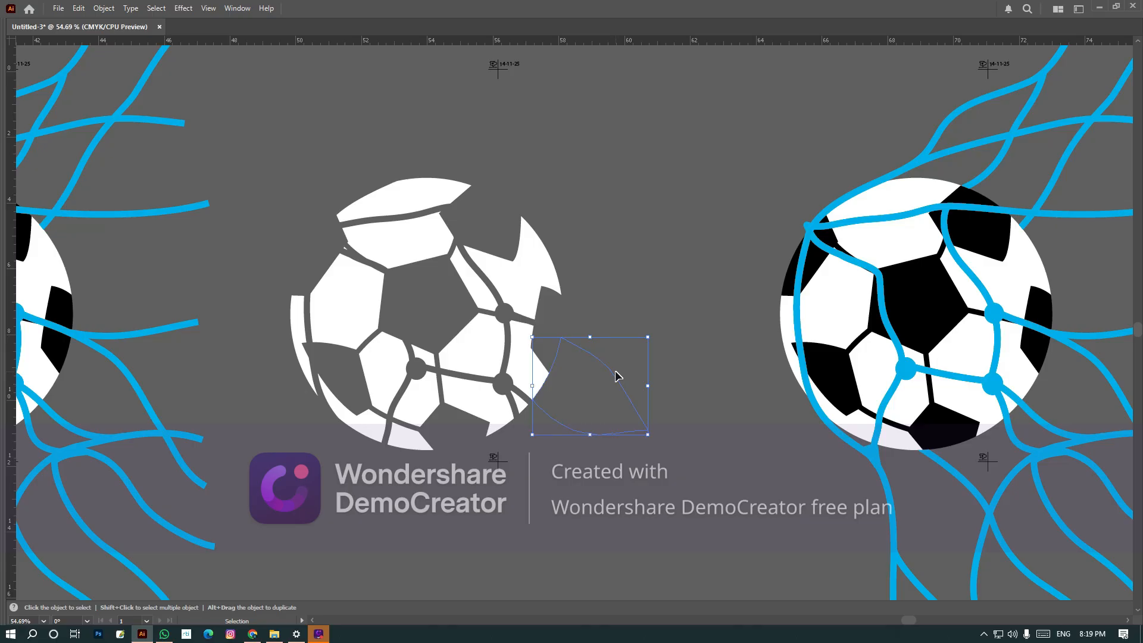
{"action": "left_click", "coordinate": [616, 372]}
{"action": "key", "text": "a"}
{"action": "key", "text": "Delete"}
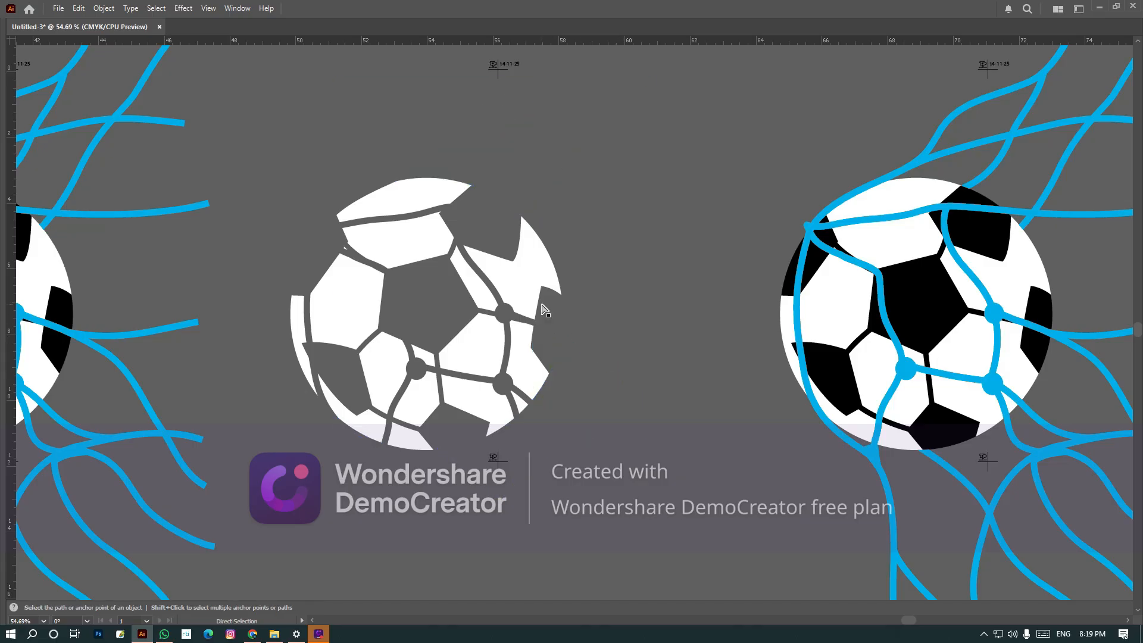
Fill the middle copy's white panels with black.
{"action": "left_click", "coordinate": [528, 301]}
{"action": "key", "text": "v"}
{"action": "left_click", "coordinate": [529, 301]}
{"action": "key", "text": "a"}
{"action": "key", "text": "Tab"}
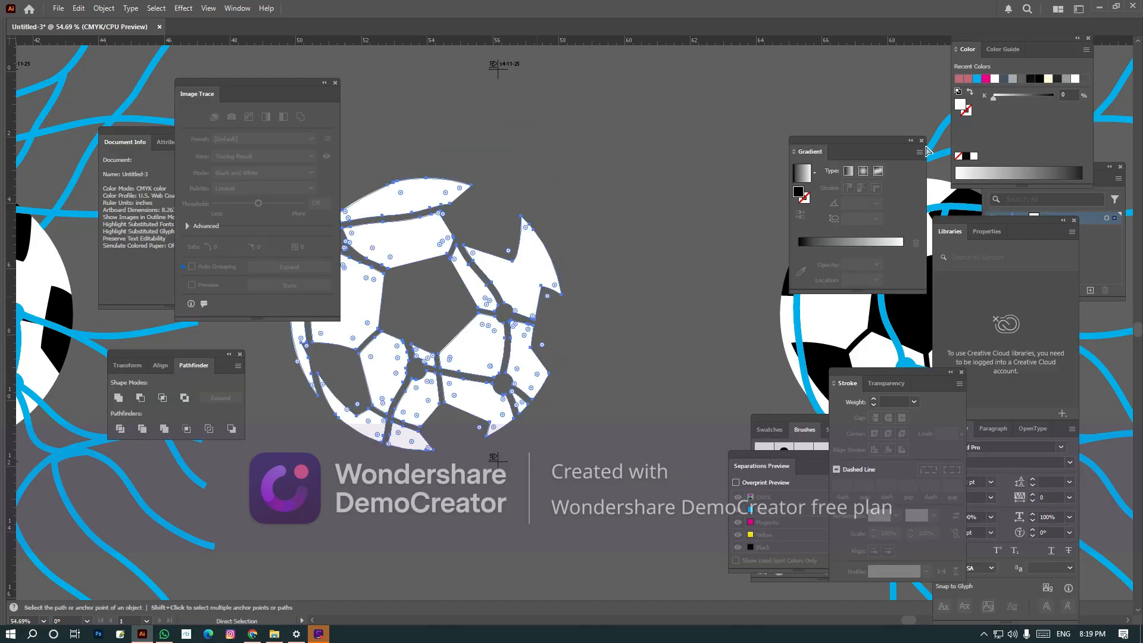
{"action": "left_click", "coordinate": [966, 156]}
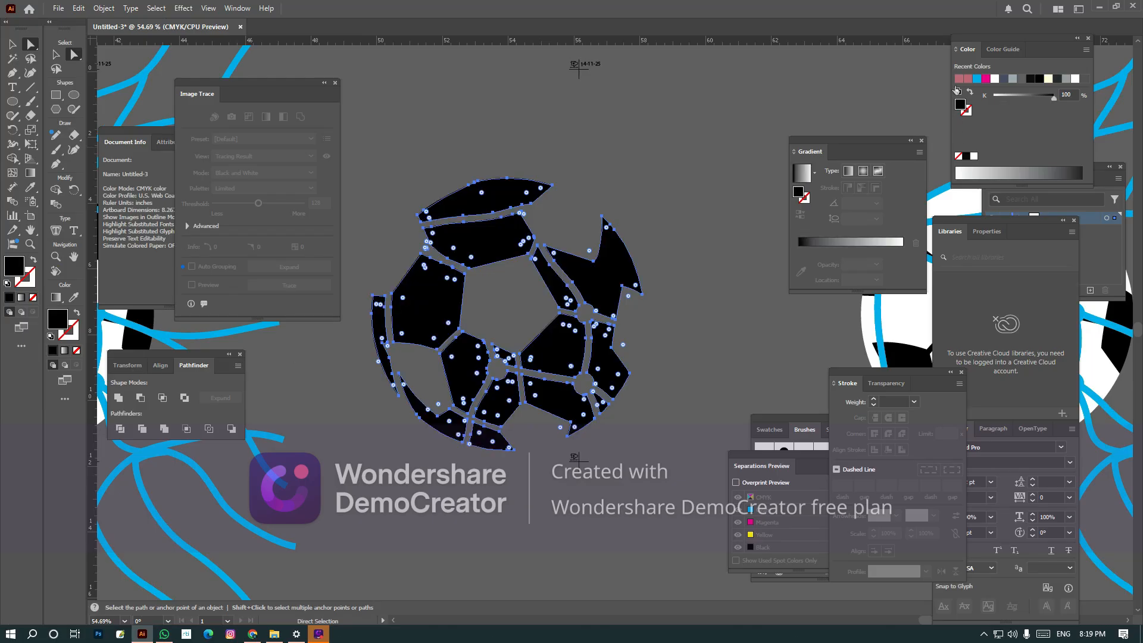
Add a black 1 pt stroke to the middle copy's panels and deselect them.
{"action": "left_click_drag", "start_coordinate": [959, 105], "coordinate": [967, 112]}
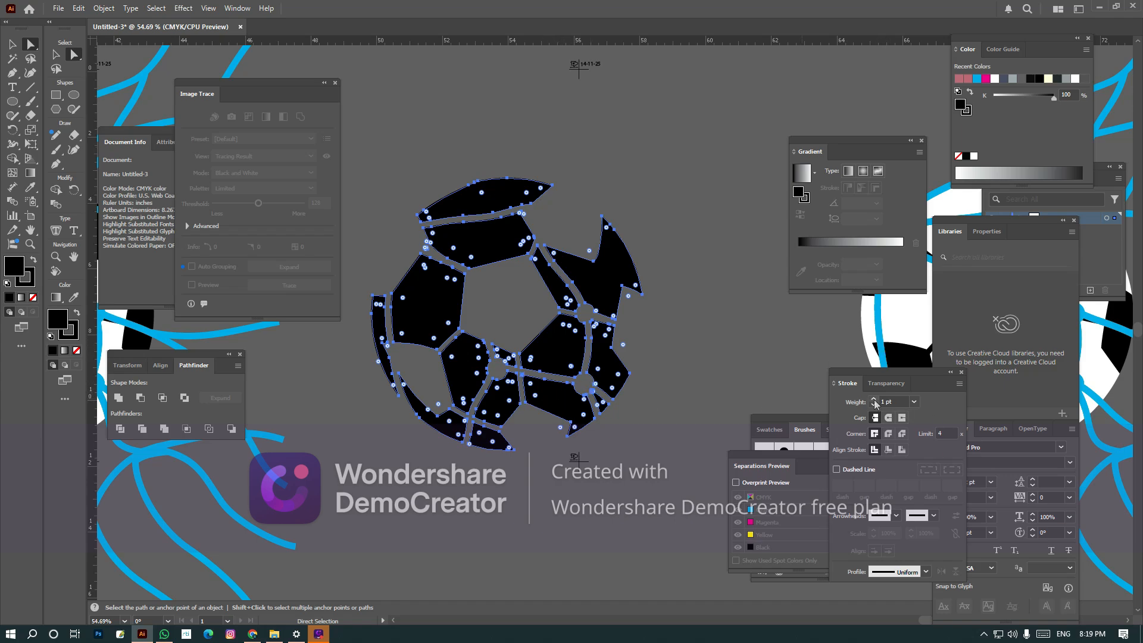
{"action": "key", "text": "Tab"}
{"action": "key", "text": "Tab"}
{"action": "key", "text": "v"}
{"action": "left_click", "coordinate": [657, 437]}
{"action": "key", "text": "Tab"}
{"action": "key", "text": "ctrl+minus"}
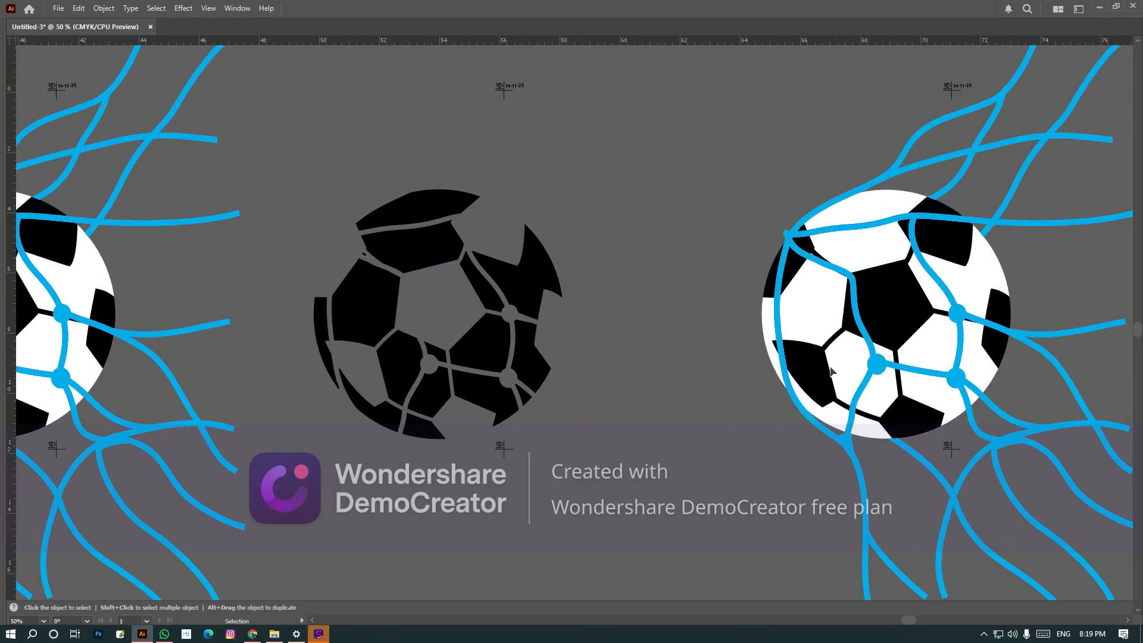
{"action": "key", "text": "a"}
{"action": "left_click_drag", "start_coordinate": [831, 371], "coordinate": [741, 377]}
{"action": "key", "text": "Delete"}
{"action": "key", "text": "ctrl+a"}
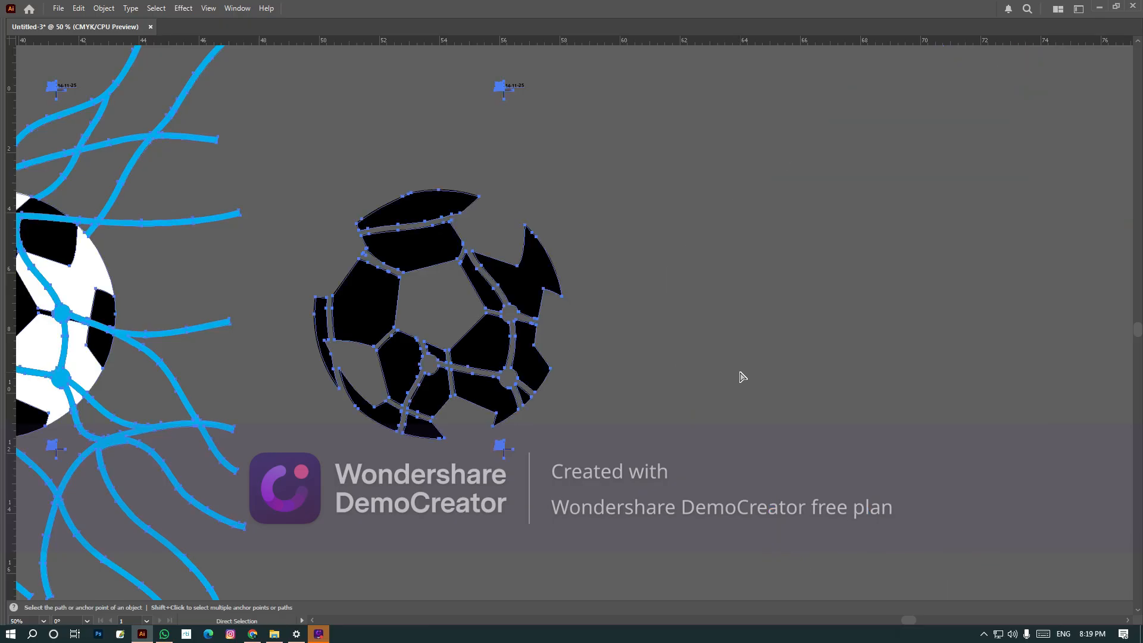
{"action": "left_click", "coordinate": [741, 377]}
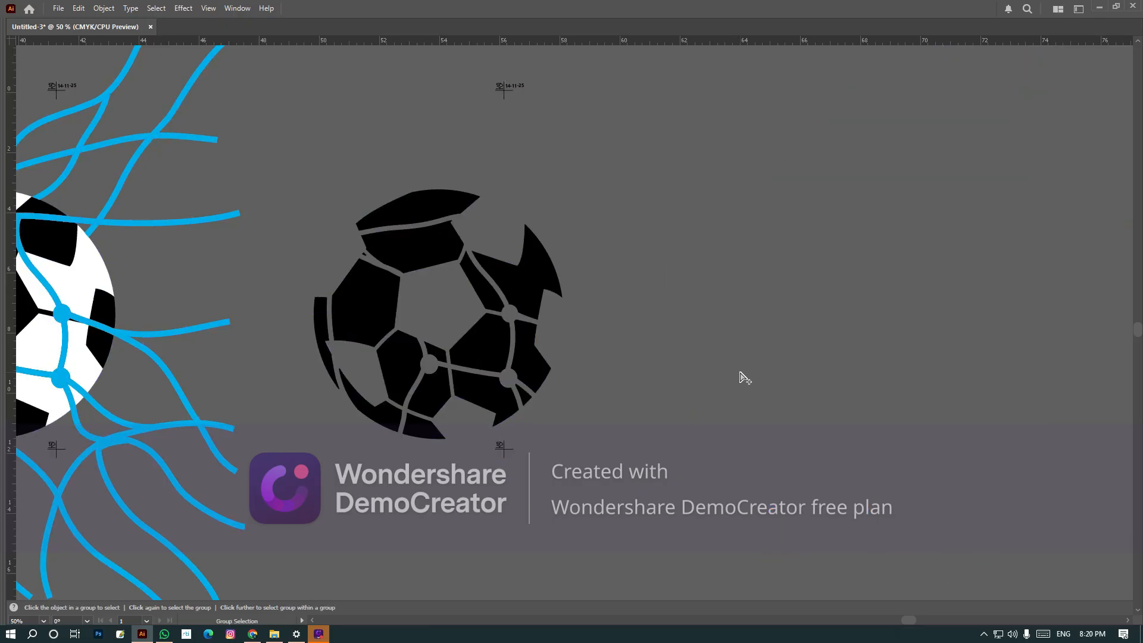
{"action": "key", "text": "ctrl+z"}
Move the last coloured copy closer to the black-panel copy and delete its white panels.
{"action": "key", "text": "v"}
{"action": "left_click_drag", "start_coordinate": [569, 465], "coordinate": [445, 465]}
{"action": "left_click", "coordinate": [452, 461]}
{"action": "key", "text": "a"}
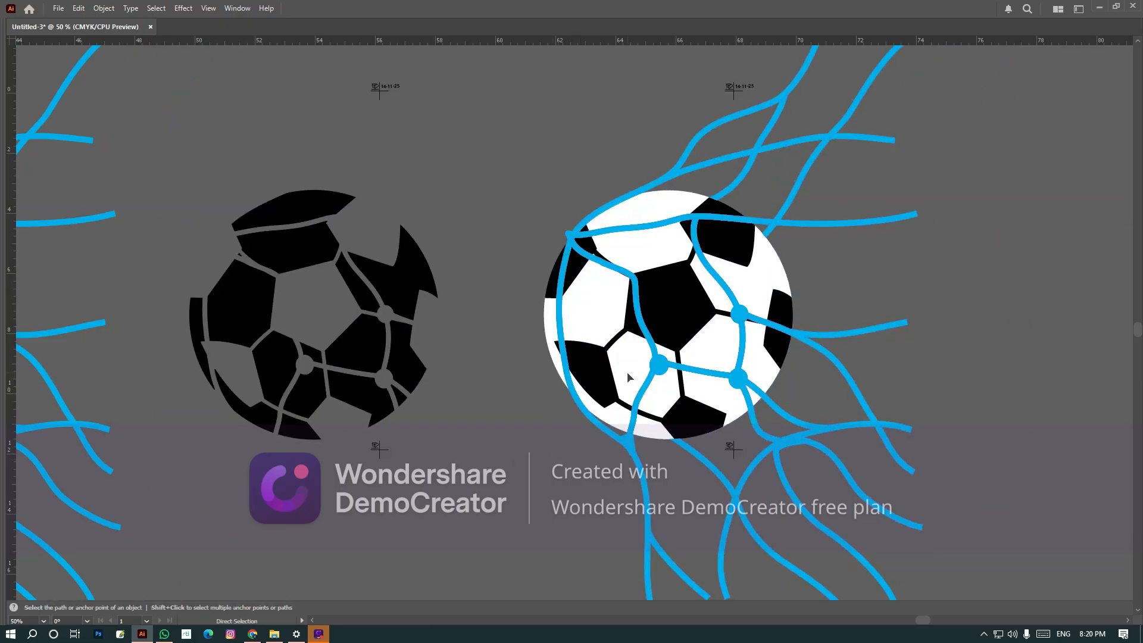
{"action": "left_click", "coordinate": [645, 387]}
{"action": "key", "text": "Delete"}
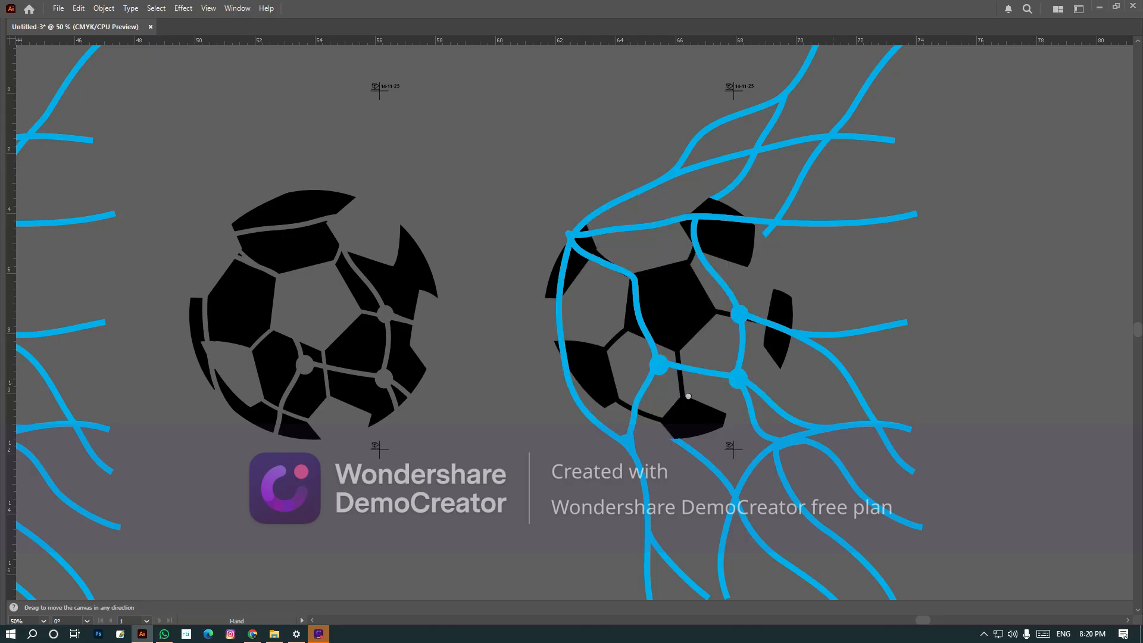
Duplicate the net-and-black-patches artwork with its pin marks horizontally, beside the original.
{"action": "left_click_drag", "start_coordinate": [732, 379], "coordinate": [465, 402]}
{"action": "key", "text": "v"}
{"action": "left_click_drag", "start_coordinate": [403, 326], "coordinate": [819, 313]}
{"action": "key", "text": "a"}
{"action": "key", "text": "Delete"}
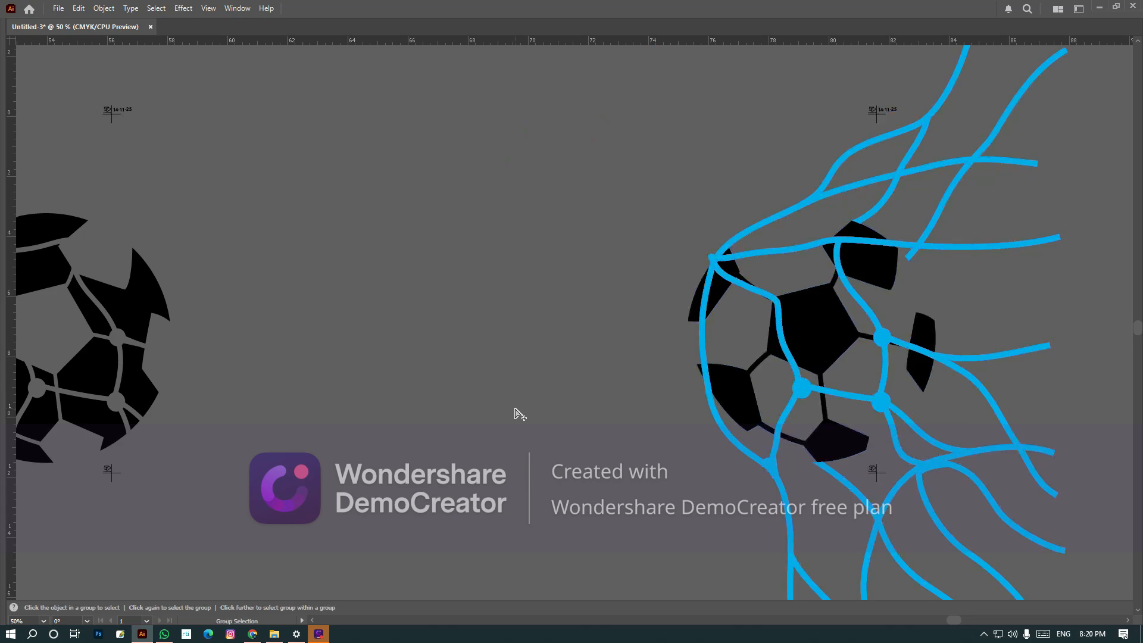
{"action": "key", "text": "ctrl+z"}
Delete the leftover unpainted shape and the black patches from the first of the two cyan-net copies, keeping its net and pin marks.
{"action": "left_click", "coordinate": [535, 417]}
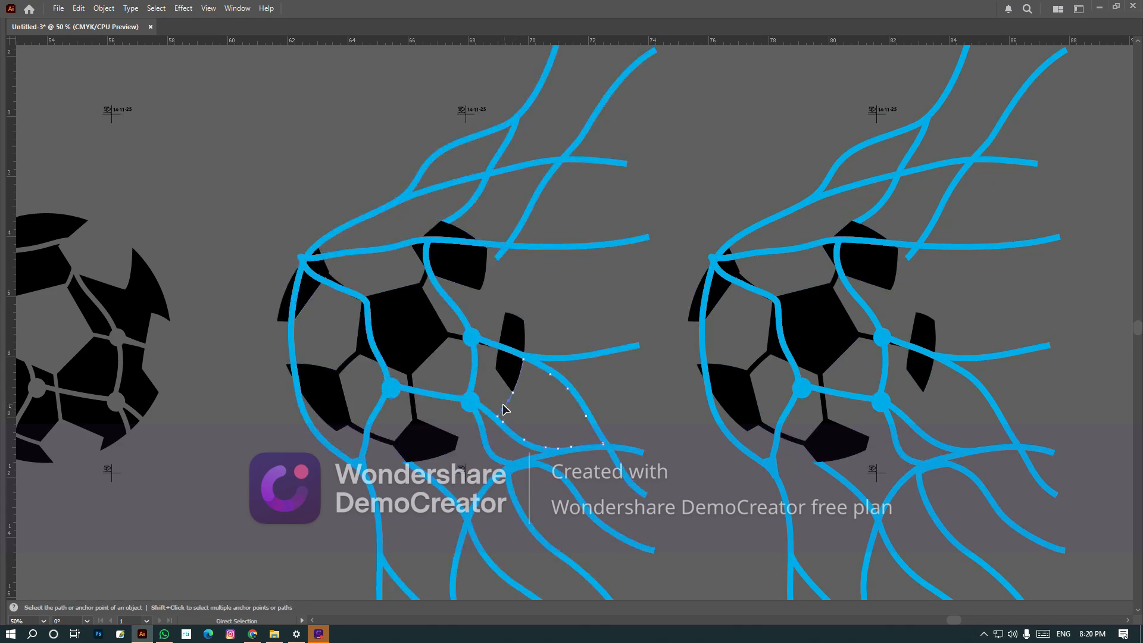
{"action": "key", "text": "v"}
{"action": "key", "text": "a"}
{"action": "key", "text": "Delete"}
{"action": "key", "text": "v"}
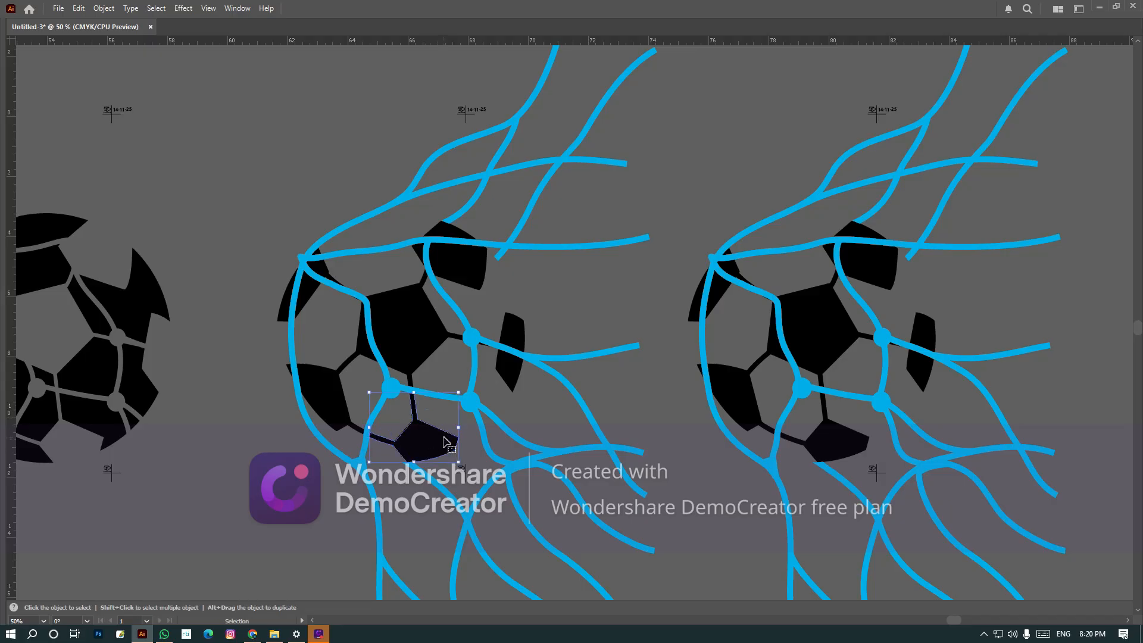
{"action": "left_click", "coordinate": [432, 442]}
{"action": "key", "text": "Delete"}
Fill the isolated cyan net with black and deselect it.
{"action": "left_click", "coordinate": [425, 395]}
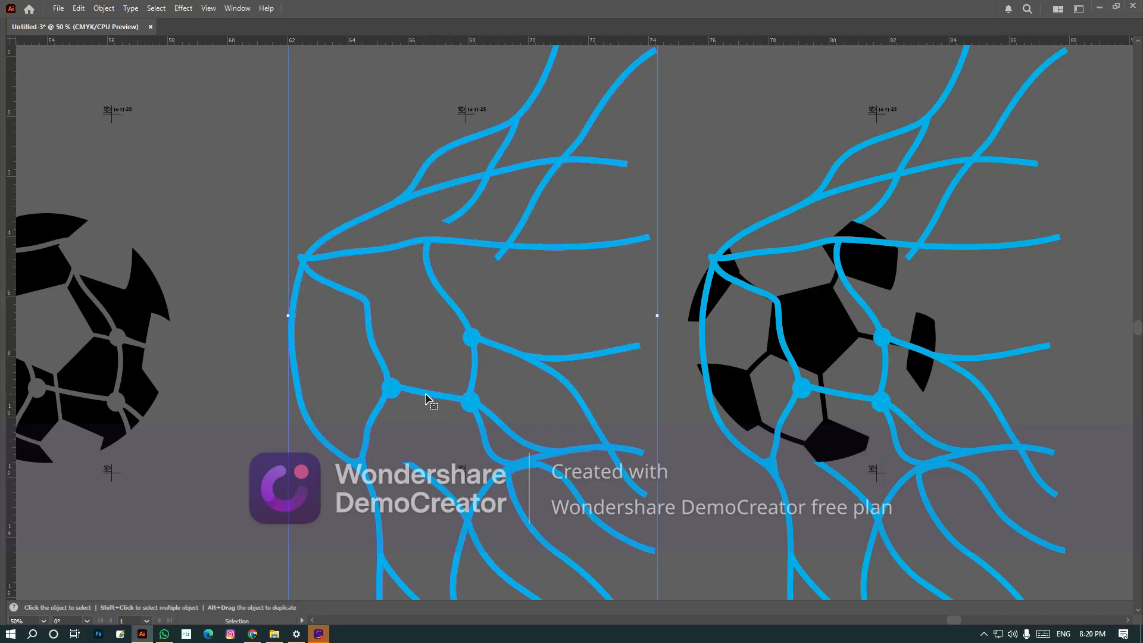
{"action": "key", "text": "a"}
{"action": "key", "text": "Tab"}
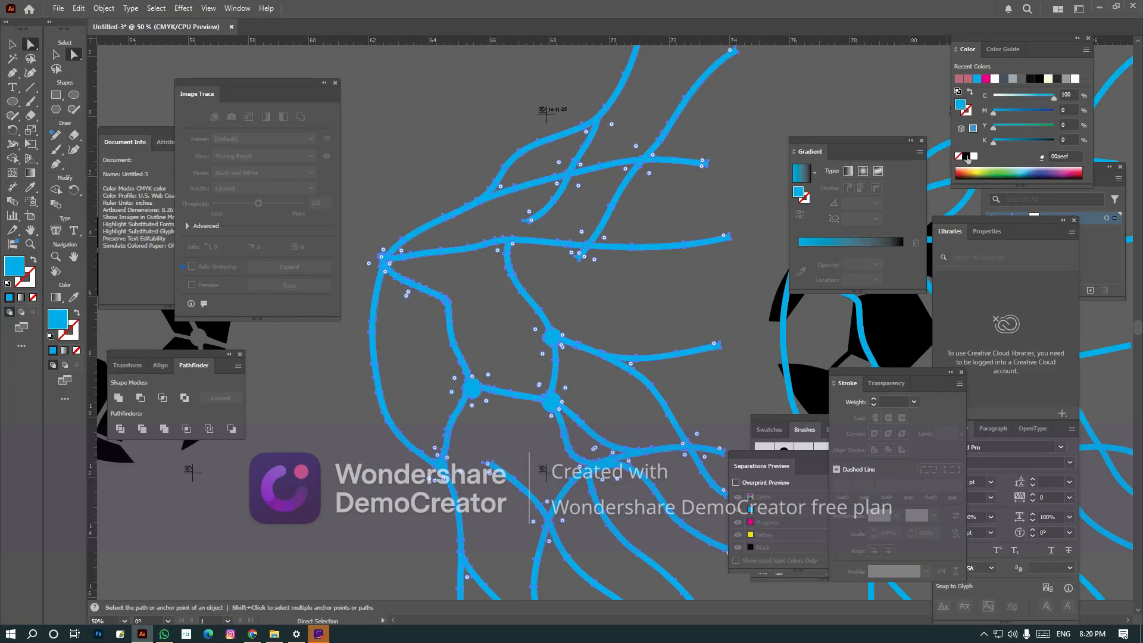
{"action": "left_click", "coordinate": [966, 156]}
{"action": "left_click", "coordinate": [479, 397]}
{"action": "key", "text": "Tab"}
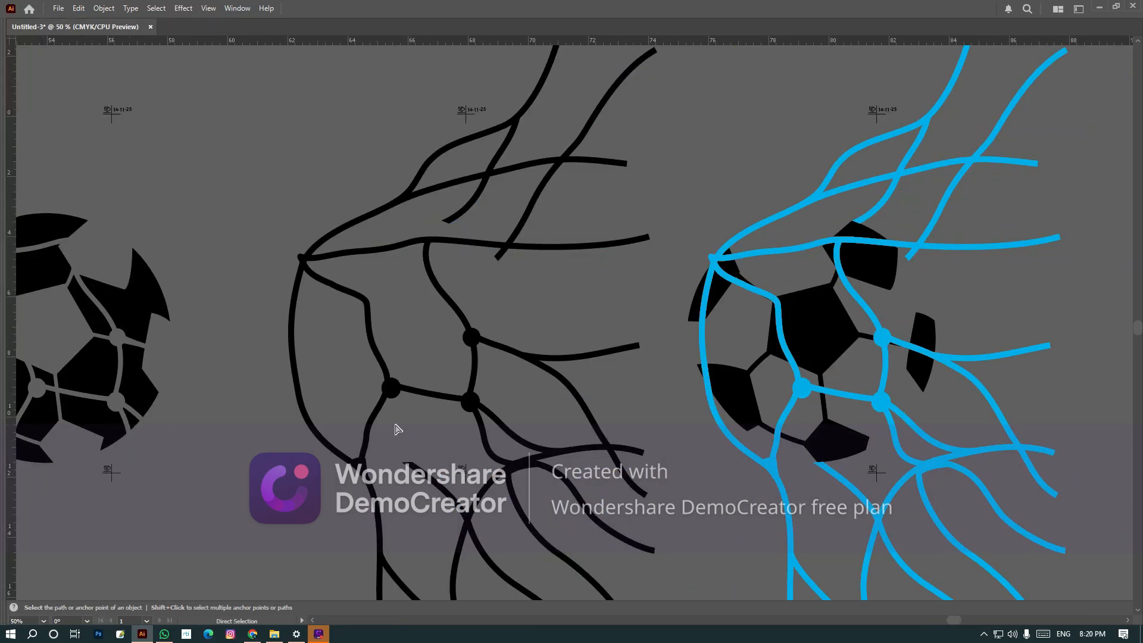
Try overlaying the black net on the black-panel copy to check their registration, and undo the move.
{"action": "key", "text": "space"}
{"action": "left_click_drag", "start_coordinate": [392, 454], "coordinate": [595, 453]}
{"action": "key", "text": "v"}
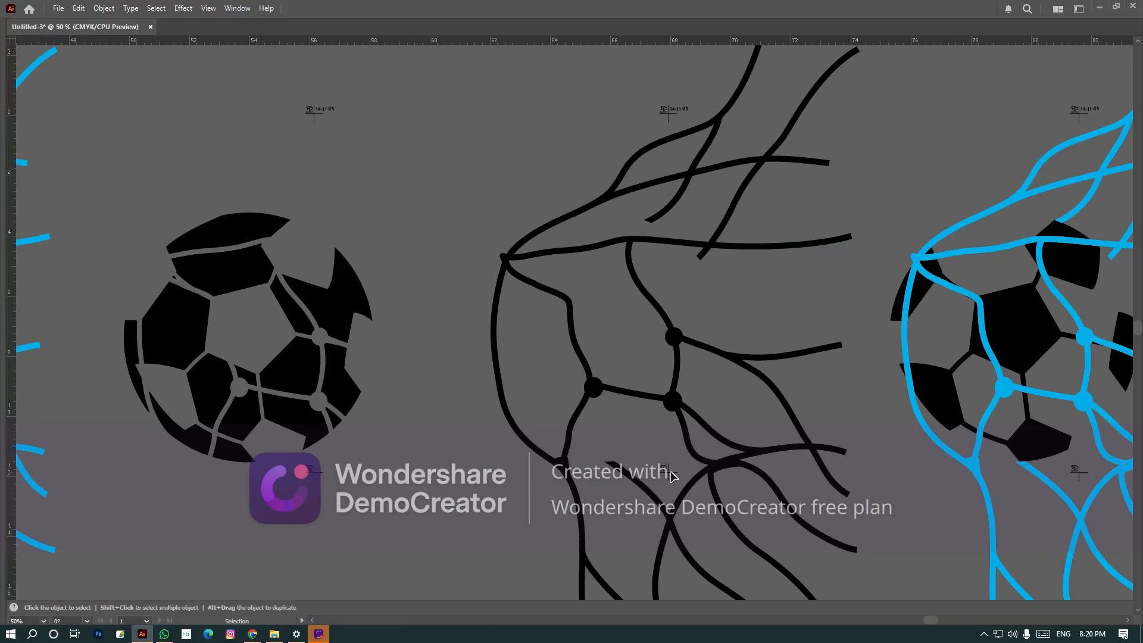
{"action": "left_click_drag", "start_coordinate": [672, 476], "coordinate": [318, 473]}
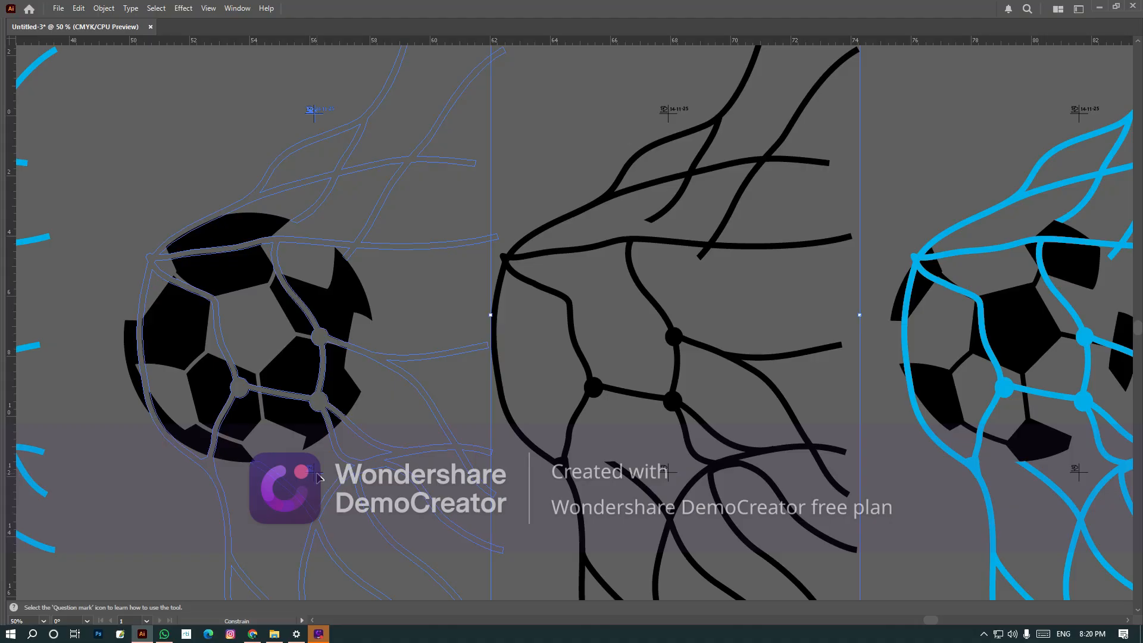
{"action": "left_click_drag", "start_coordinate": [318, 473], "coordinate": [317, 474]}
{"action": "key", "text": "ctrl+z"}
{"action": "key", "text": "a"}
{"action": "left_click", "coordinate": [887, 415]}
{"action": "key", "text": "space"}
{"action": "left_click_drag", "start_coordinate": [876, 429], "coordinate": [524, 439]}
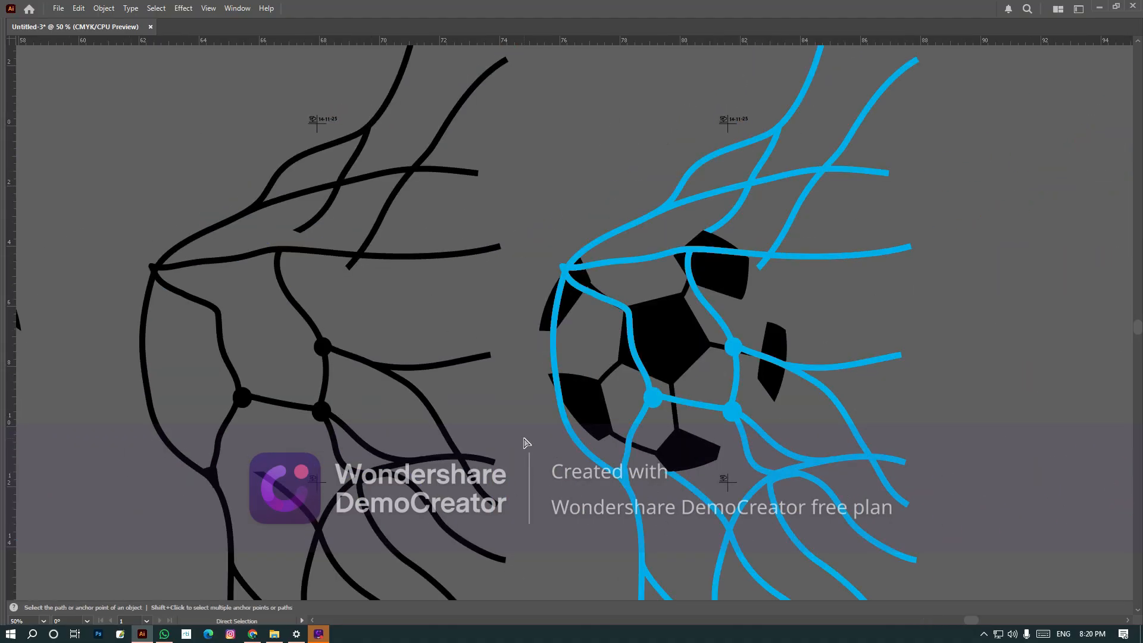
{"action": "left_click", "coordinate": [559, 508]}
{"action": "key", "text": "Delete"}
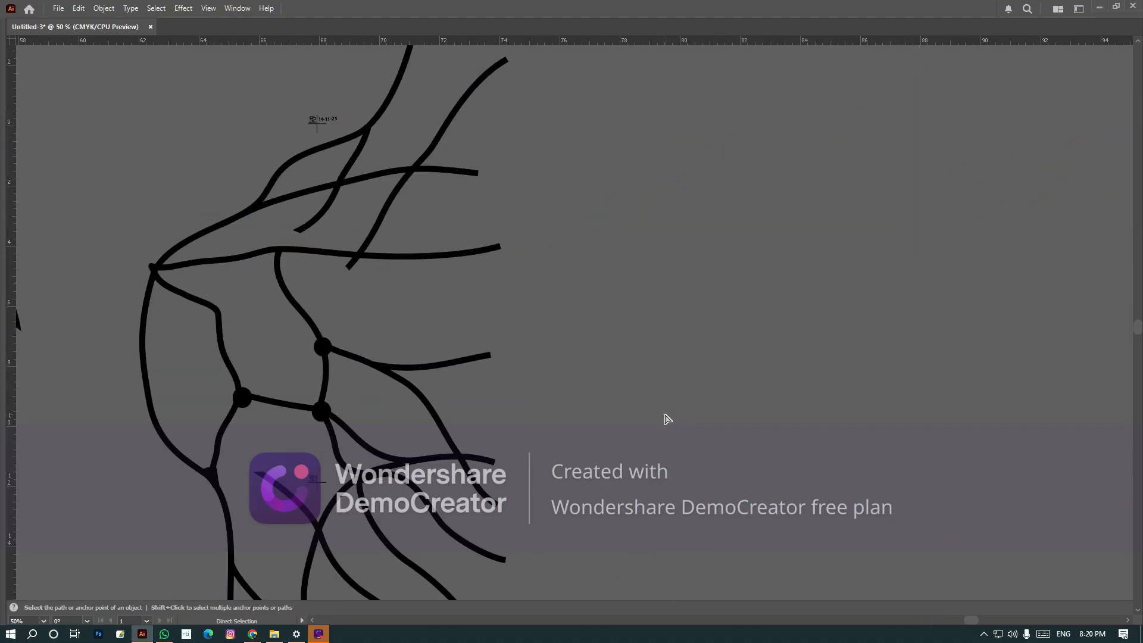
{"action": "key", "text": "ctrl+z"}
{"action": "key", "text": "ctrl+shift+z"}
{"action": "key", "text": "ctrl+shift+z"}
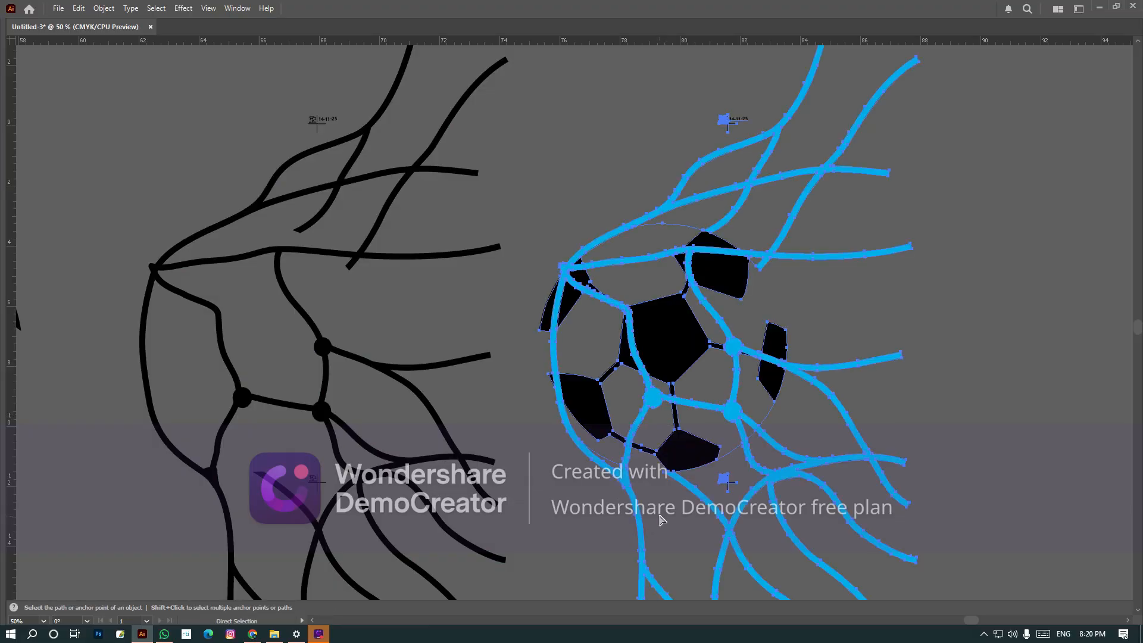
Delete the leftover unpainted shape and the cyan net from the last copy, keeping its black patches and pin marks.
{"action": "left_click", "coordinate": [728, 459]}
{"action": "left_click_drag", "start_coordinate": [722, 446], "coordinate": [673, 444]}
{"action": "key", "text": "ctrl+z"}
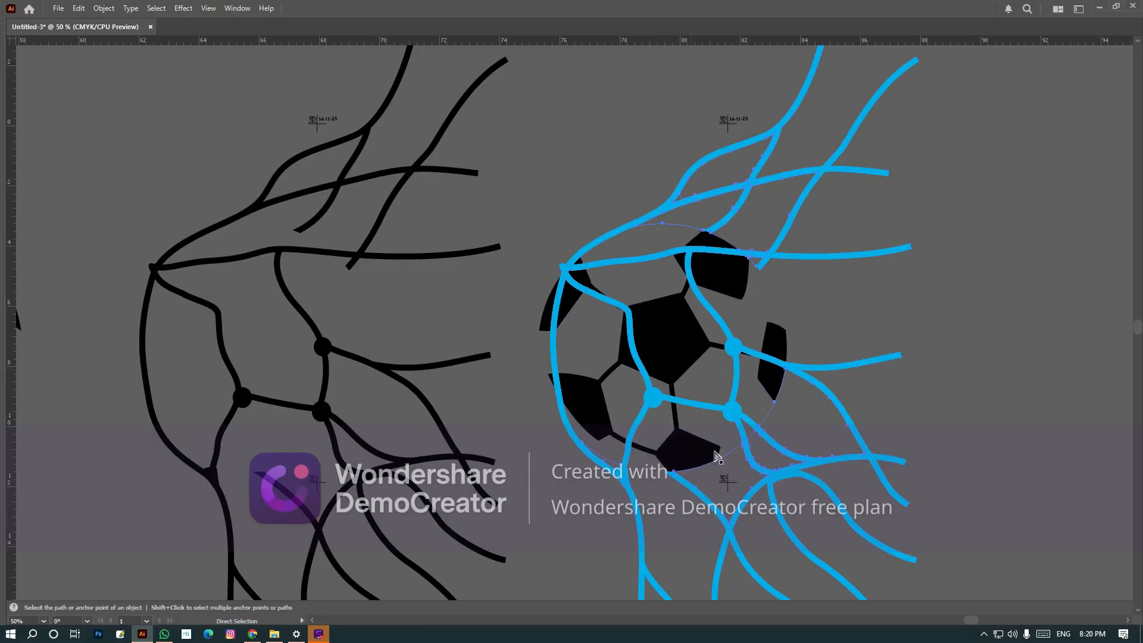
{"action": "key", "text": "Delete"}
{"action": "left_click", "coordinate": [737, 411], "text": "ctrl"}
{"action": "key", "text": "Delete"}
Examine the edges and gaps of the last copy's black patches up close.
{"action": "left_click", "coordinate": [693, 453]}
{"action": "left_click", "coordinate": [694, 452], "text": "ctrl"}
{"action": "key", "text": "Tab"}
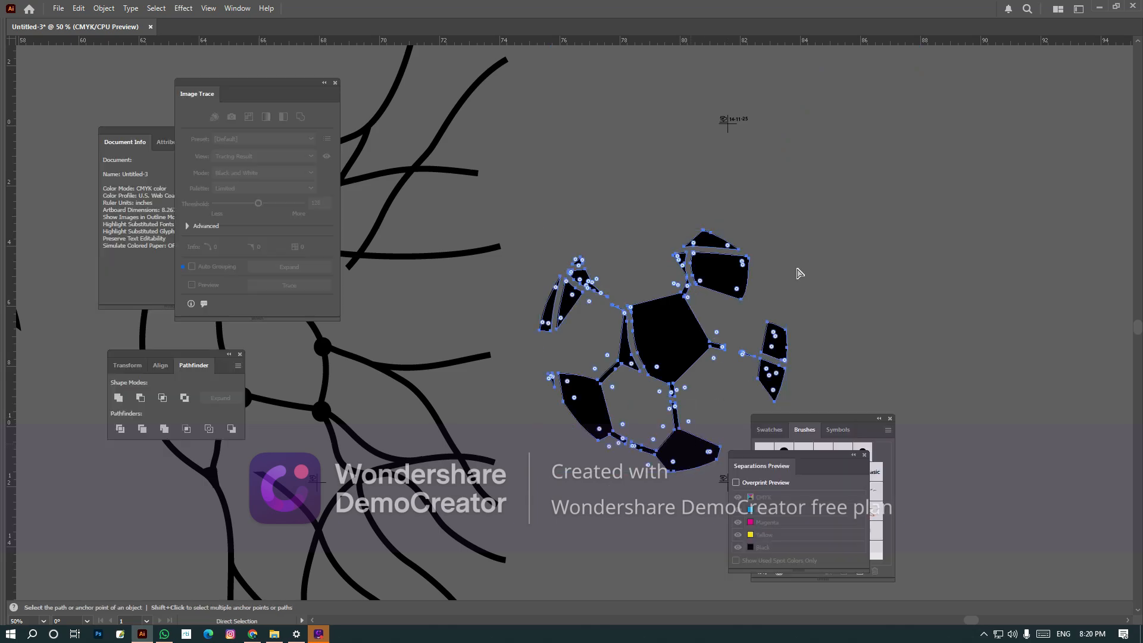
{"action": "key", "text": "ctrl+space"}
{"action": "left_click_drag", "start_coordinate": [602, 224], "coordinate": [755, 416]}
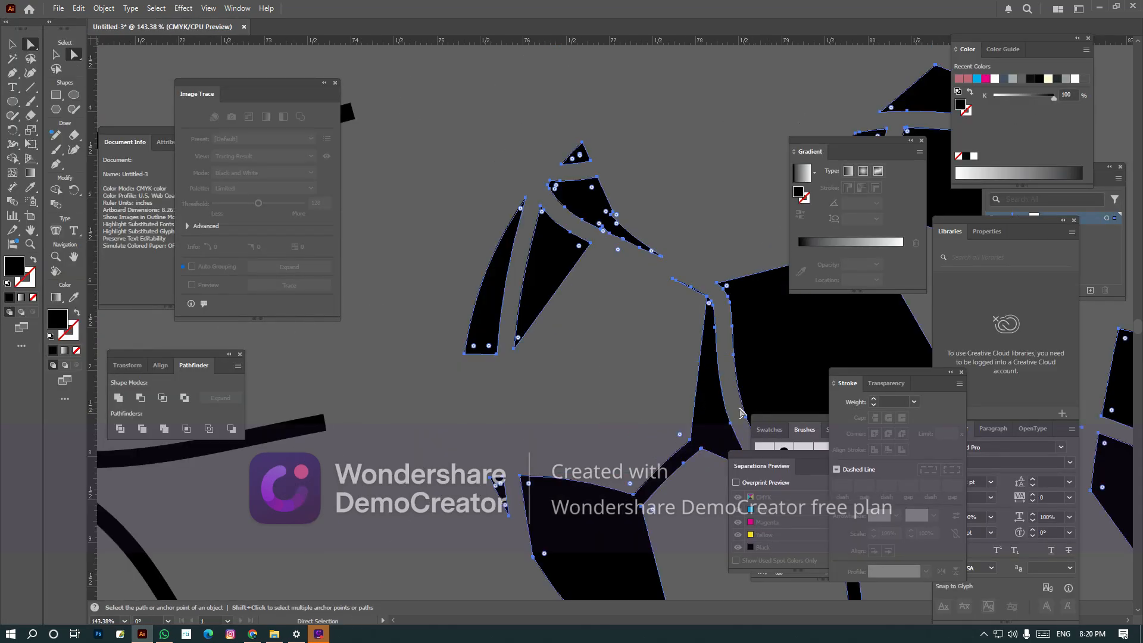
{"action": "left_click", "coordinate": [599, 377]}
{"action": "key", "text": "Tab"}
{"action": "key", "text": "ctrl+minus"}
{"action": "key", "text": "ctrl+minus"}
Add a black 1 pt stroke to the last copy's black patches.
{"action": "left_click", "coordinate": [602, 379], "text": "ctrl"}
{"action": "key", "text": "Tab"}
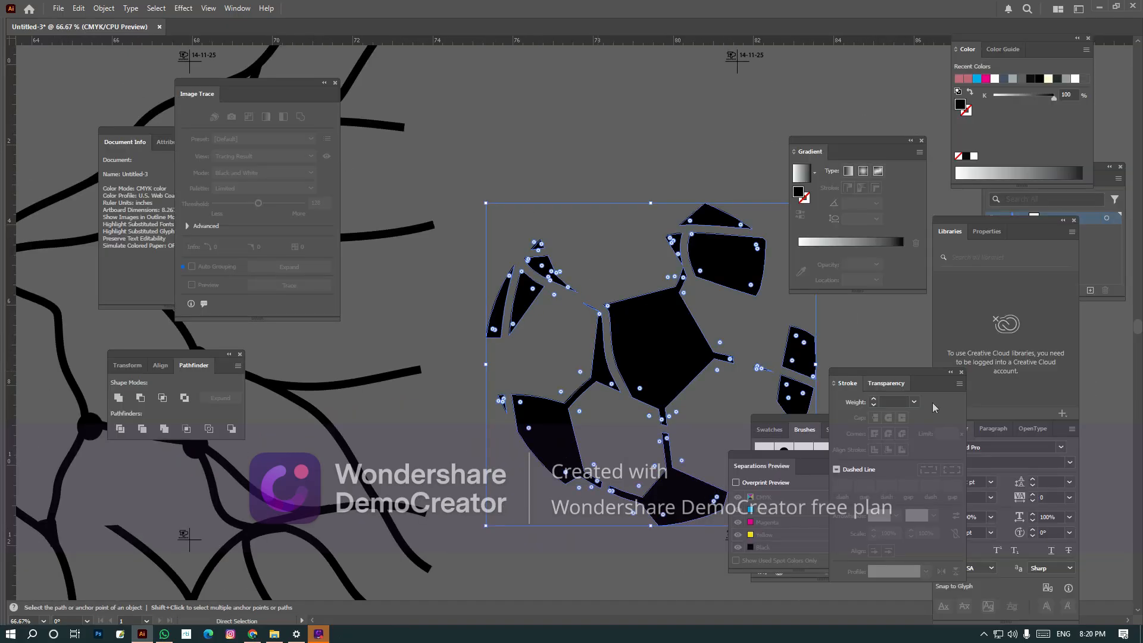
{"action": "left_click", "coordinate": [874, 402]}
{"action": "left_click", "coordinate": [899, 402]}
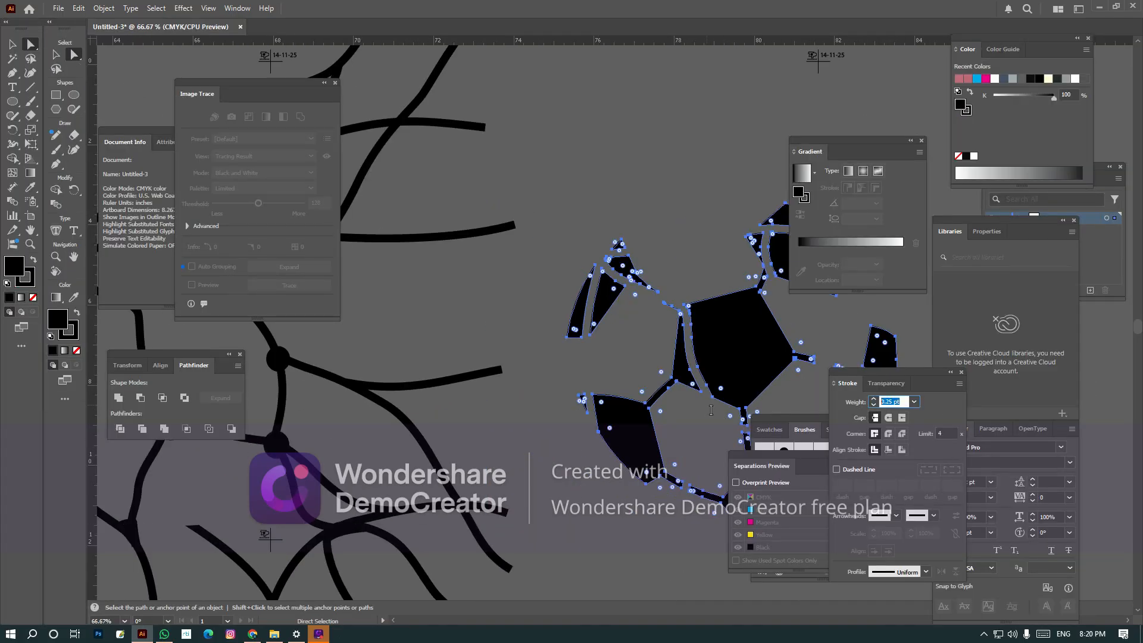
{"action": "type", "text": "1"}
{"action": "key", "text": "Return"}
{"action": "key", "text": "Tab"}
Lock the last copy, select all the remaining artwork and deselect it.
{"action": "key", "text": "ctrl+minus"}
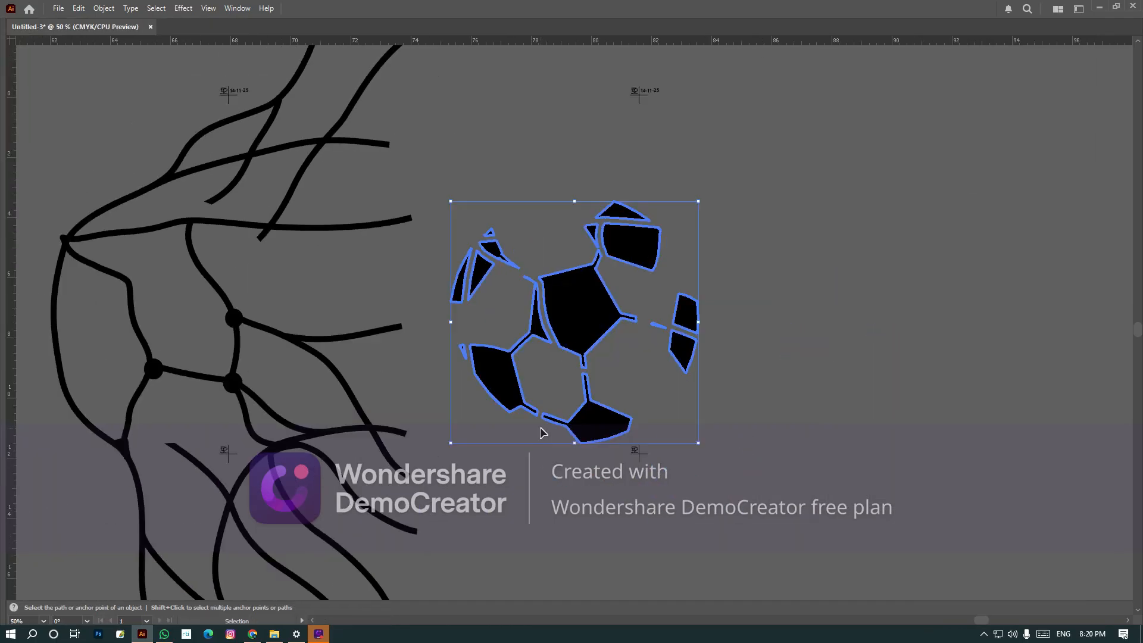
{"action": "key", "text": "ctrl+minus"}
{"action": "key", "text": "ctrl+minus"}
{"action": "key", "text": "ctrl+minus"}
{"action": "key", "text": "ctrl+minus"}
{"action": "key", "text": "ctrl+2"}
{"action": "key", "text": "ctrl+a"}
{"action": "key", "text": "space"}
{"action": "left_click_drag", "start_coordinate": [781, 431], "coordinate": [633, 472]}
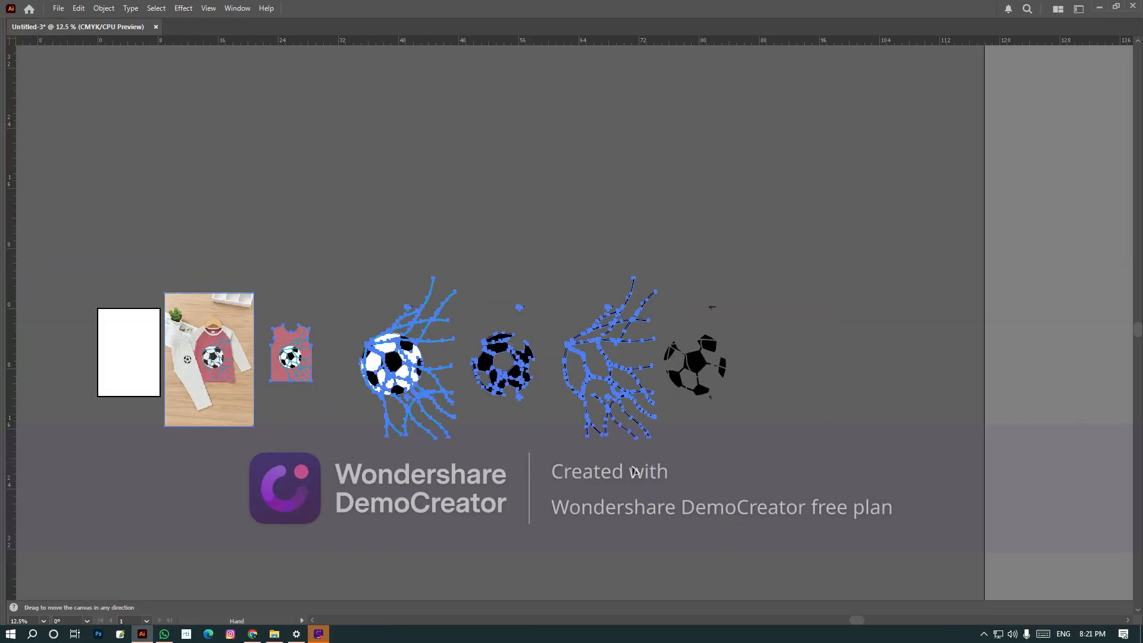
{"action": "left_click", "coordinate": [635, 471]}
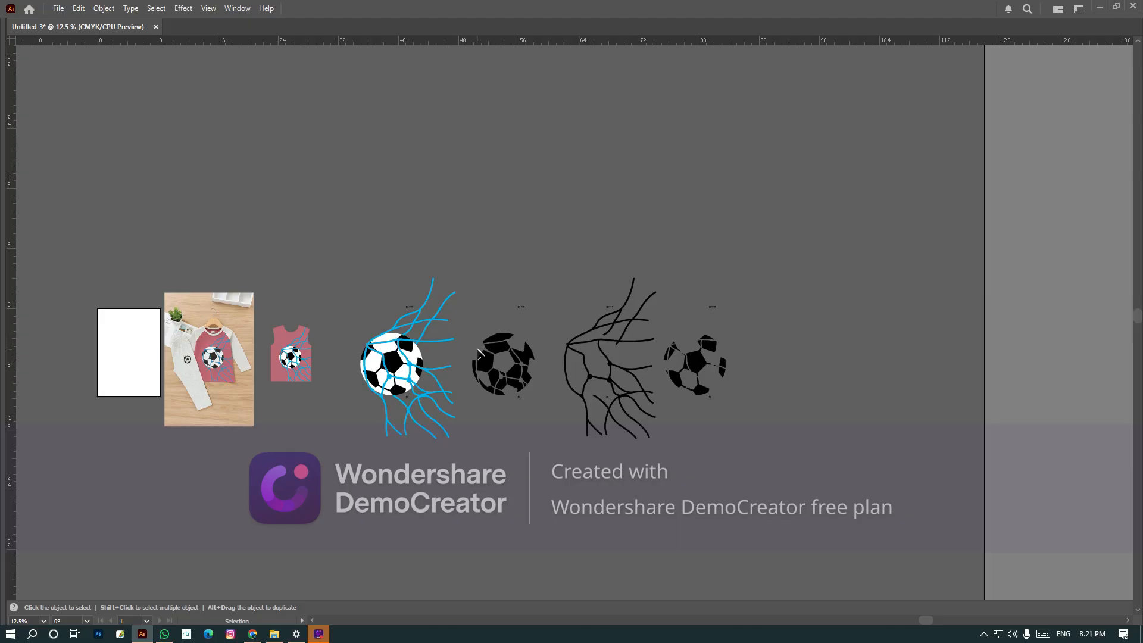
Move the black-panel ball copy horizontally closer to the black net copy and deselect it.
{"action": "left_click", "coordinate": [519, 372]}
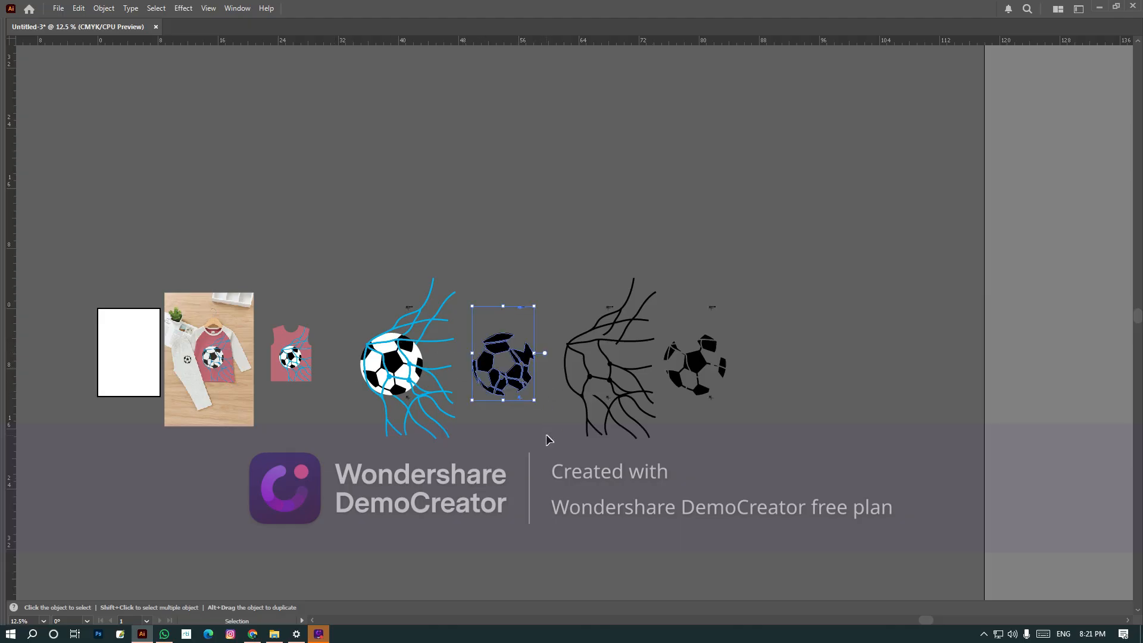
{"action": "left_click_drag", "start_coordinate": [522, 381], "coordinate": [541, 374]}
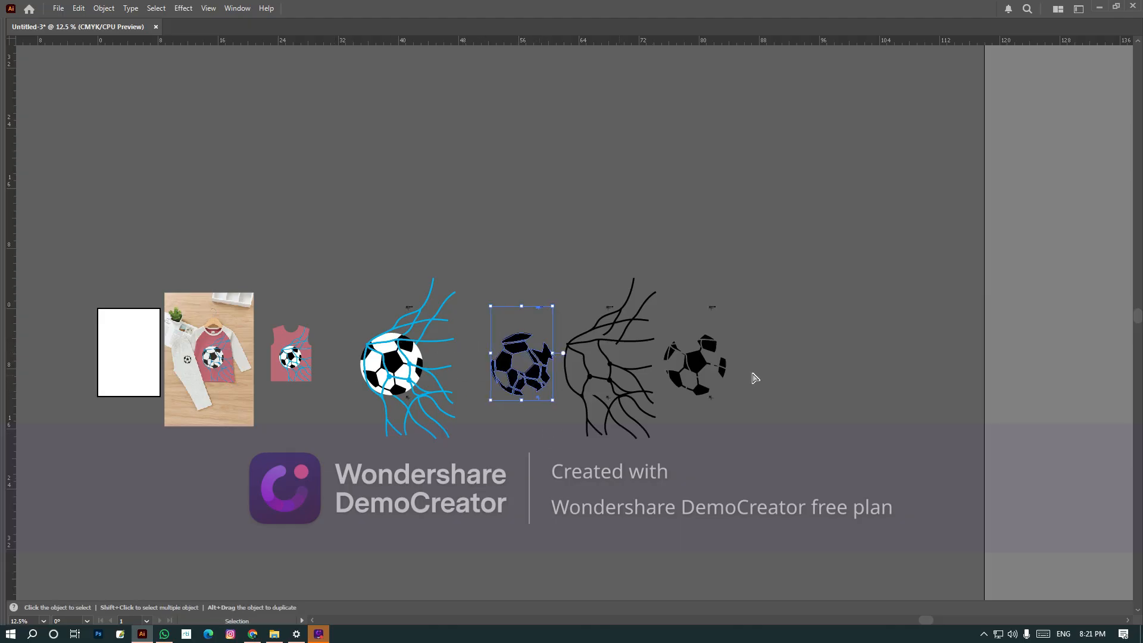
{"action": "left_click", "coordinate": [752, 375]}
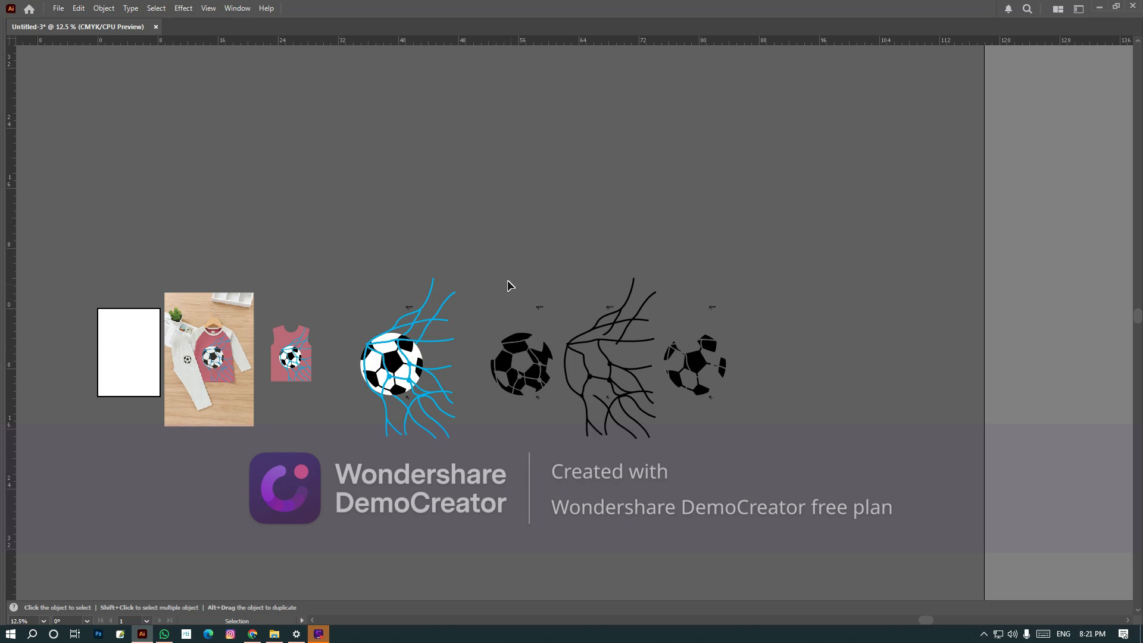
{"action": "left_click_drag", "start_coordinate": [744, 426], "coordinate": [751, 434]}
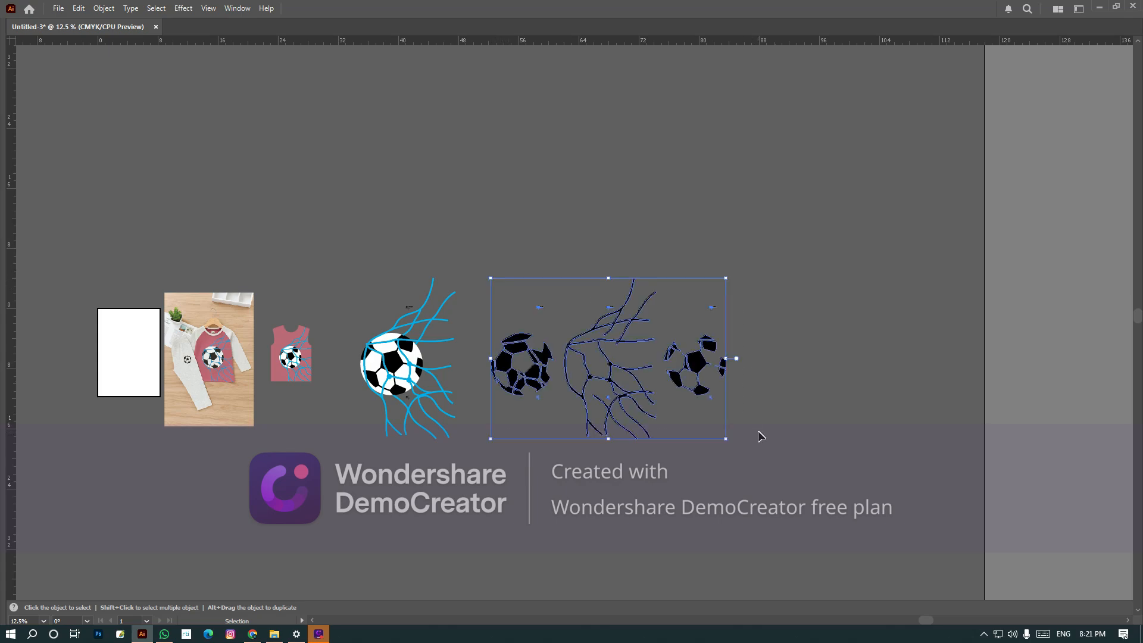
{"action": "left_click", "coordinate": [772, 435]}
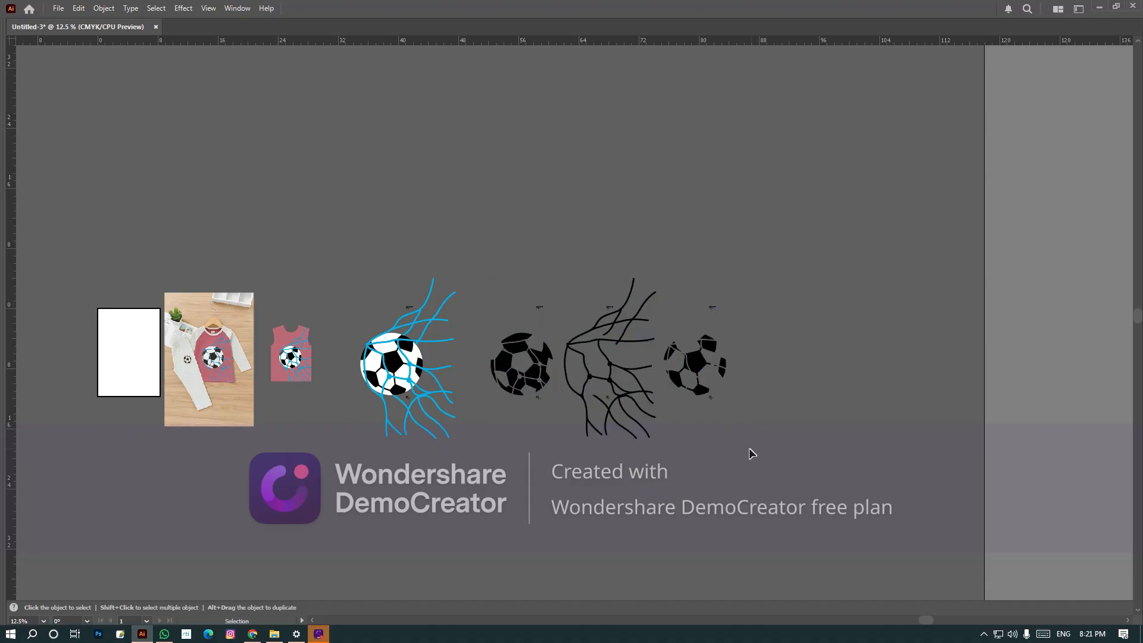
{"action": "left_click_drag", "start_coordinate": [748, 449], "coordinate": [493, 270]}
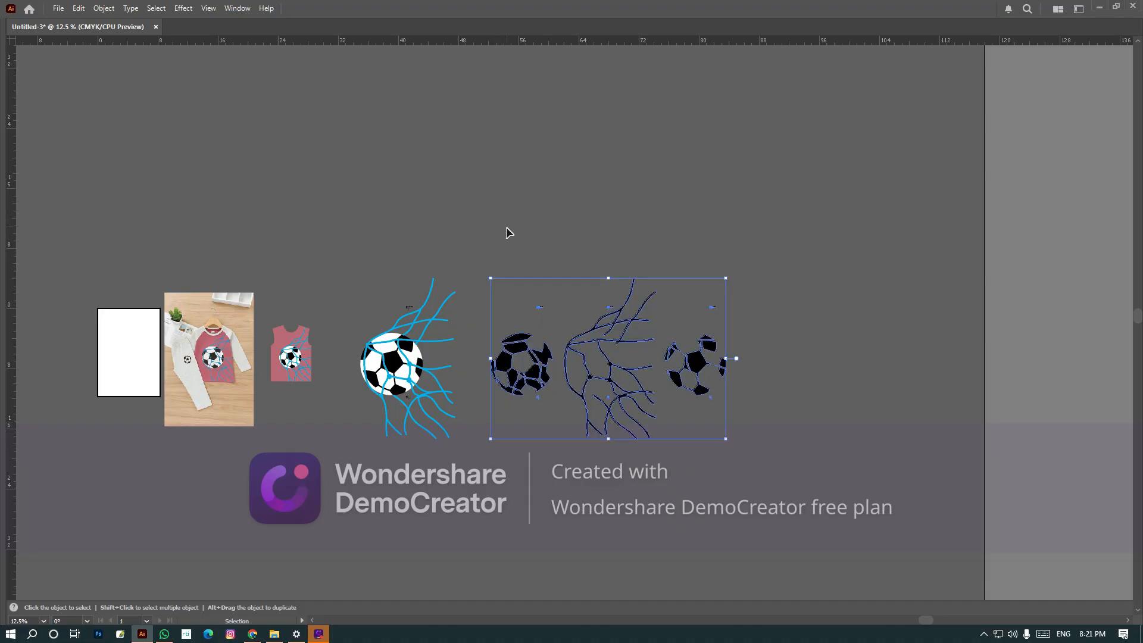
{"action": "left_click", "coordinate": [760, 424]}
{"action": "left_click", "coordinate": [724, 360]}
{"action": "left_click", "coordinate": [764, 428]}
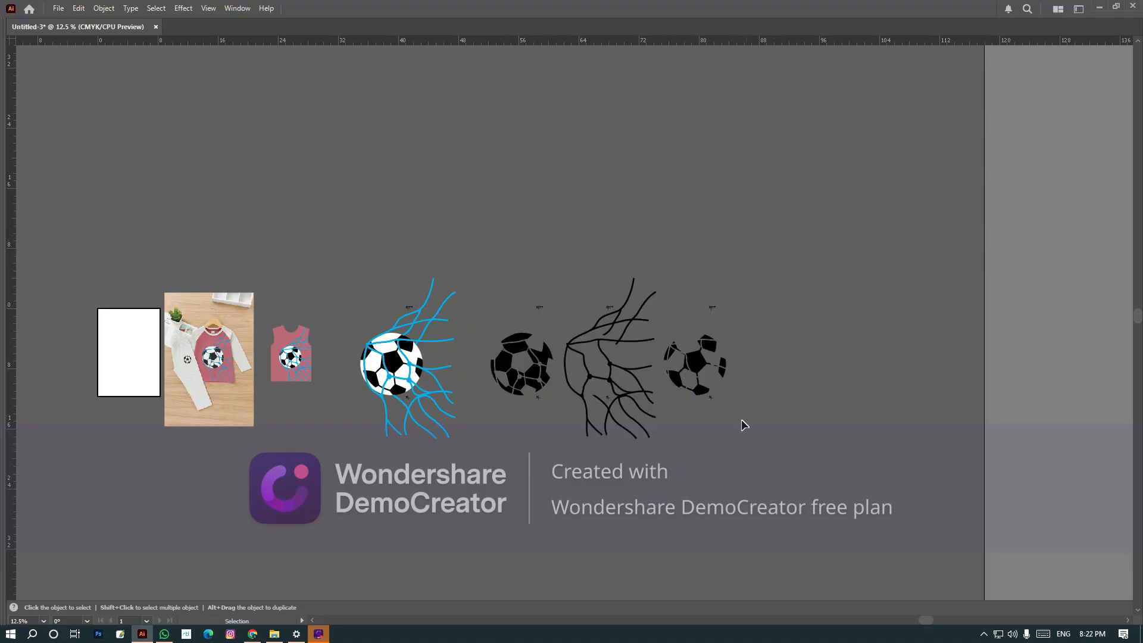
{"action": "left_click", "coordinate": [511, 371]}
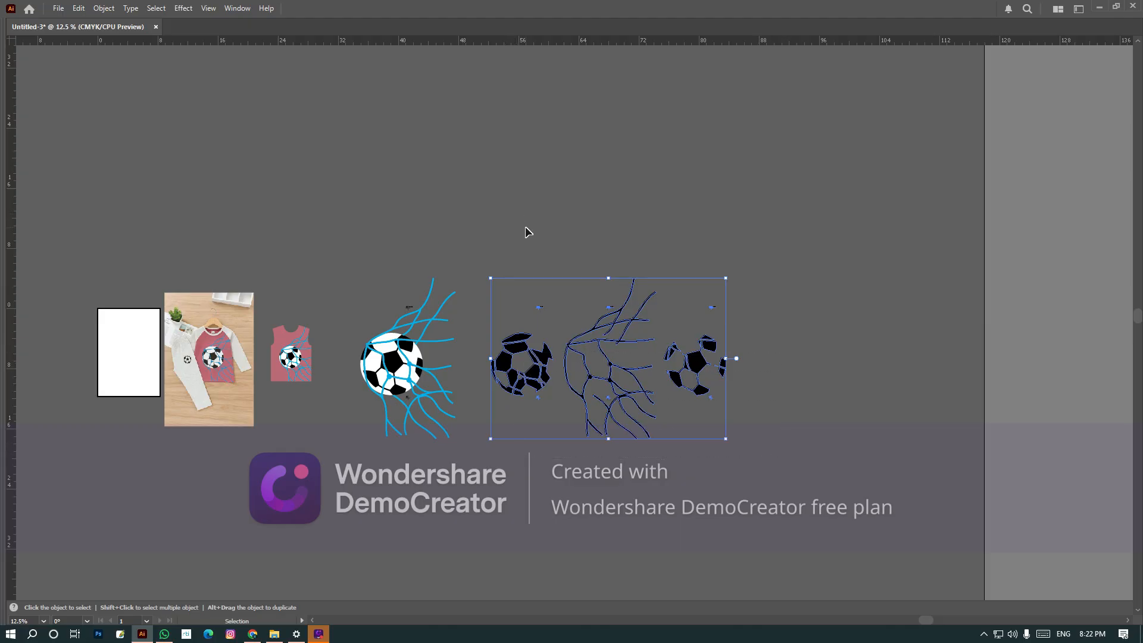
{"action": "left_click", "coordinate": [525, 263]}
{"action": "left_click_drag", "start_coordinate": [748, 409], "coordinate": [768, 403]}
{"action": "left_click", "coordinate": [544, 257]}
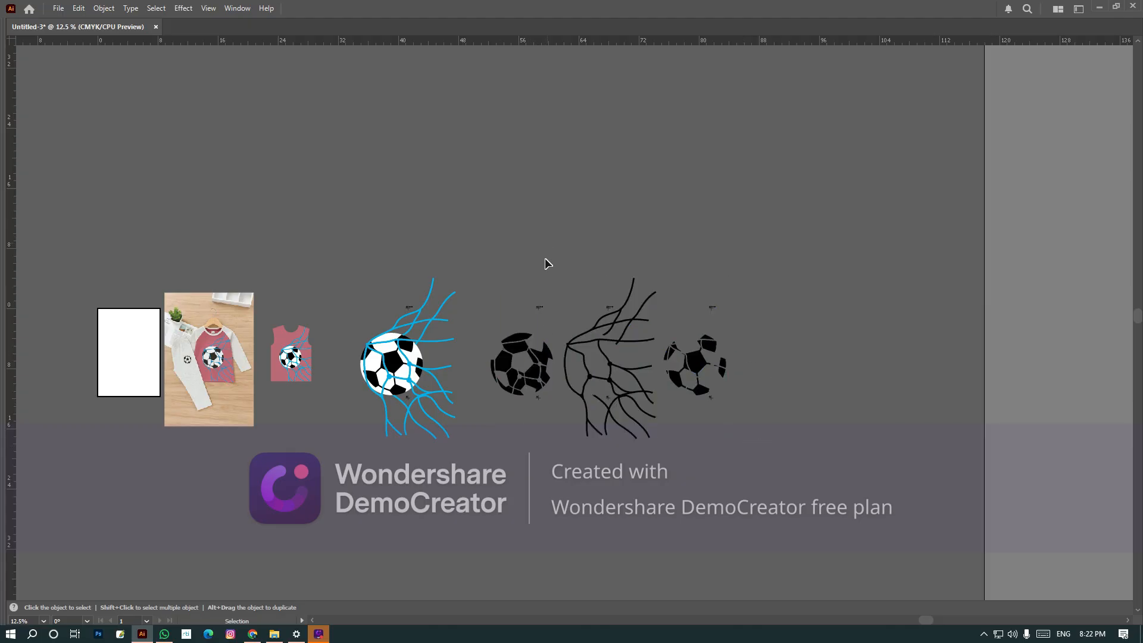
{"action": "left_click_drag", "start_coordinate": [511, 267], "coordinate": [522, 342]}
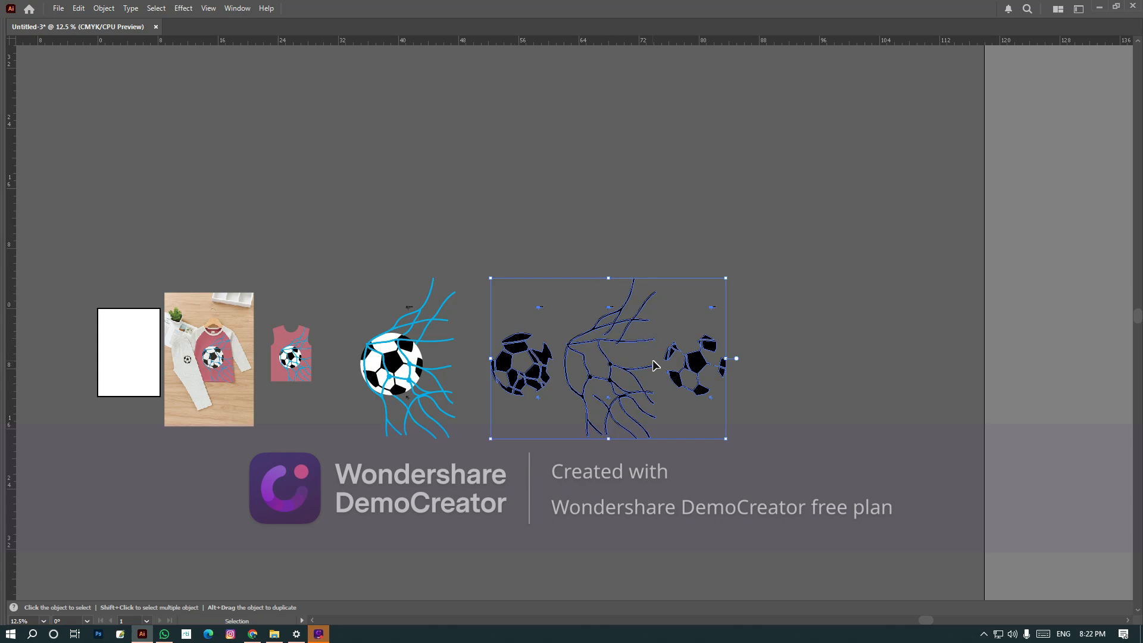
{"action": "left_click", "coordinate": [541, 405]}
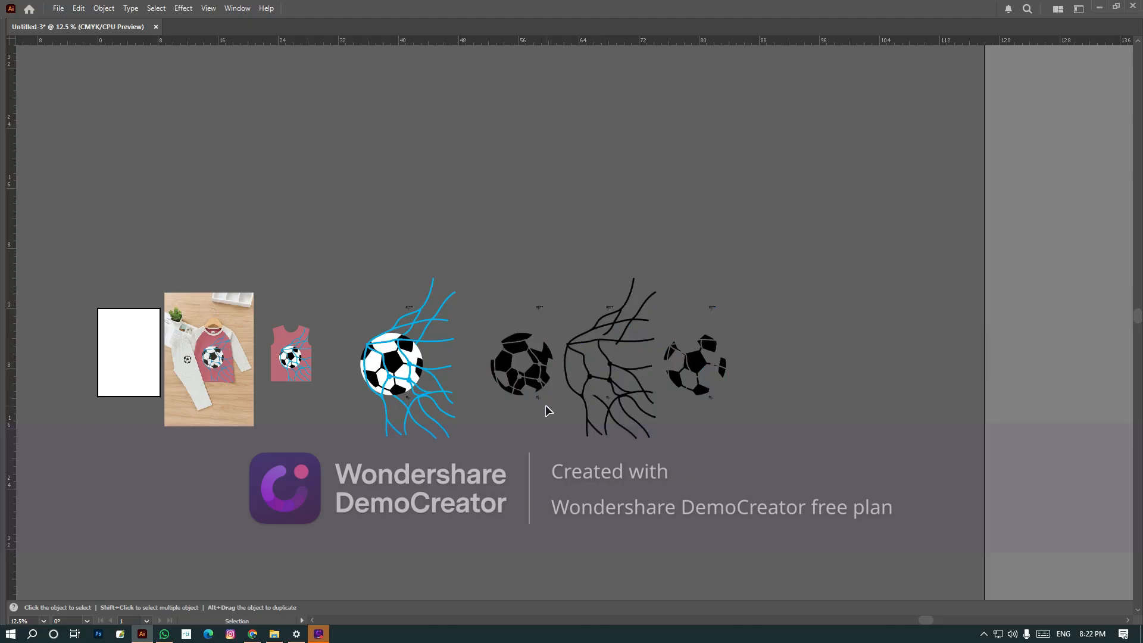